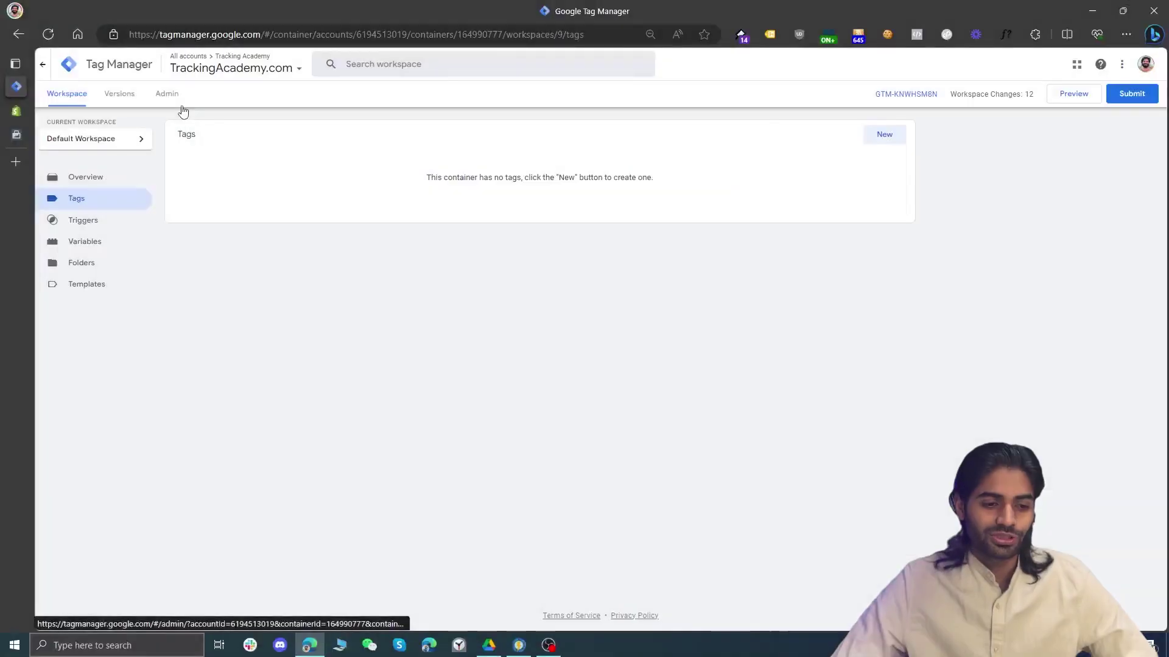
Open the container's Install Google Tag Manager instructions from the admin settings and copy the head code snippet
click(907, 95)
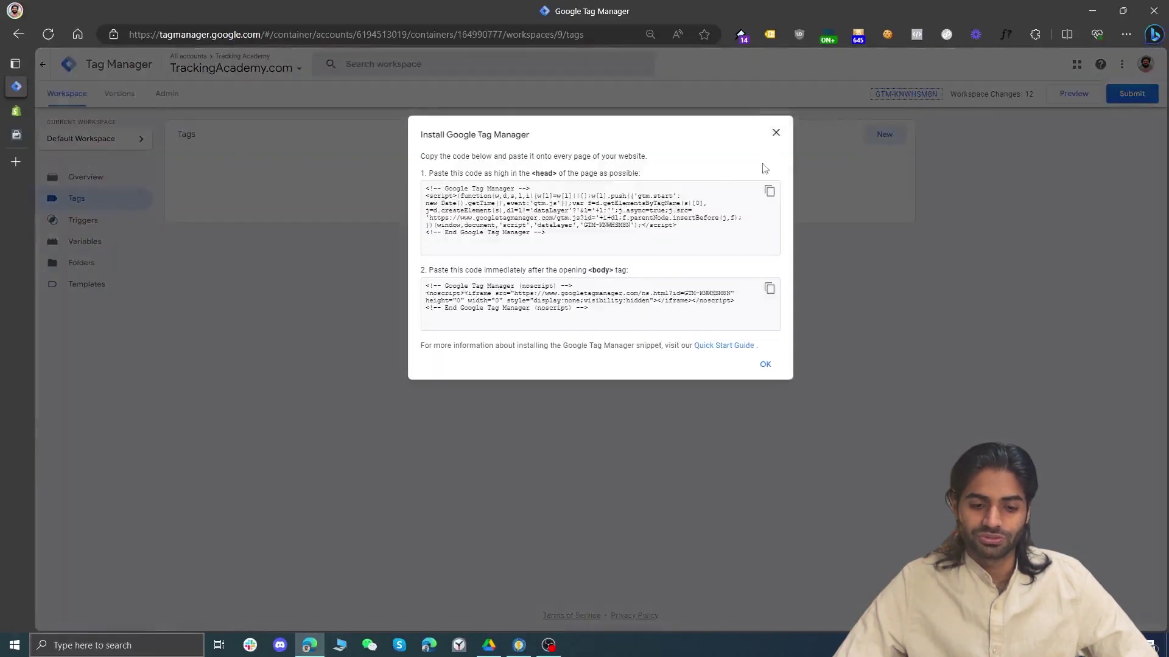
click(775, 134)
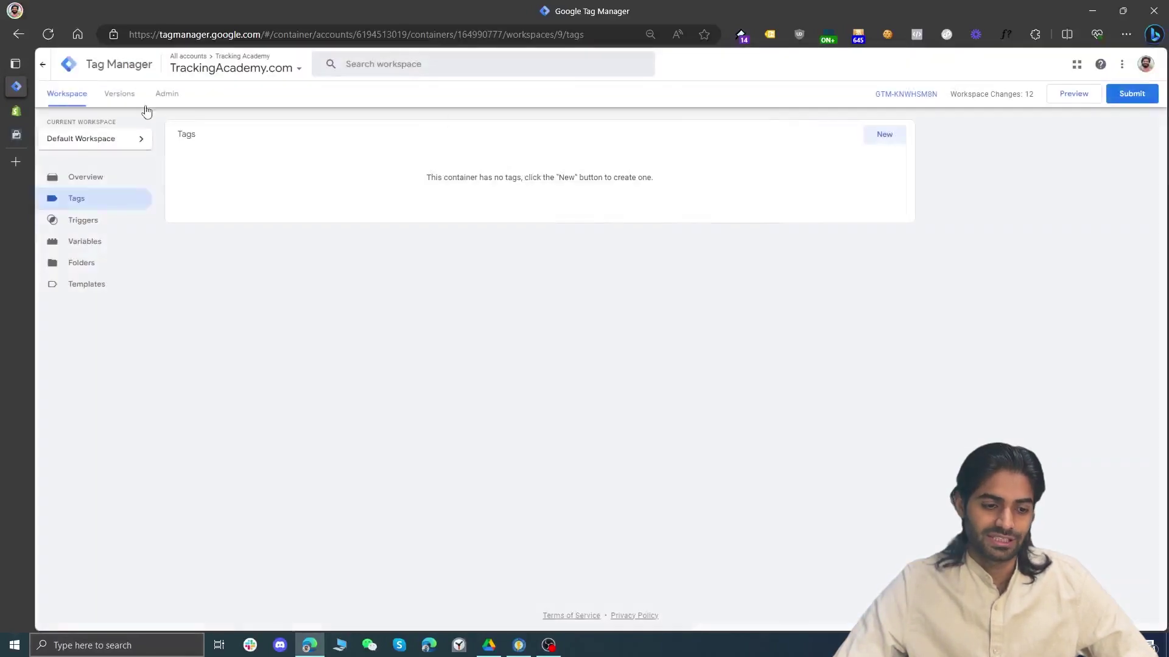
click(165, 103)
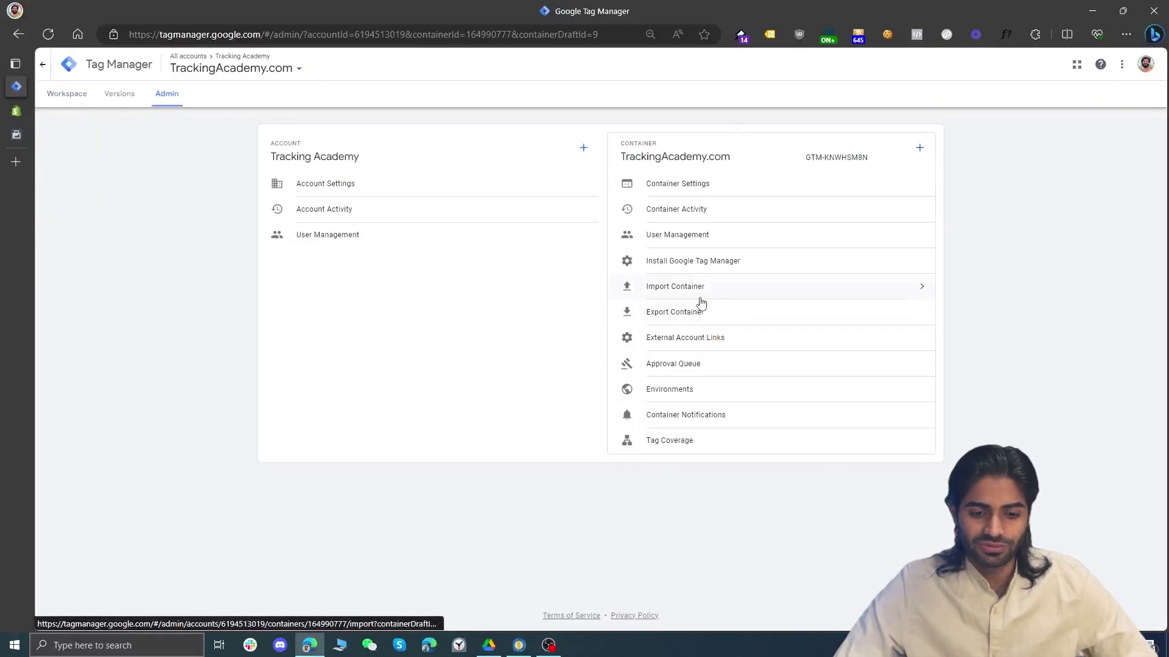
click(674, 261)
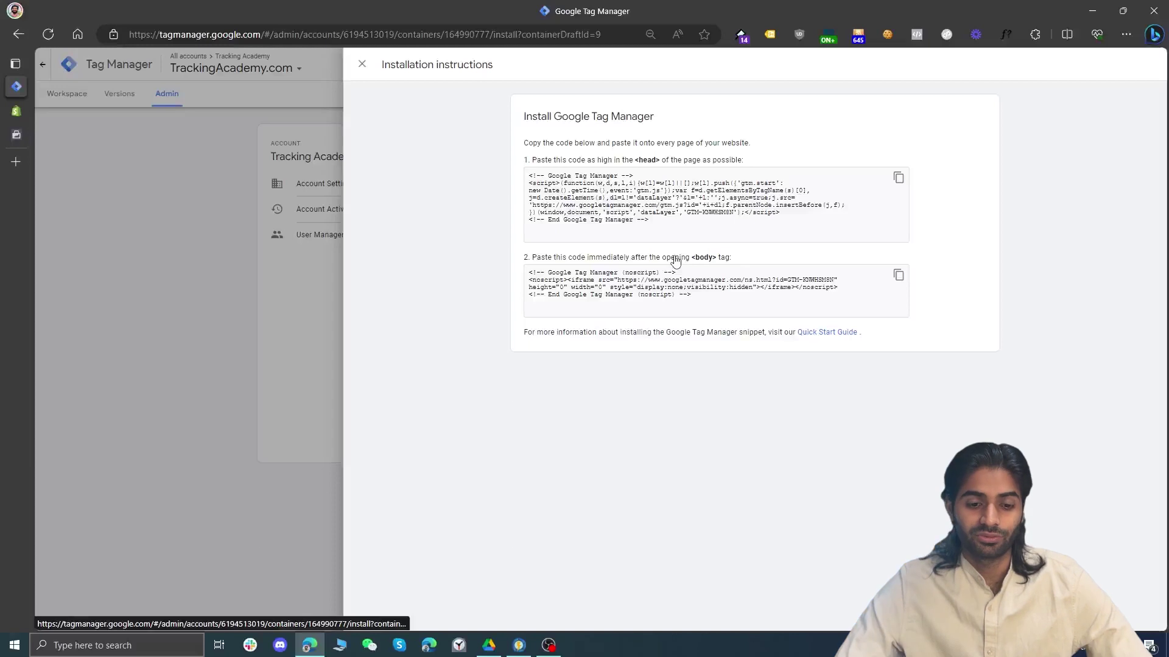
click(897, 177)
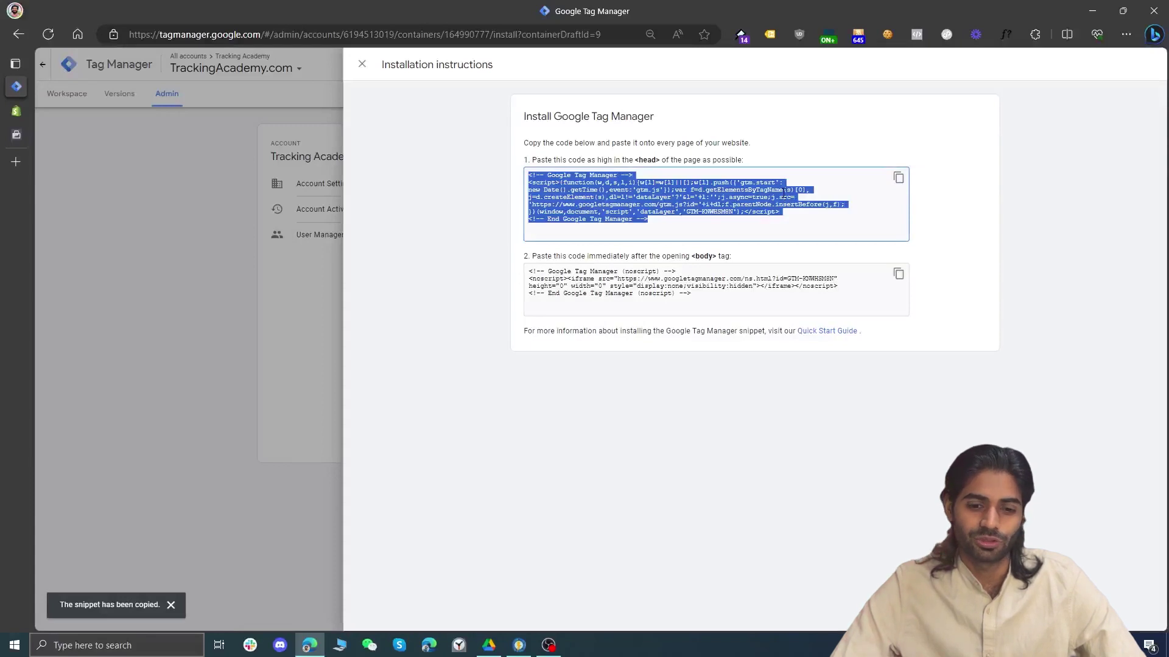
click(898, 178)
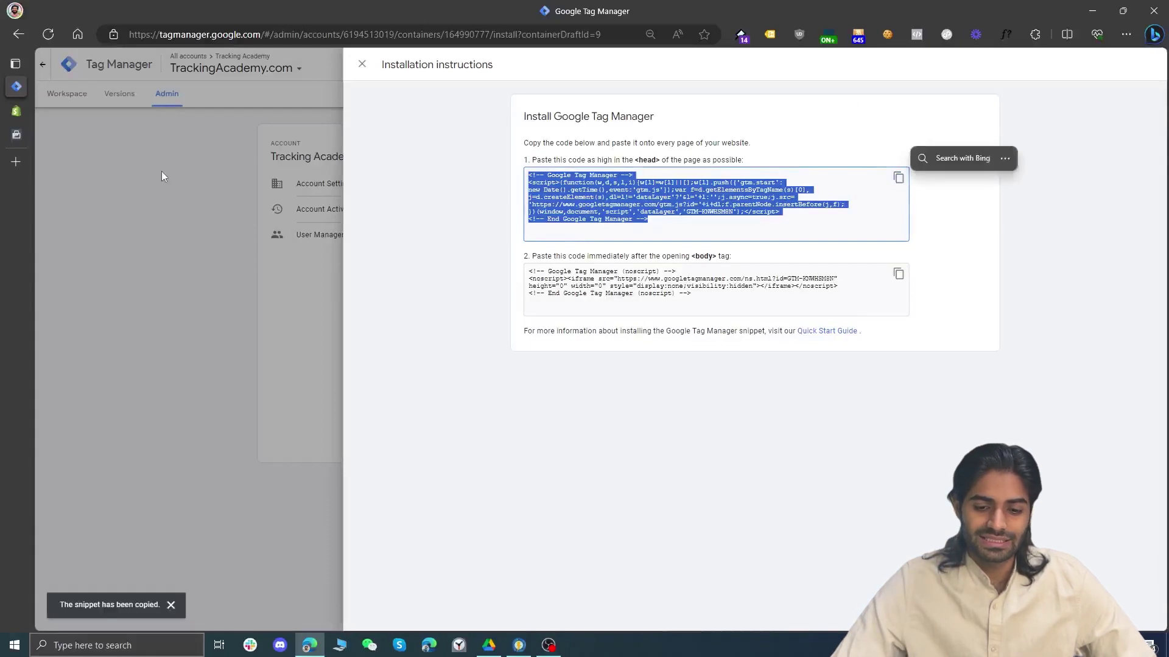
Switch to the Shopify admin and open the code of the current Dawn theme for editing
click(17, 111)
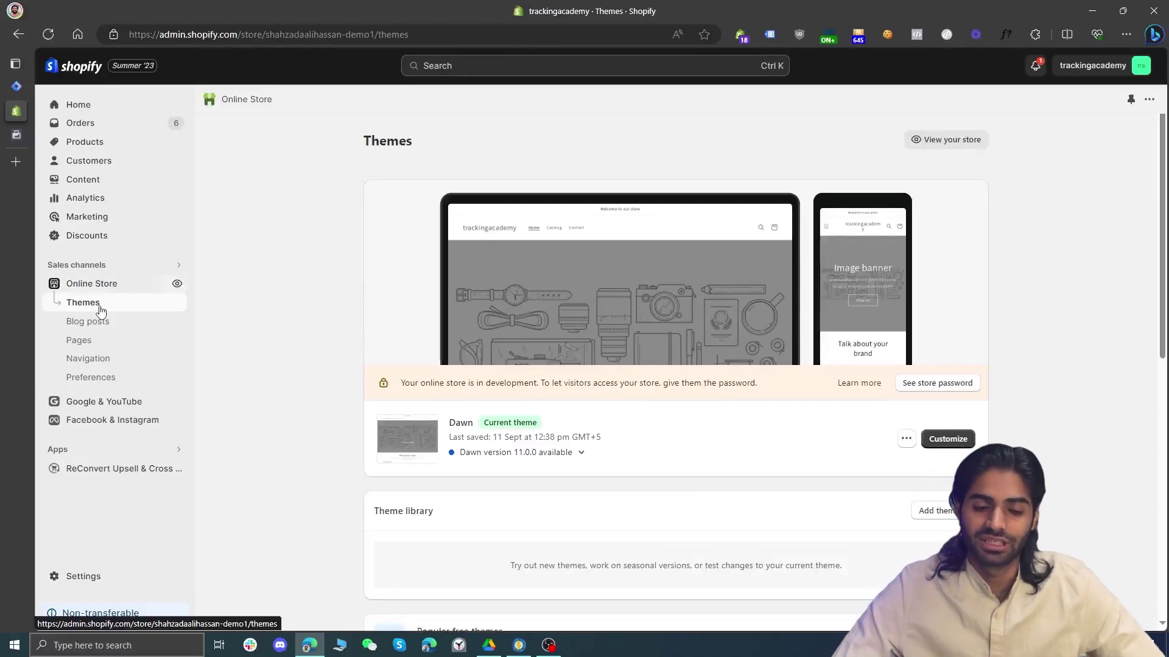
click(906, 438)
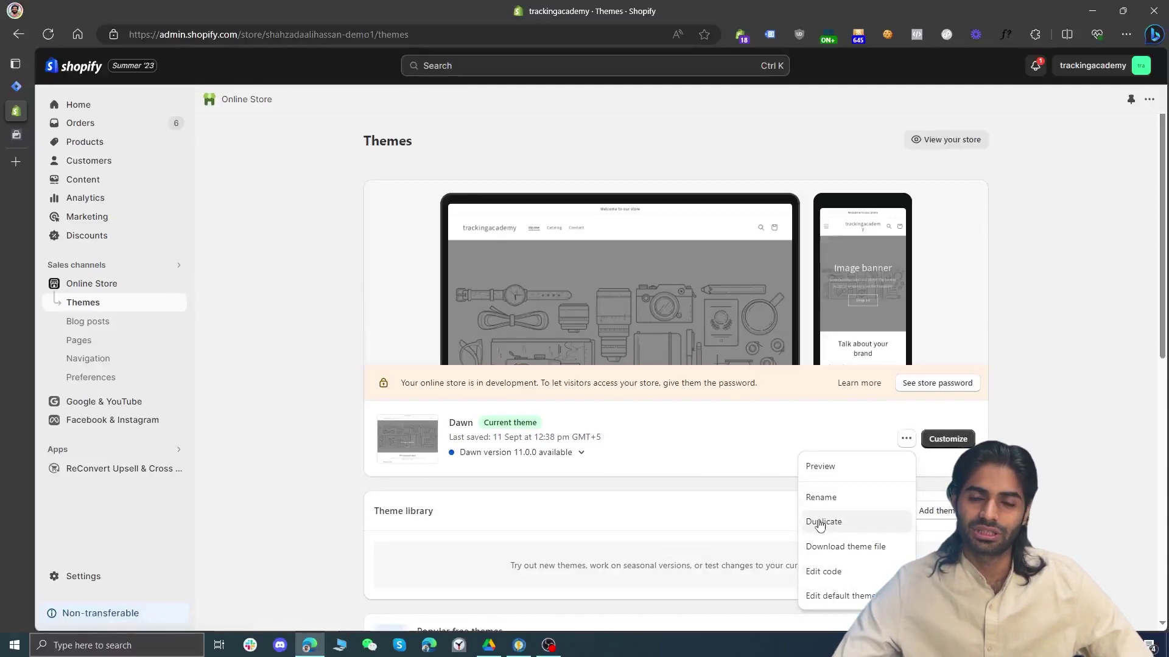
click(827, 573)
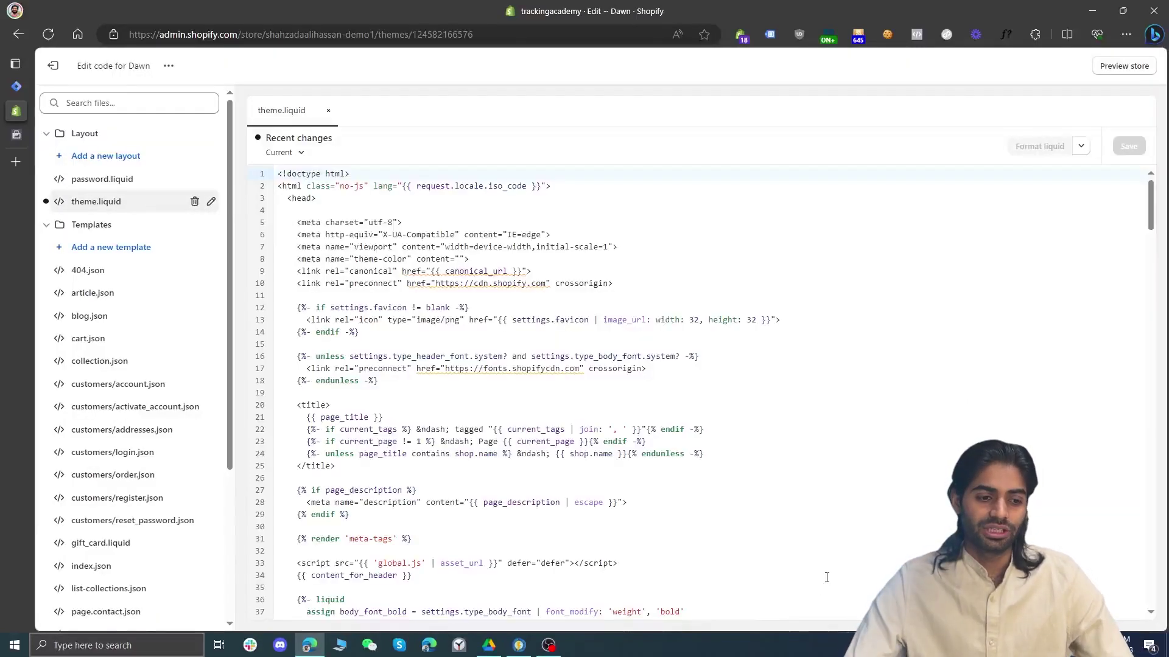
Search the theme files for "theme", open theme.liquid and paste the head snippet directly below the opening <head> tag
click(164, 104)
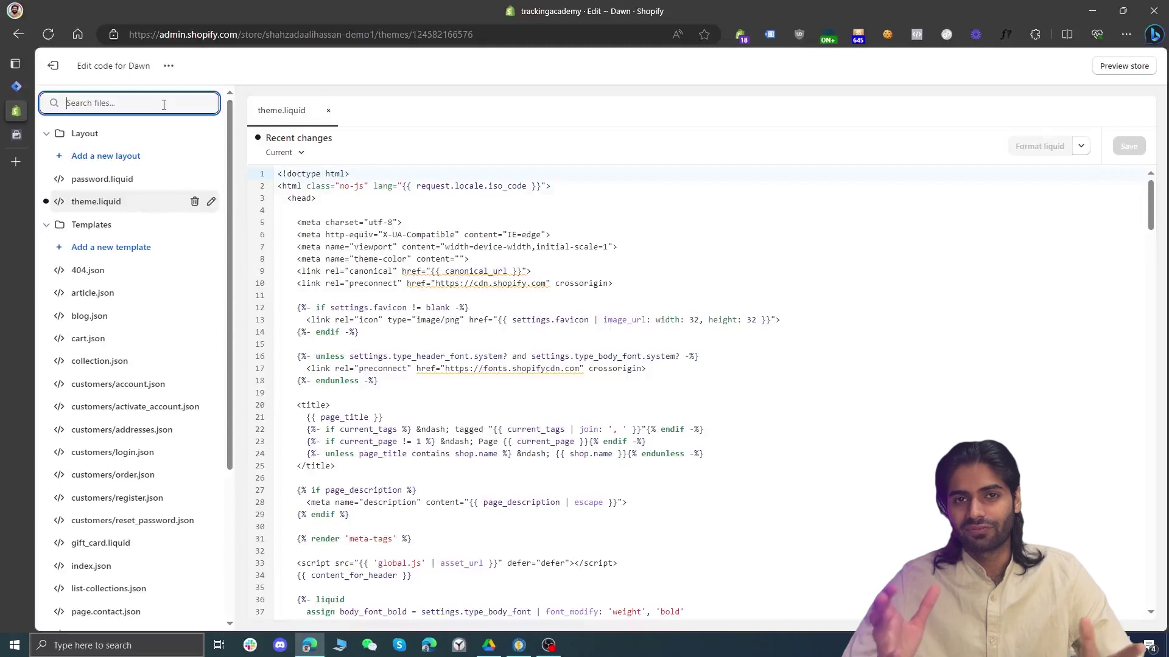
text(theme)
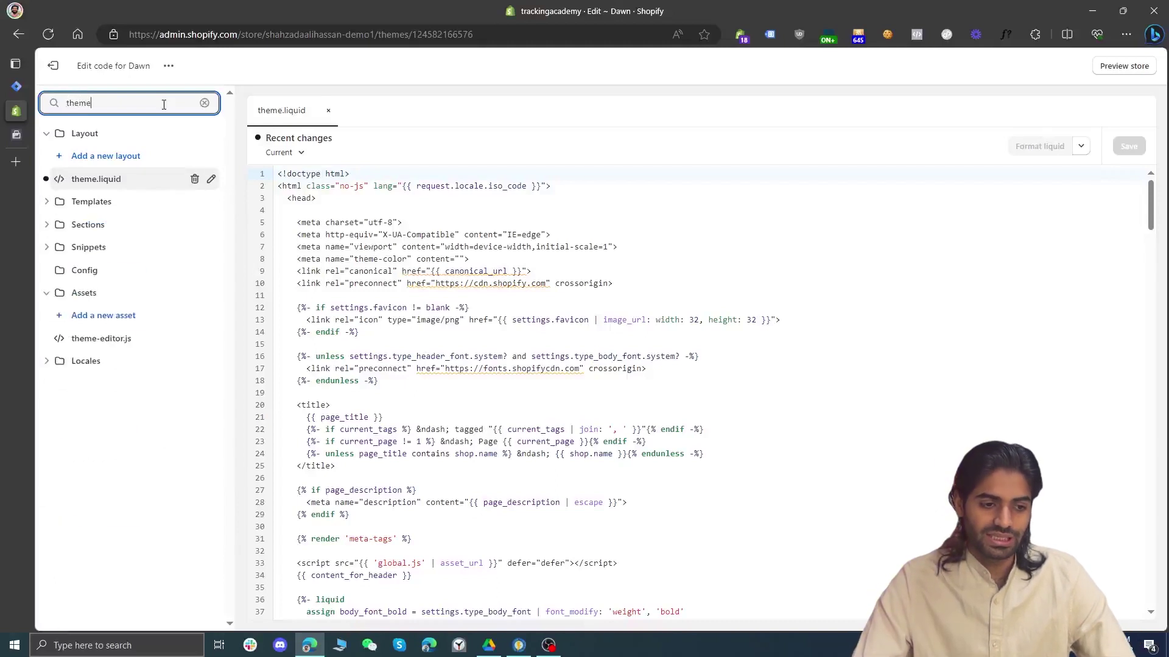
click(120, 181)
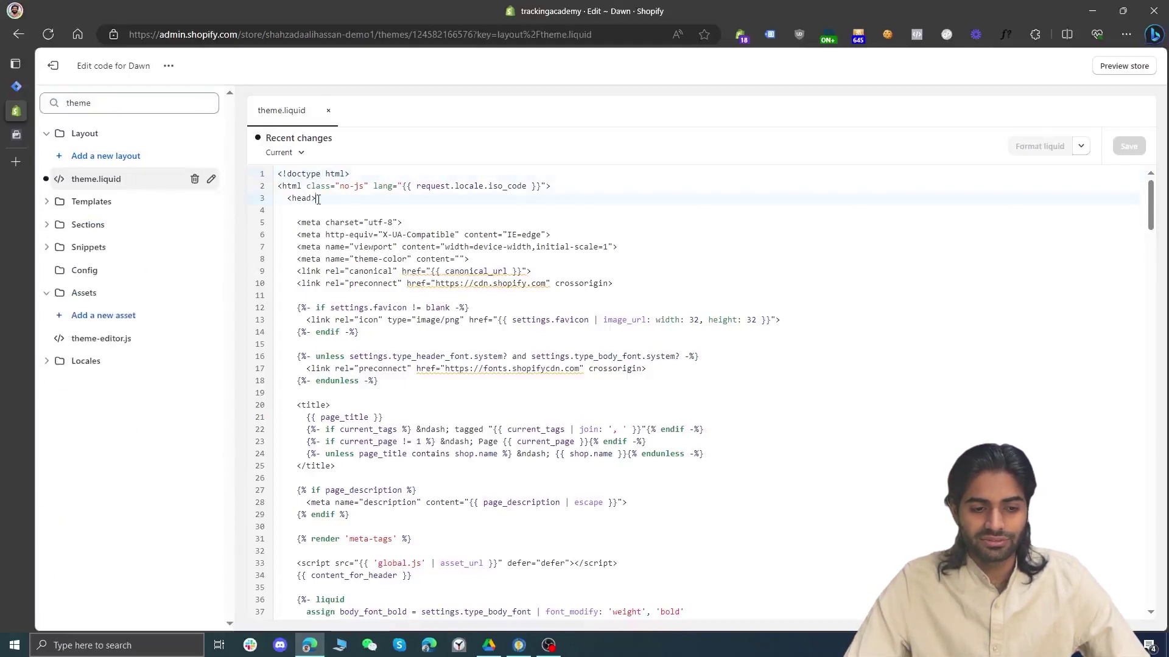
click(290, 209)
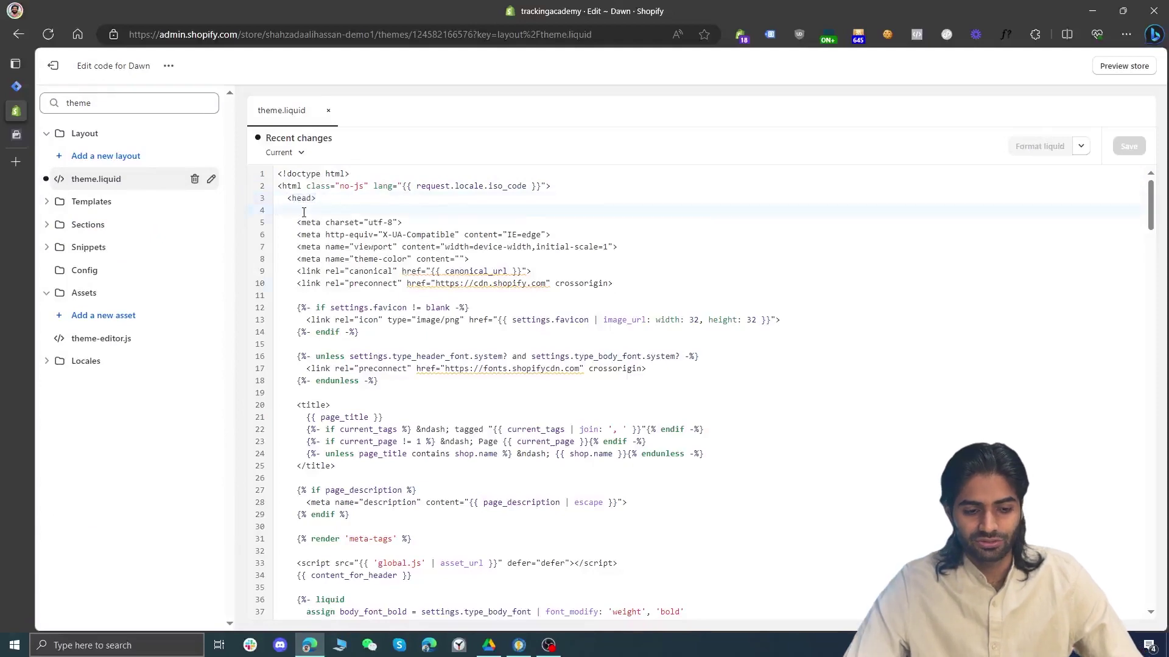
key(ctrl+v)
Copy the noscript snippet from Tag Manager's installation instructions and paste it right after the opening <body> tag in theme.liquid
click(16, 86)
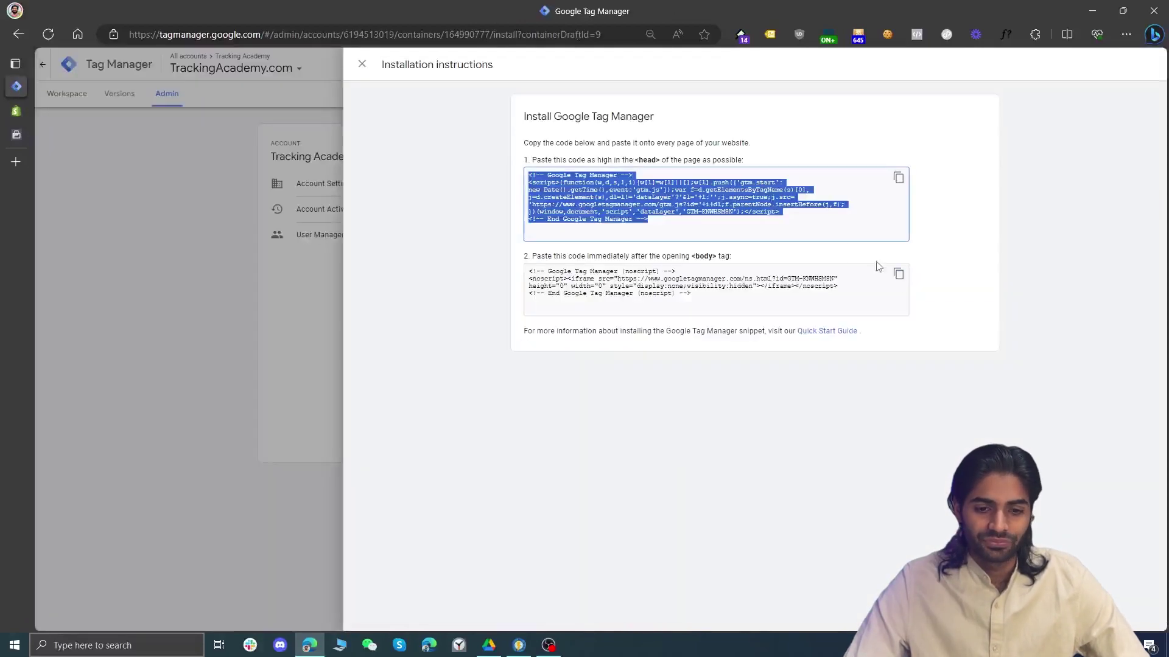
click(899, 275)
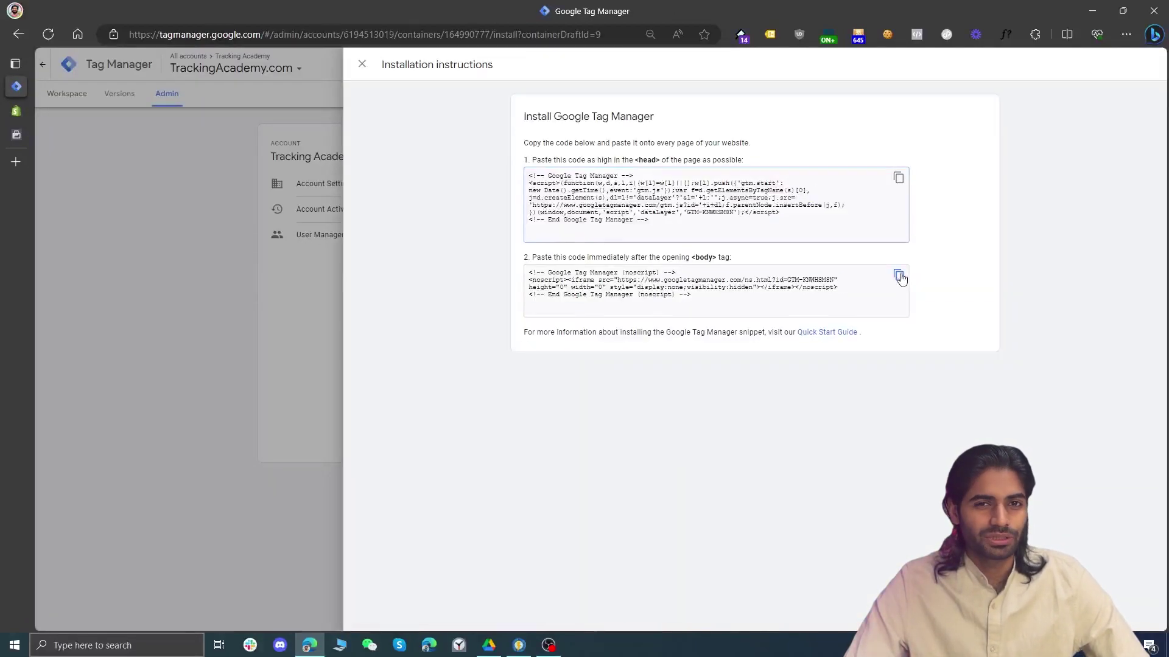
click(17, 110)
scroll(615, 311, down, 20)
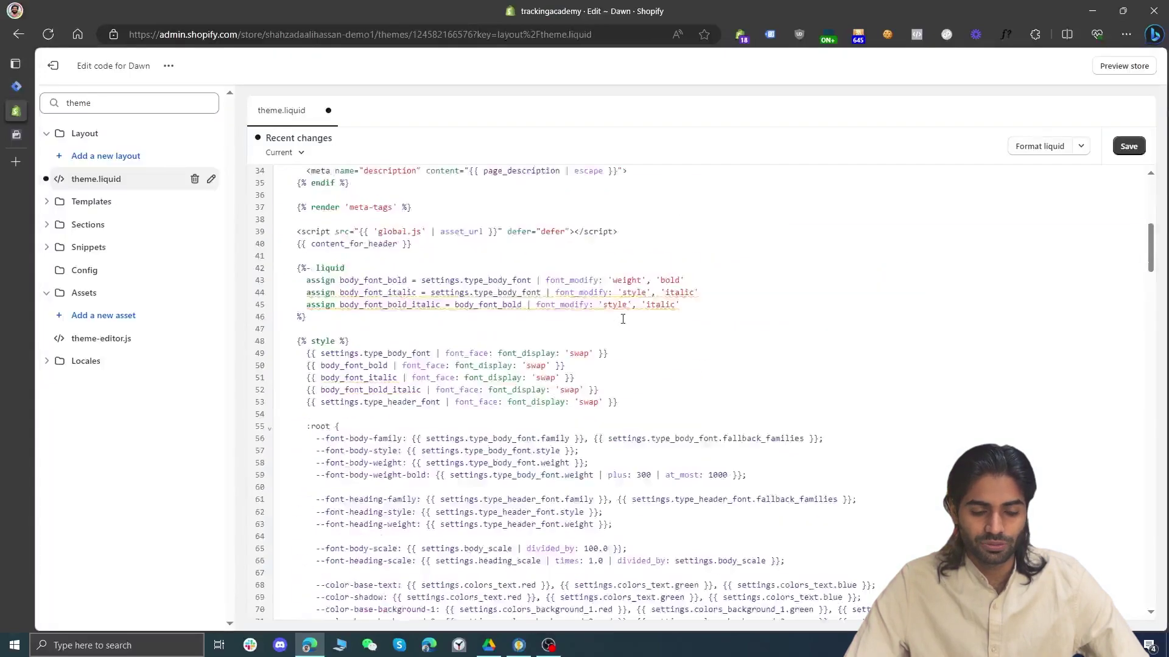
scroll(622, 319, down, 6)
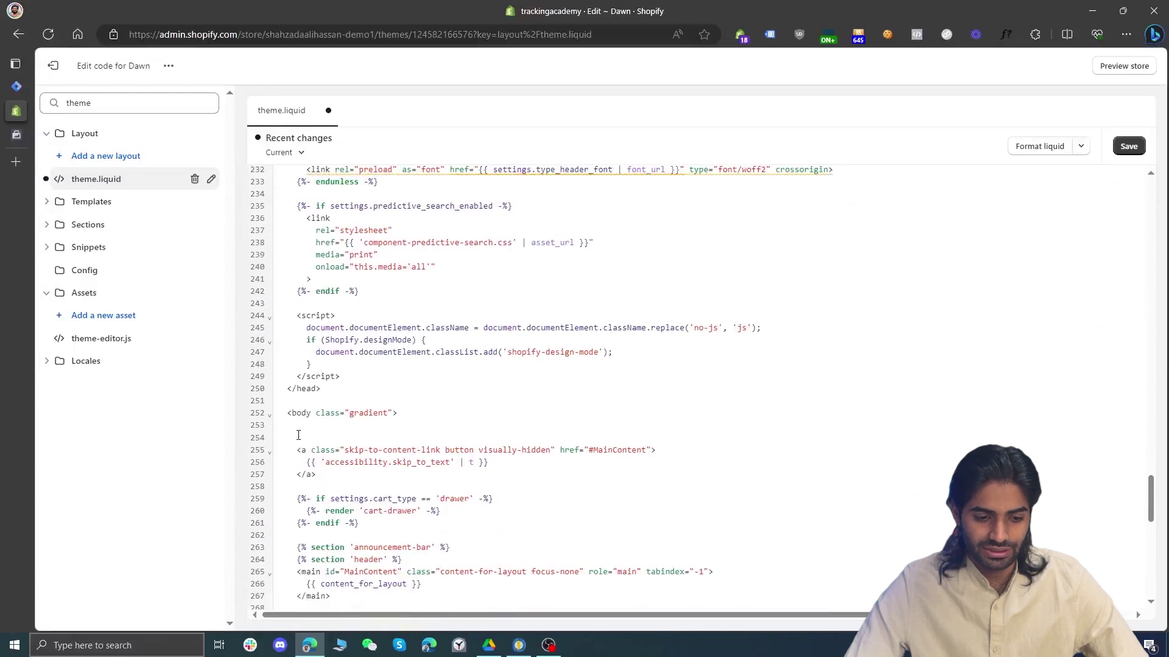
key(ctrl+v)
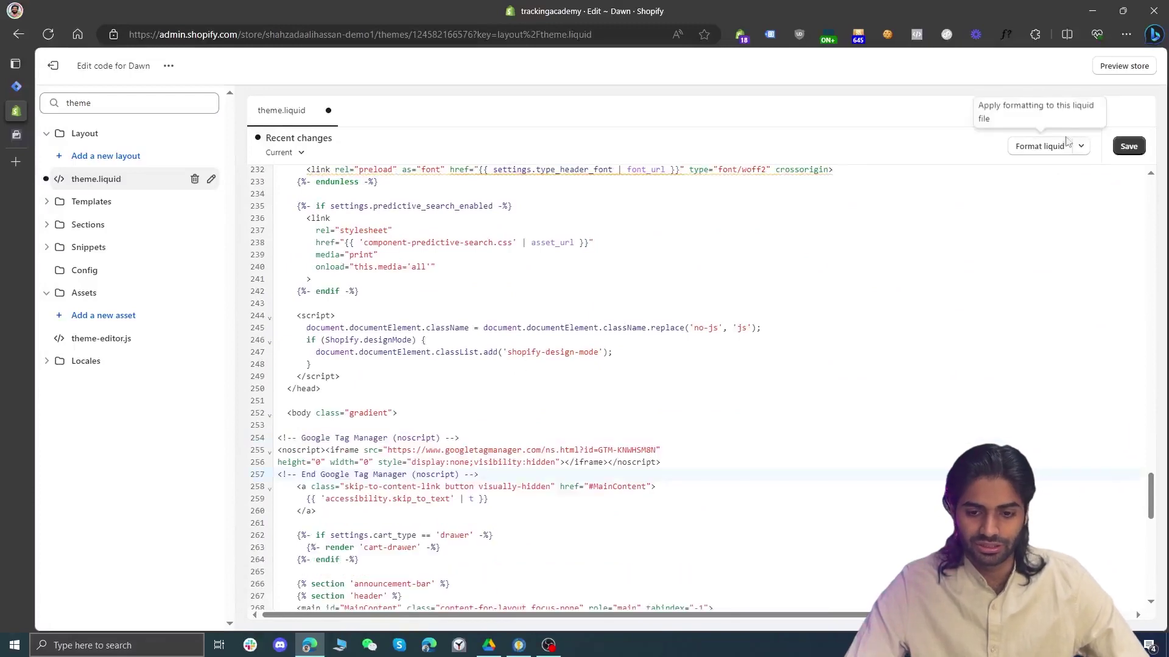
Apply liquid formatting to theme.liquid, check the inserted Google Tag Manager head code and save the file
click(1039, 146)
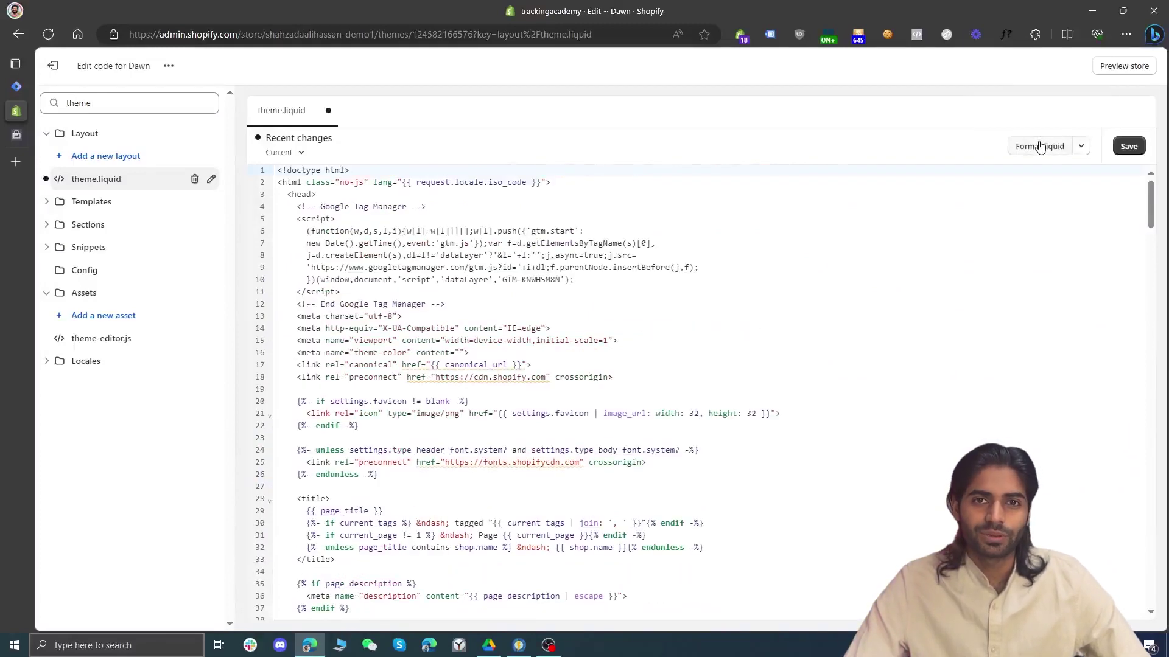
drag(446, 304, 260, 213)
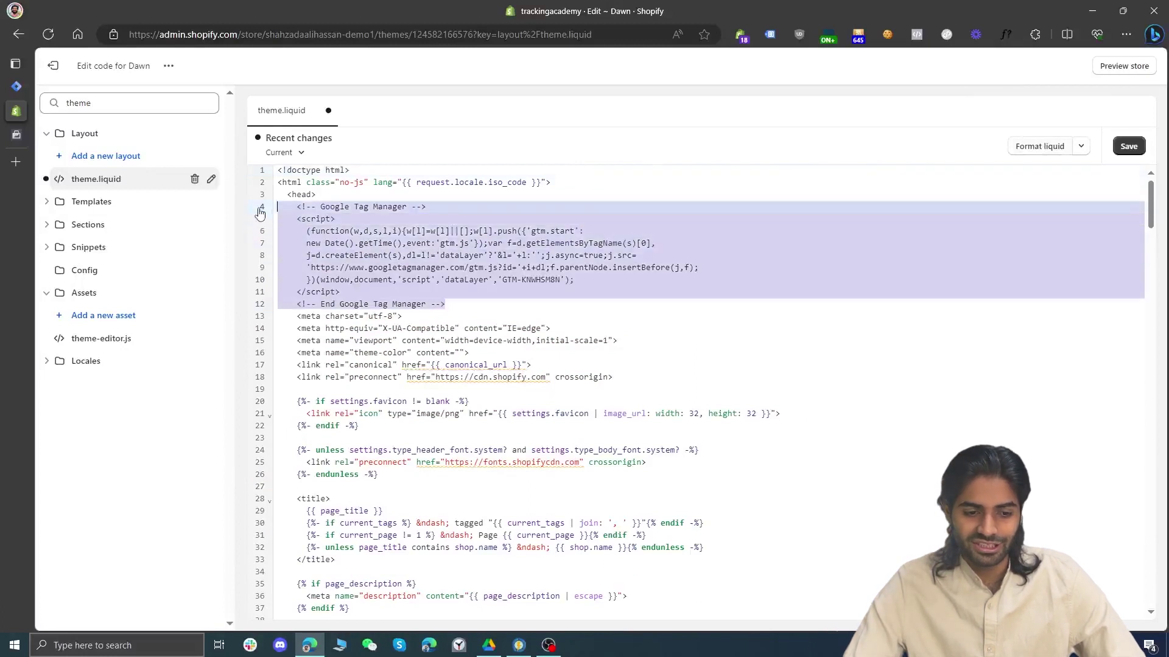
click(1128, 147)
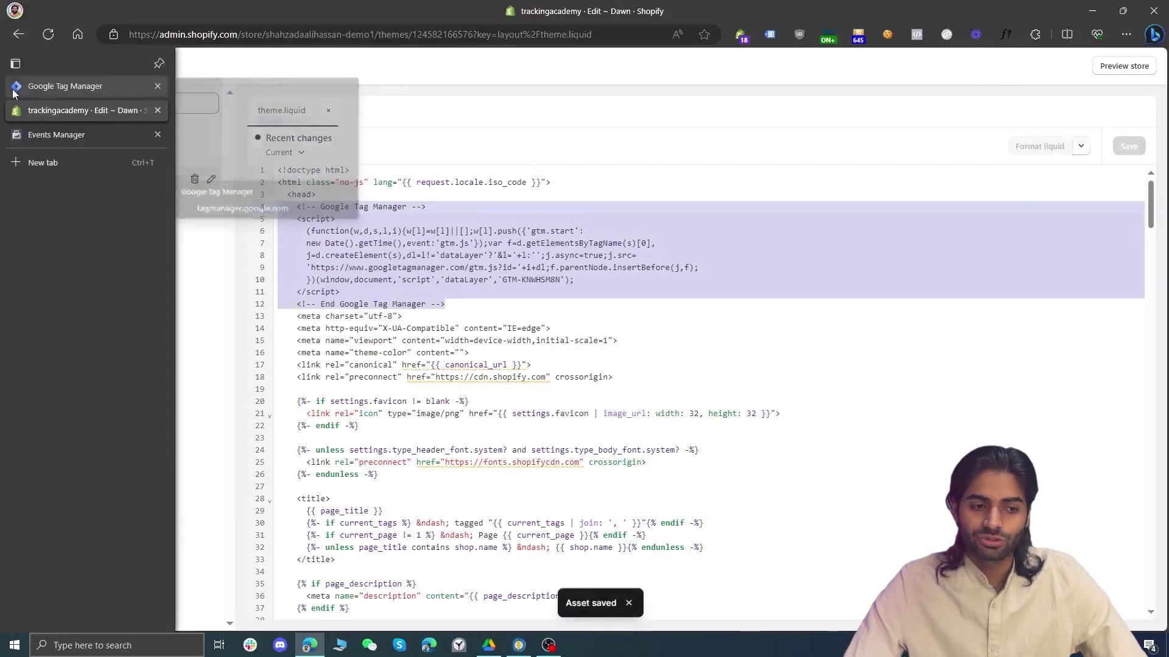
Return to the Google Tag Manager workspace, start preview mode and connect Tag Assistant to the Shopify store's URL
click(64, 86)
click(205, 198)
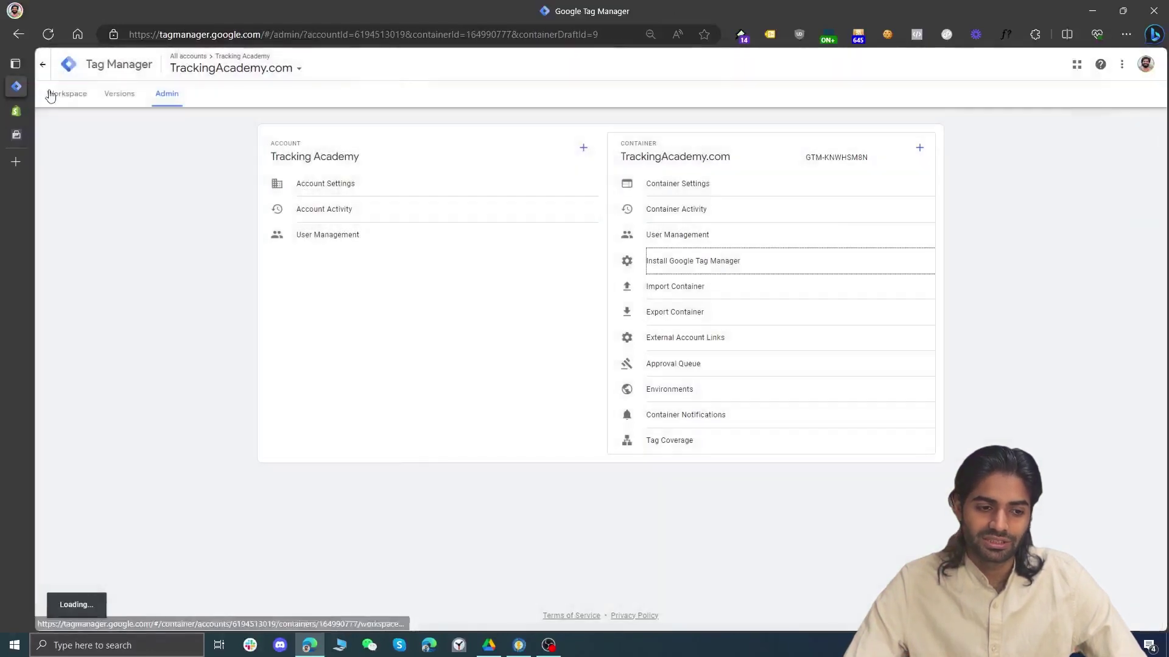
click(55, 98)
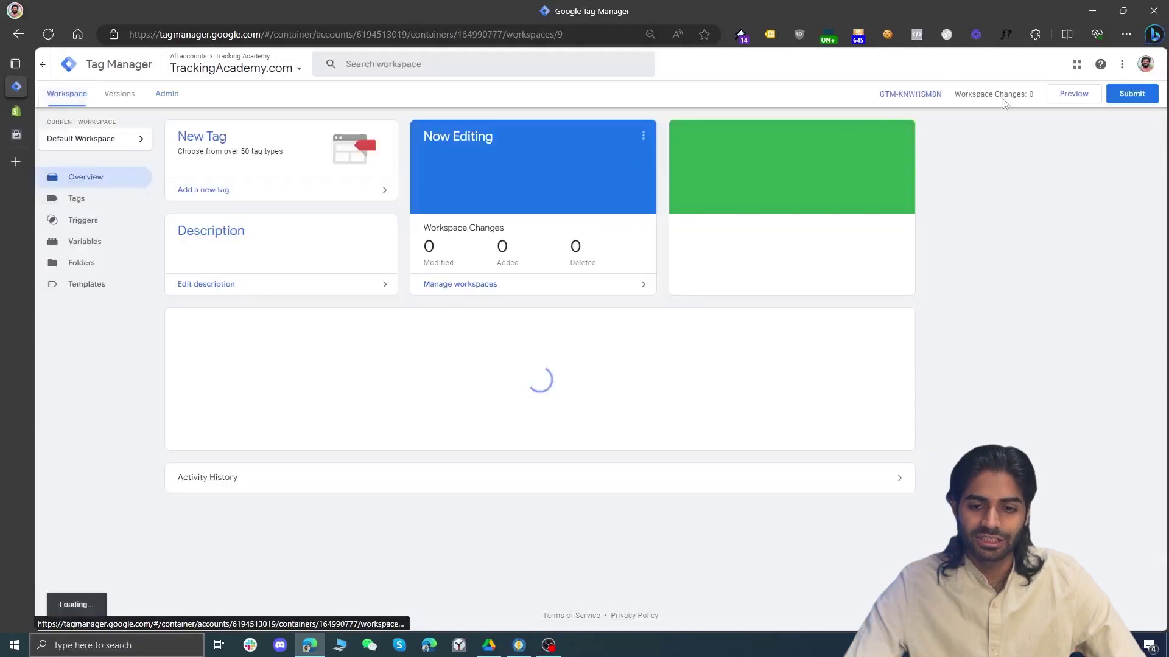
click(1062, 97)
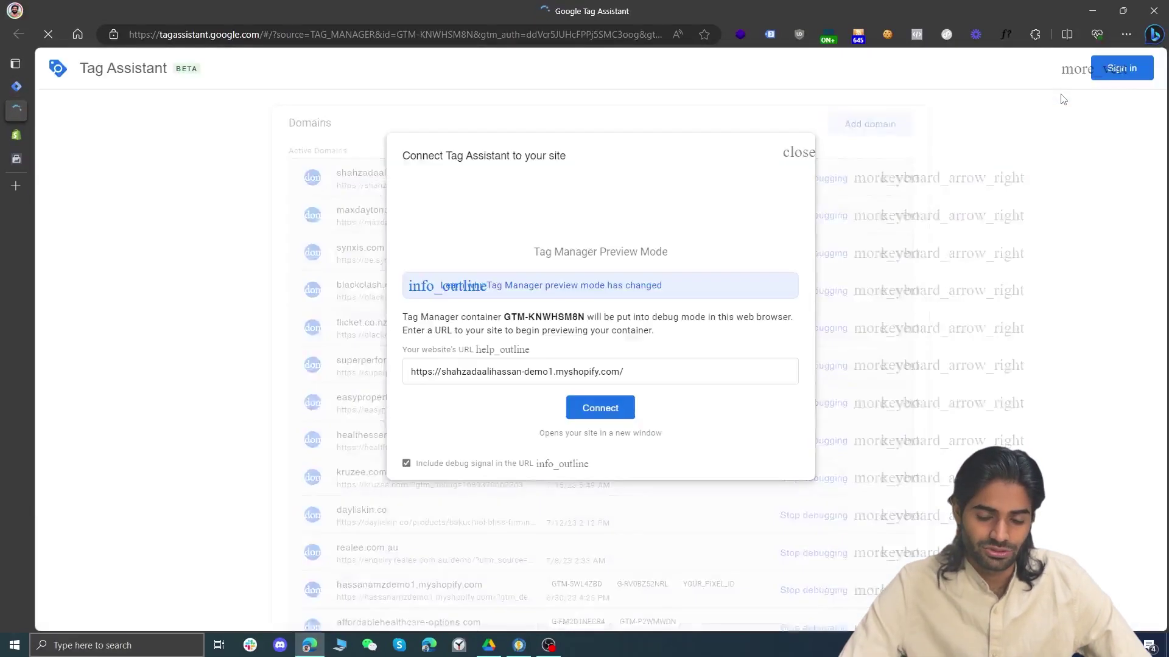
click(611, 412)
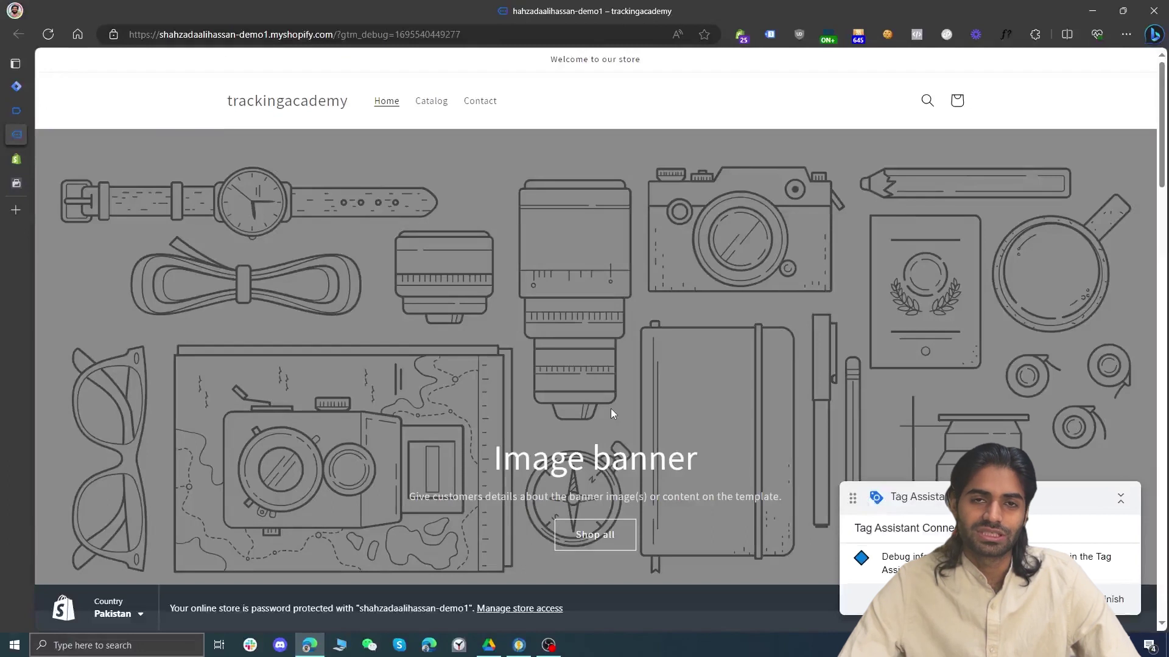
Switch to Meta Events Manager, reopen it from the list of all tools and show the TrackingAcademy dataset in the data sources
click(771, 34)
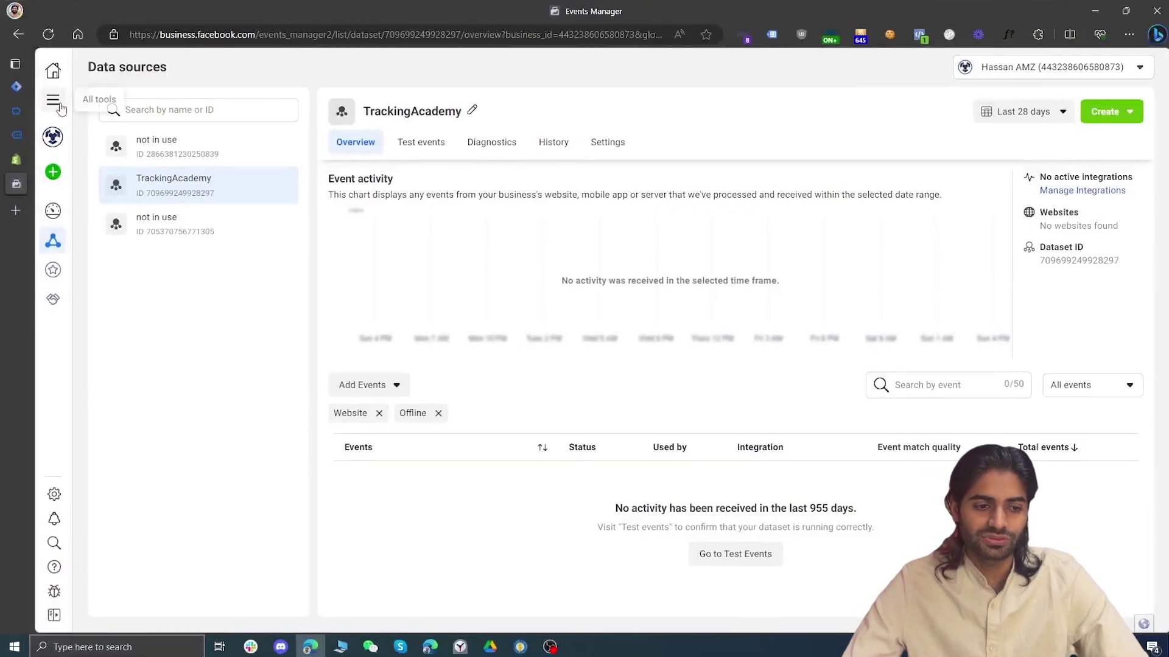
click(61, 108)
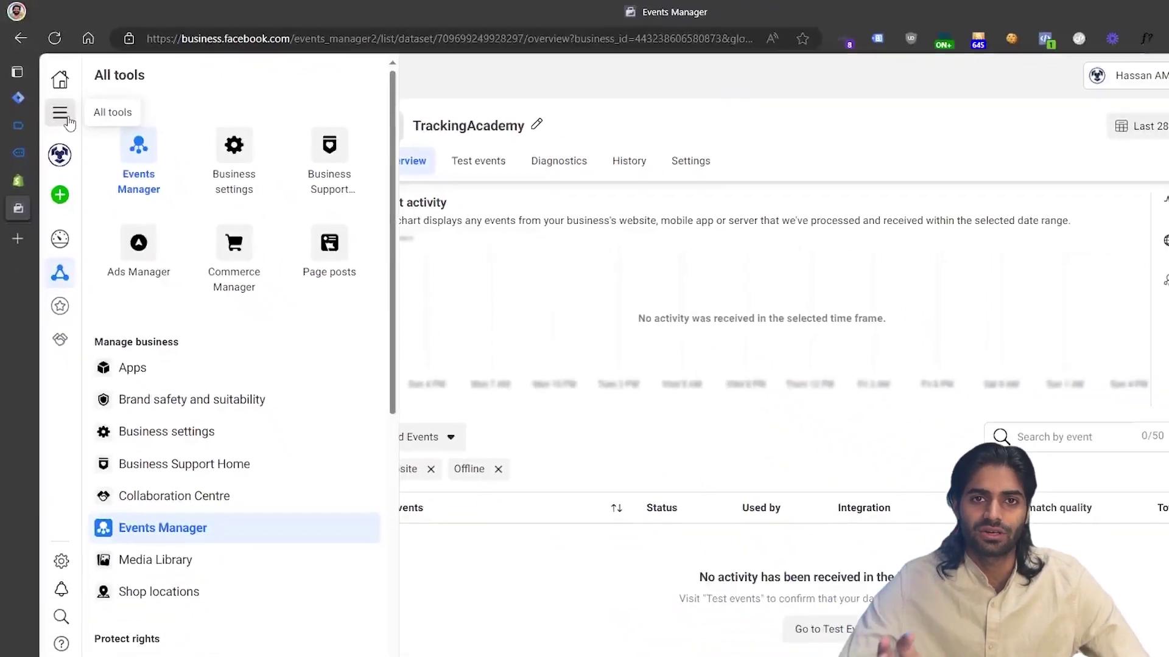
click(109, 141)
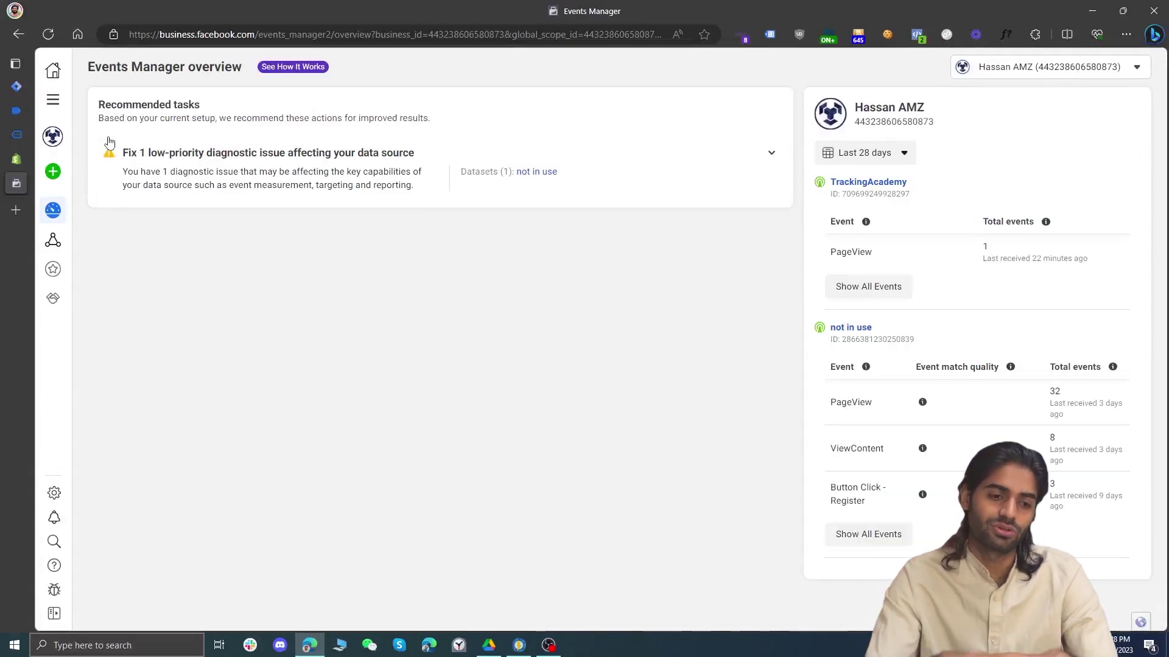
click(50, 252)
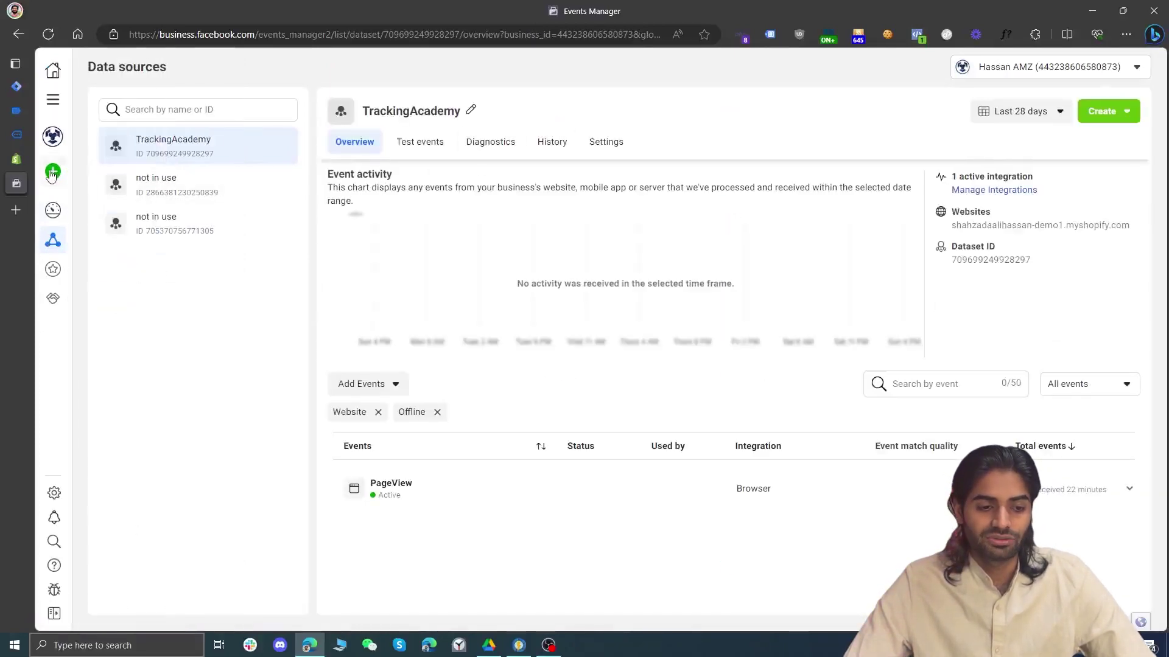
Add a Meta Pixel integration to the TrackingAcademy dataset, choosing to add the code manually, and proceed to the base code
mouse_move(52, 175)
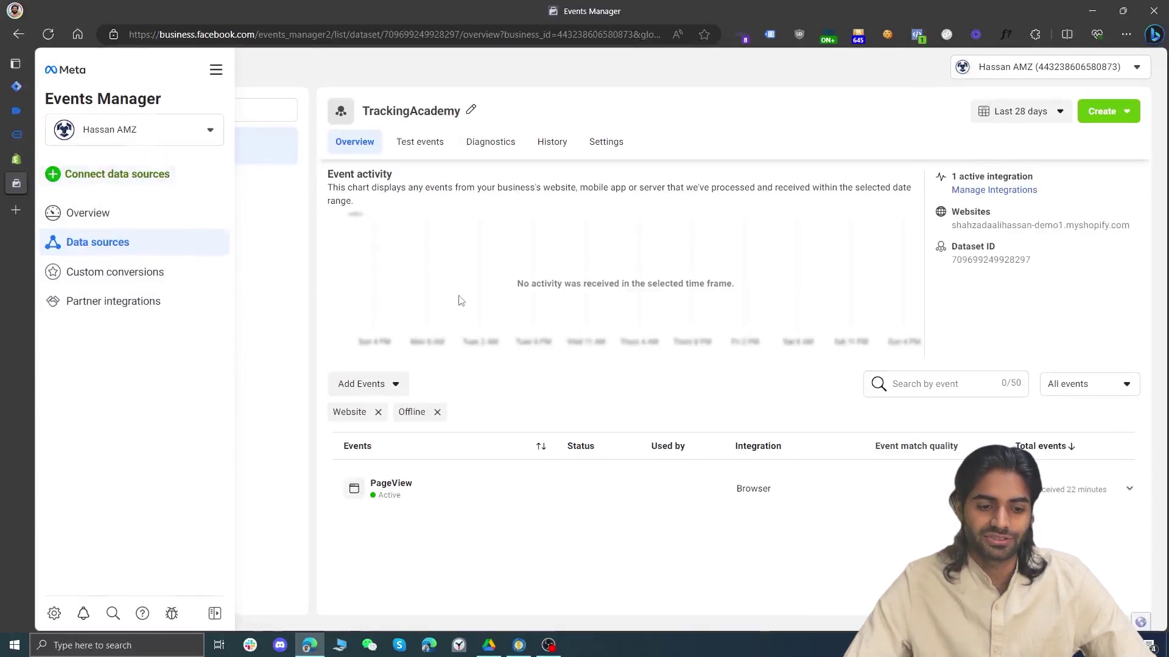
click(375, 386)
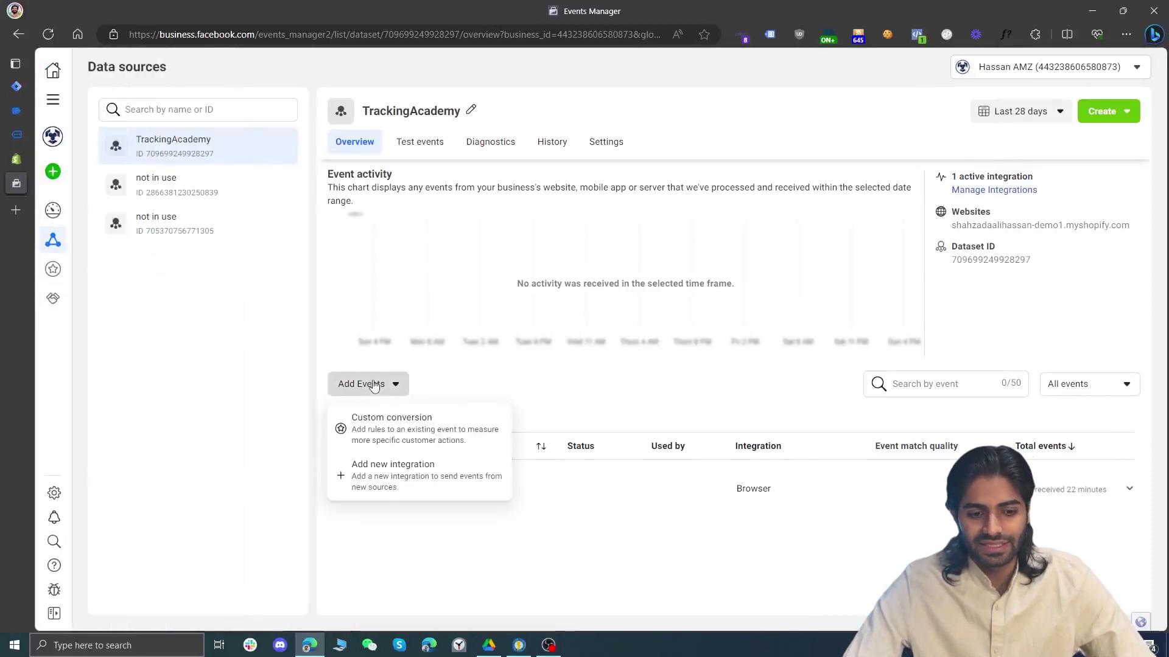
click(397, 471)
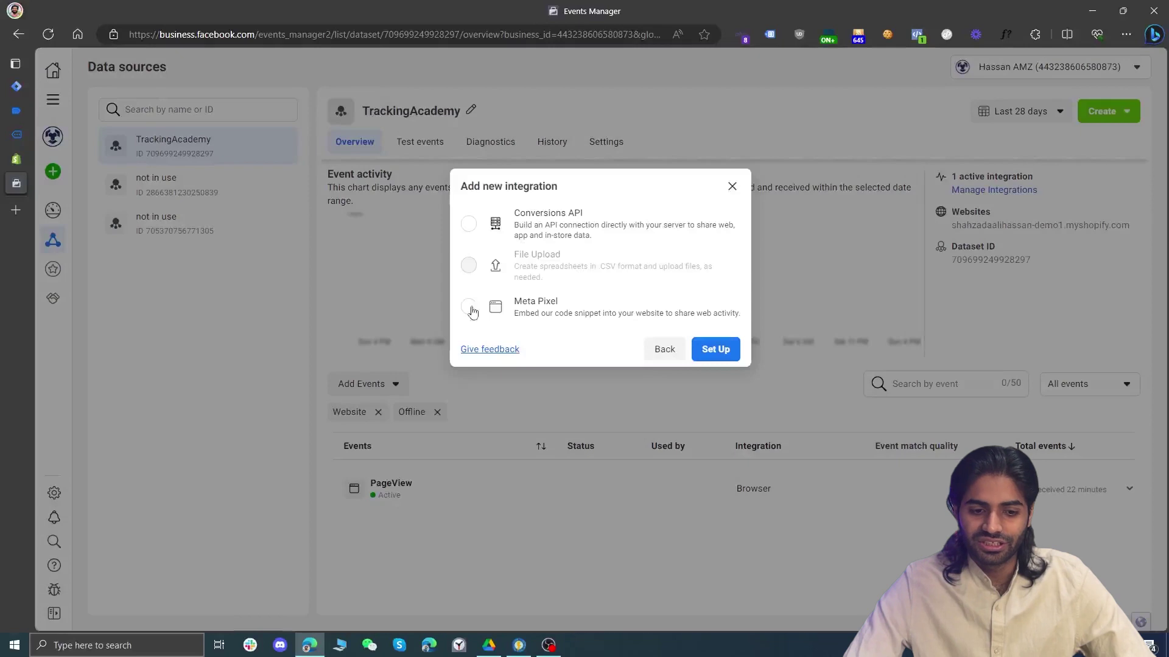
click(727, 356)
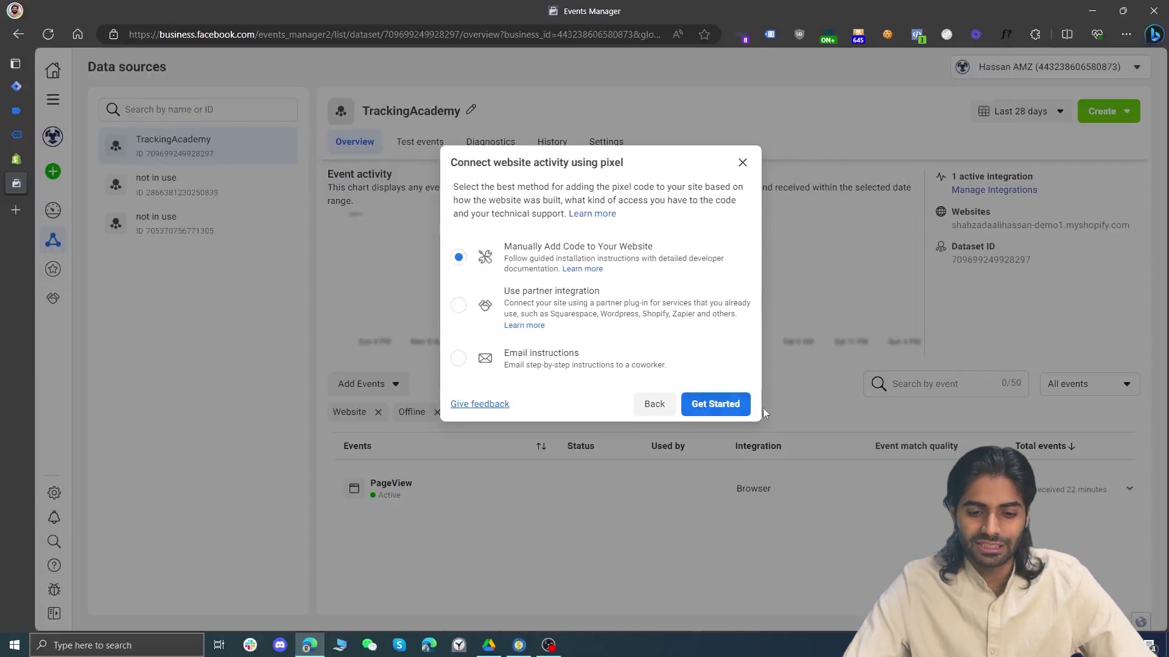
click(730, 404)
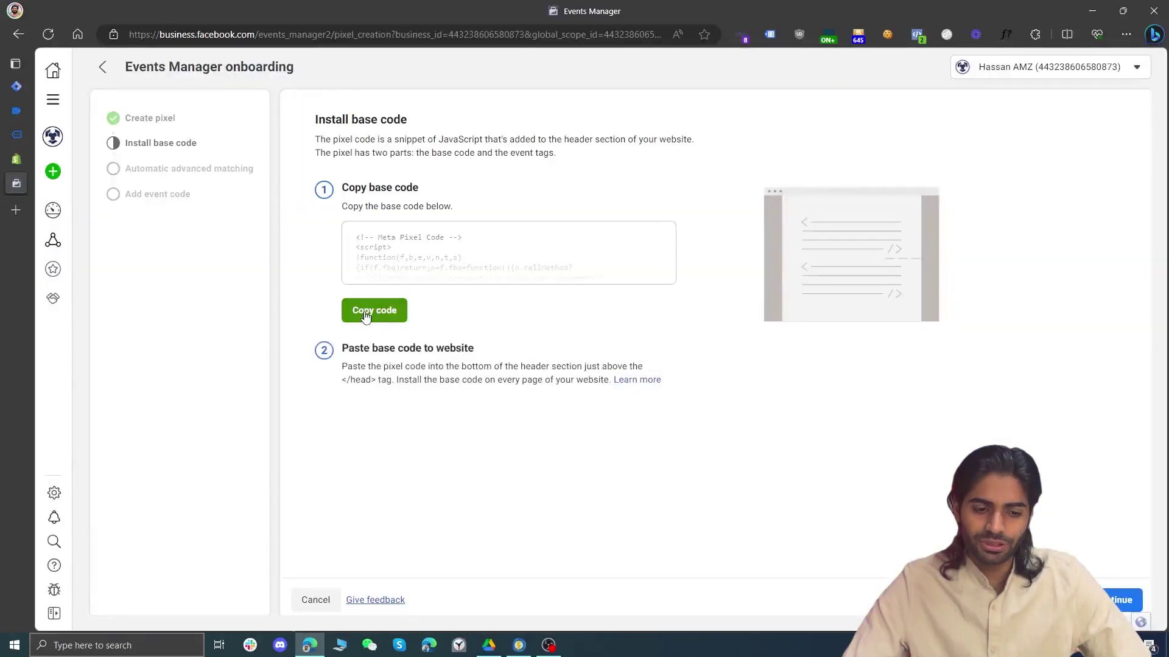
Switch to Google Tag Manager, create a new tag and set it to fire on the All Pages trigger
click(16, 87)
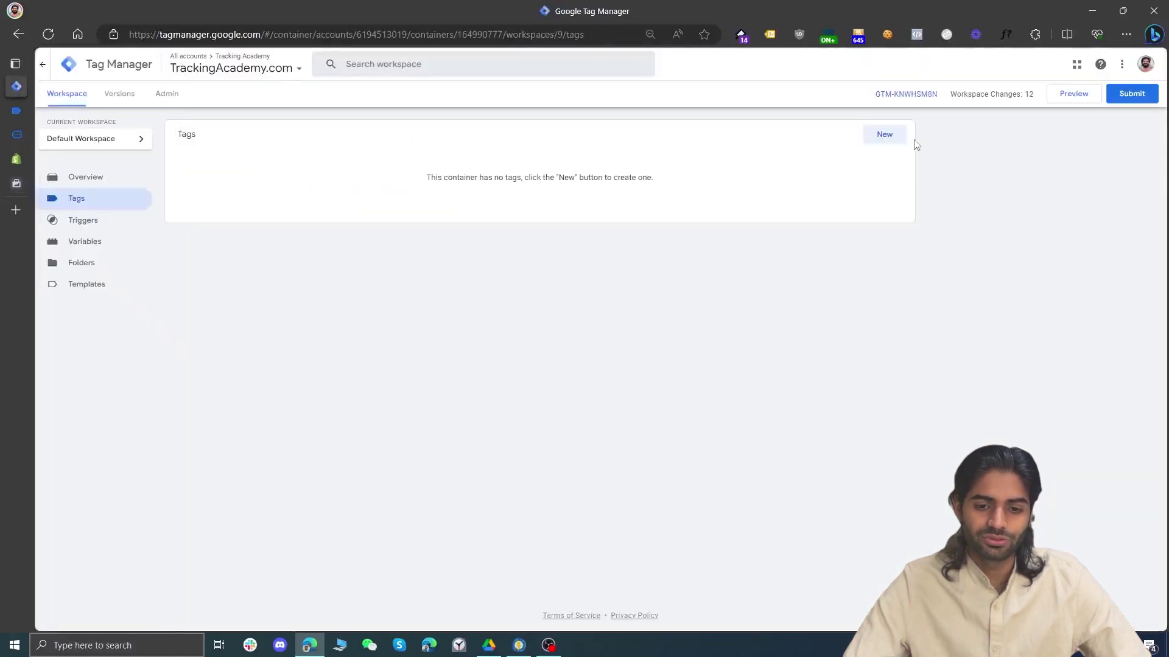
click(886, 135)
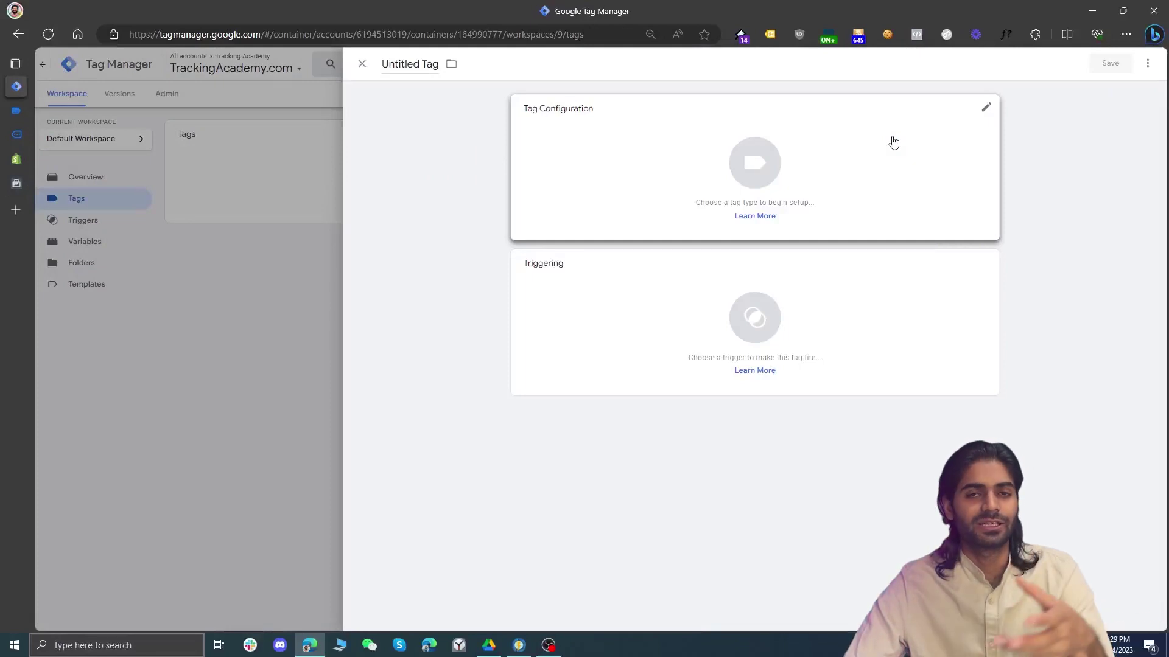
click(896, 260)
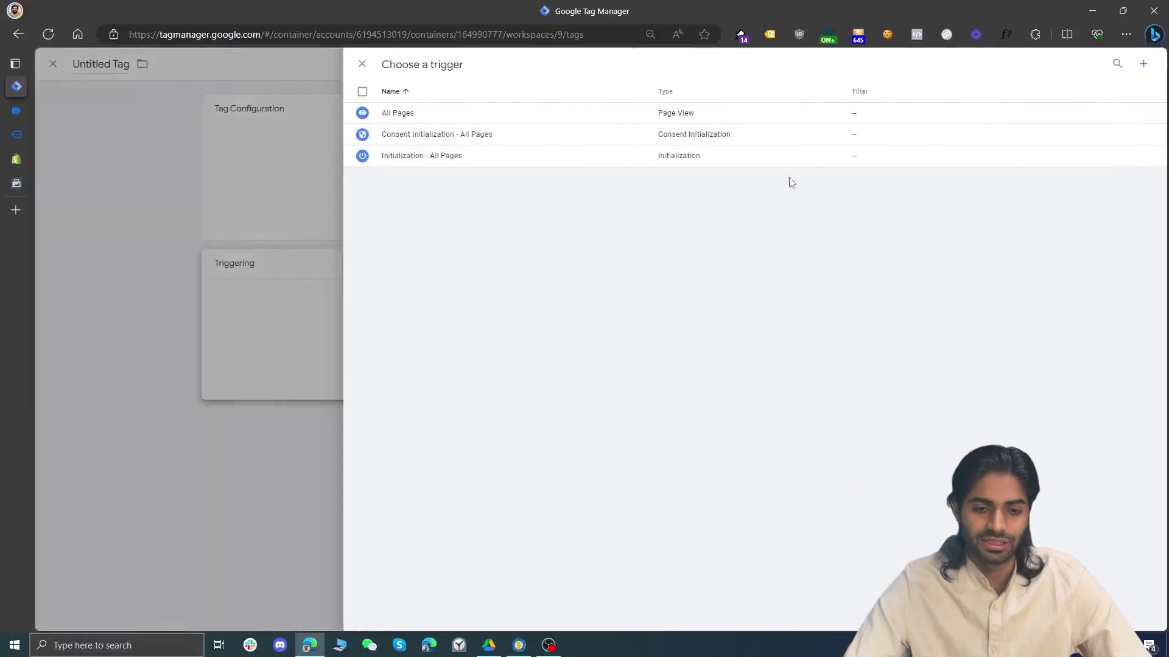
click(715, 120)
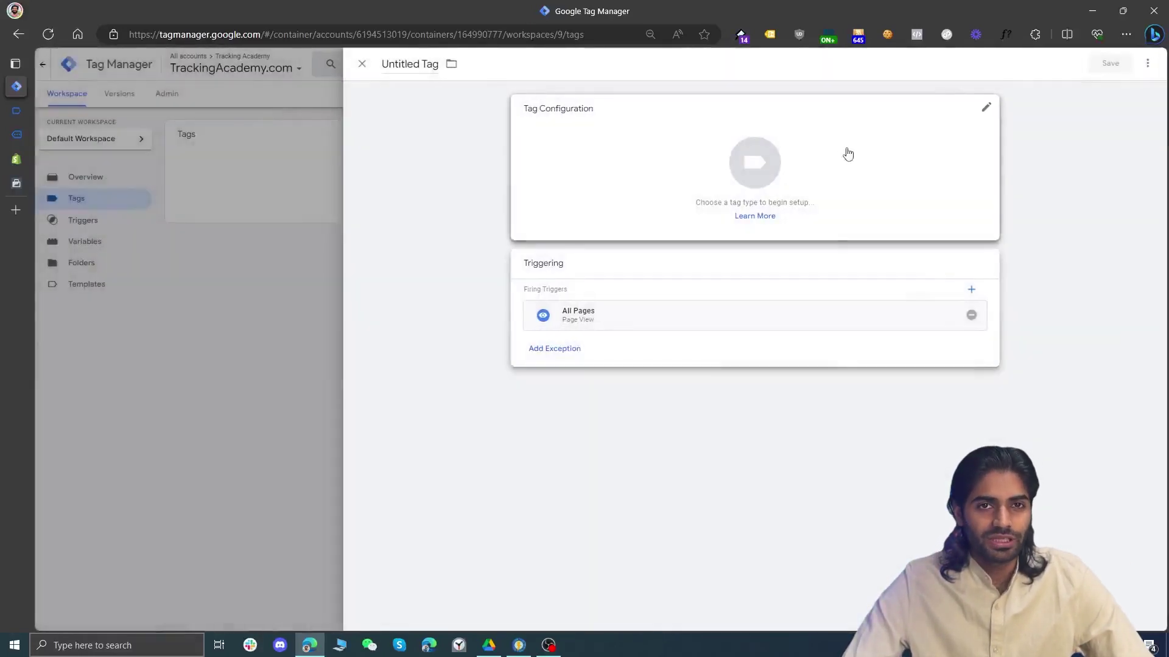
Set the tag type to Custom HTML and paste the copied Meta Pixel base code into its HTML
click(848, 154)
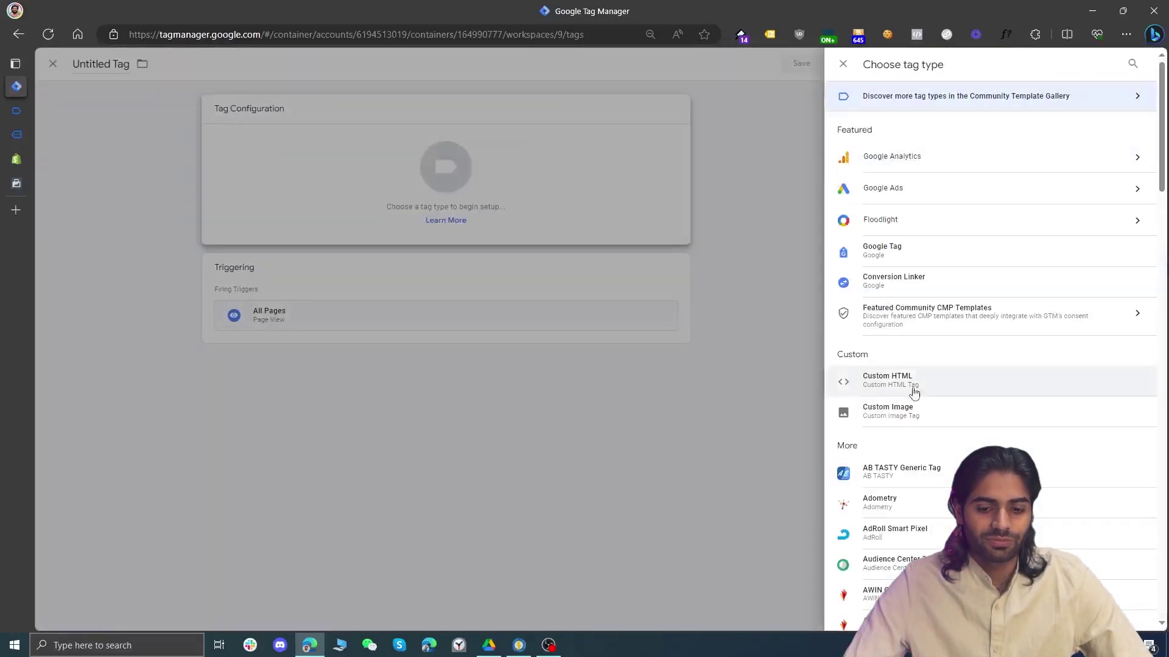
click(905, 378)
click(704, 286)
key(ctrl+v)
key(ctrl+a)
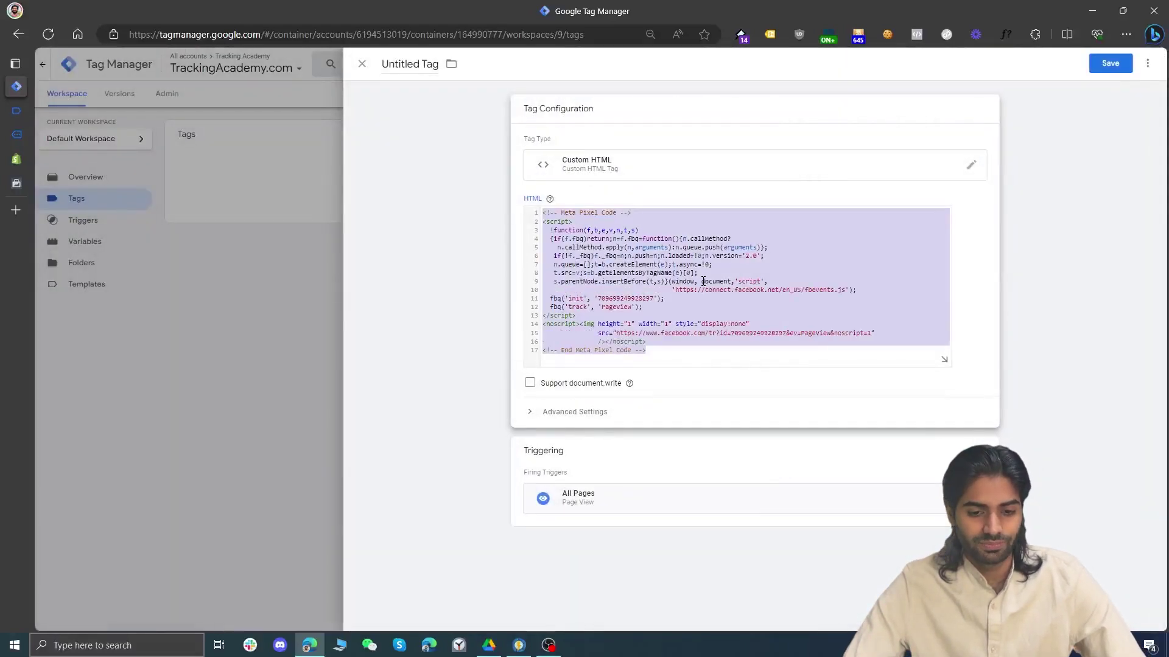
Name the tag "cHTML Meta Configuration Tag" and save it
click(409, 64)
text(cHT)
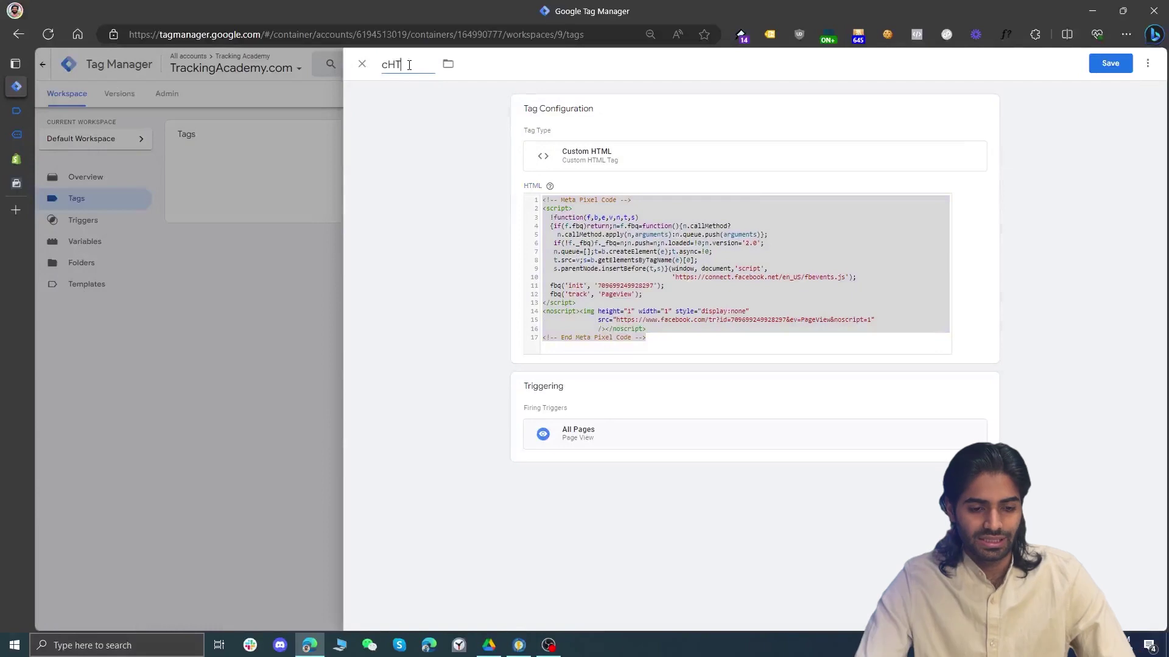
text(ML Meta P)
key(BackSpace)
text(Conifguiation Tag)
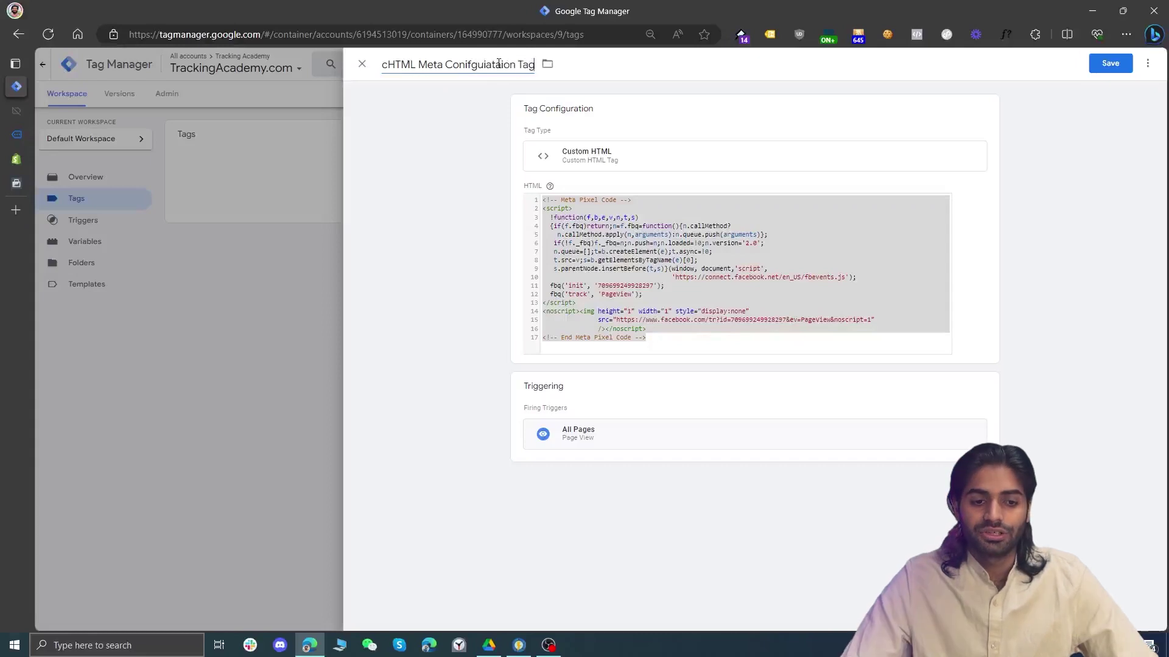
click(484, 65)
click(501, 119)
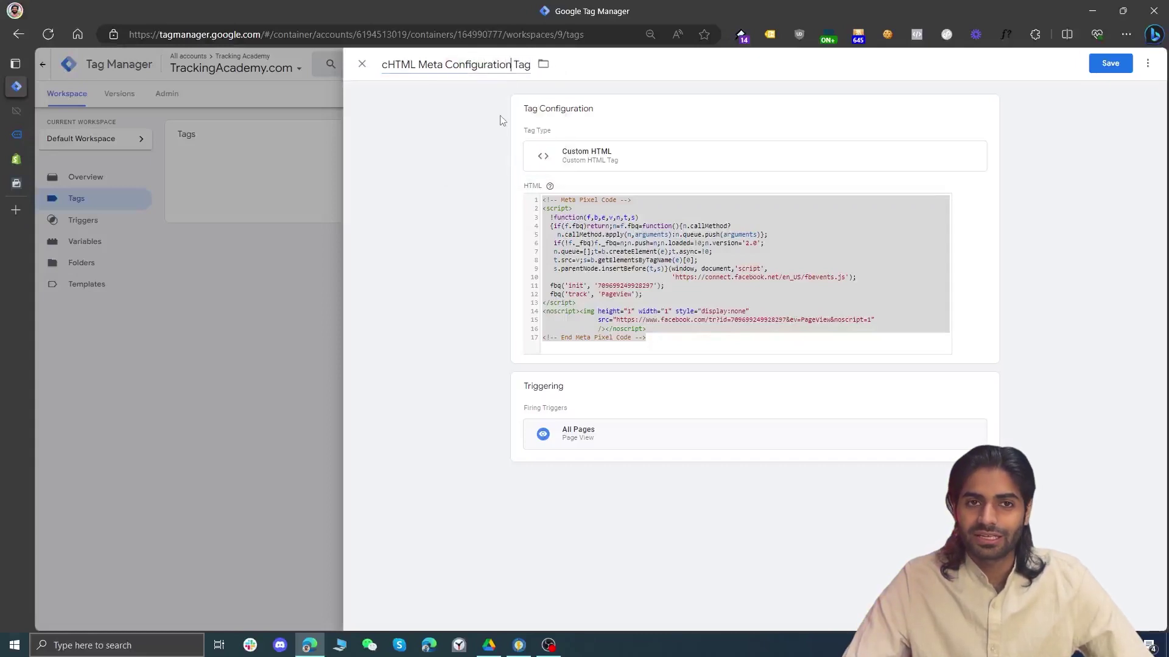
click(1110, 63)
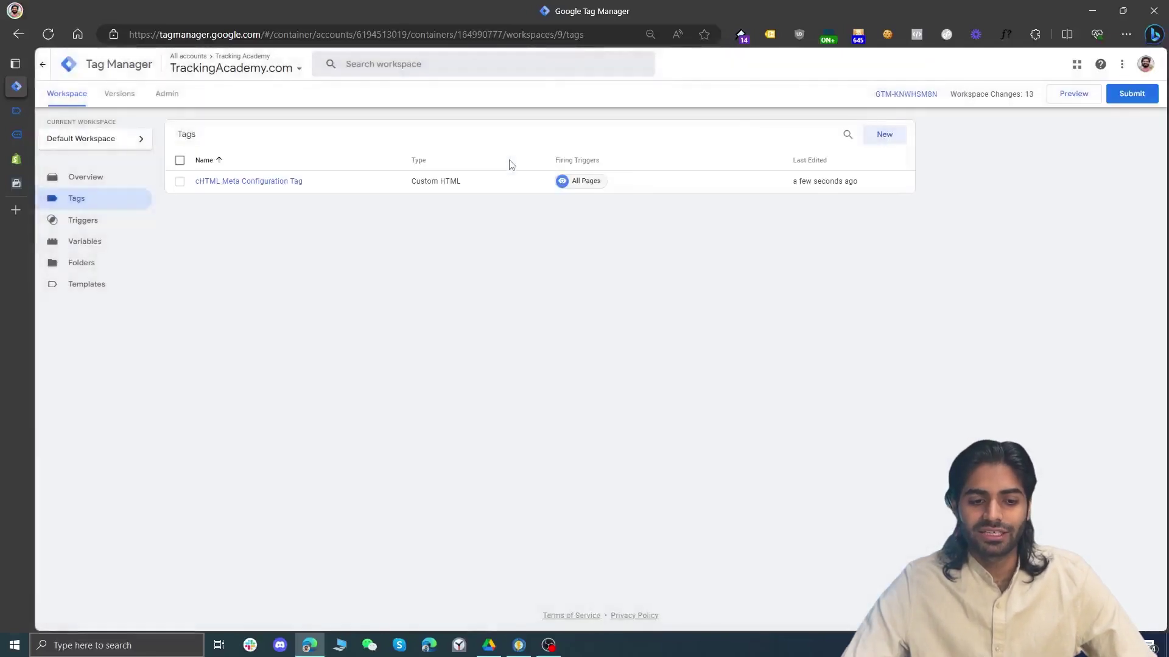
Preview the container on the Shopify store, examine the PageView event details in Meta Pixel Helper and check Tag Assistant
click(1075, 97)
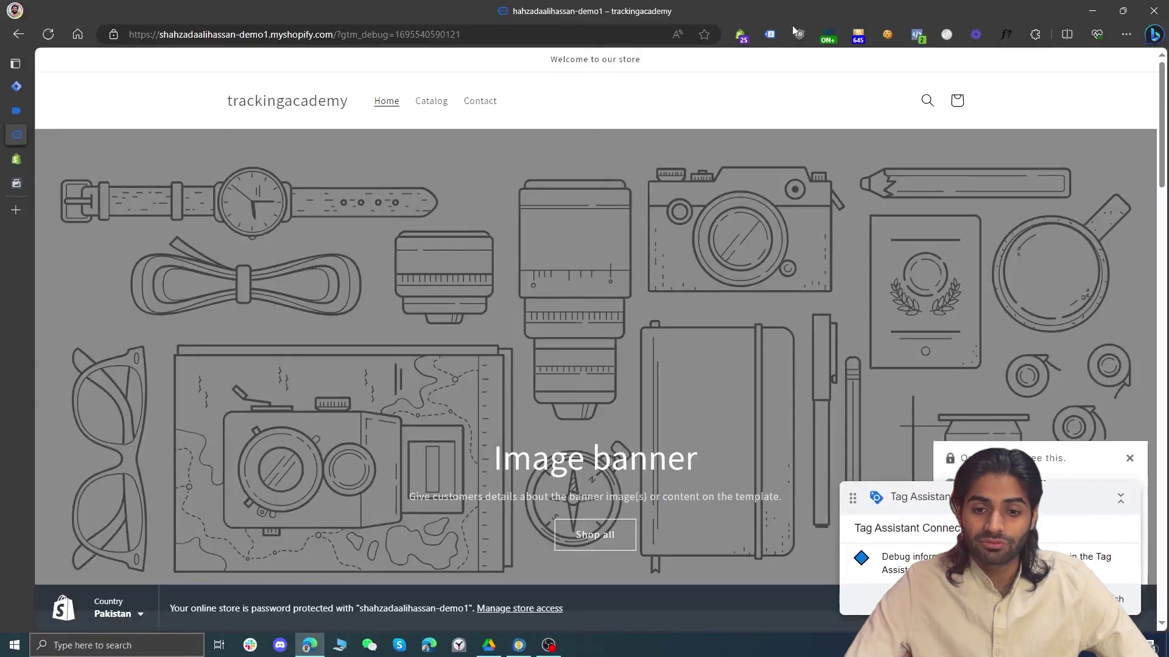
click(917, 36)
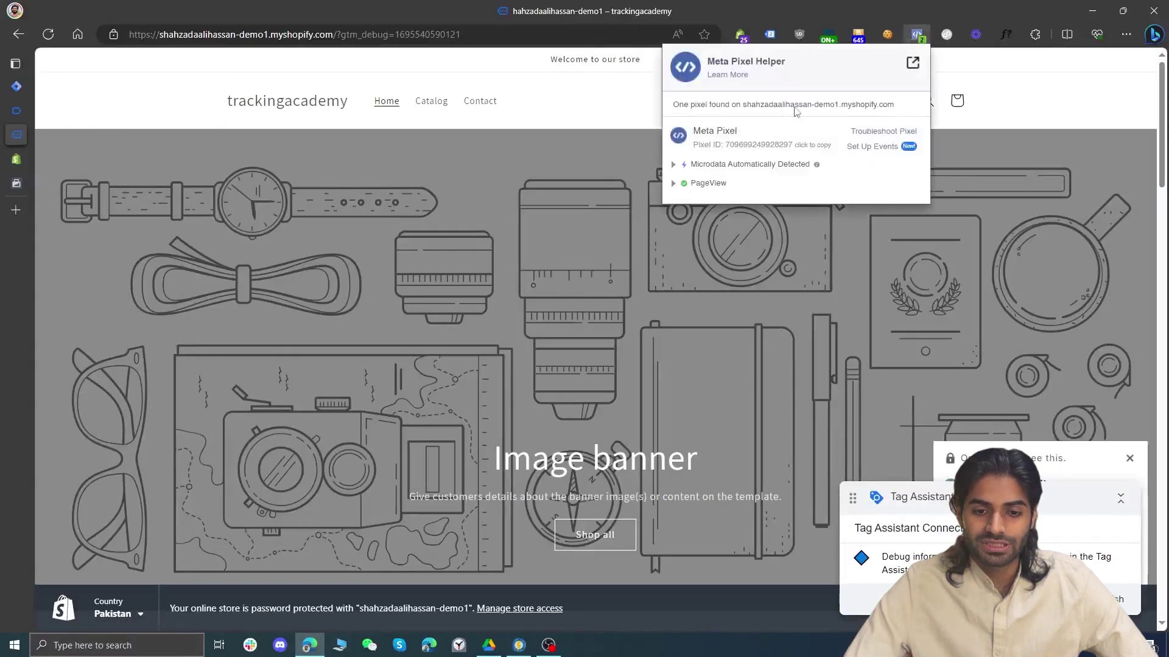
click(708, 183)
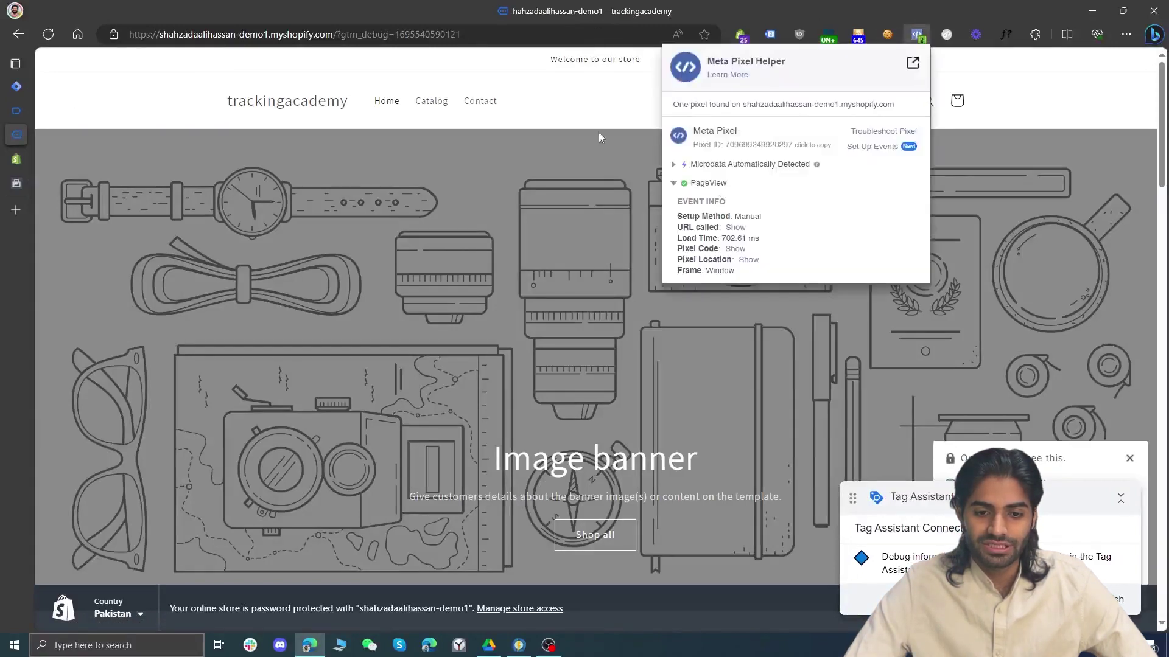
click(17, 111)
click(149, 262)
click(149, 262)
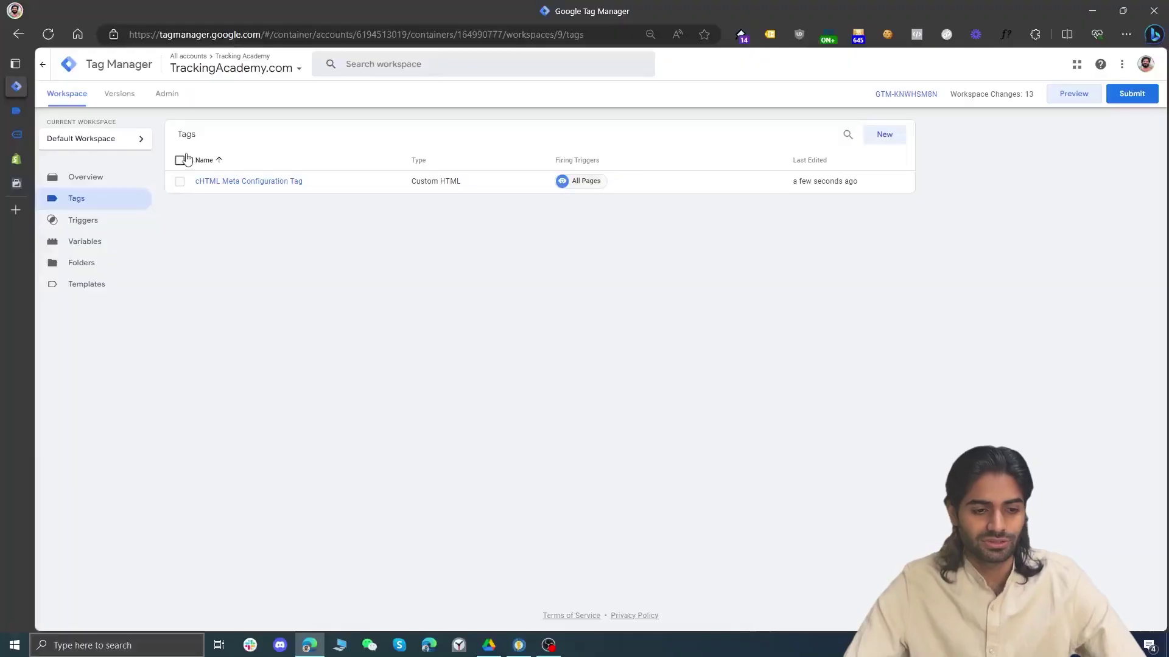
Delete the cHTML Meta Configuration Tag from the Tag Manager workspace
click(179, 161)
click(873, 134)
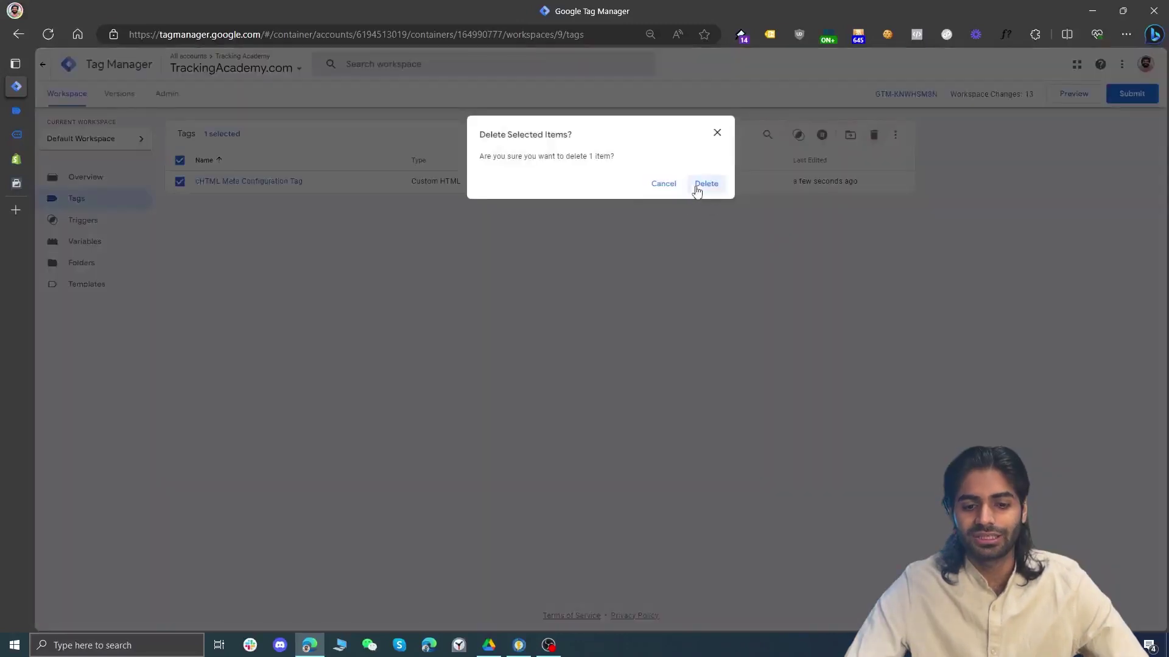
click(697, 185)
Search the tag template gallery for "face" and add the Facebook Pixel template by facebookarchive to the workspace
click(112, 284)
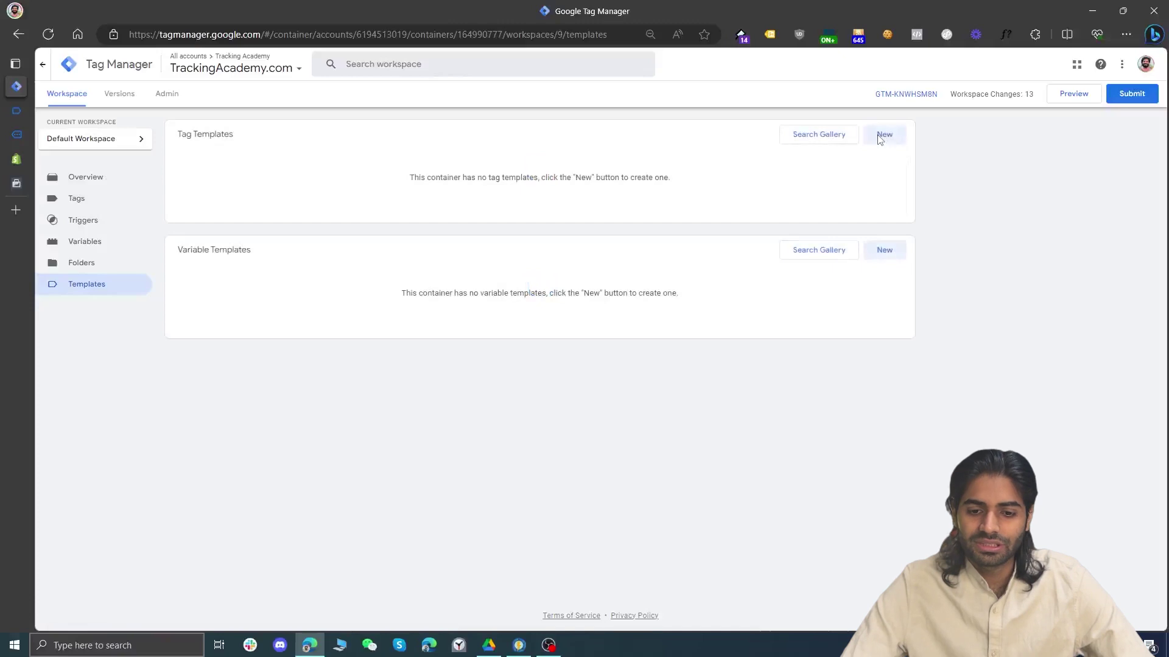
click(826, 139)
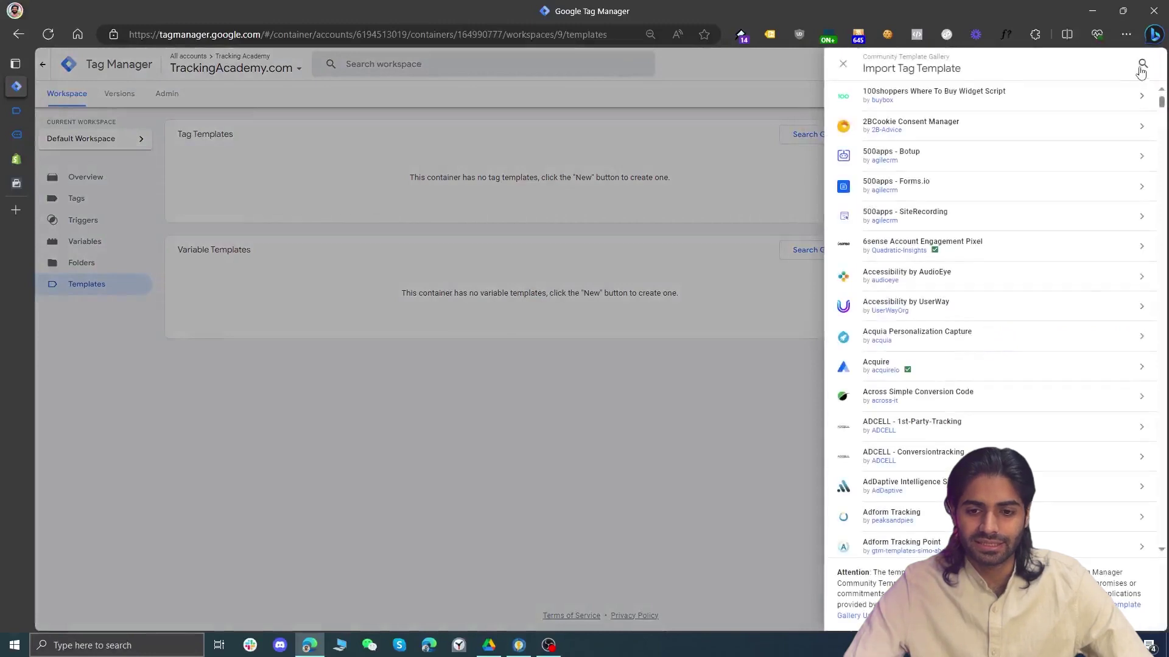
text(face)
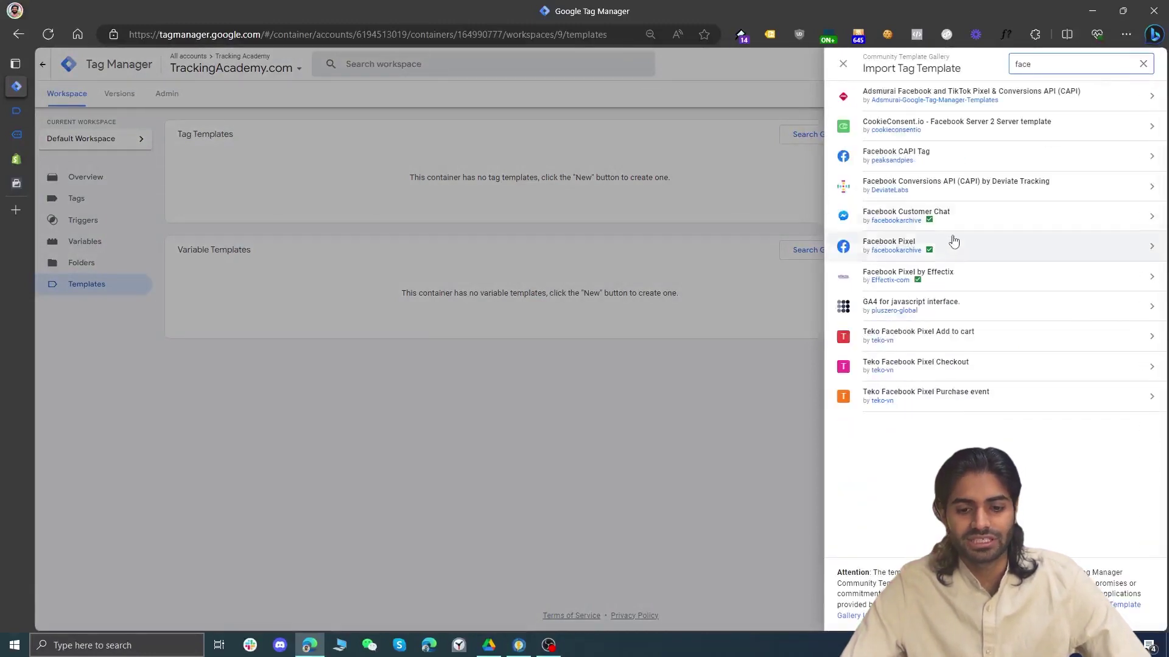
click(948, 248)
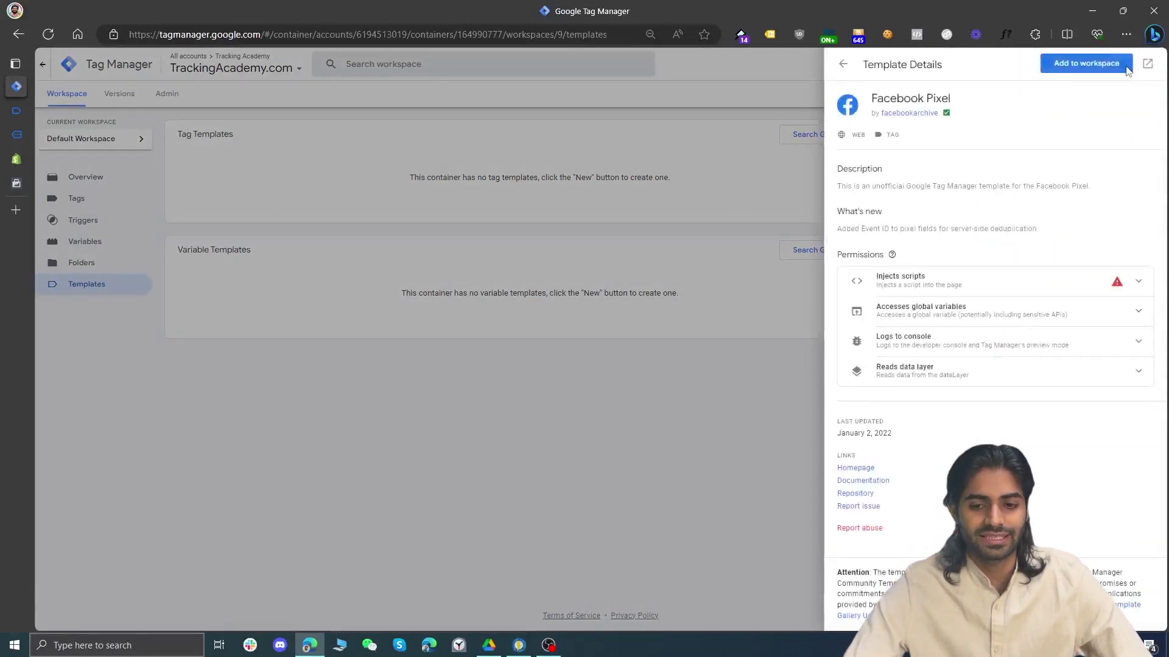
click(1125, 65)
click(744, 323)
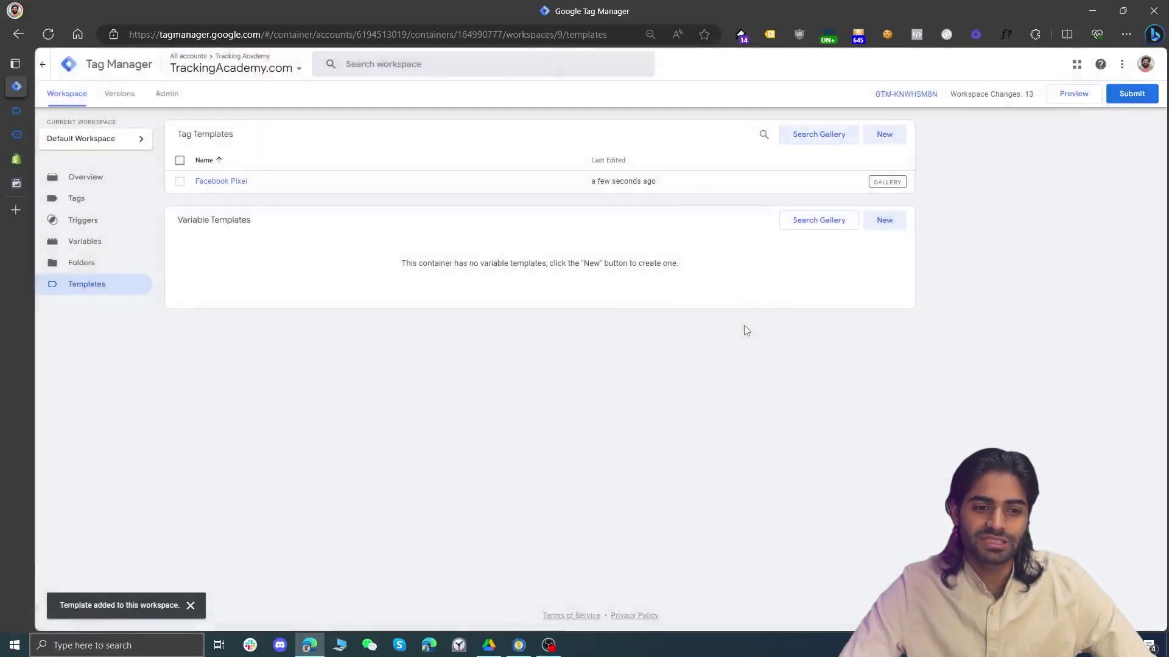
Create a new tag with the All Pages trigger and choose Facebook Pixel as its tag type
click(79, 201)
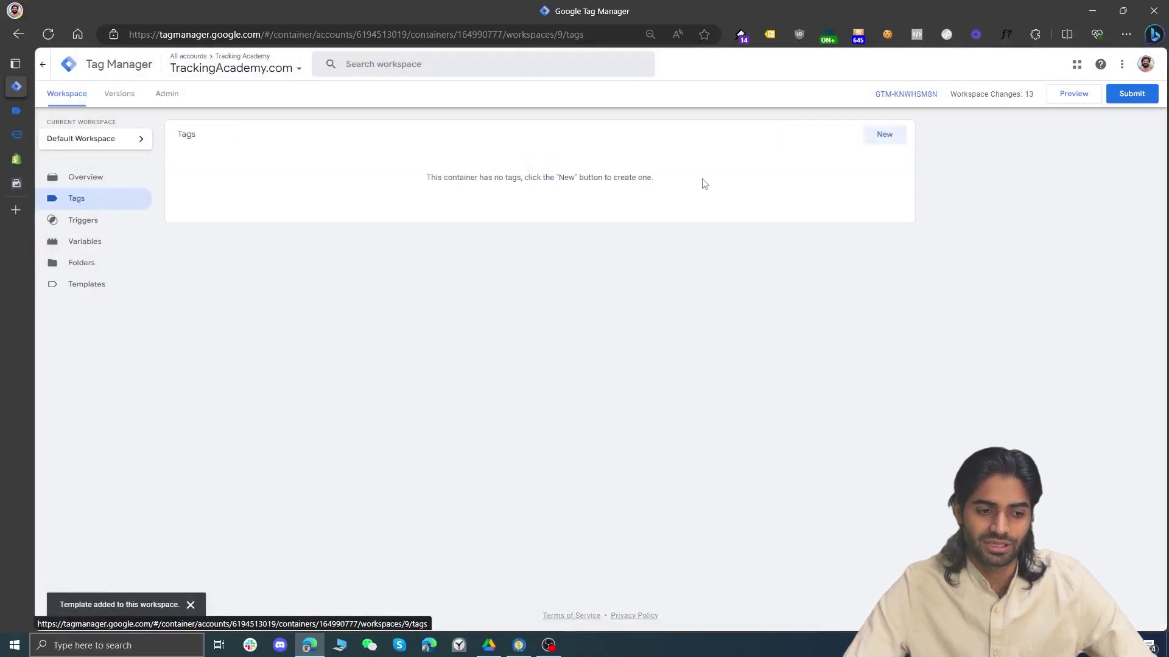
click(884, 134)
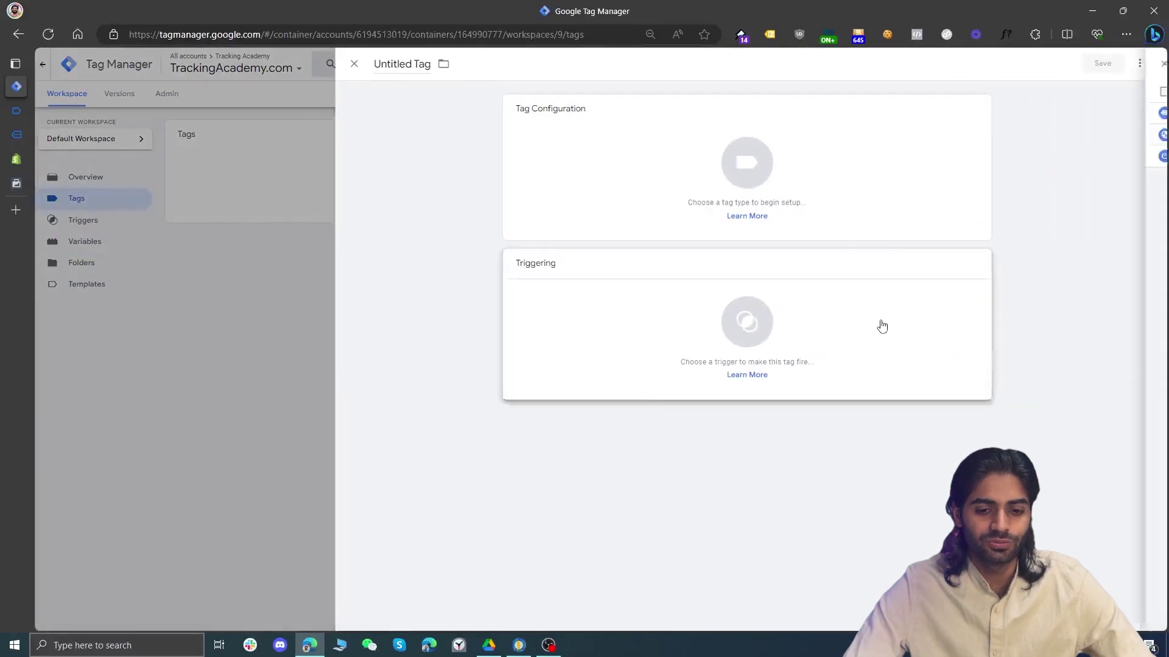
click(879, 326)
click(785, 119)
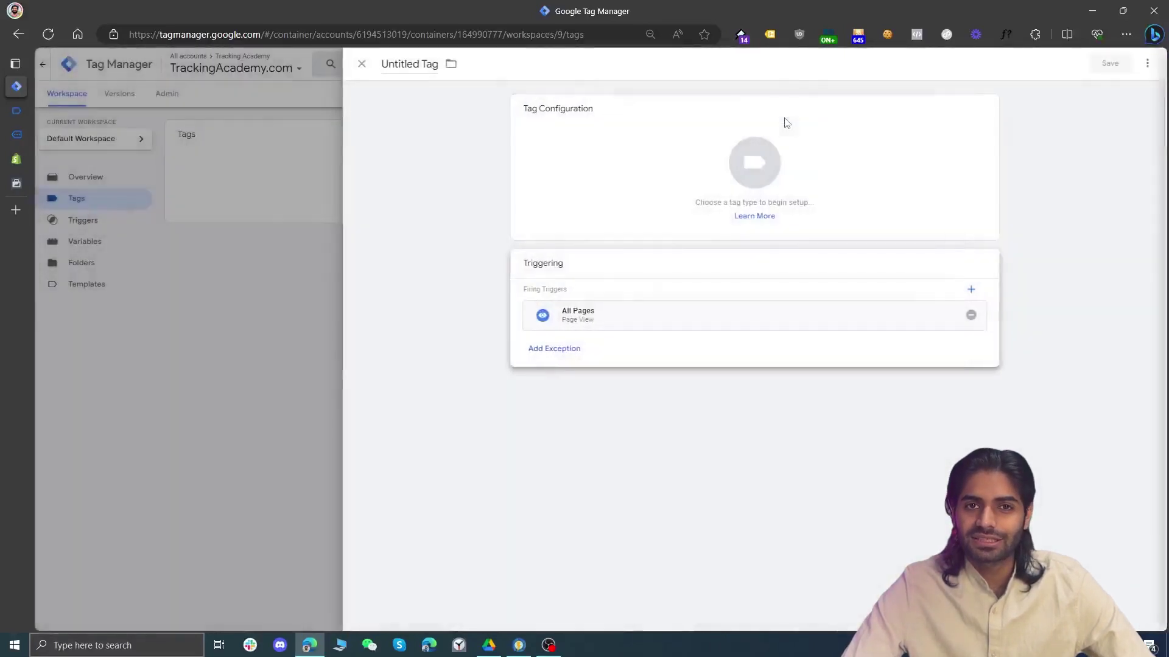
click(694, 146)
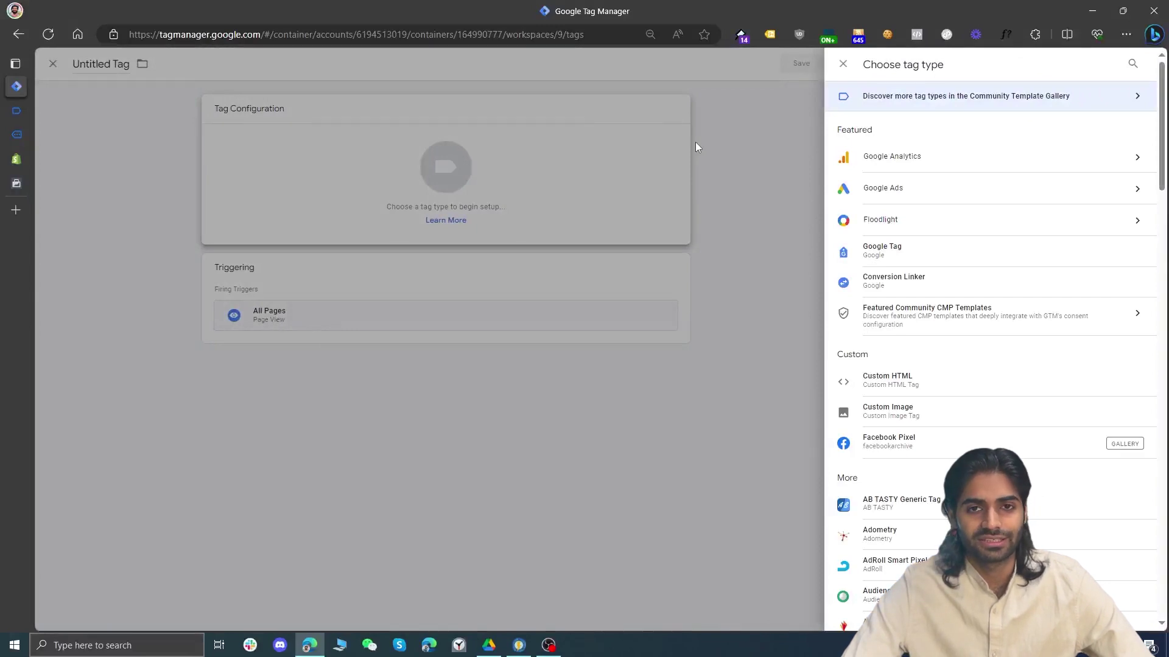
click(1017, 449)
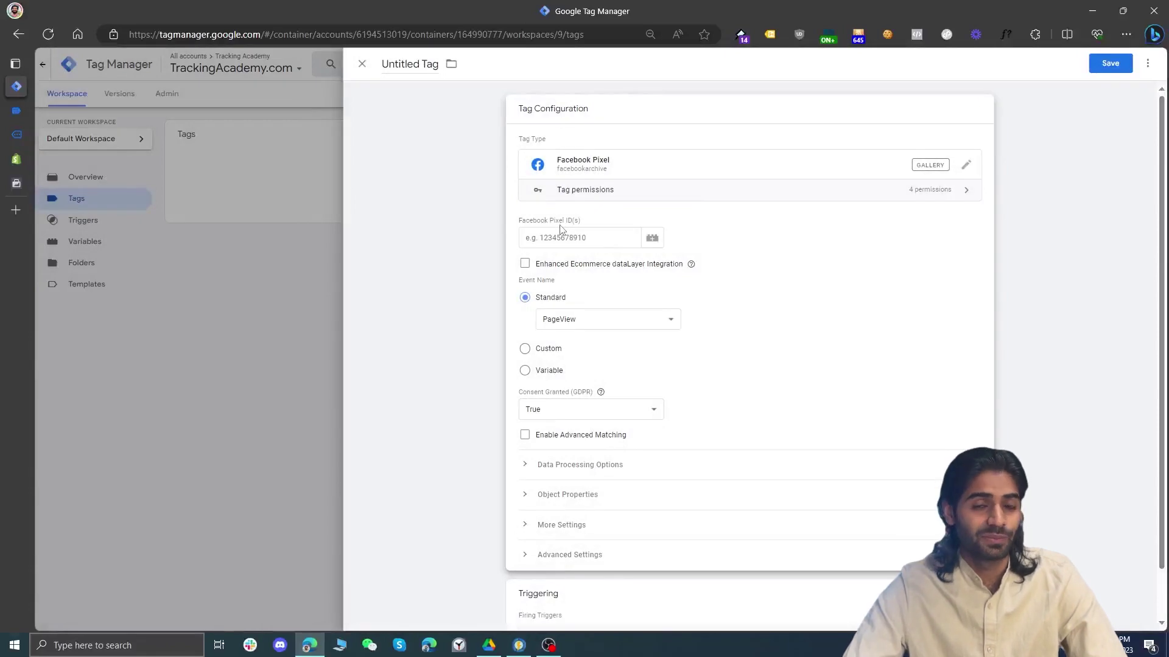
Copy the TrackingAcademy dataset ID from the data sources in Meta Events Manager and return to the Facebook Pixel tag in Tag Manager
click(651, 239)
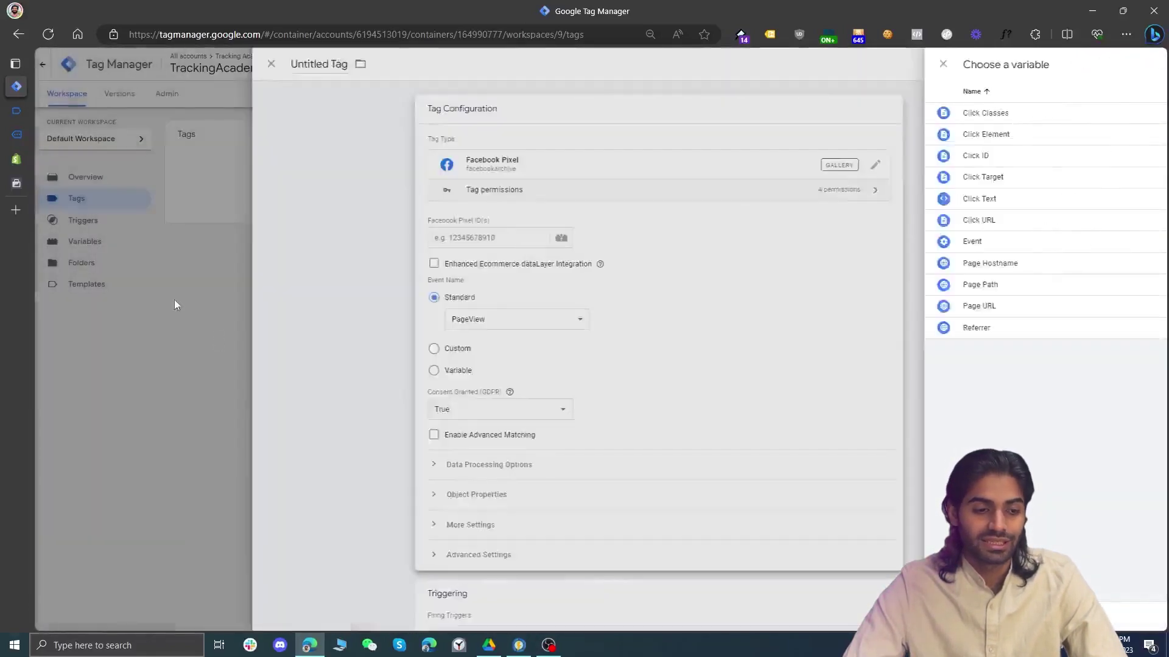
click(174, 305)
click(17, 183)
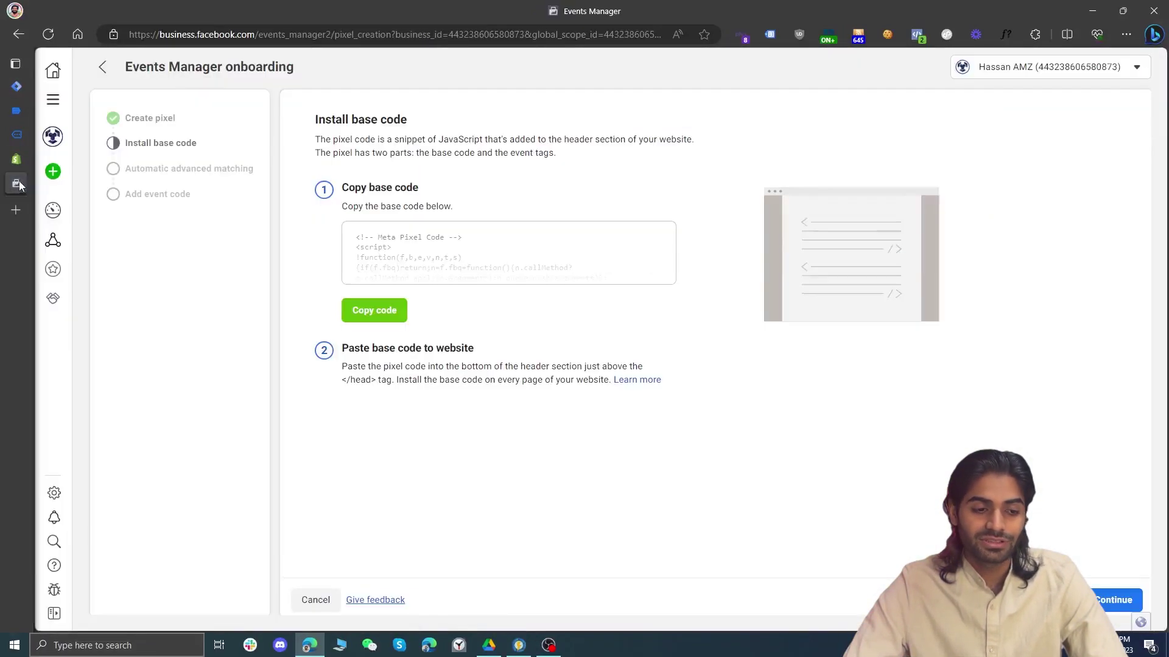
click(101, 71)
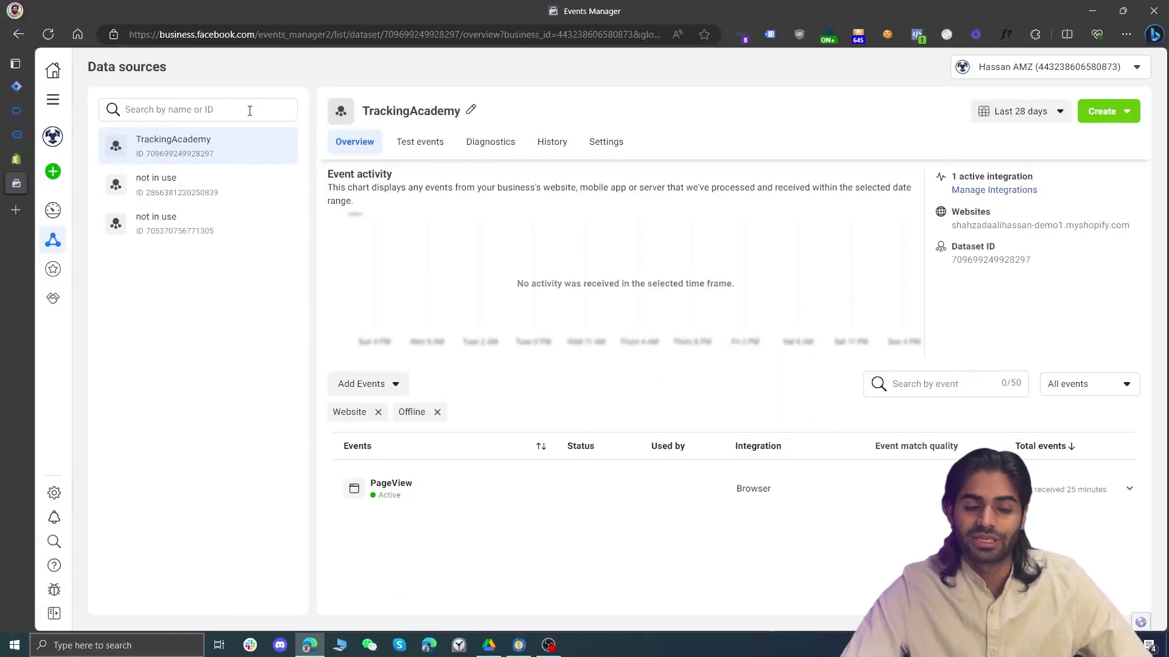
click(17, 86)
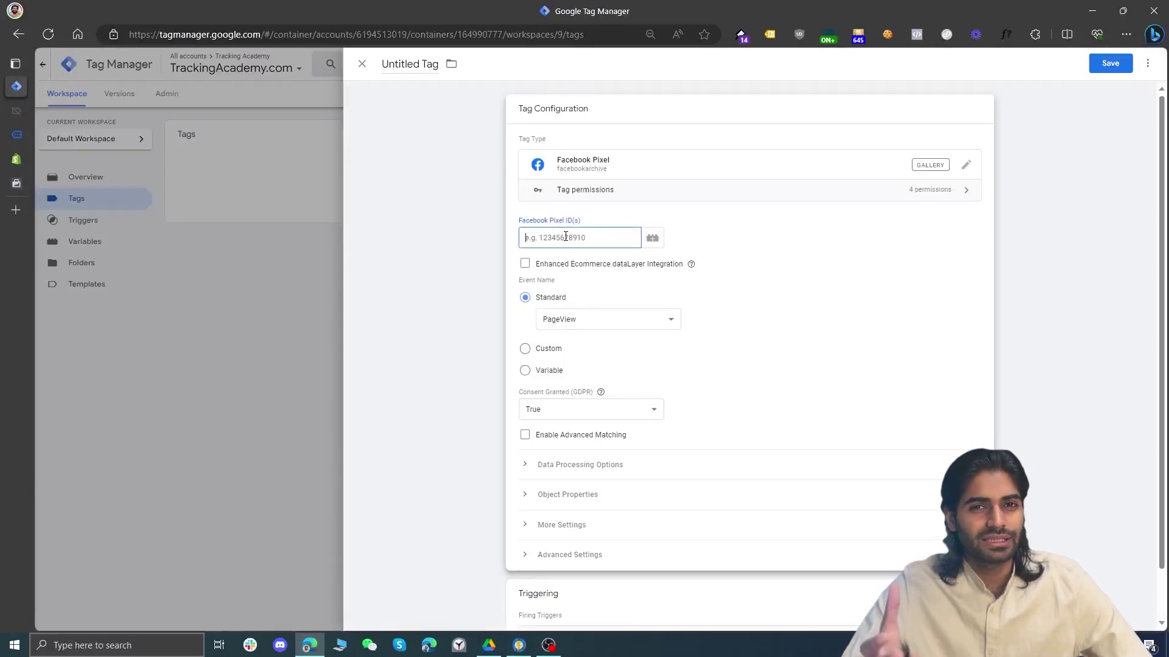
Create a Constant variable named "Meta Pixel ID" holding the copied pixel ID and save it as the tag's Facebook Pixel ID
click(652, 240)
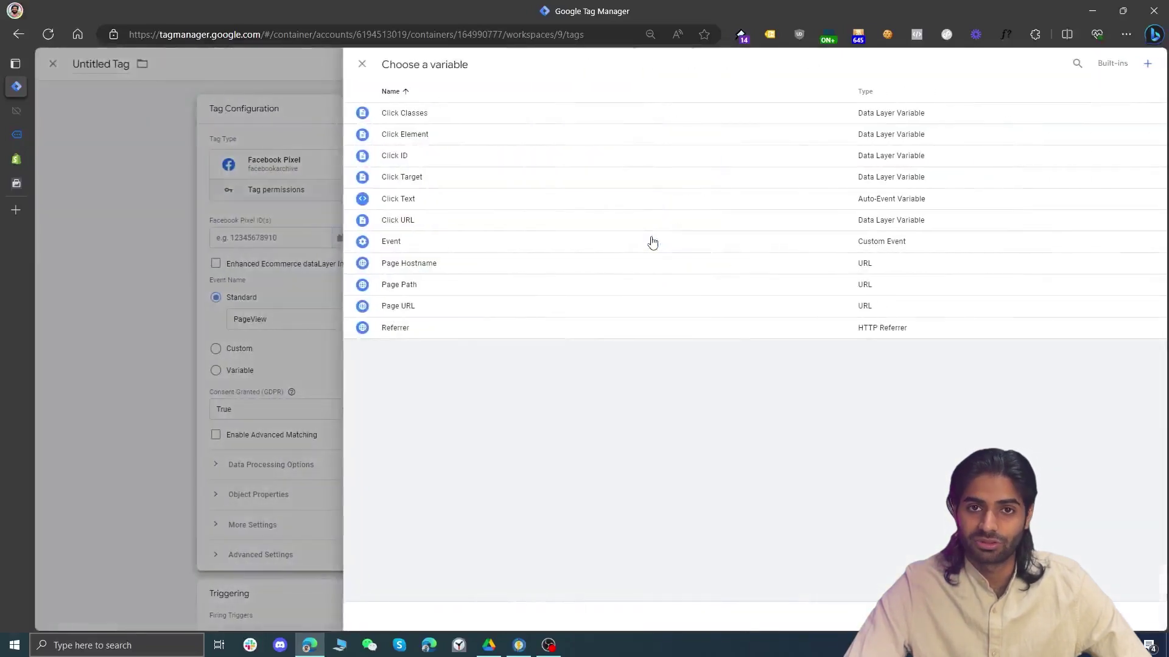
click(1148, 67)
click(886, 170)
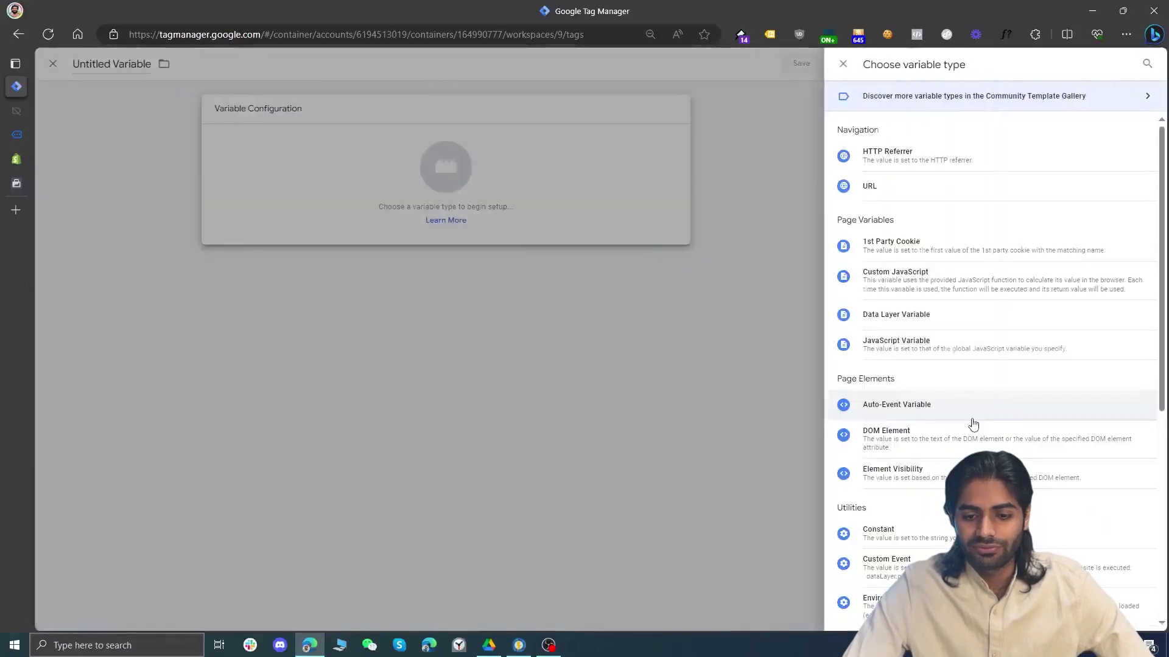
scroll(973, 426, down, 1)
click(970, 461)
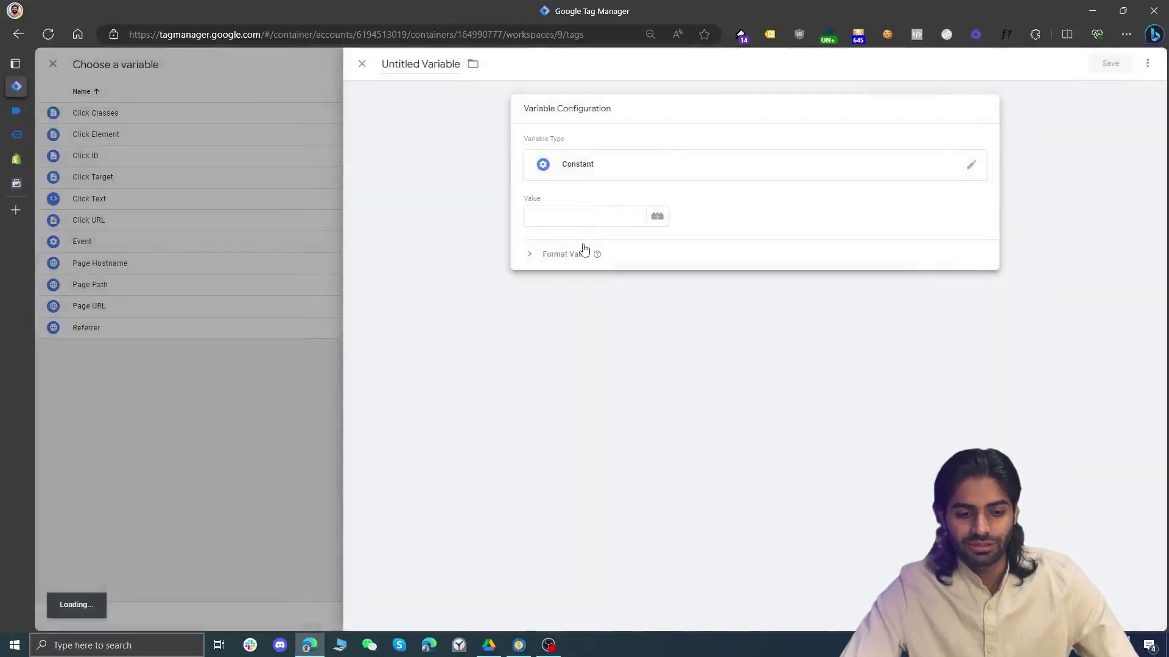
key(ctrl+v)
click(418, 67)
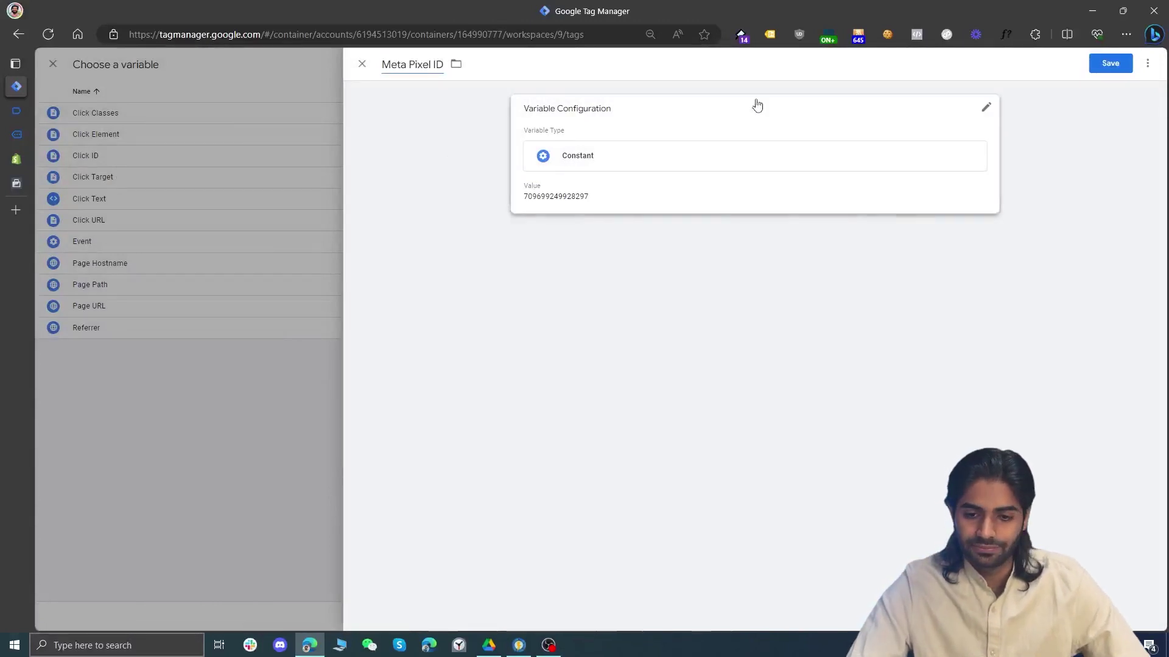
click(1111, 66)
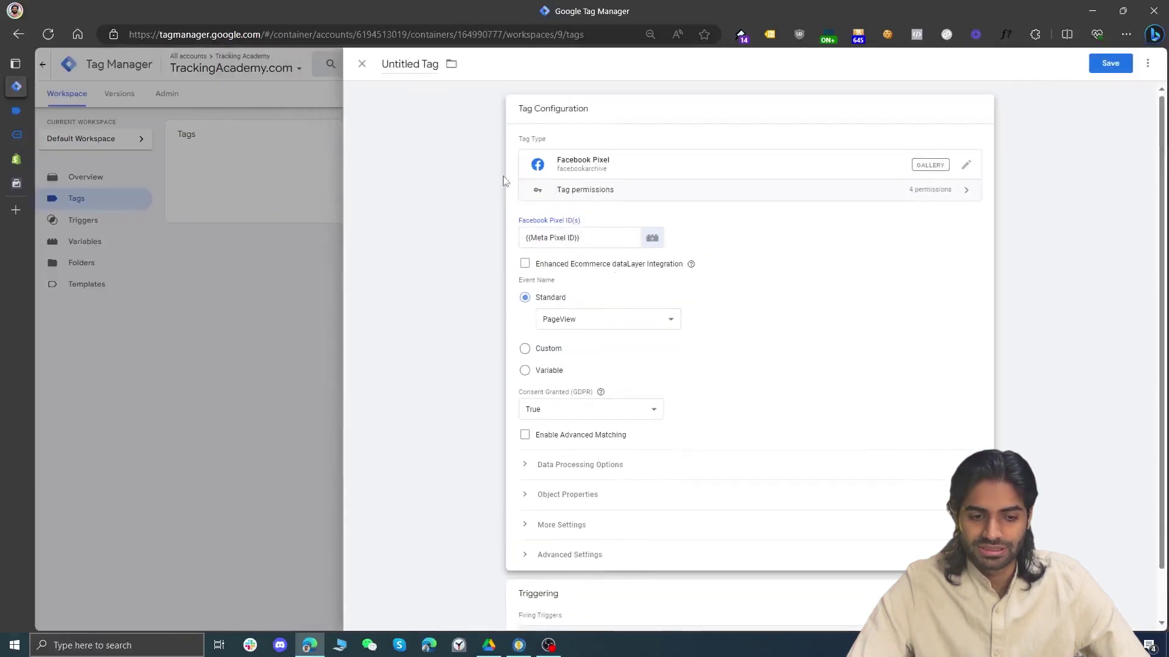
Name the tag "Meta Configuration Tag" and save it
click(429, 76)
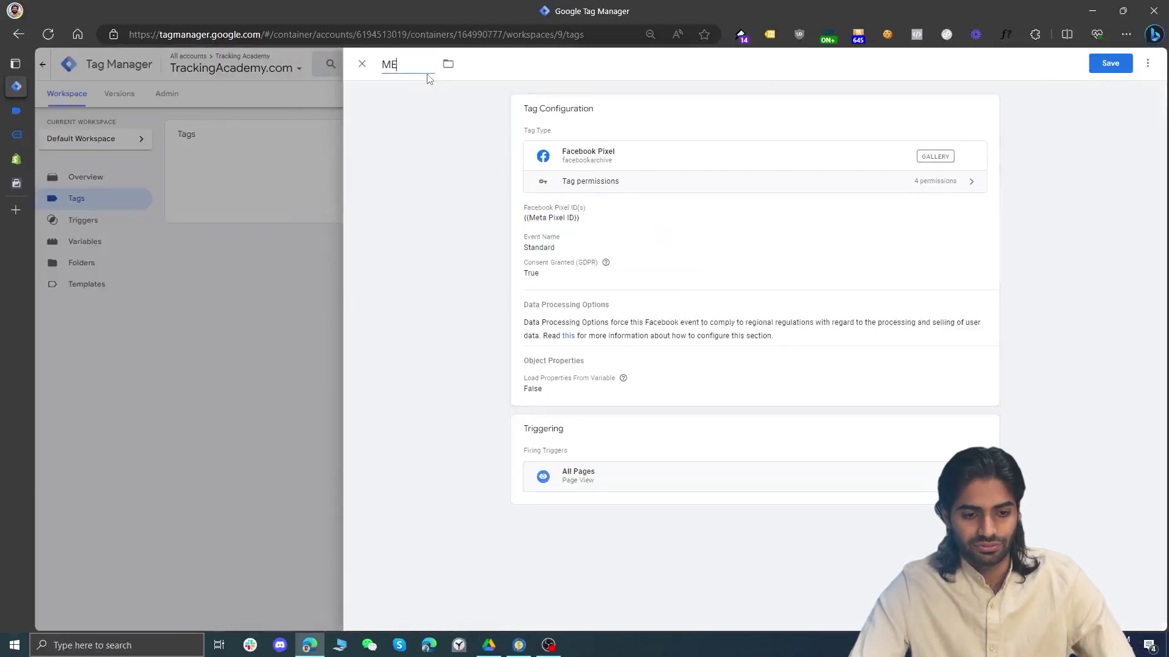
text(Meta Configuration Tag)
click(1123, 64)
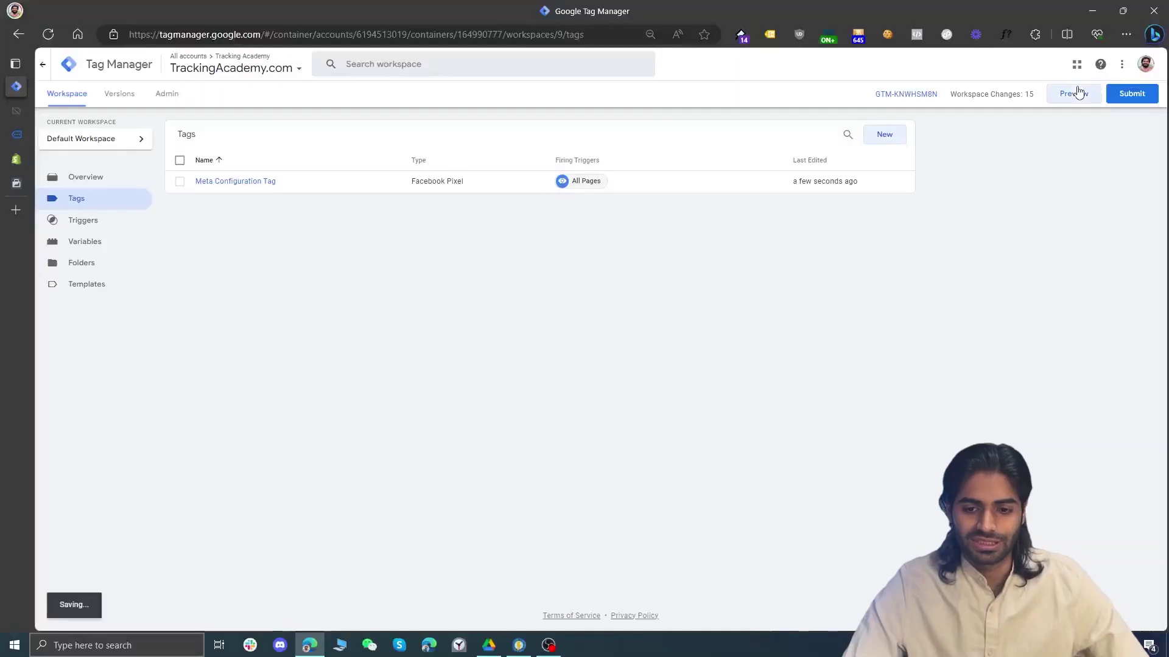
Preview the container on the store and inspect the PageView event details in Meta Pixel Helper
click(1075, 93)
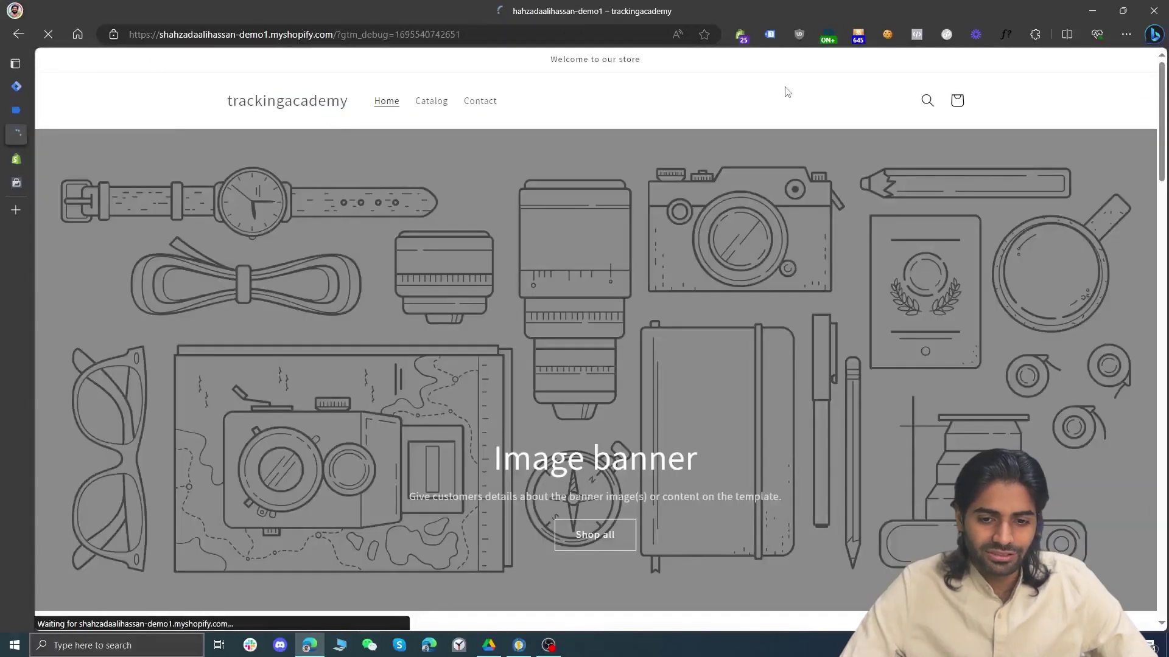
click(917, 35)
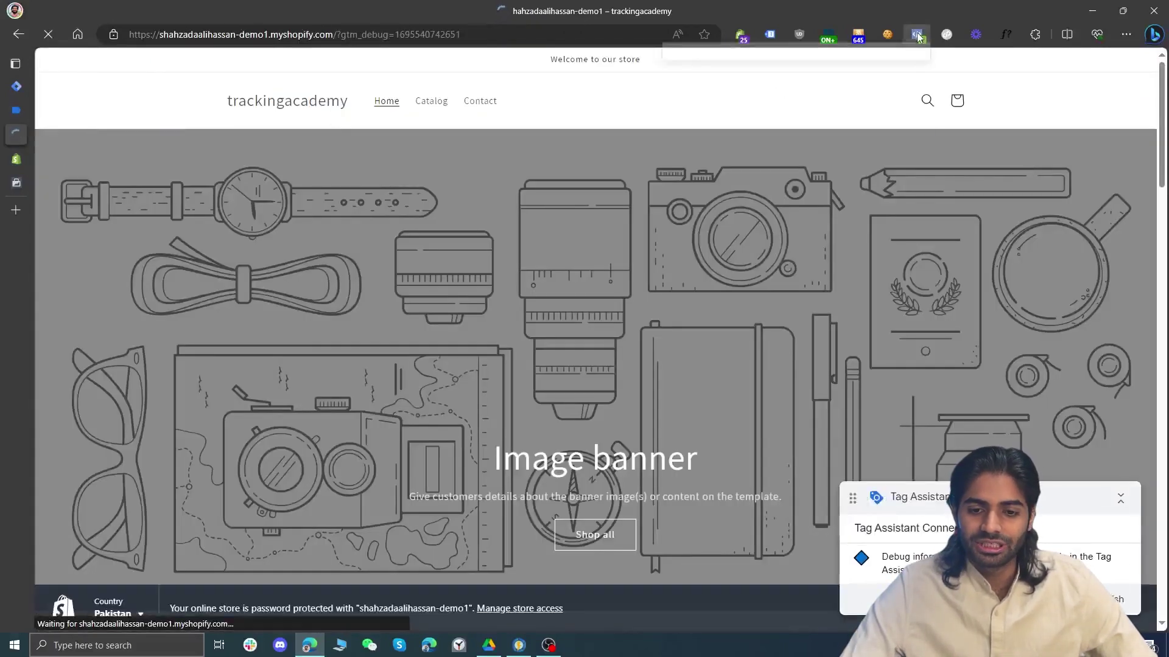
click(707, 185)
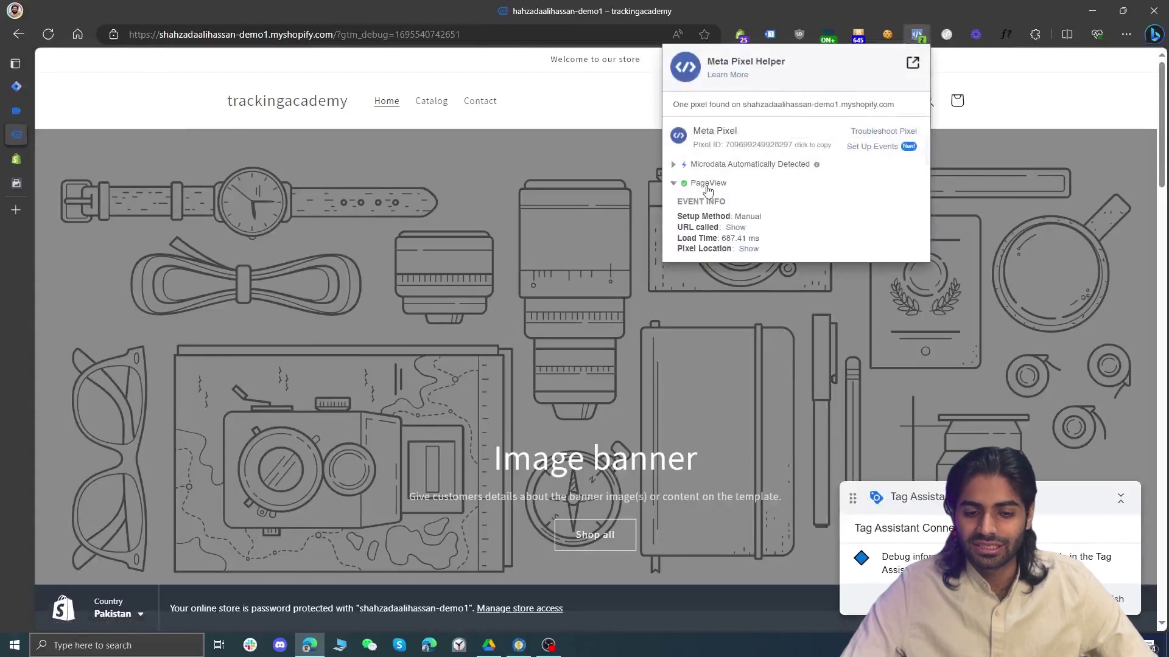
Switch to Tag Assistant and review the store page's events and which tags fired
click(17, 111)
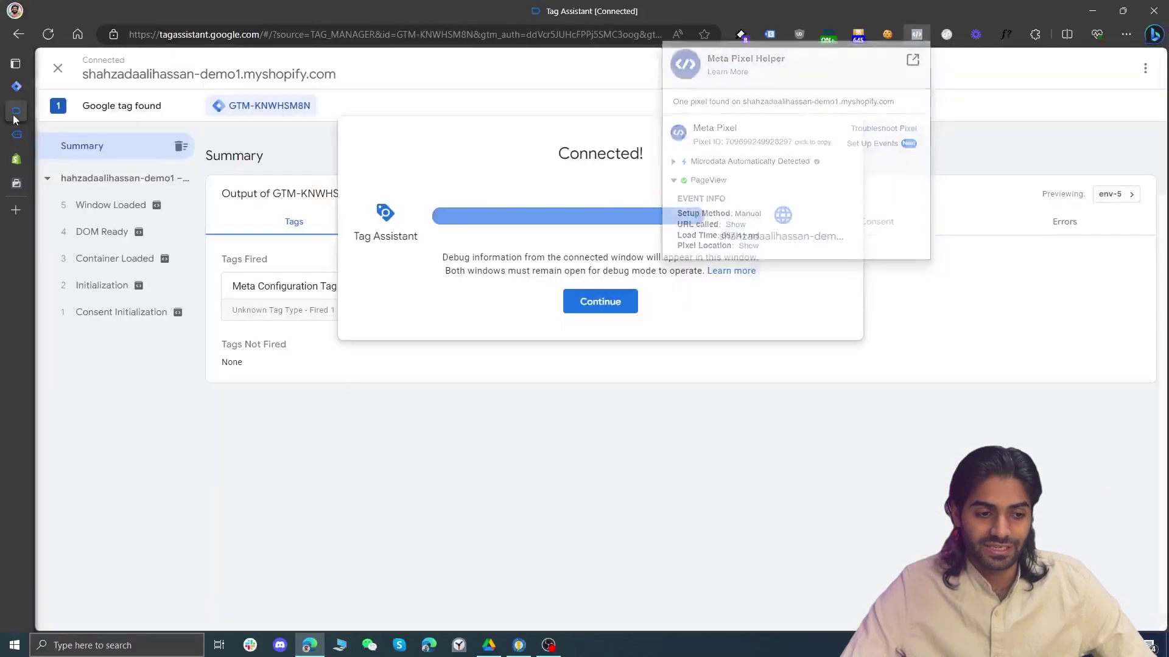
click(140, 234)
click(131, 260)
click(292, 382)
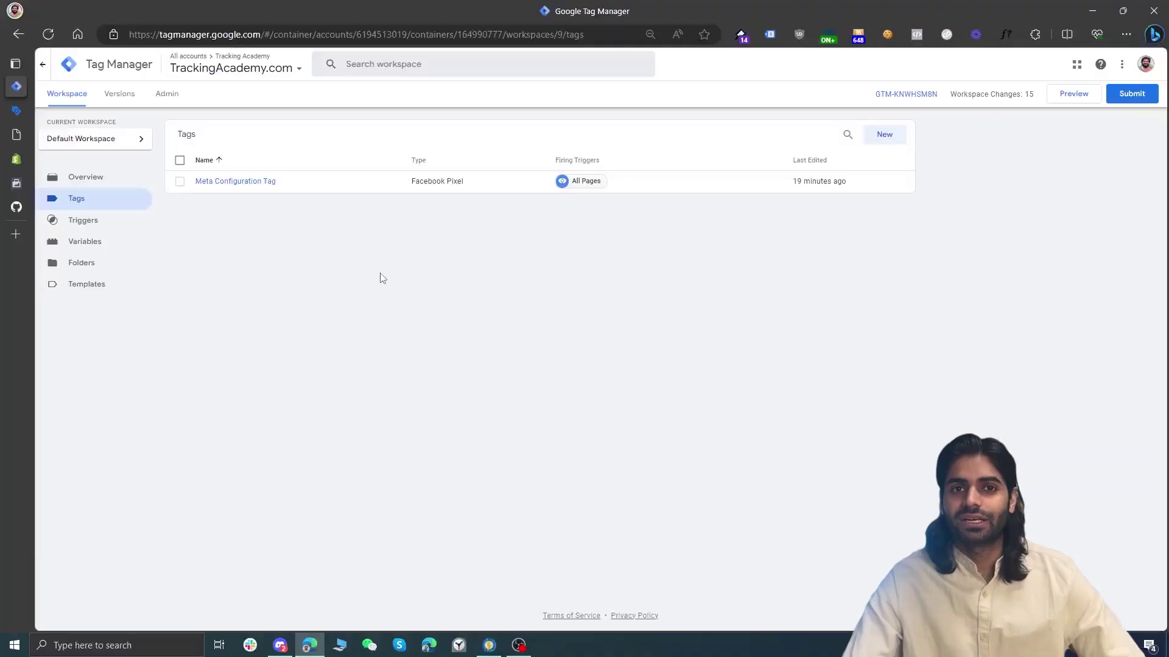
Return to the Dawn theme code in Shopify, filter the files by "snipp" and save the product-datalayer.liquid snippet
click(17, 159)
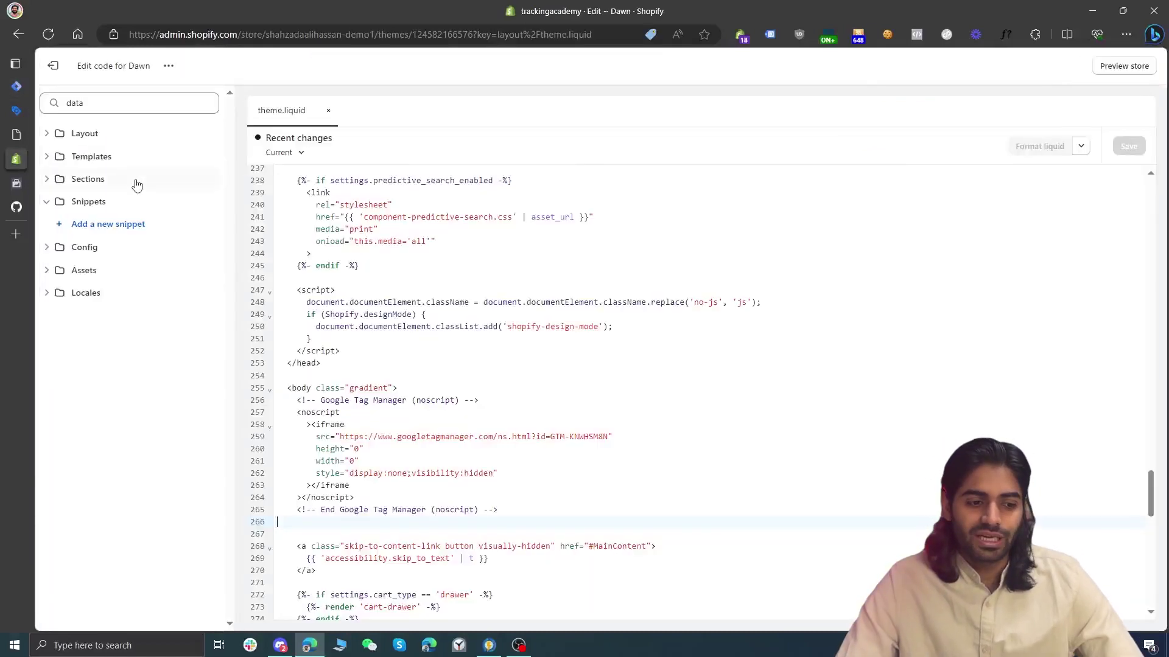
text(snipp)
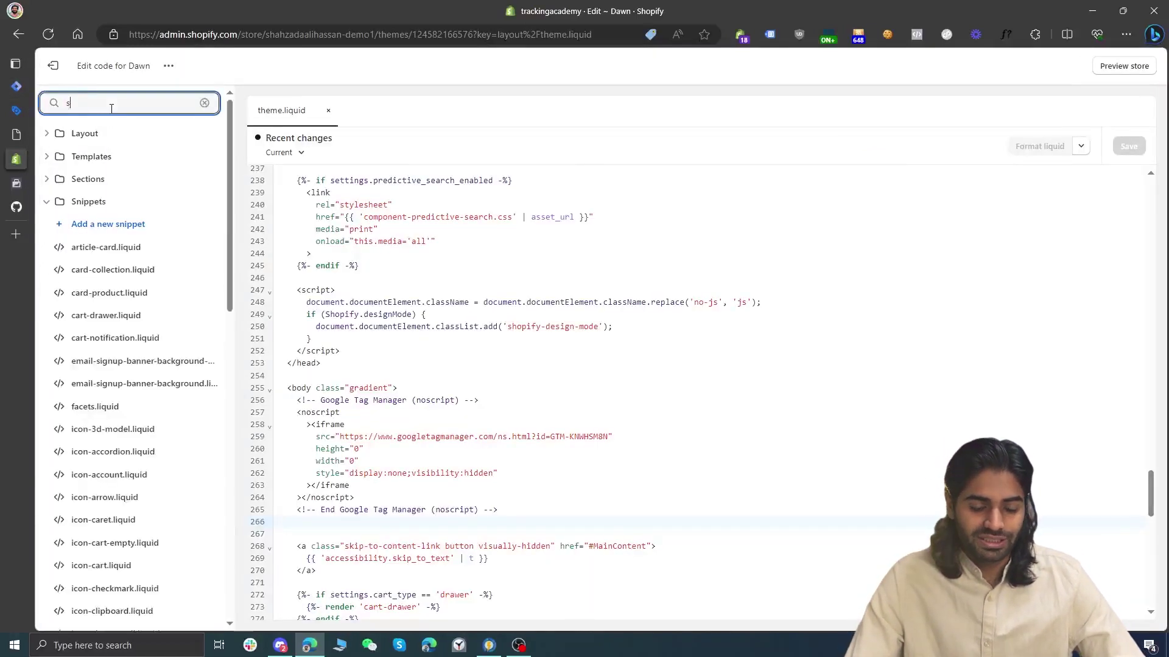
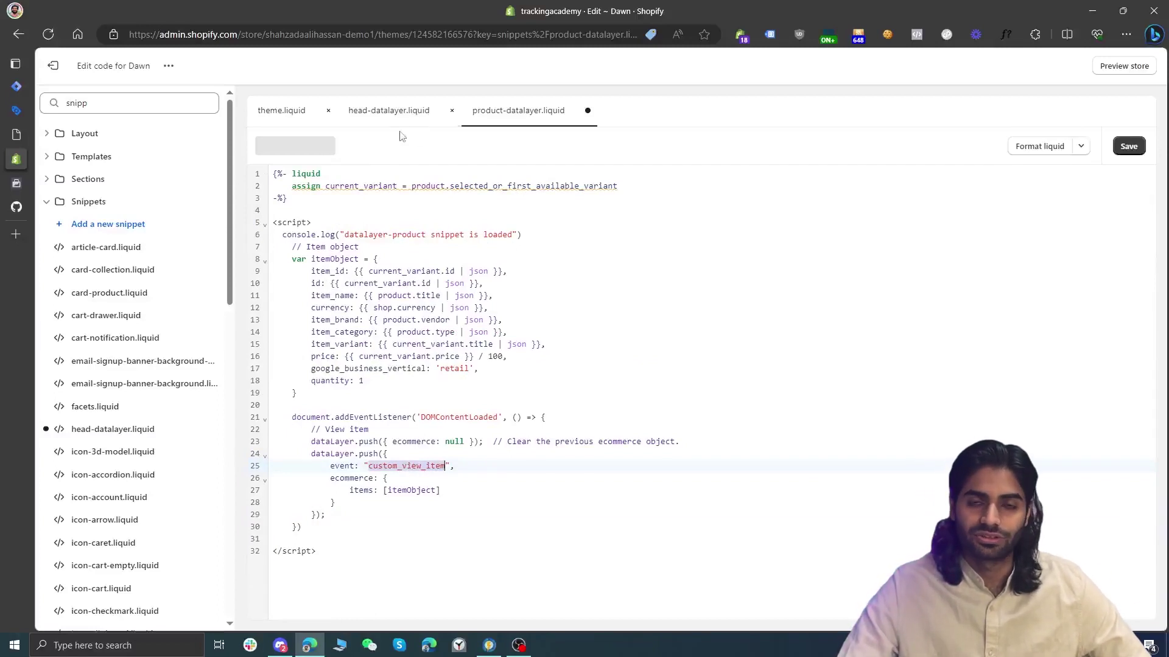
key(ctrl+s)
Add {% include "head-datalayer" %} to theme.liquid directly below the Google Tag Manager noscript block in the body
click(368, 113)
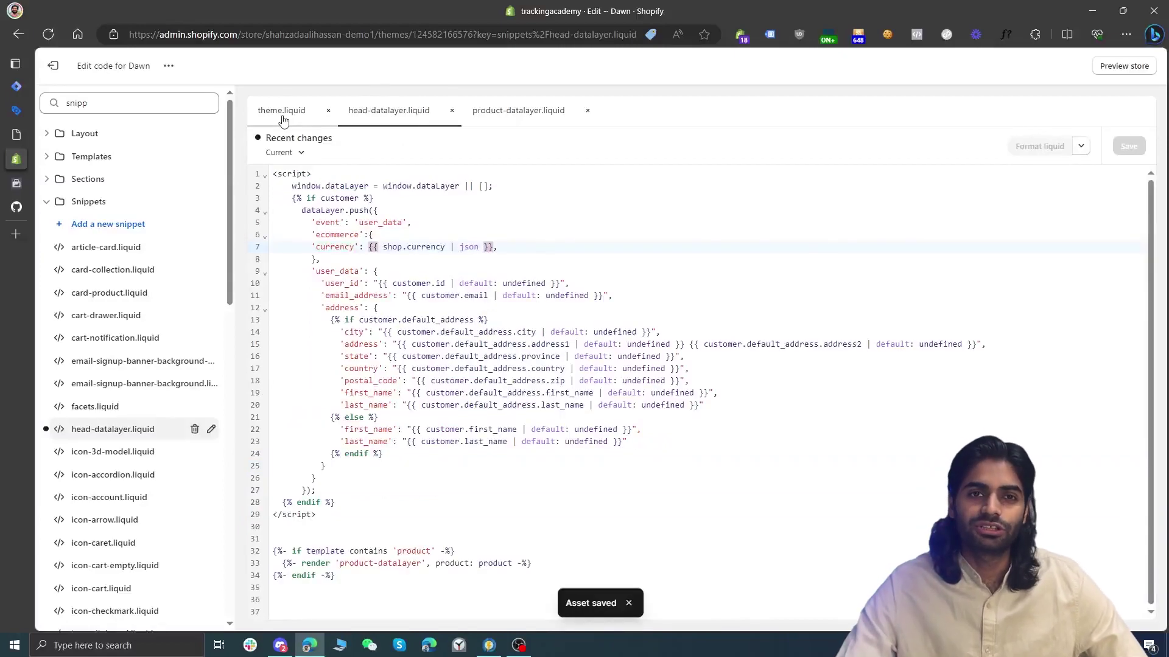
click(282, 113)
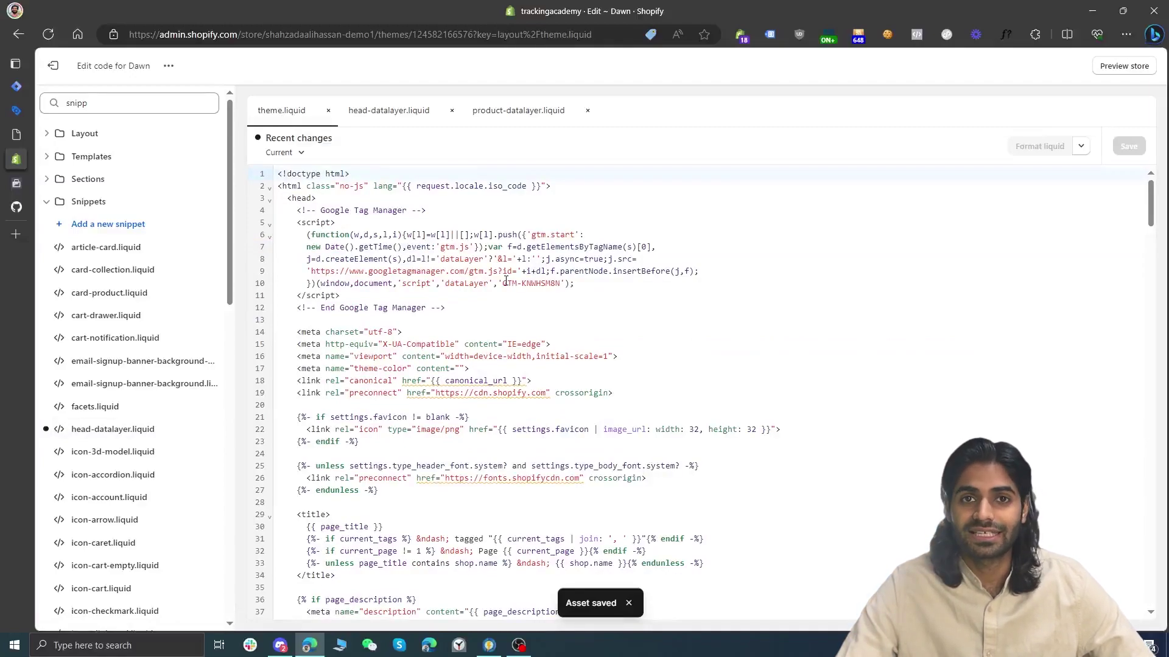
scroll(505, 281, down, 20)
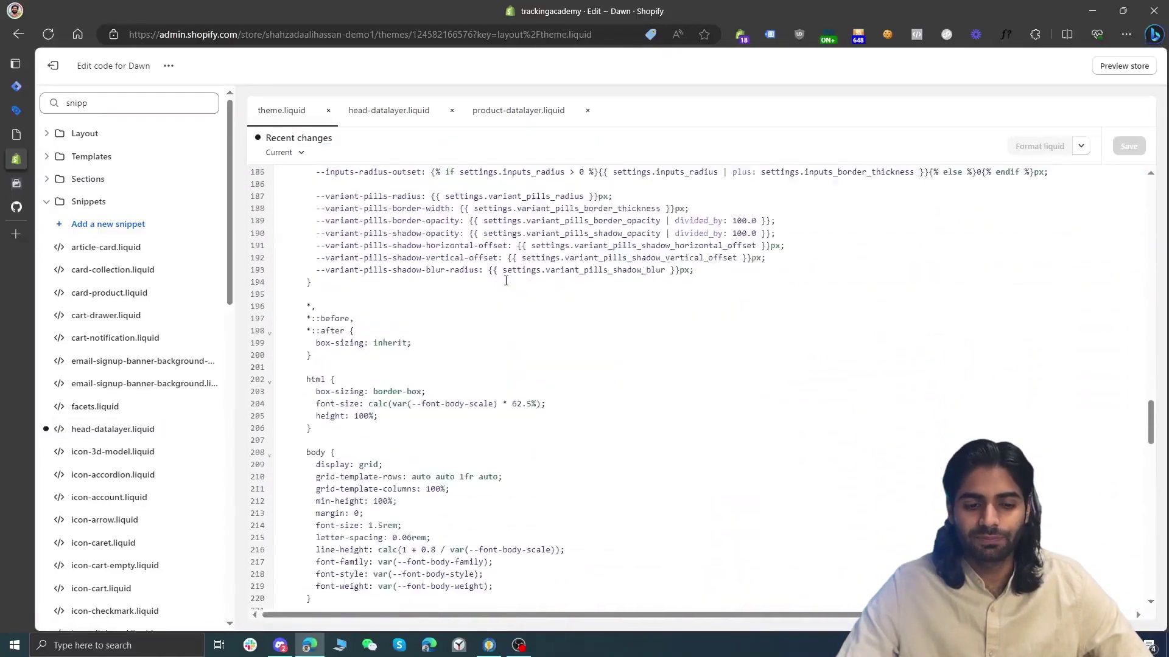
scroll(505, 281, down, 10)
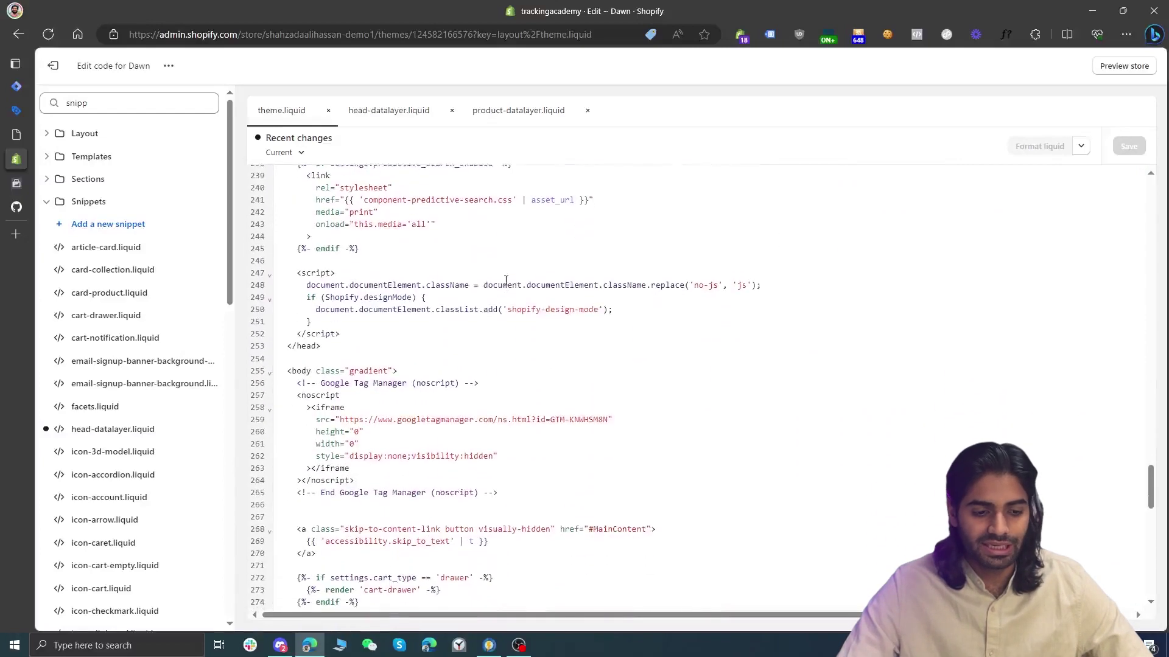
scroll(506, 282, down, 2)
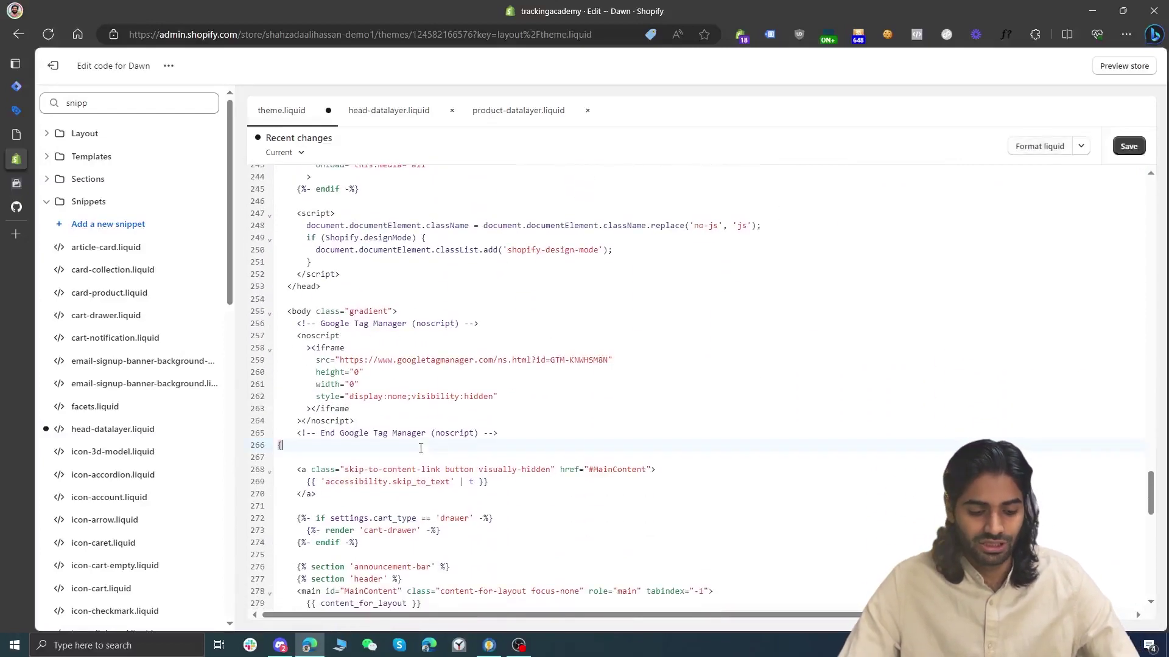
text(include "head-datalayer" %)
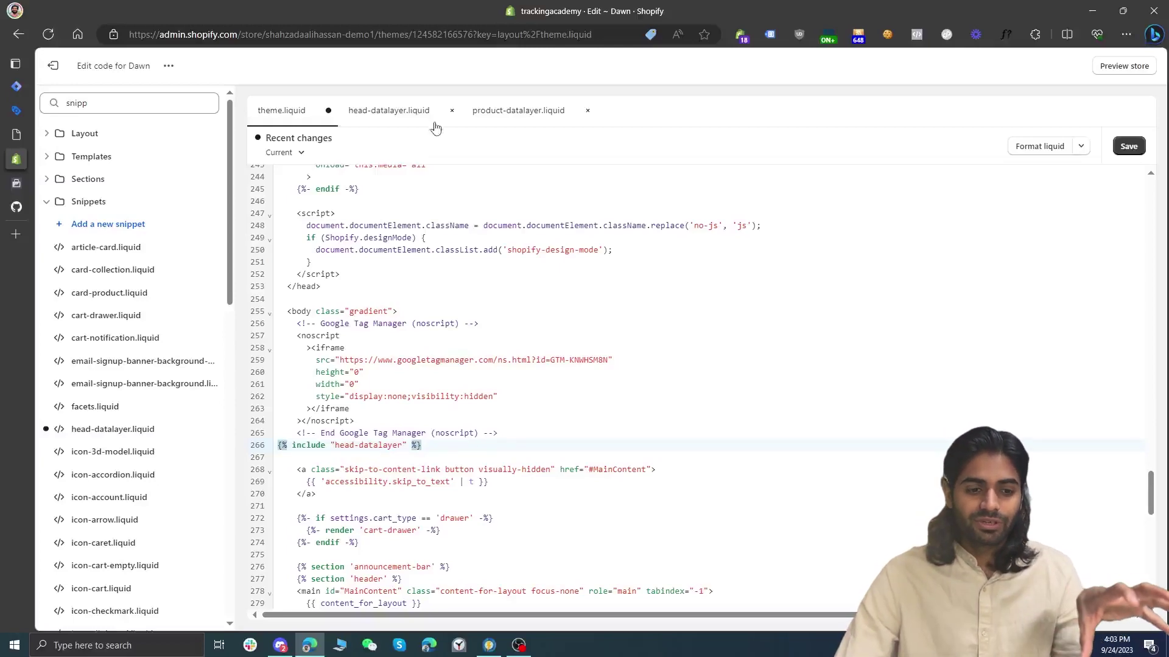
Check the conditional product-datalayer render block in head-datalayer.liquid and save theme.liquid
click(412, 114)
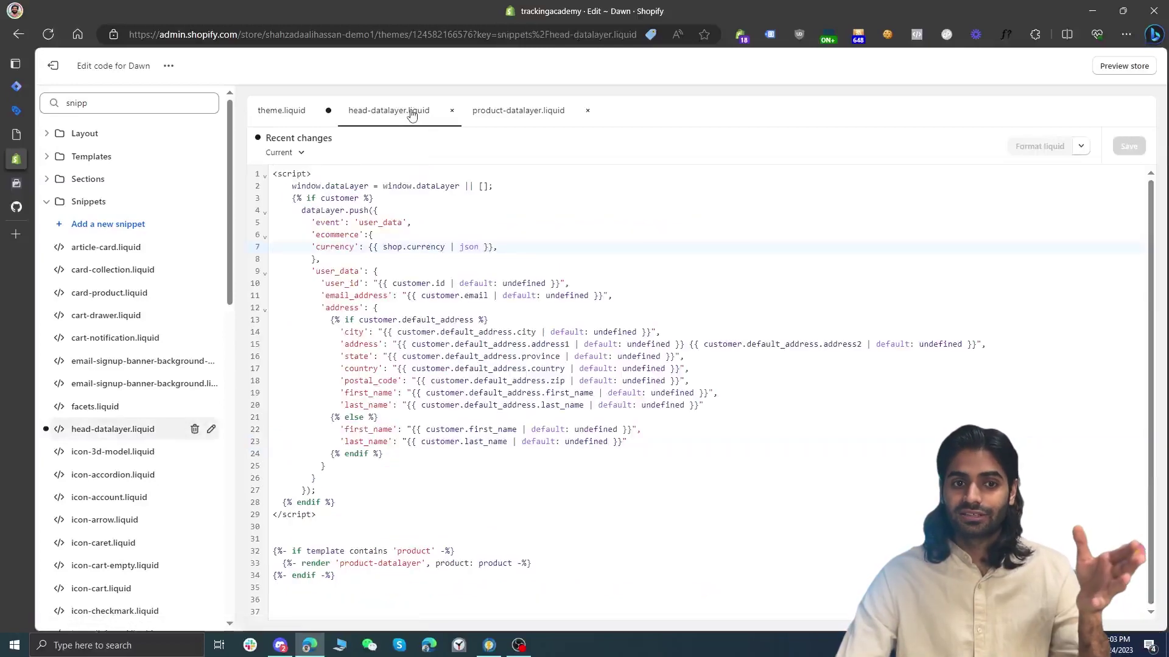
drag(336, 576, 275, 556)
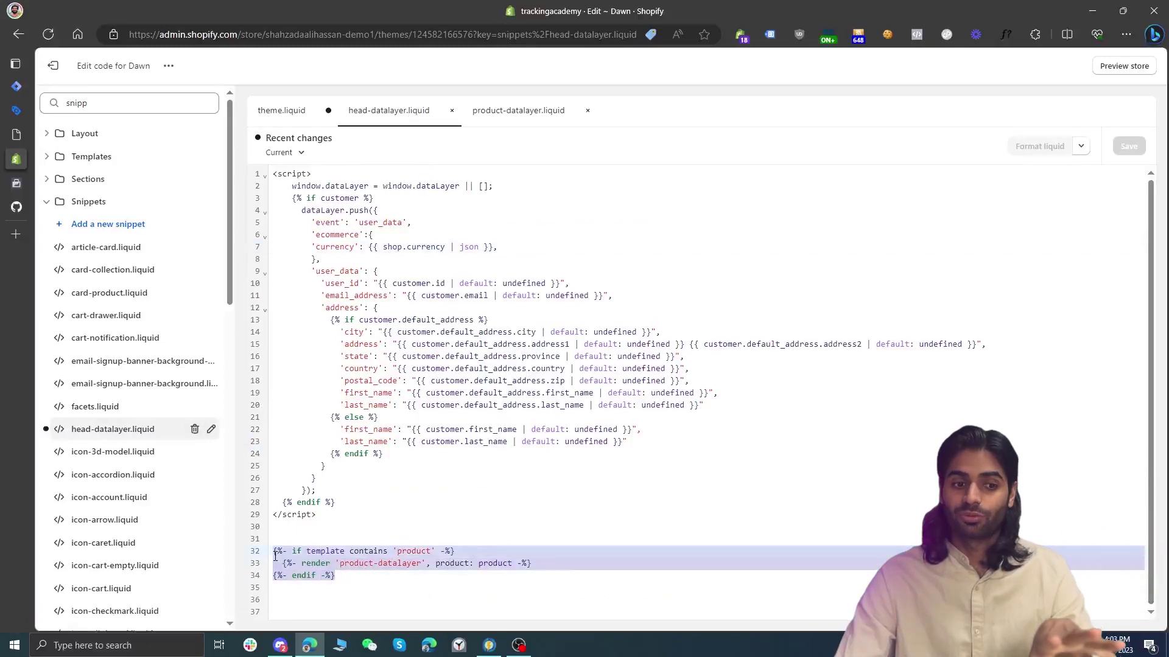
click(288, 113)
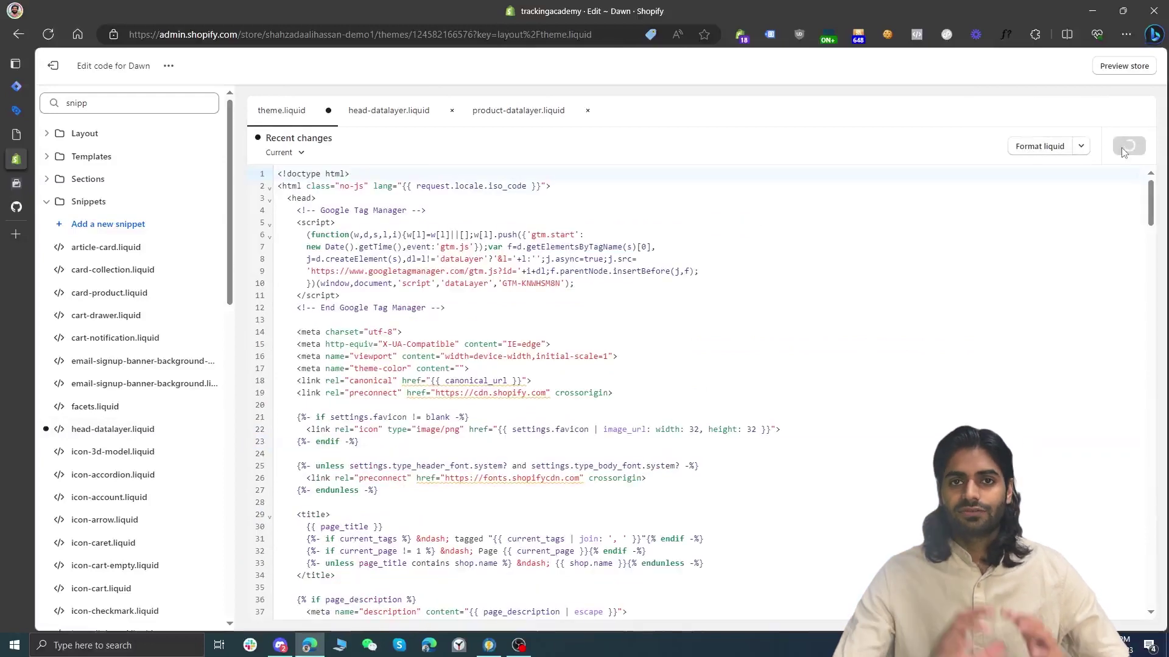
Start a Tag Manager preview connected to the Shopify store and open the Product 002 Title page
key(ctrl+1)
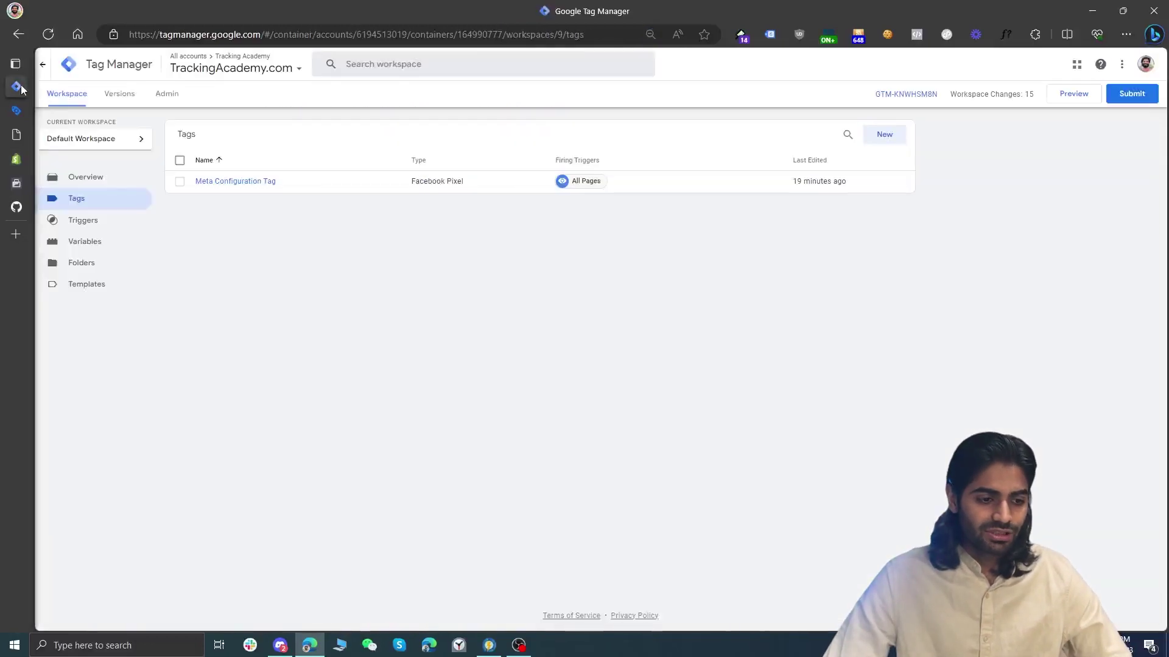
click(1064, 93)
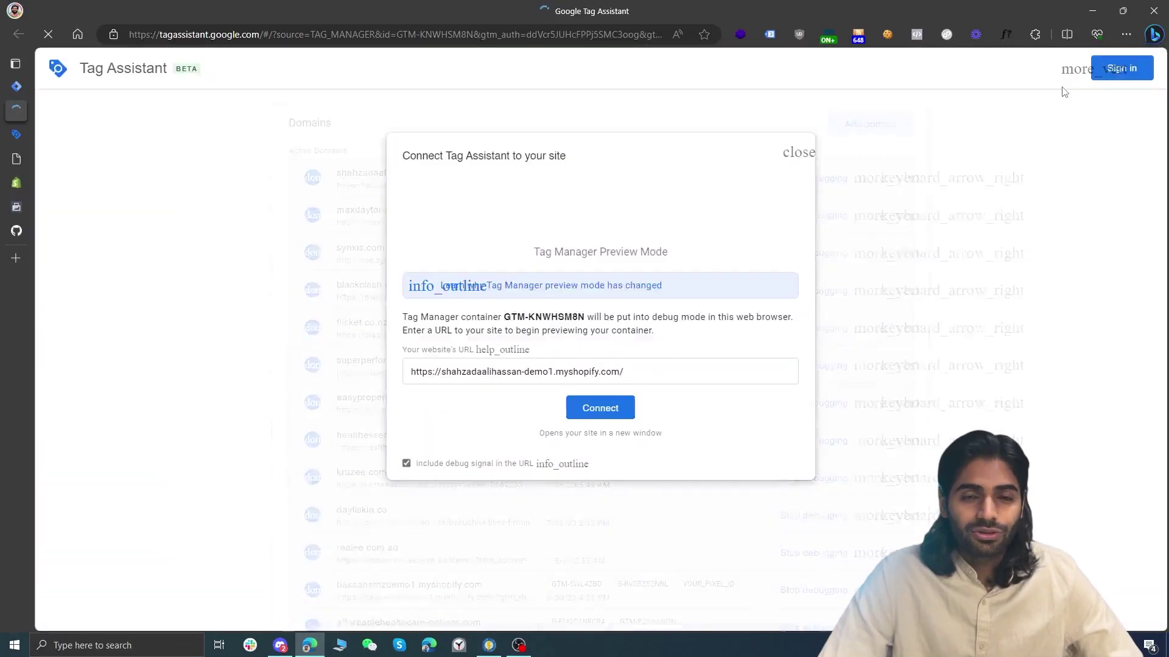
click(615, 410)
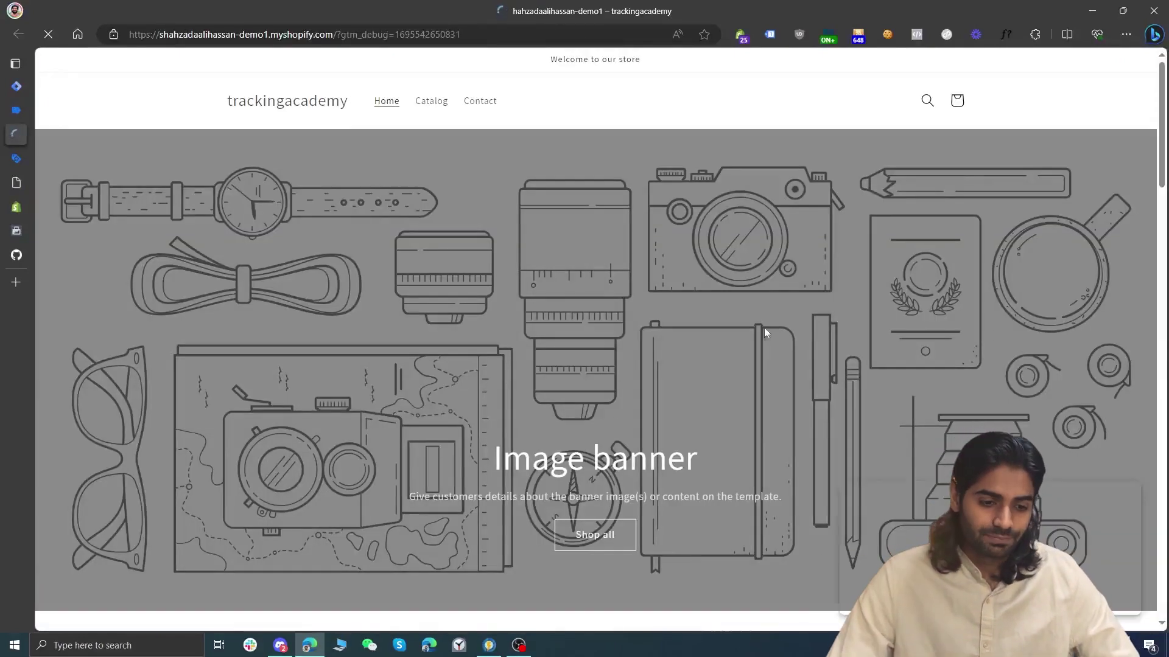
scroll(510, 537, down, 4)
click(510, 537)
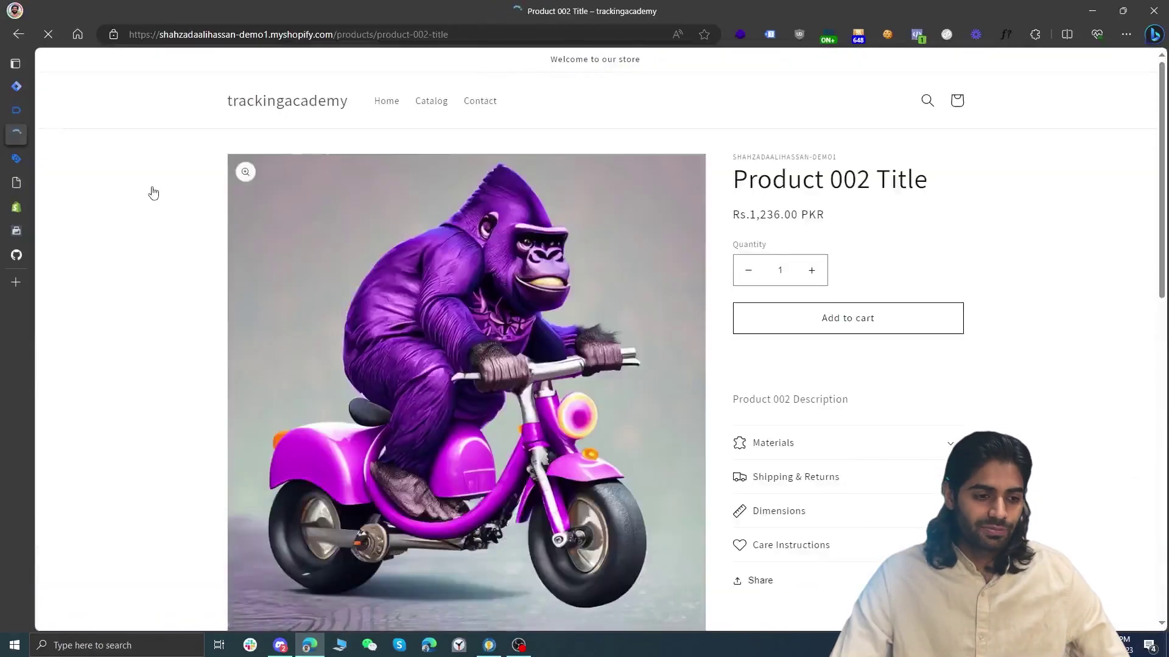
Examine the custom_view_item event's full dataLayer push in Tag Assistant and close the old Google Tag Assistant tab
click(15, 118)
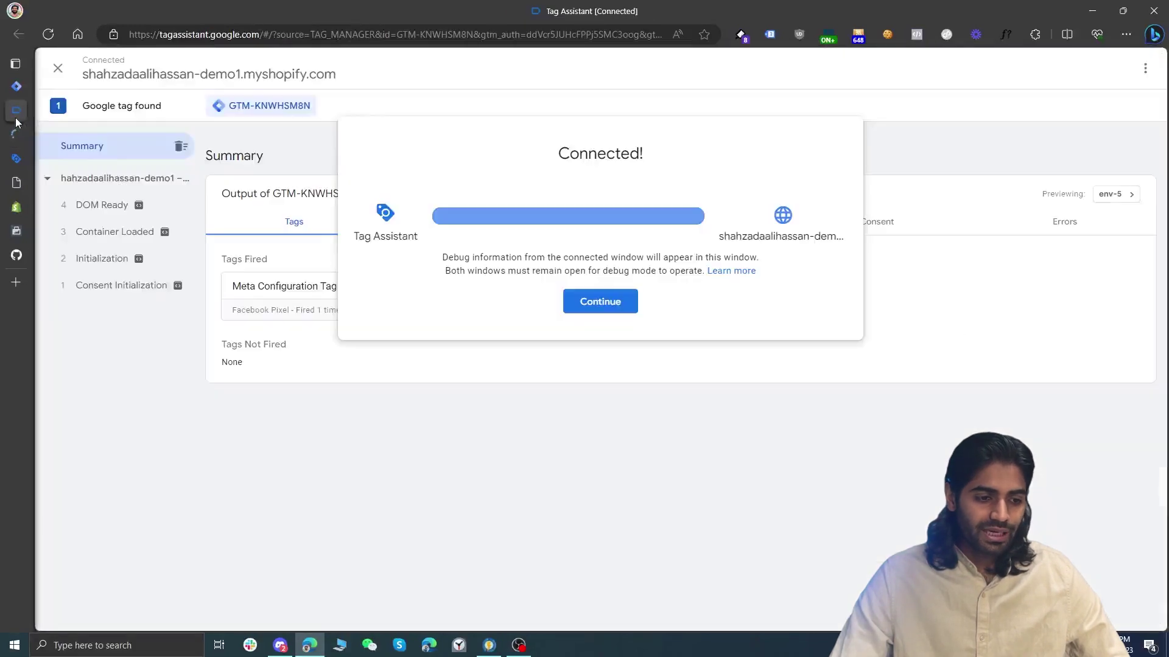
click(612, 304)
click(139, 242)
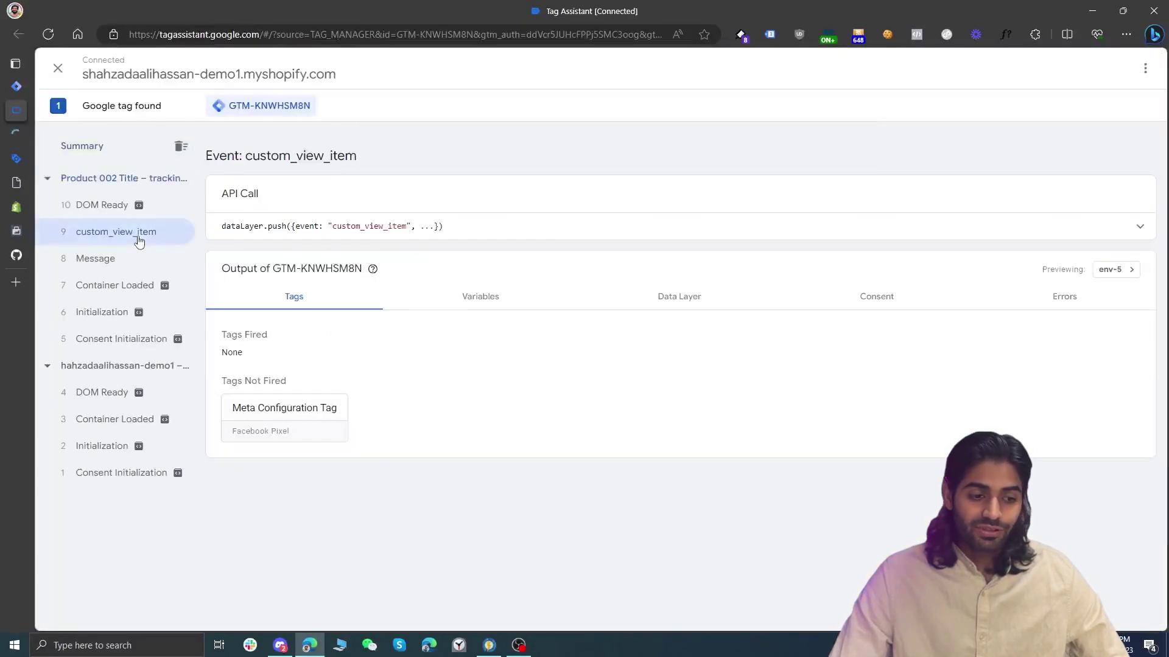
click(692, 228)
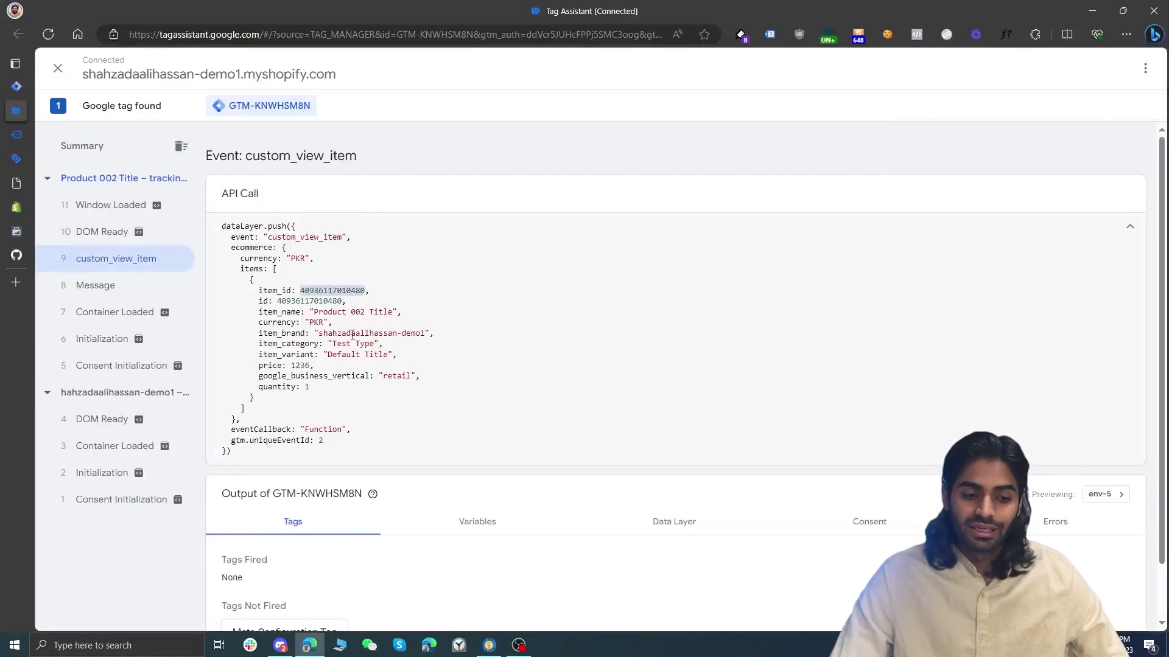
mouse_move(16, 135)
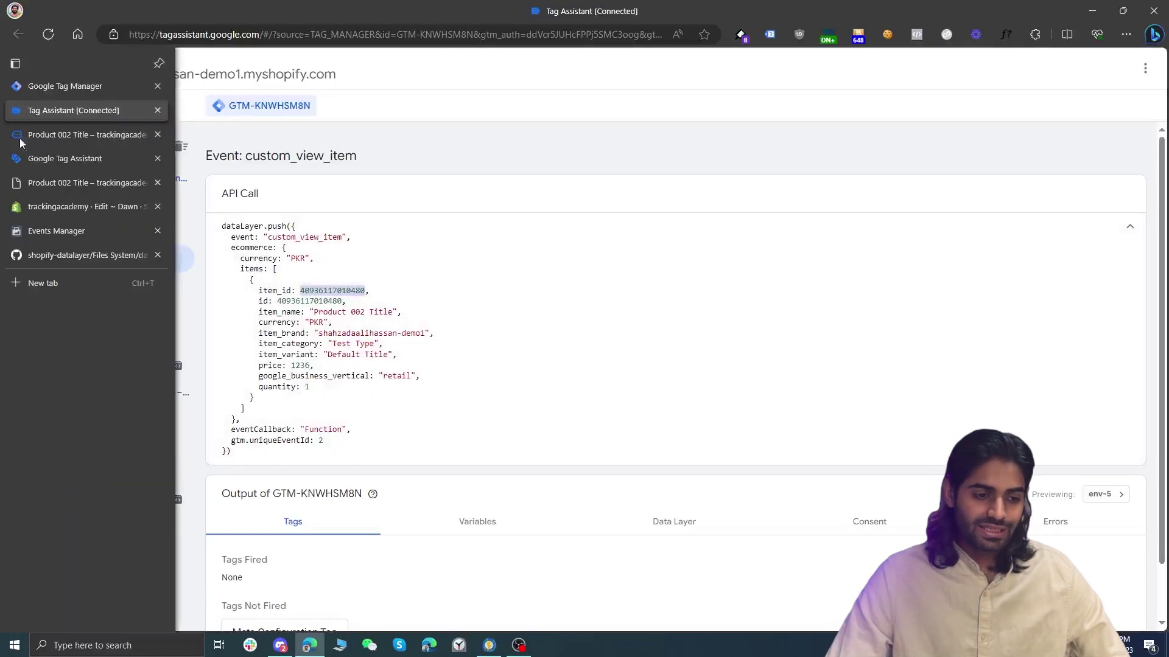
click(157, 160)
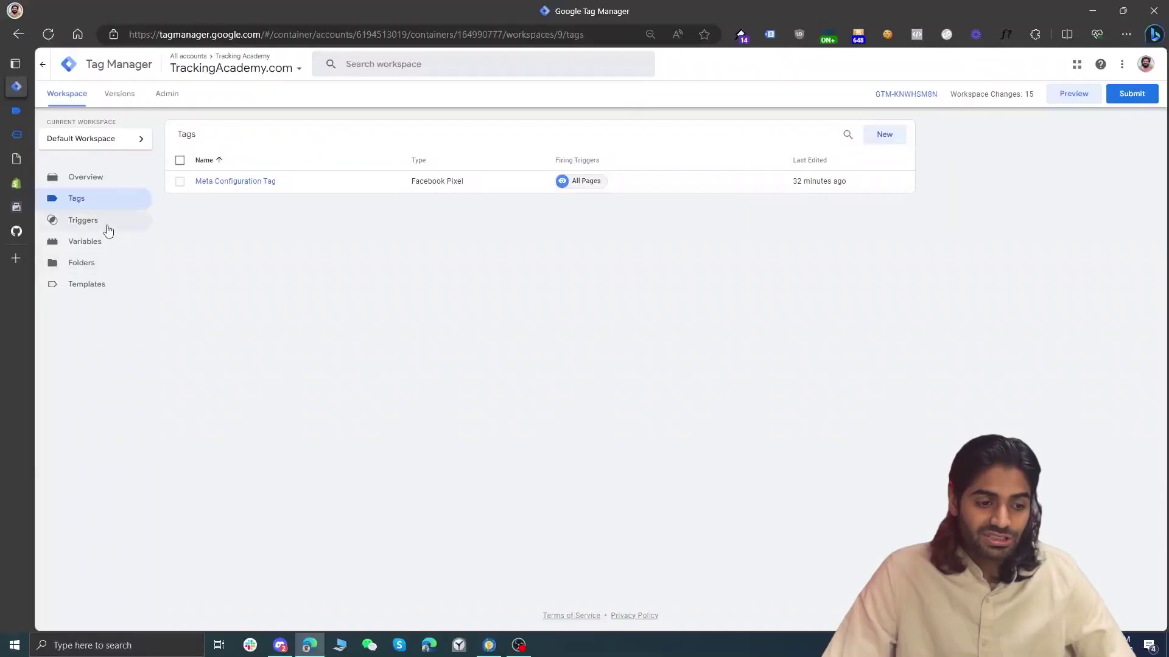
Open the container's triggers in Tag Manager and copy the event name custom_view_item from Tag Assistant
click(107, 229)
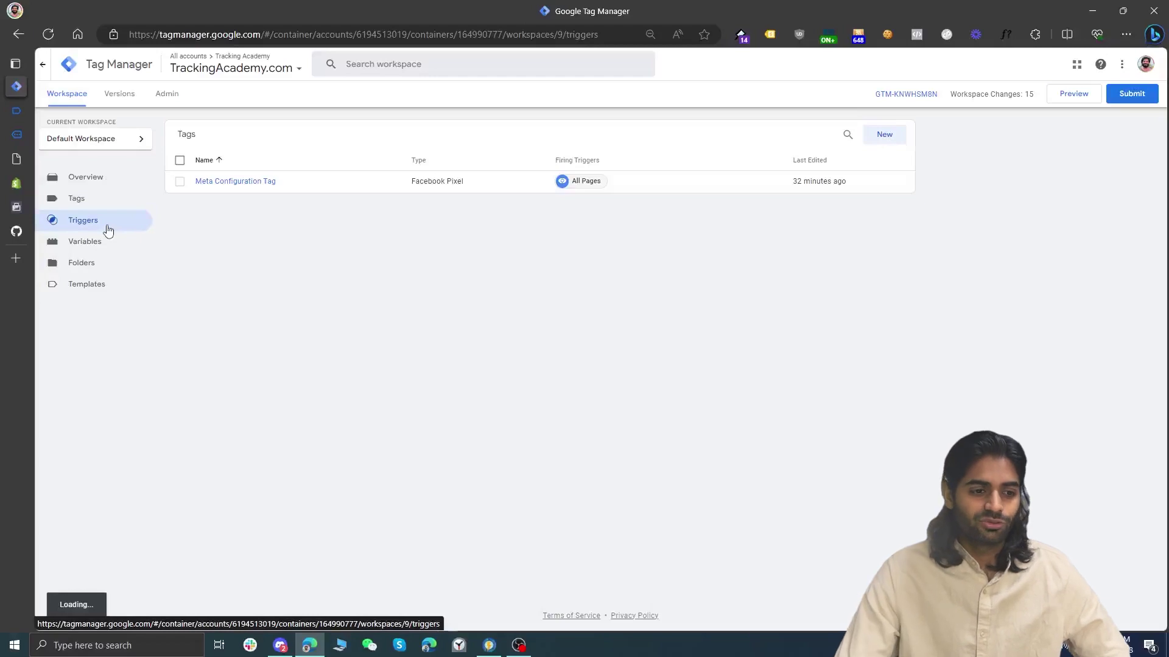
click(40, 139)
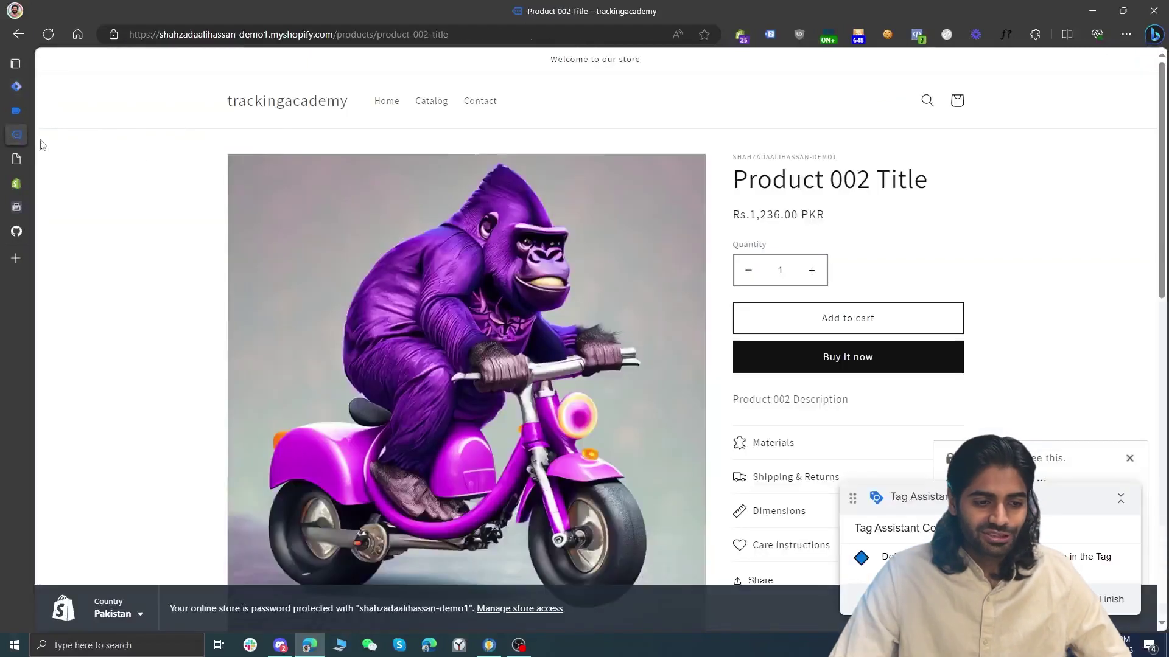
click(16, 110)
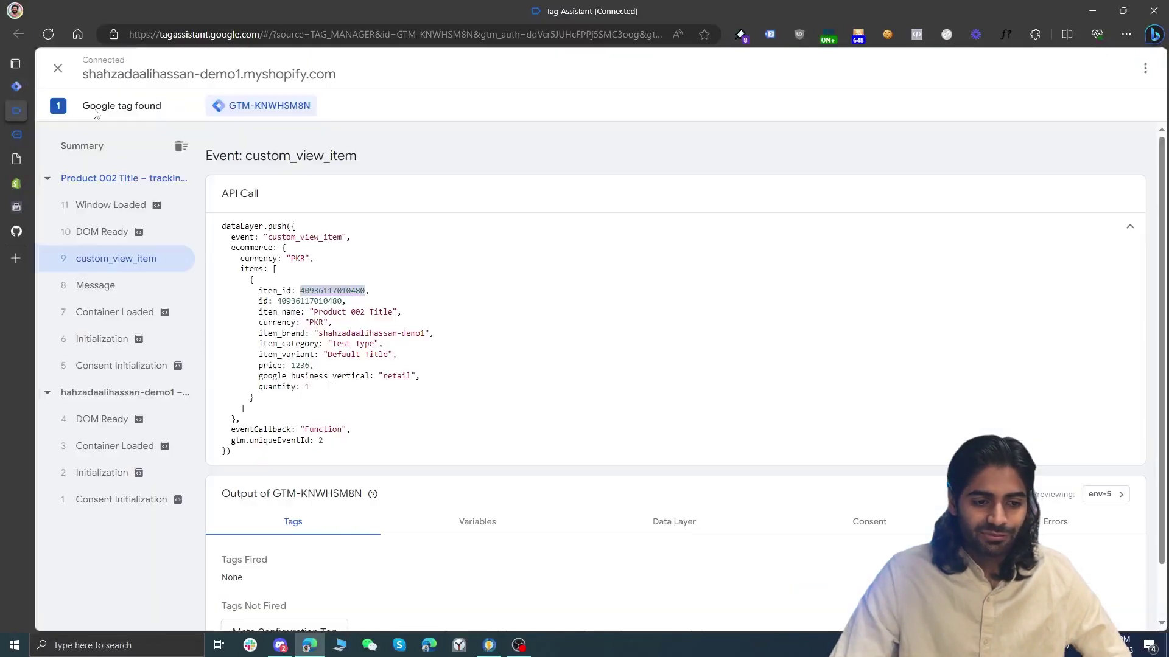
double_click(304, 158)
key(ctrl+c)
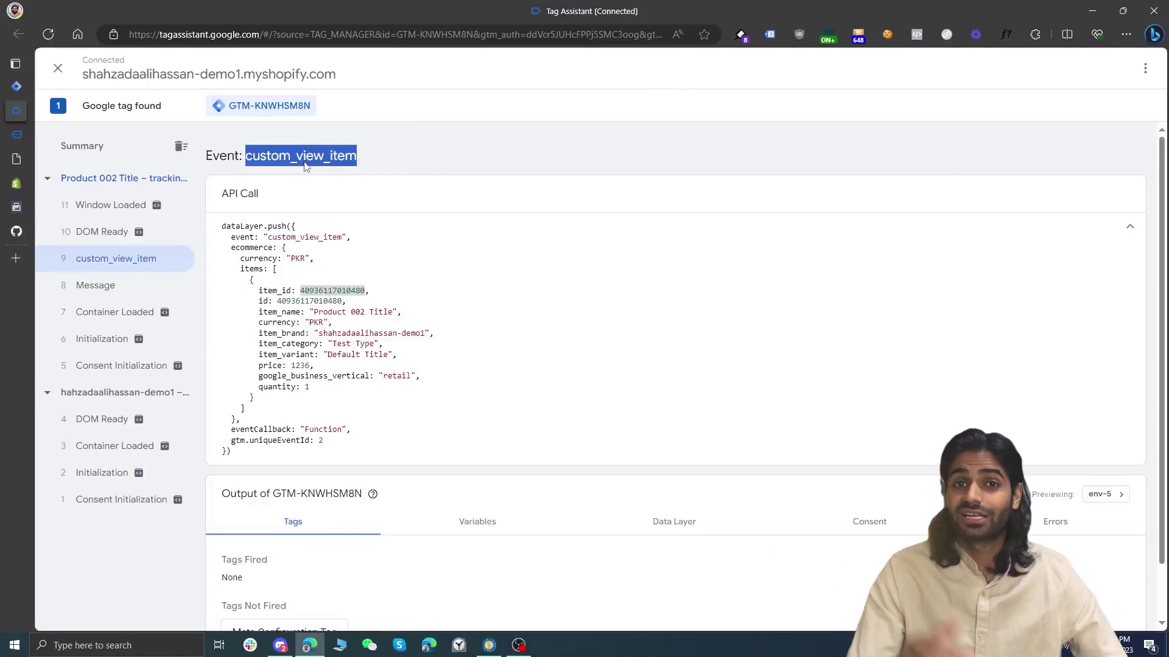
Create and save a Custom Event trigger named CE custom_view_item in Tag Manager that fires on all custom_view_item events
click(22, 89)
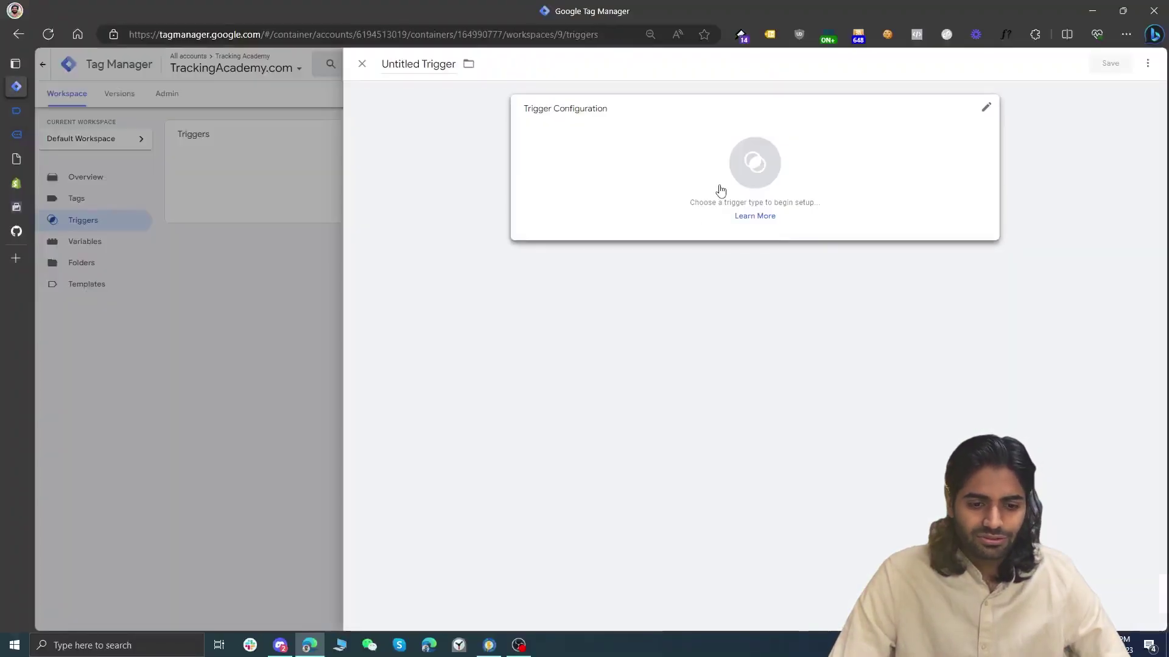
click(721, 190)
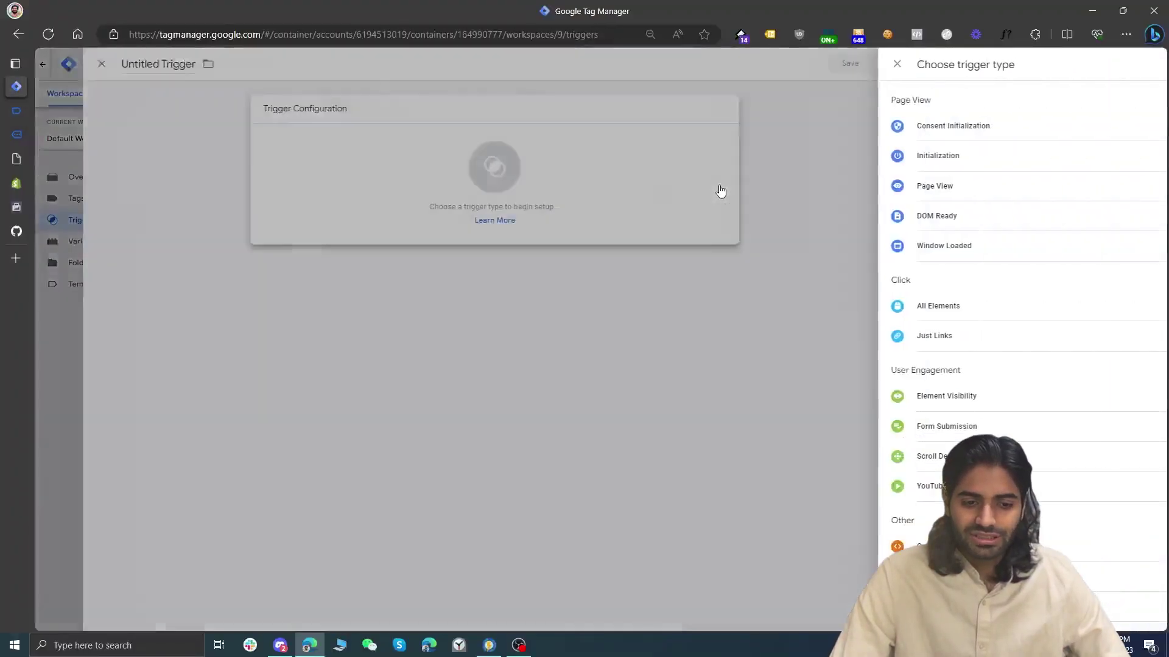
click(914, 543)
click(605, 216)
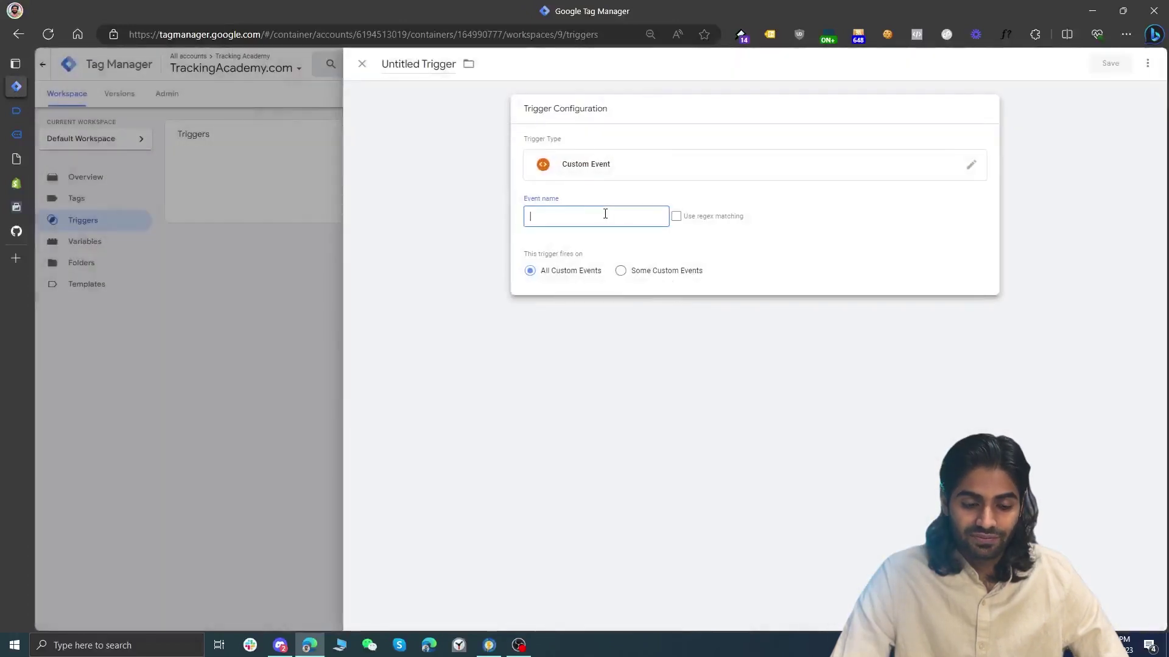
key(ctrl+v)
click(395, 71)
text(CE)
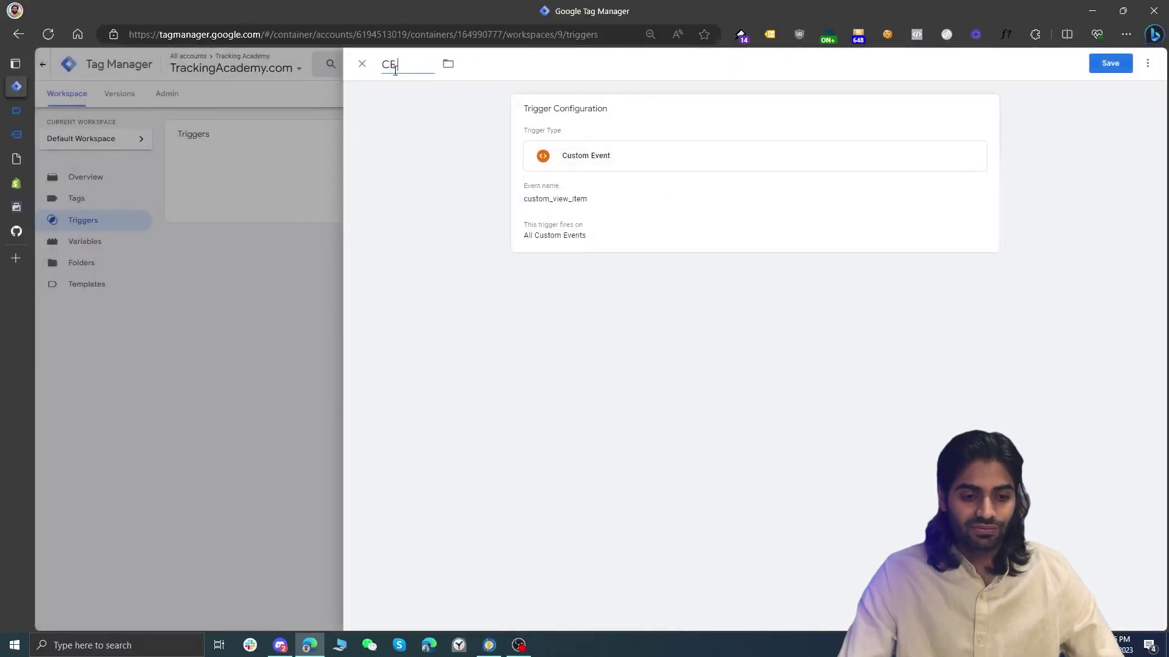
key(ctrl+v)
click(1128, 65)
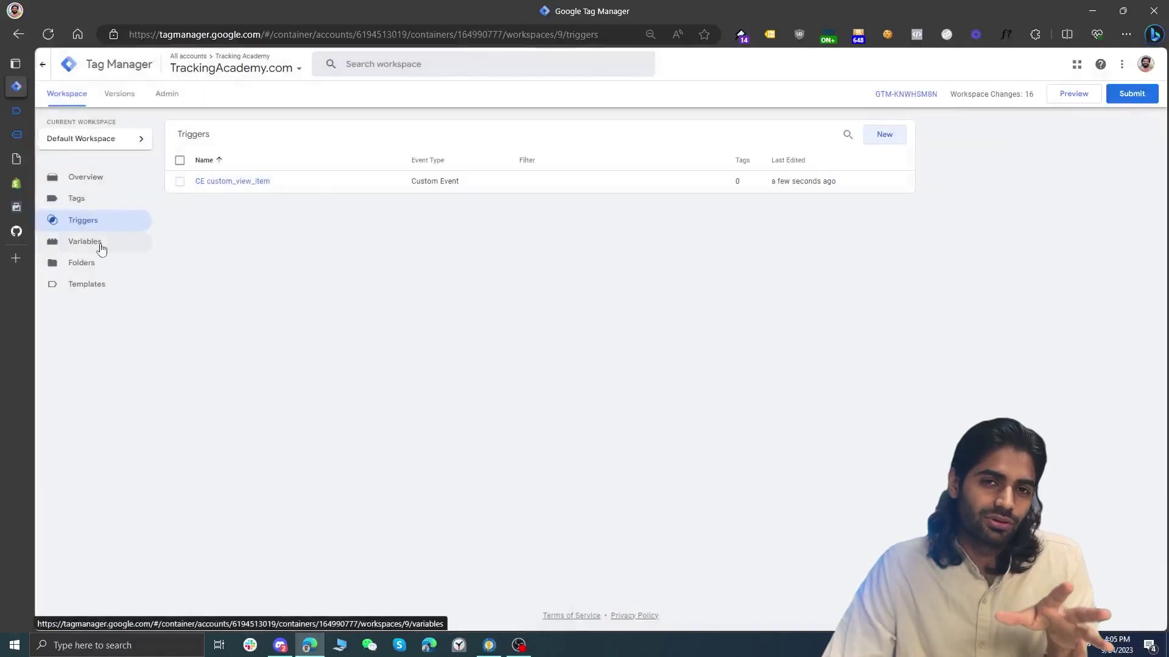
Create and save a Data Layer Variable named DLV ecommerce.currency that reads ecommerce.currency, taking the key from the event in Tag Assistant
click(84, 241)
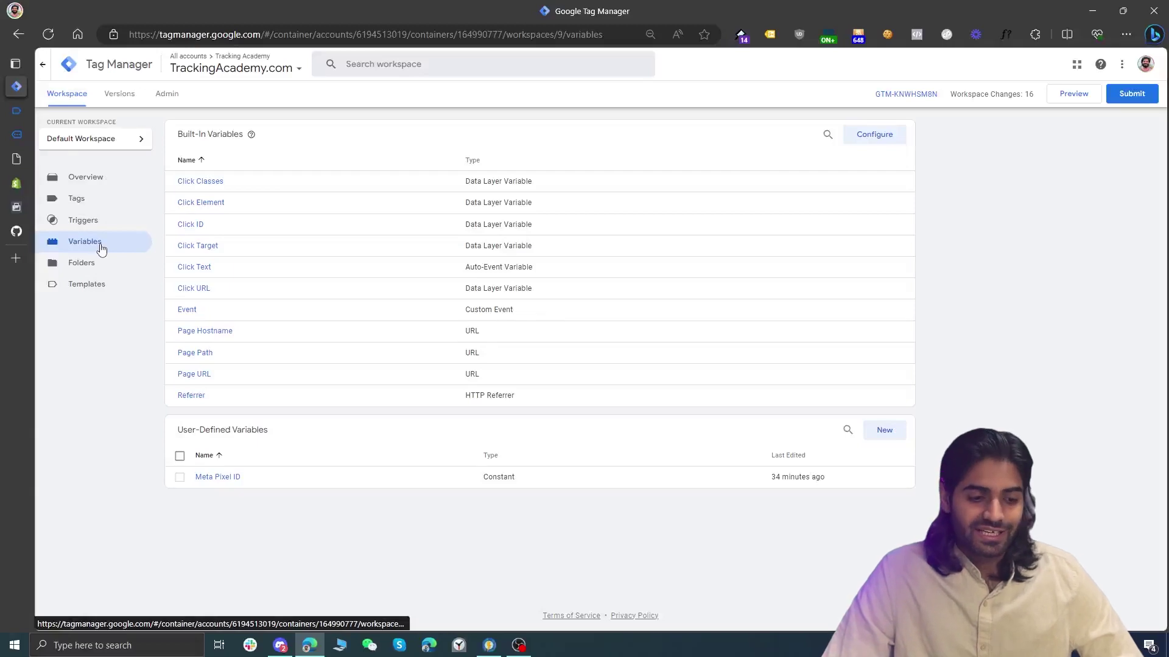
click(887, 430)
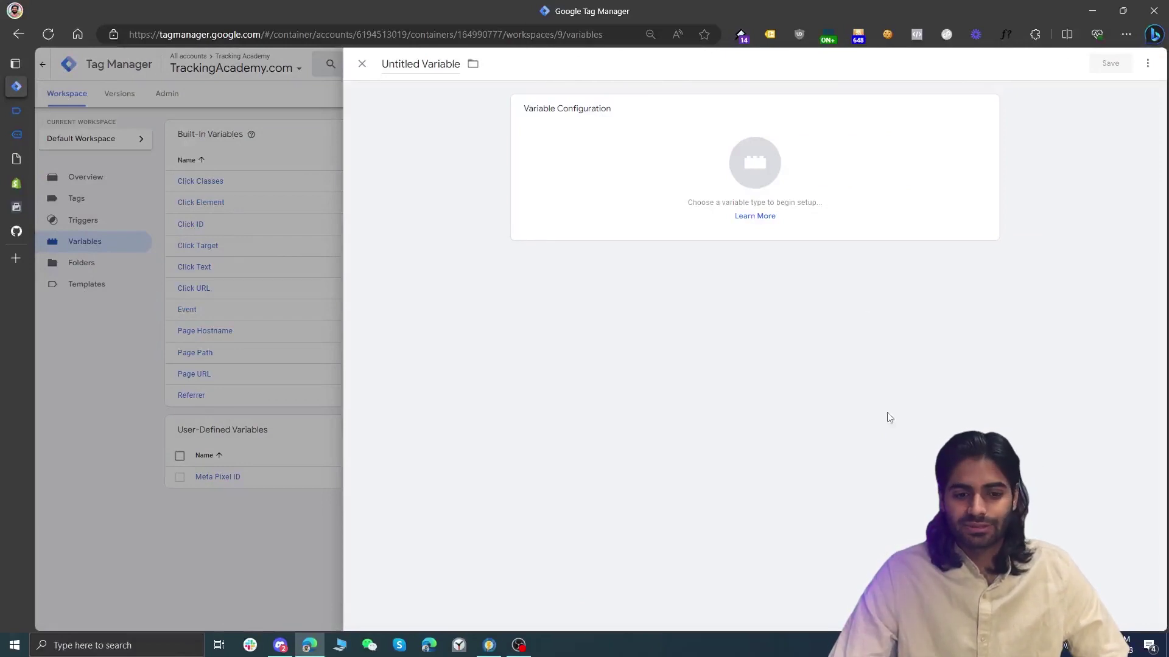
click(852, 186)
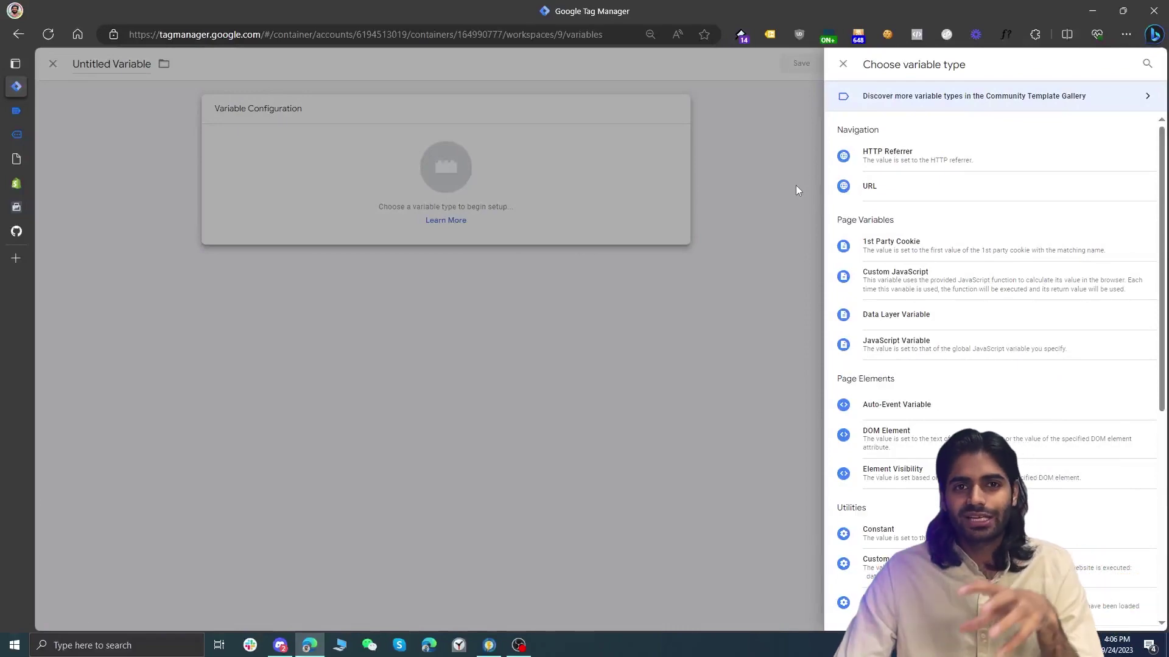
click(924, 323)
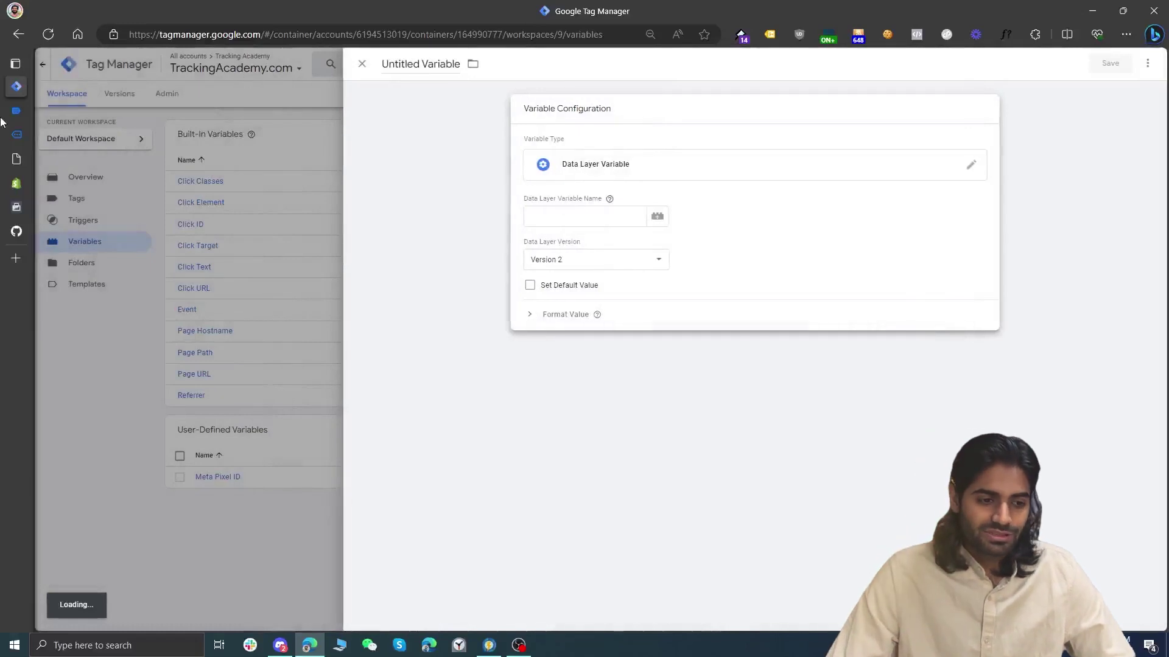
click(16, 110)
click(250, 258)
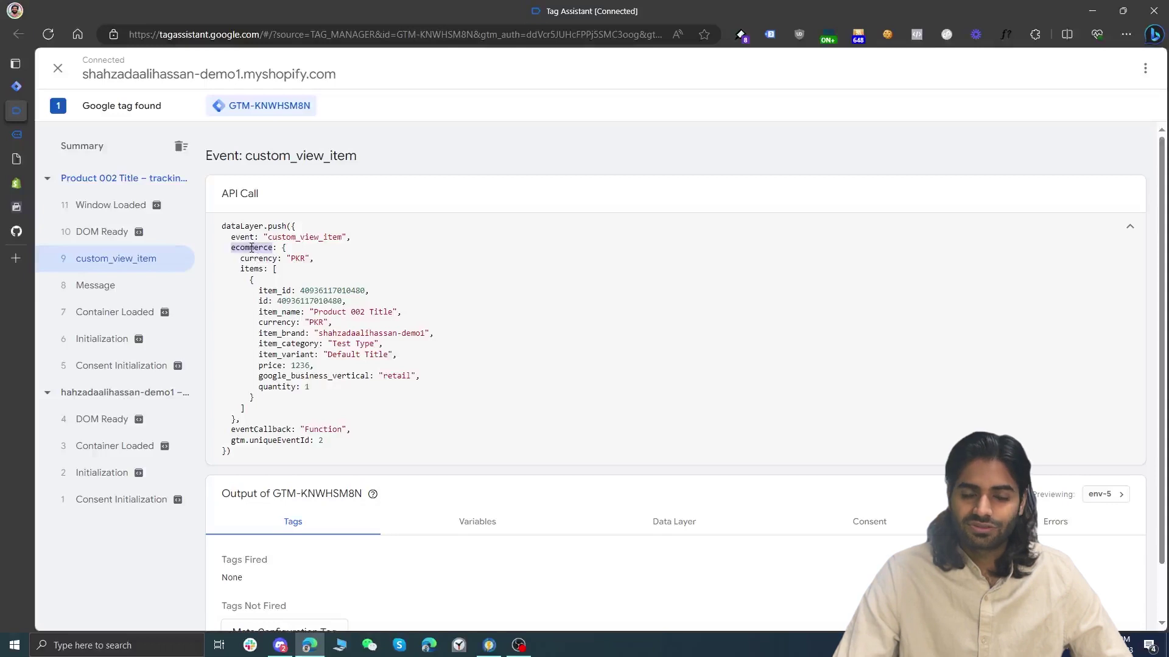
key(ctrl+shift+Tab)
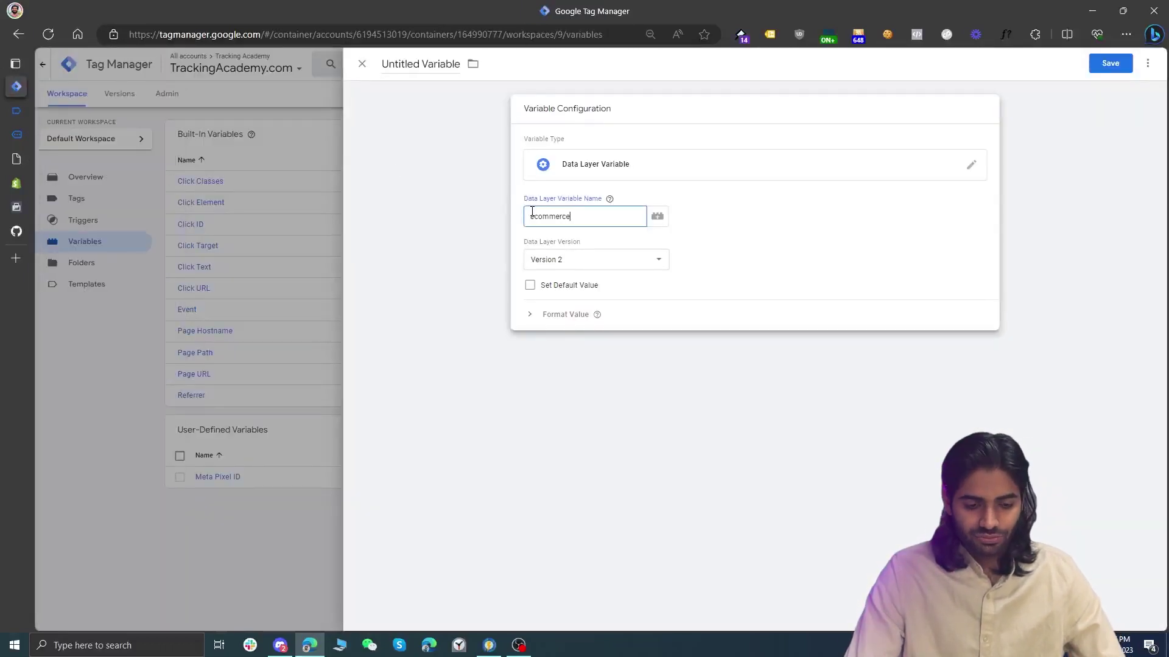
click(414, 61)
text(DLV ecommerce.currency)
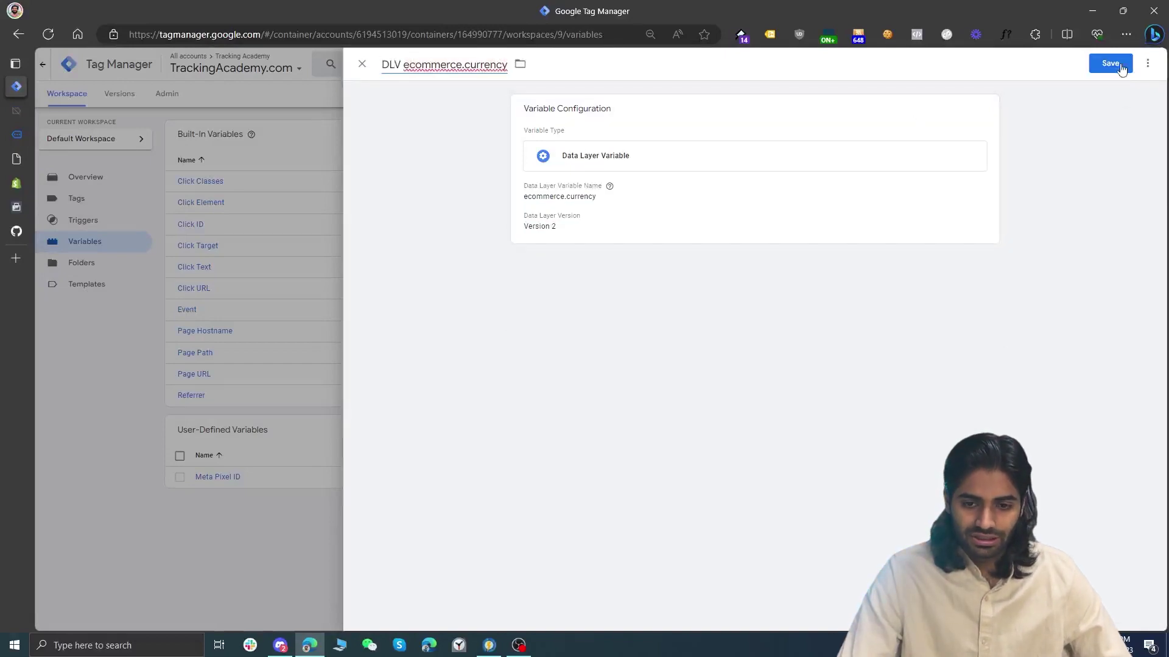
click(1110, 64)
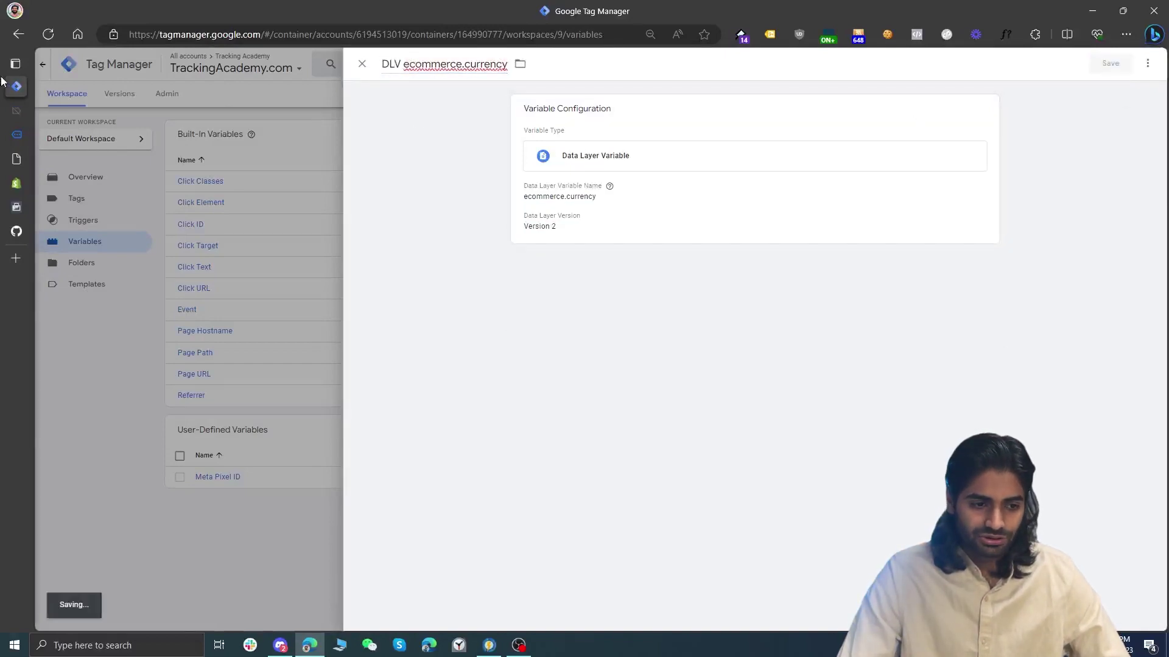
Check the items key in Tag Assistant and set up a new Data Layer Variable in Tag Manager that reads ecommerce.items
click(16, 117)
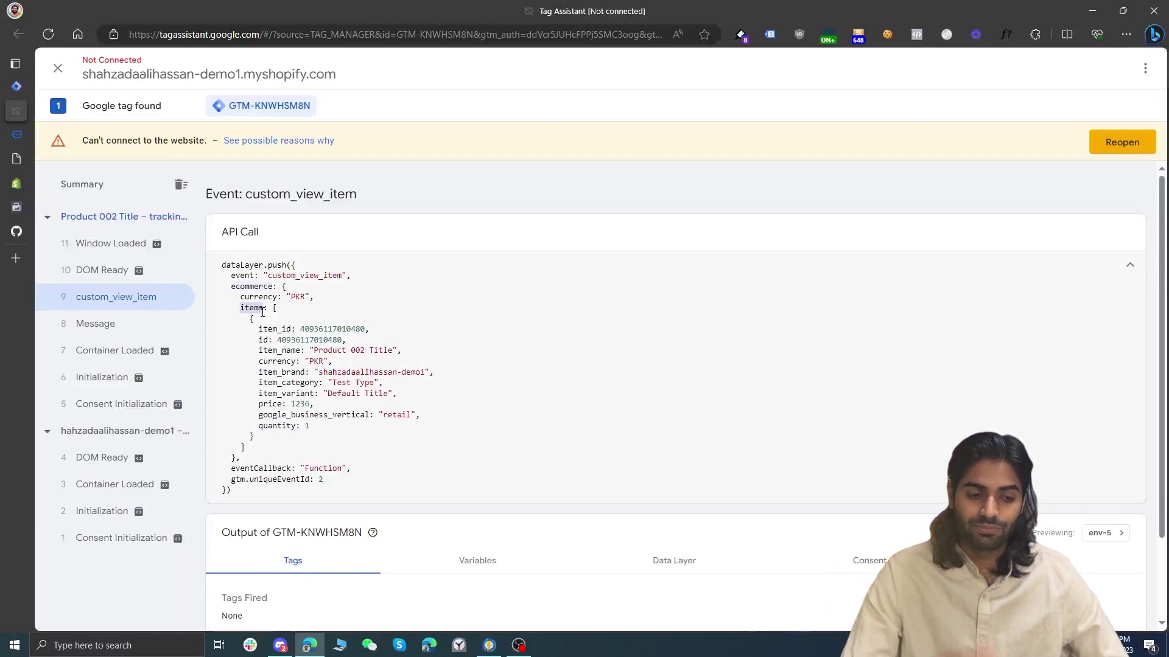
click(16, 86)
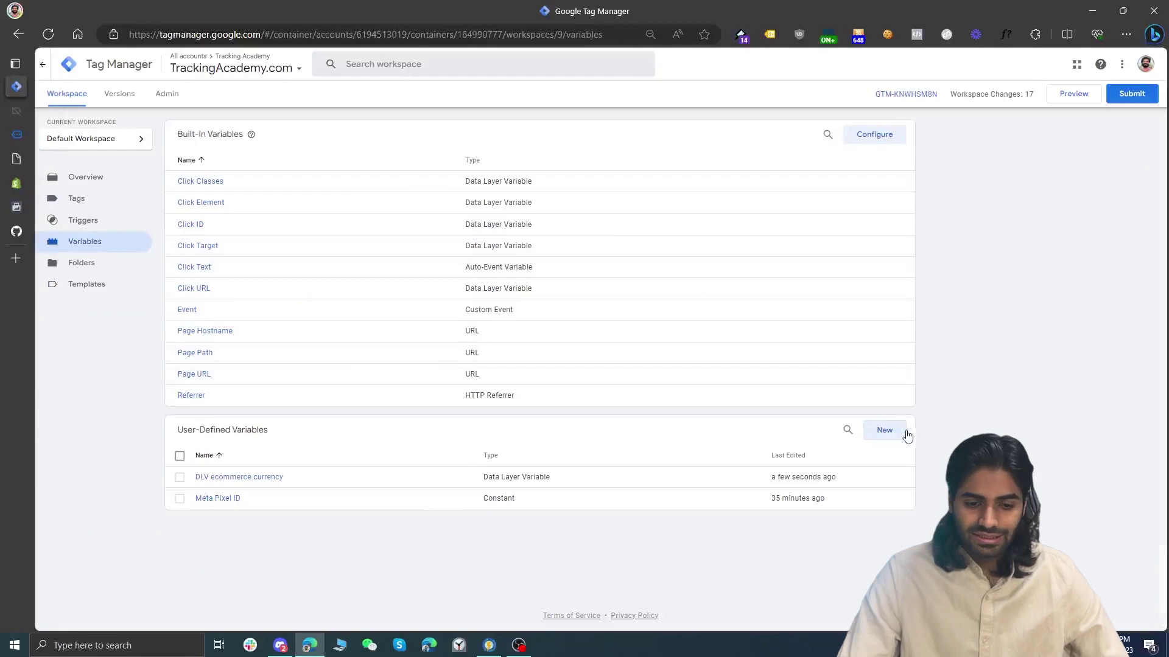
click(884, 431)
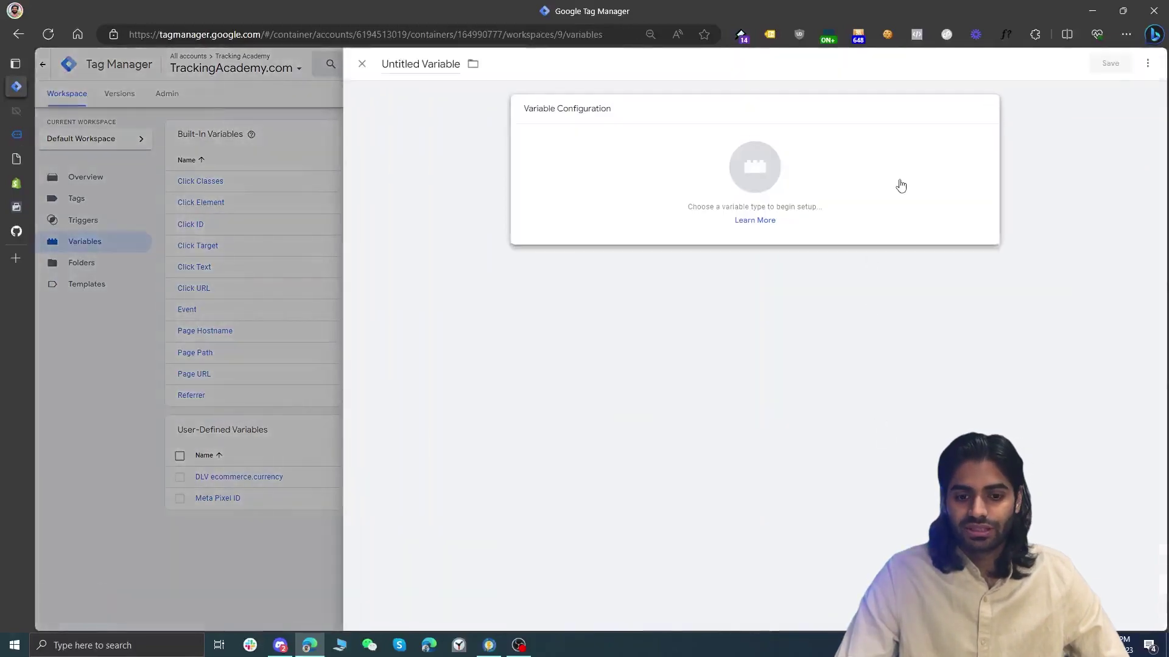
click(900, 185)
click(1018, 450)
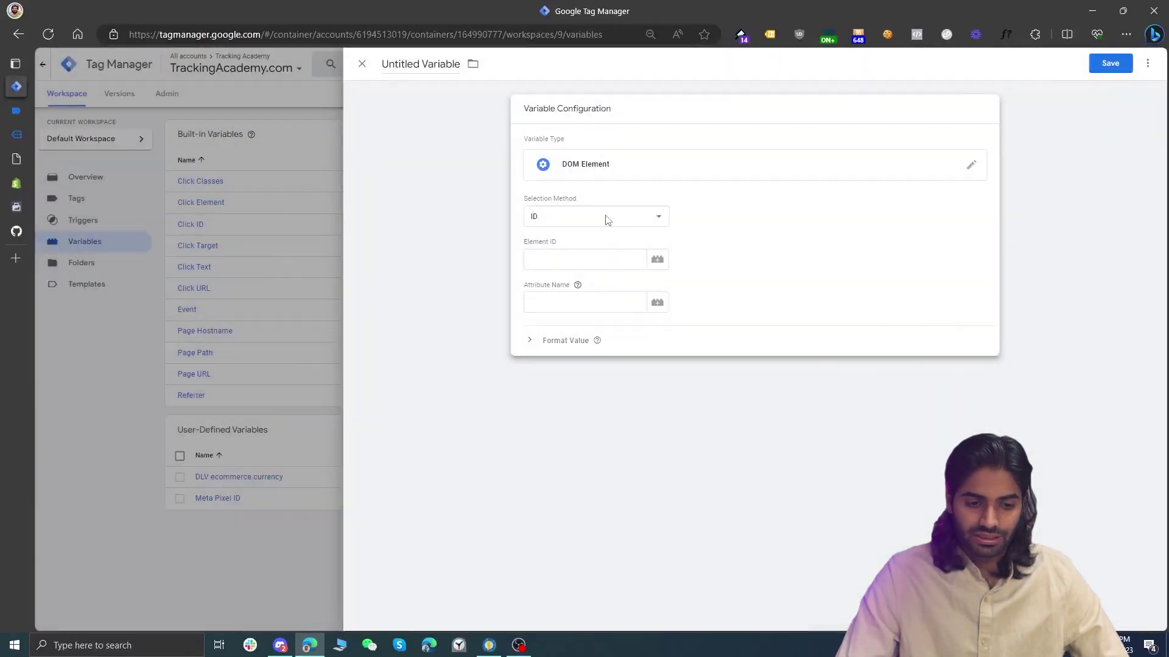
click(584, 172)
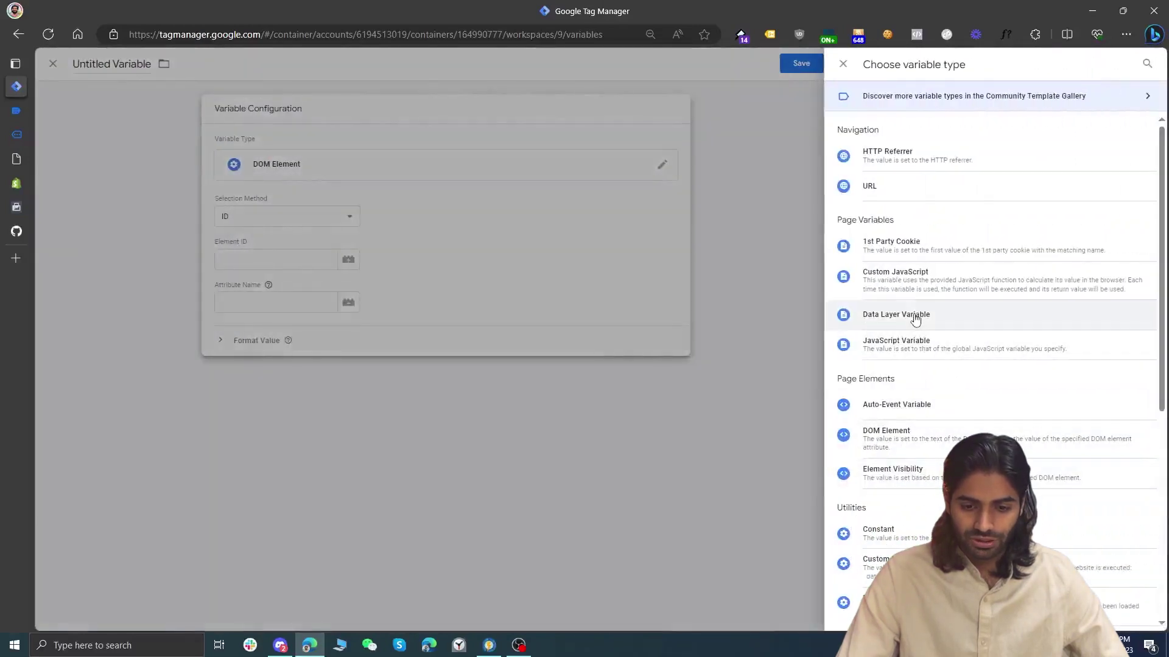
click(937, 317)
text(ecommerce.currency)
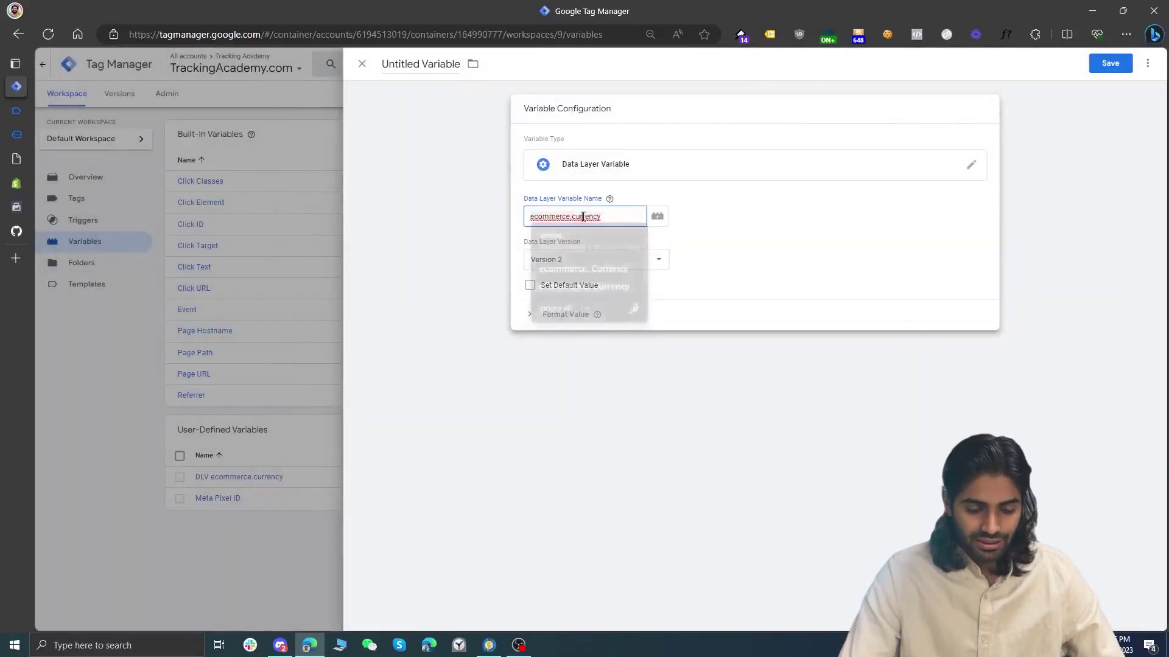
double_click(583, 217)
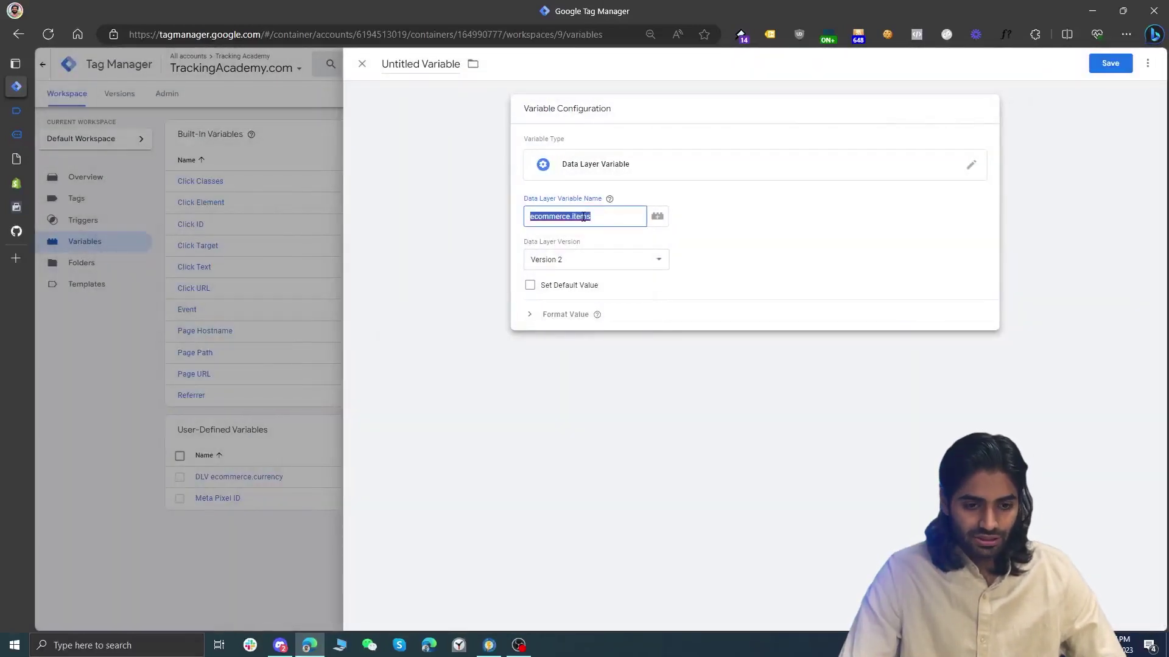
Name the variable DLV ecommerce.items, reset the page zoom to 100%, and save the variable
click(426, 69)
text(DLV ecommerce.items)
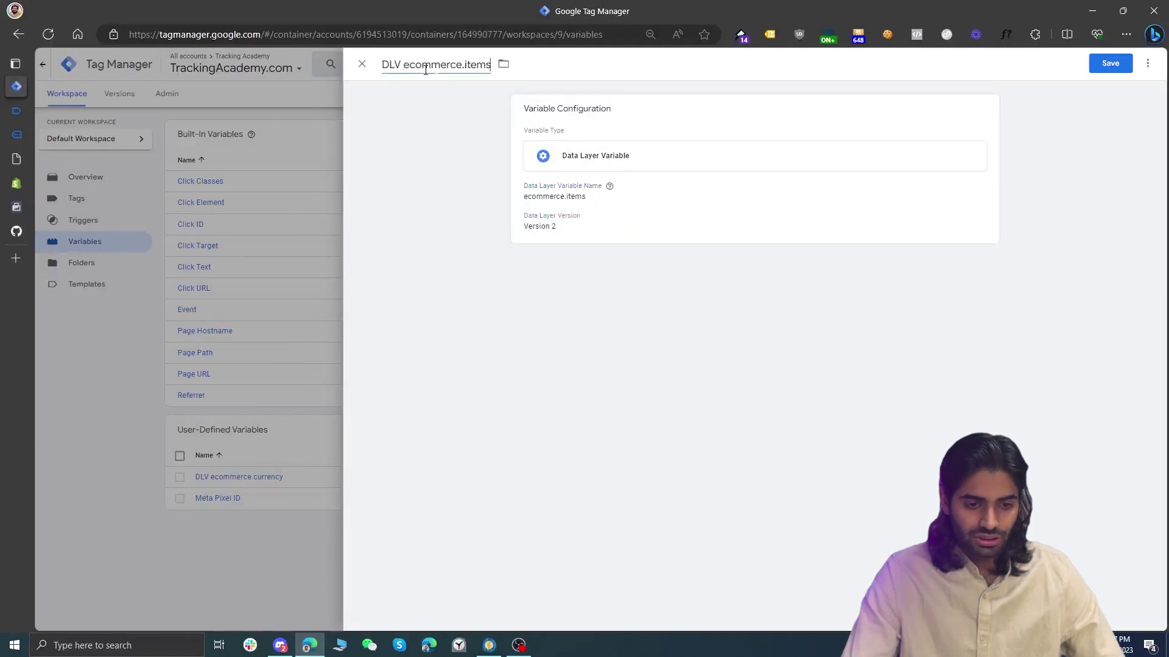
click(650, 34)
click(687, 58)
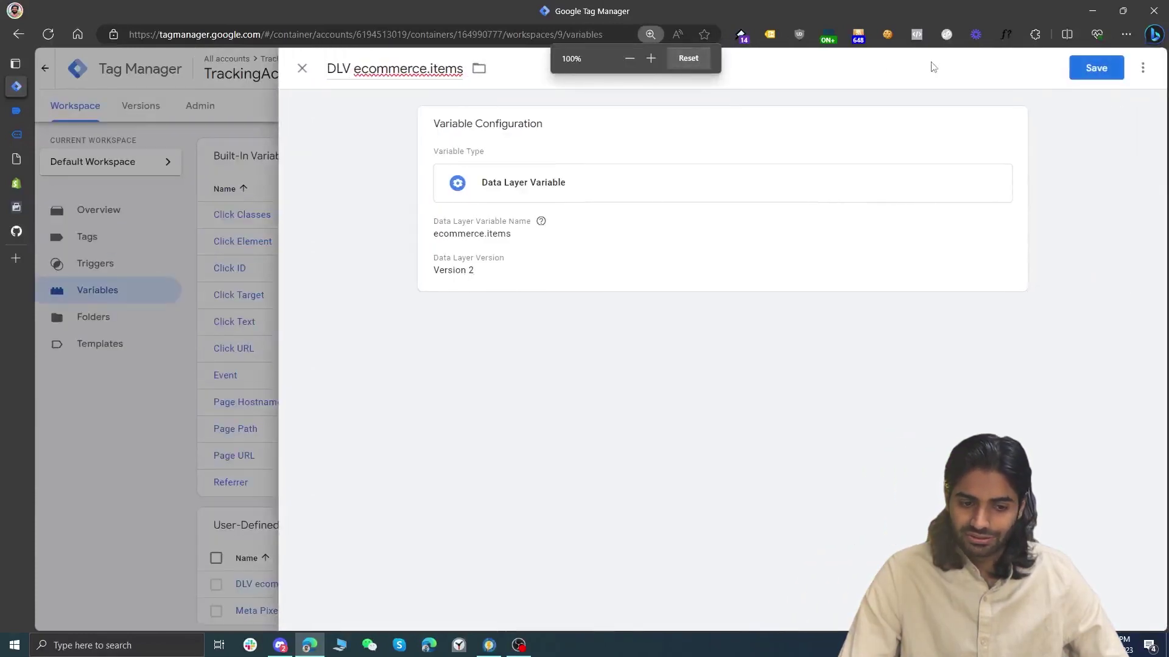
click(1099, 68)
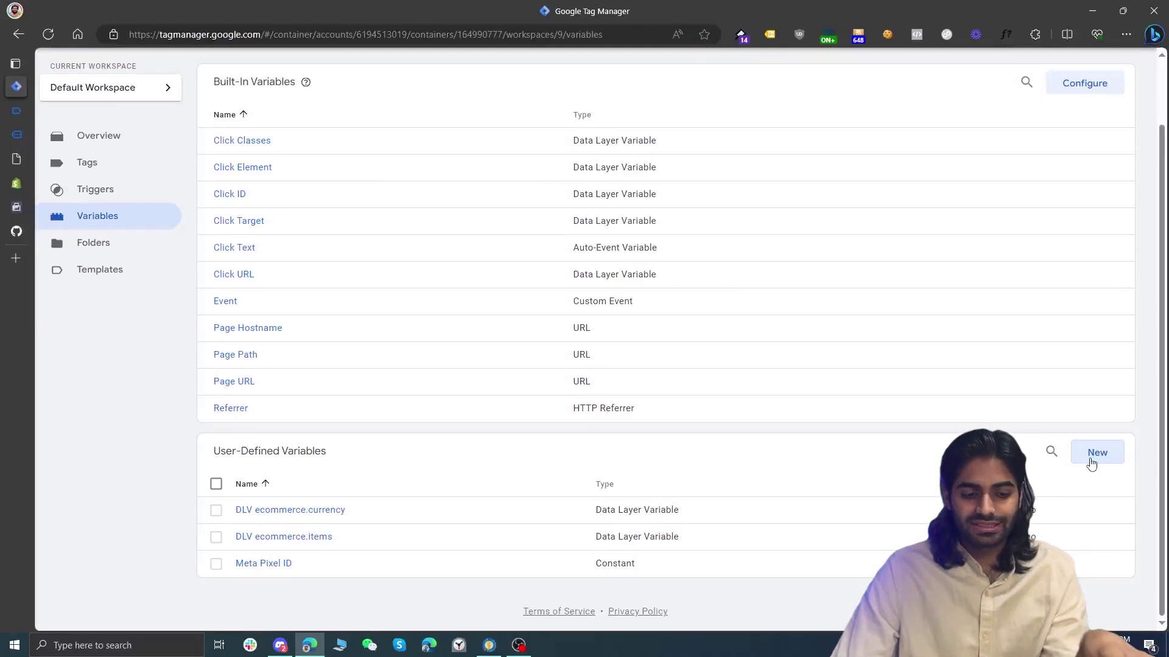
Add the Facebook Parameter Generator variable template by stape-io from the Community Template Gallery to the workspace
click(1091, 465)
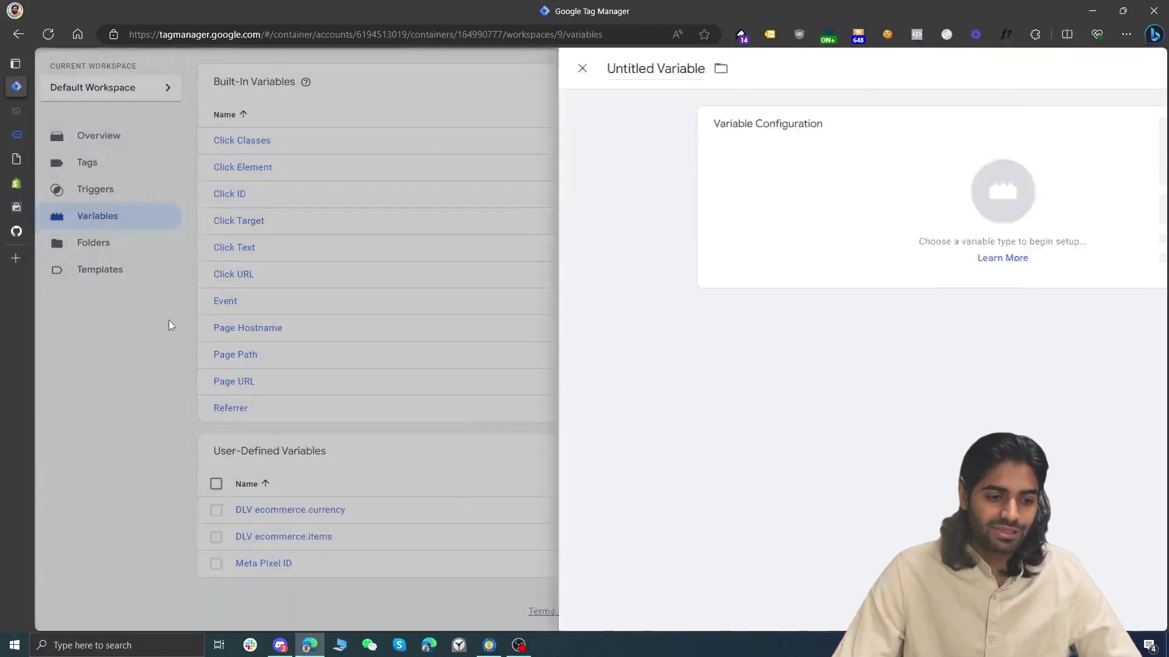
click(126, 280)
click(125, 280)
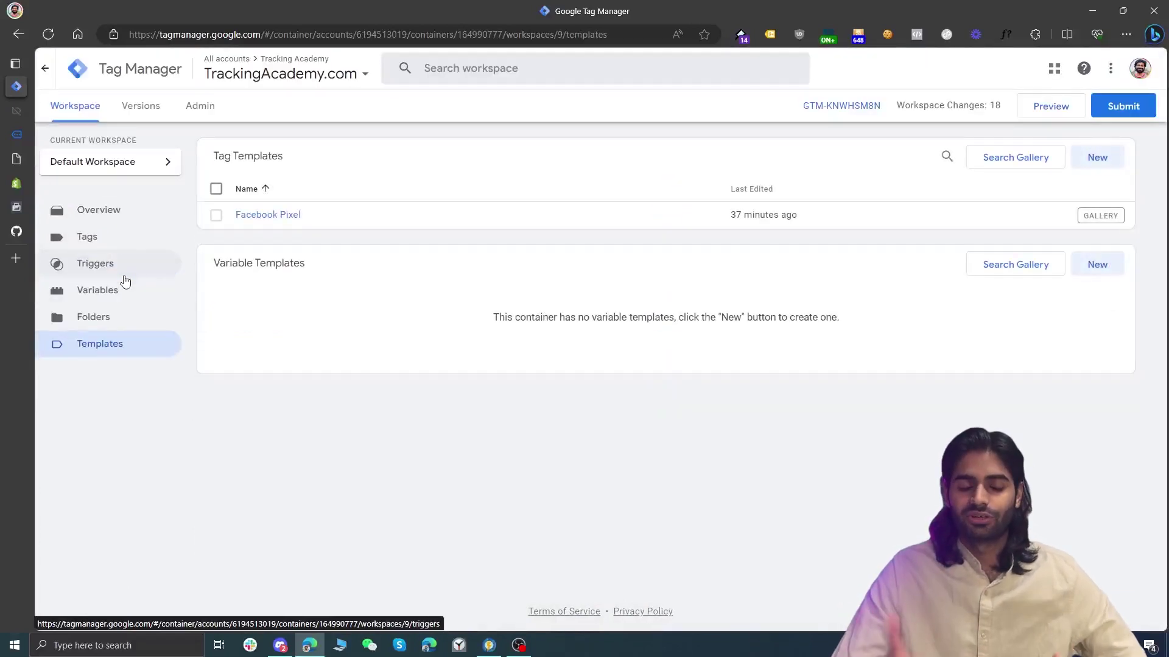
click(1049, 275)
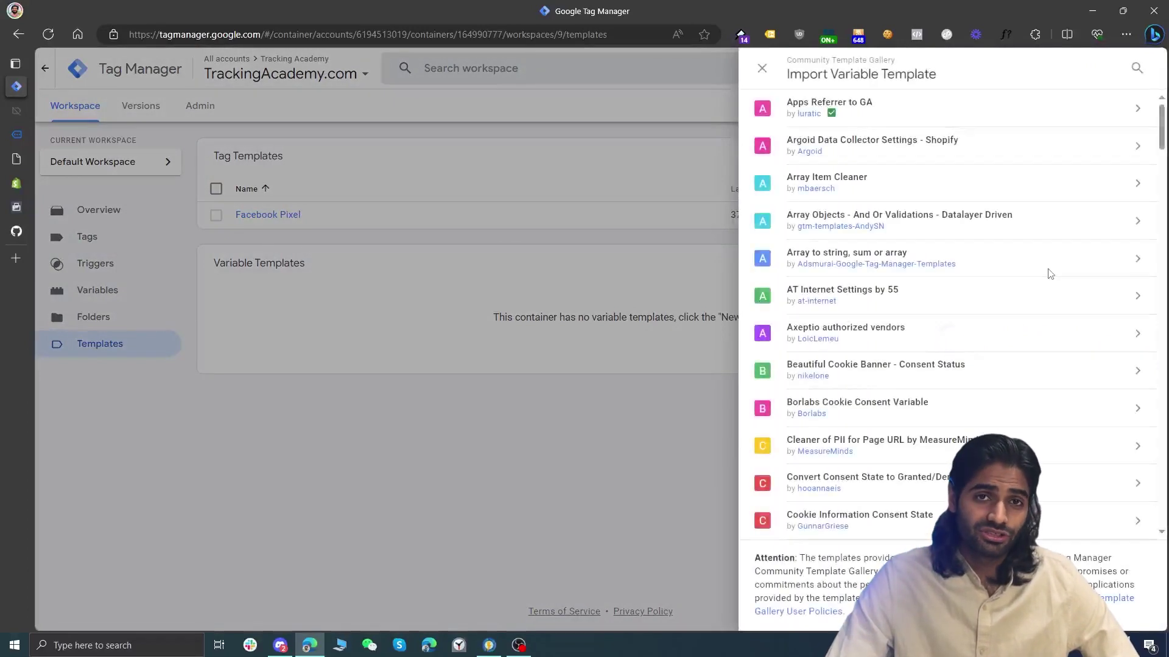
click(1133, 70)
text(face)
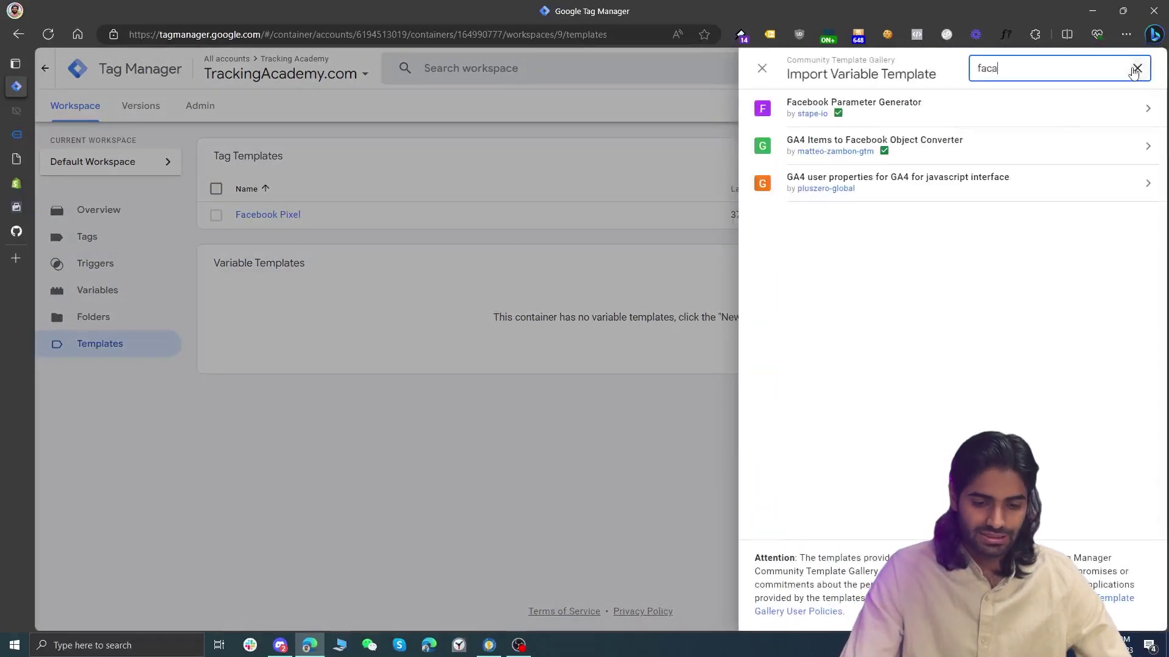
text(n)
key(BackSpace)
click(976, 122)
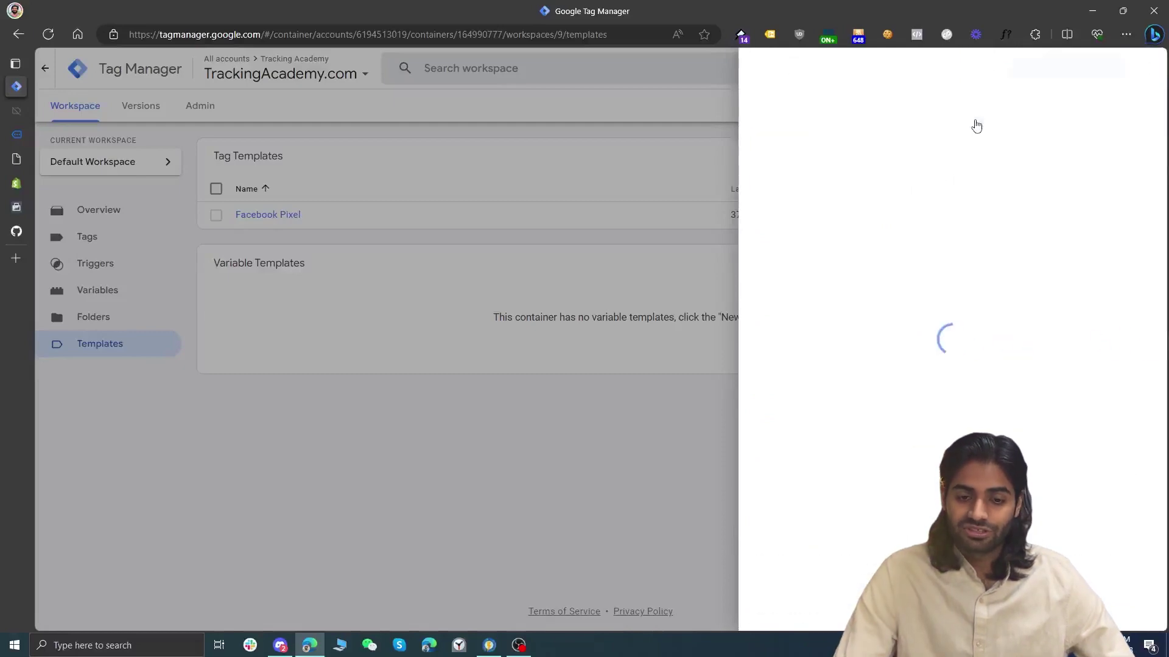
click(1031, 70)
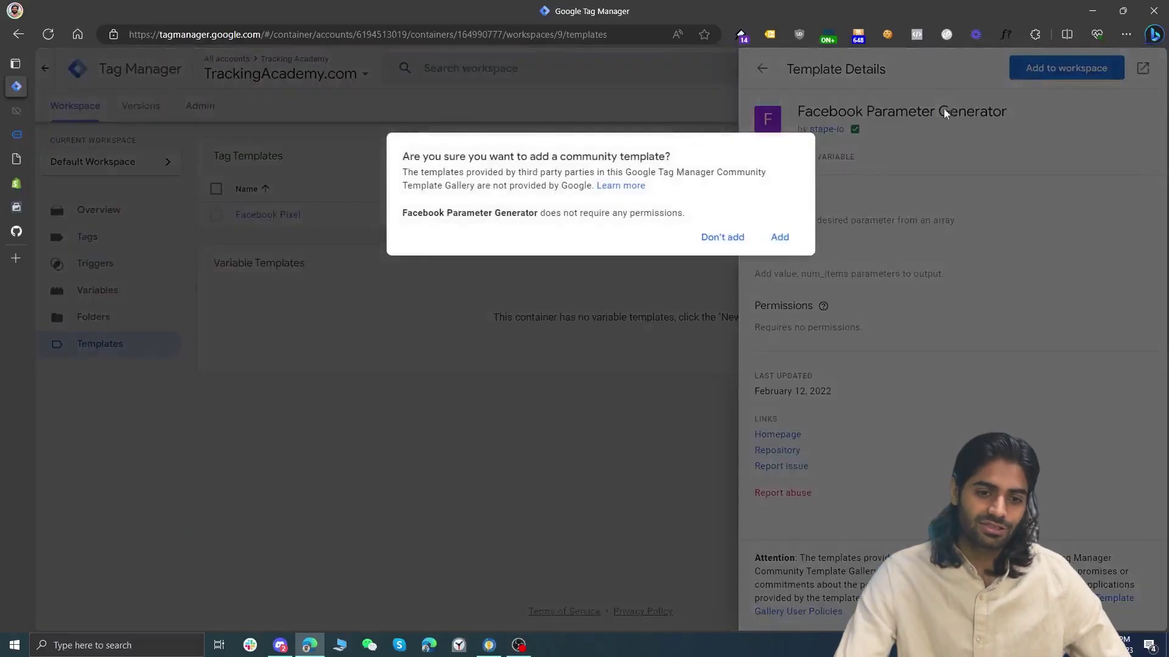
click(779, 238)
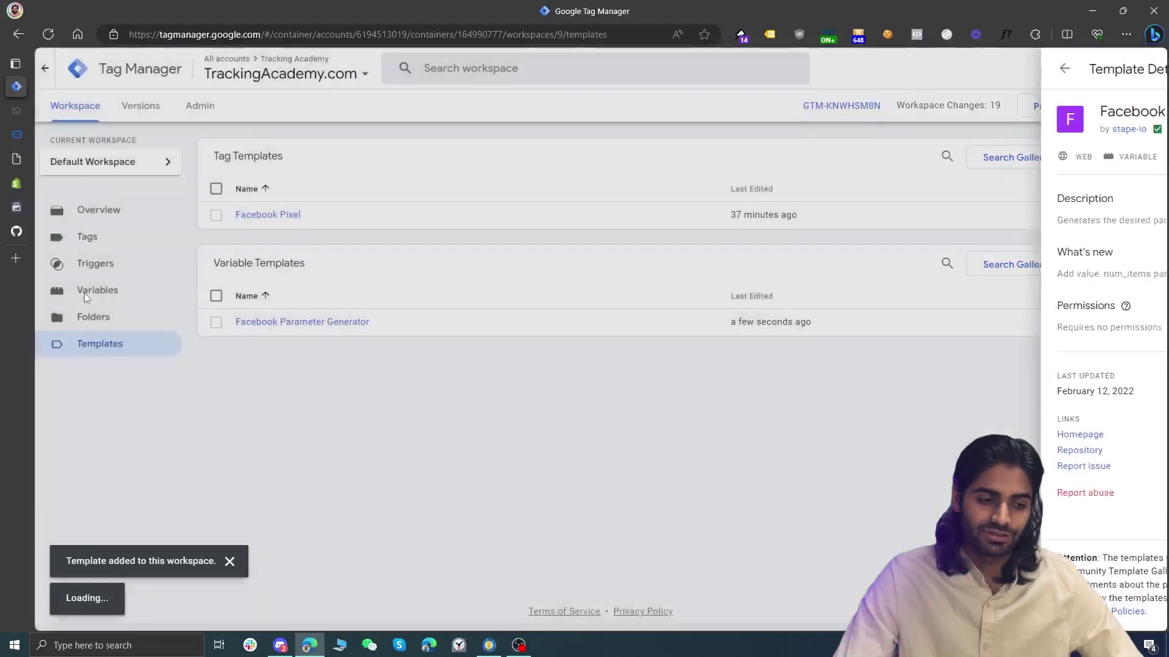
Start a new user-defined variable in the workspace using the Facebook Parameter Generator type
click(85, 295)
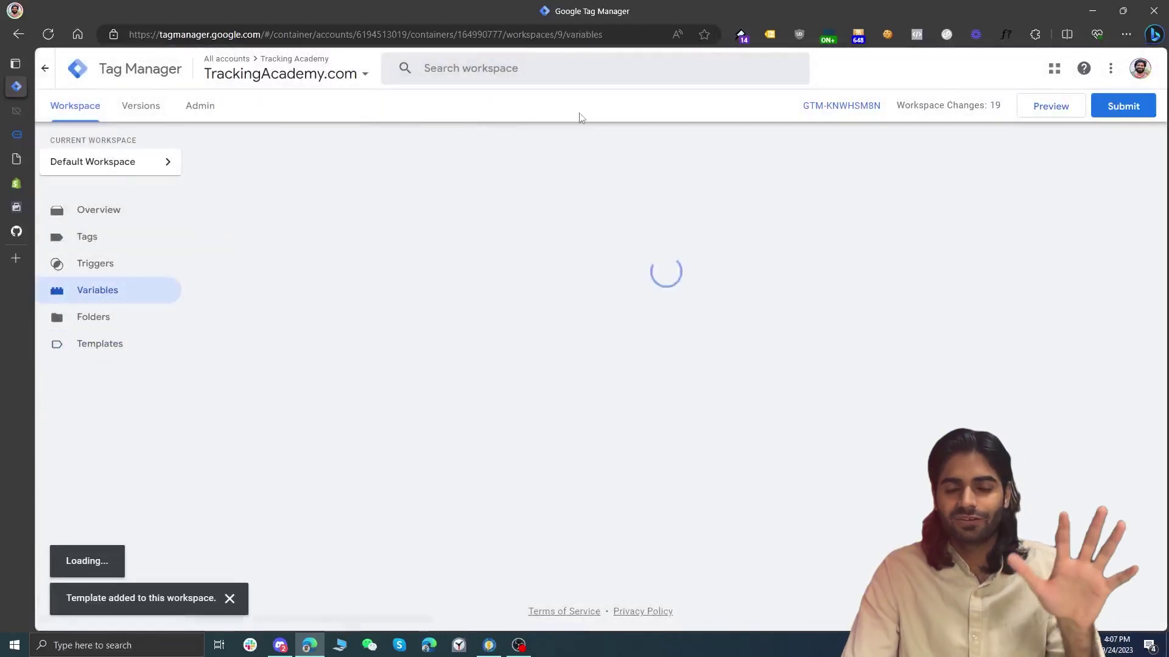
scroll(879, 315, down, 2)
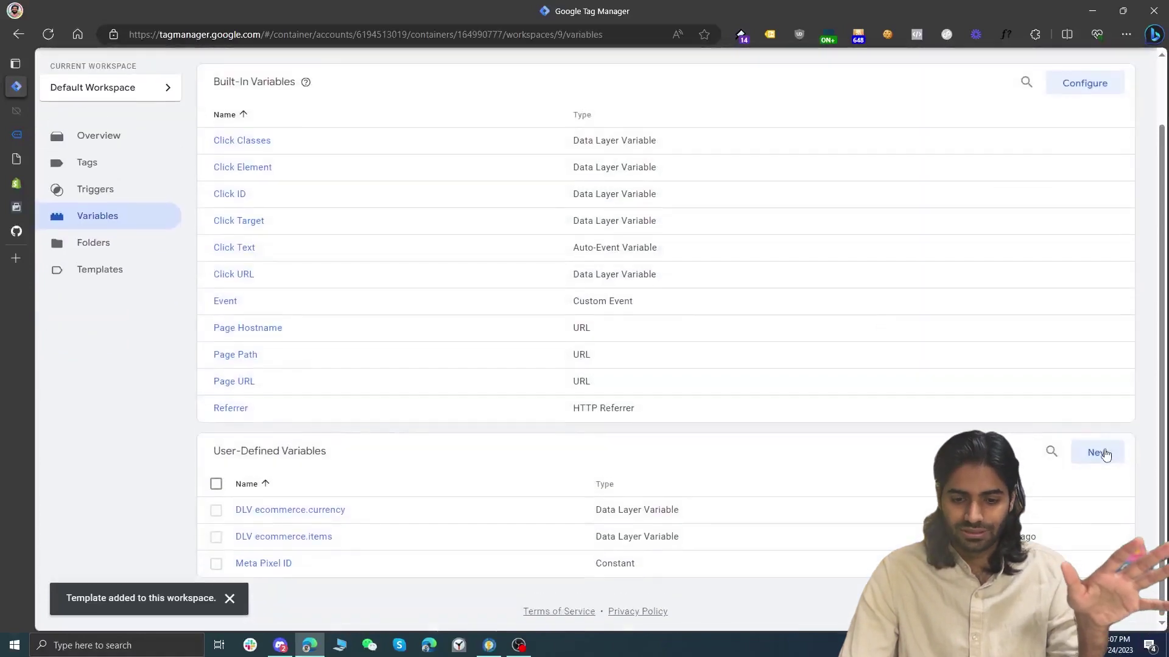
click(1099, 449)
click(862, 214)
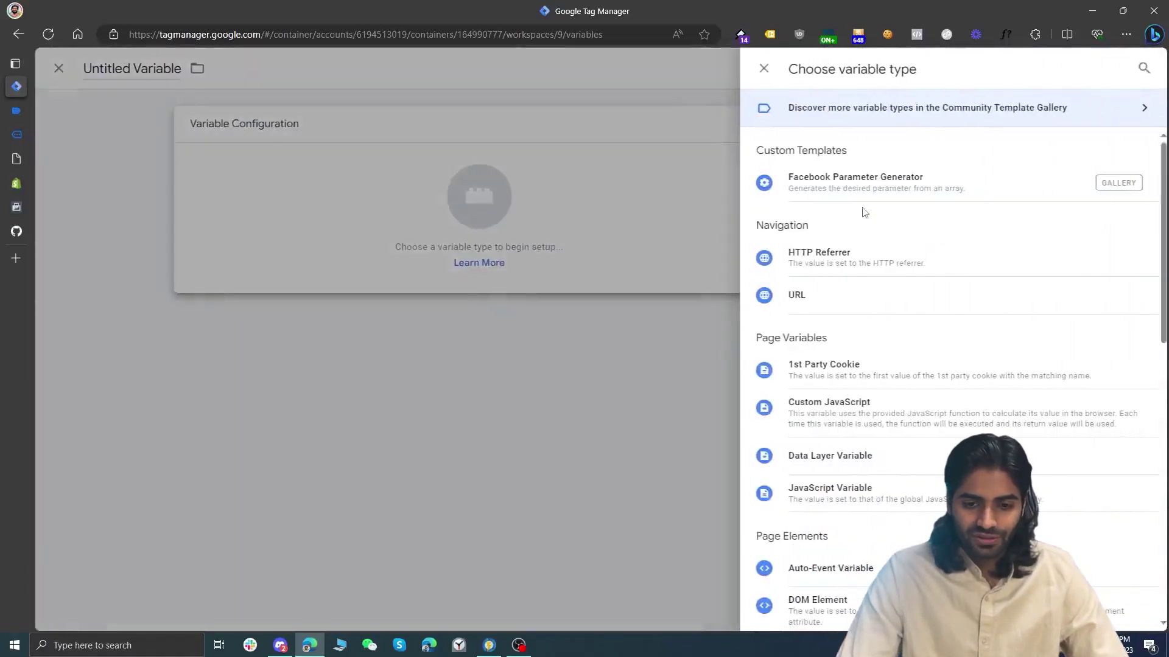
click(979, 183)
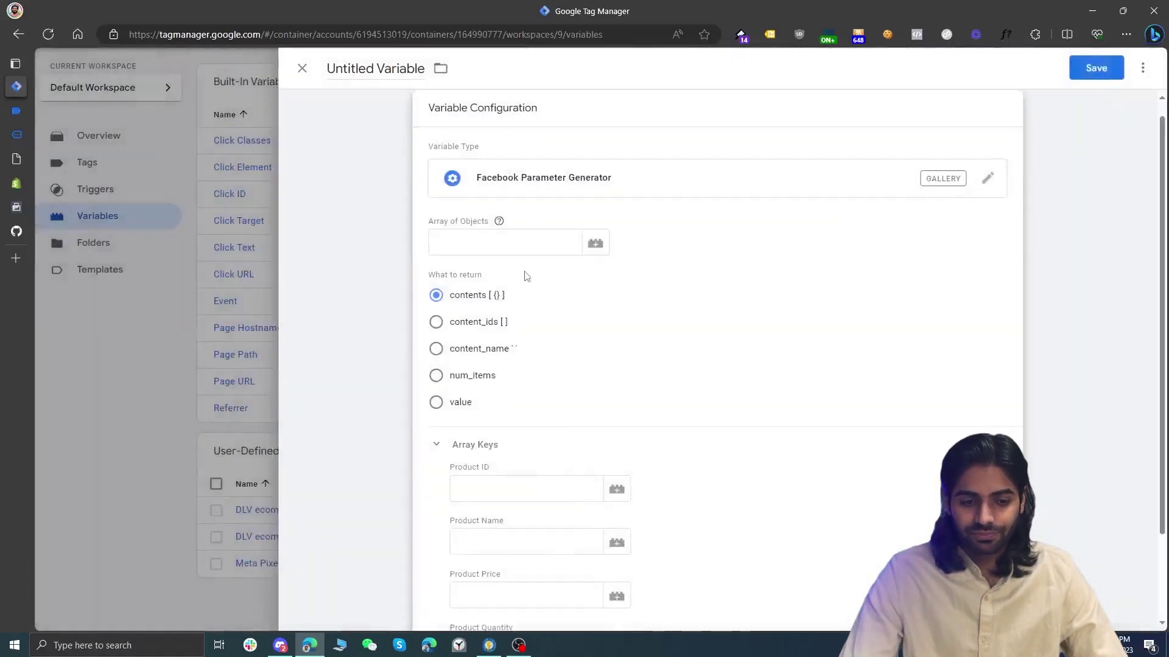
Check the items array of the custom_view_item event in Tag Assistant, and set Array of Objects to {{DLV ecommerce.items}} in Tag Manager
click(509, 249)
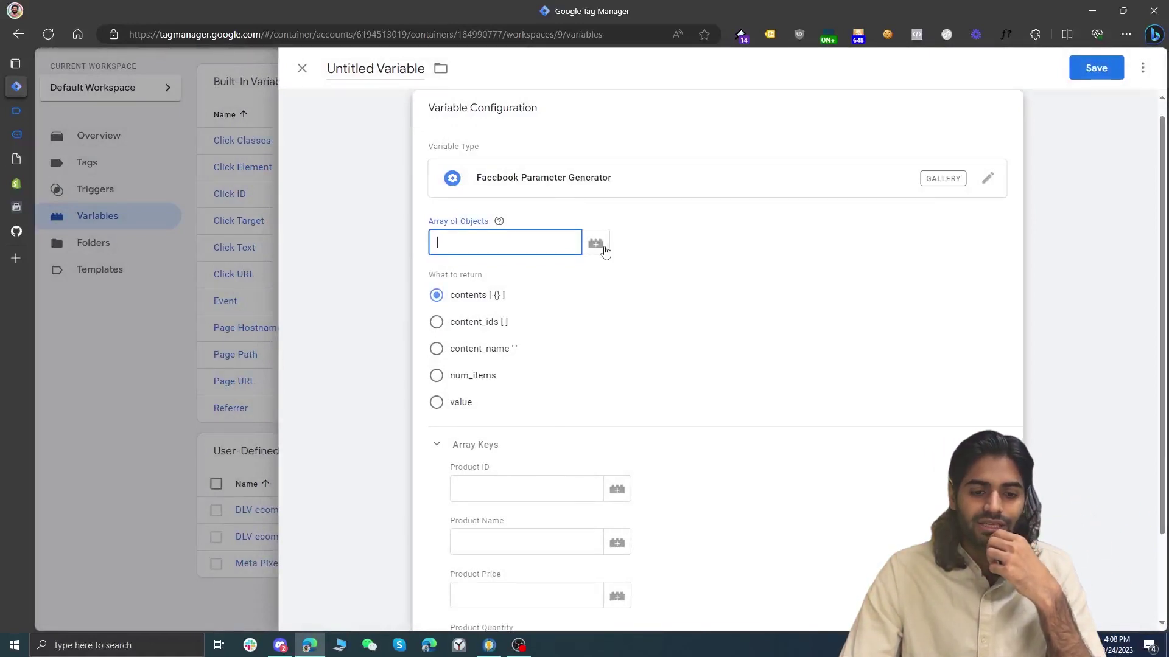
click(21, 113)
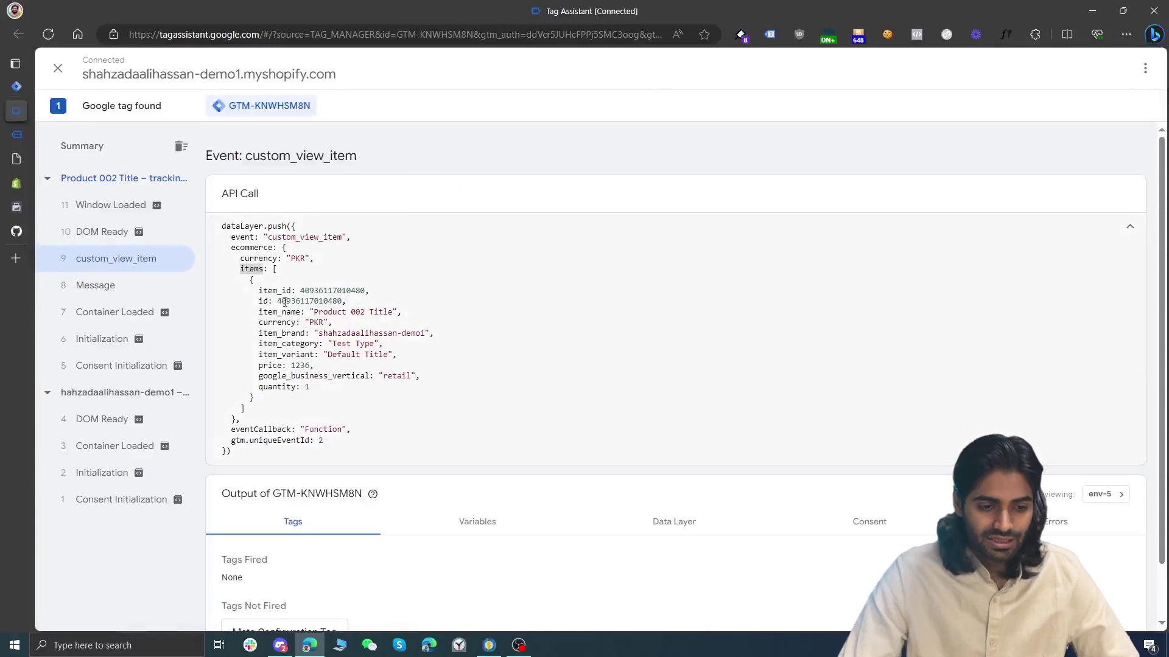
drag(272, 269, 257, 408)
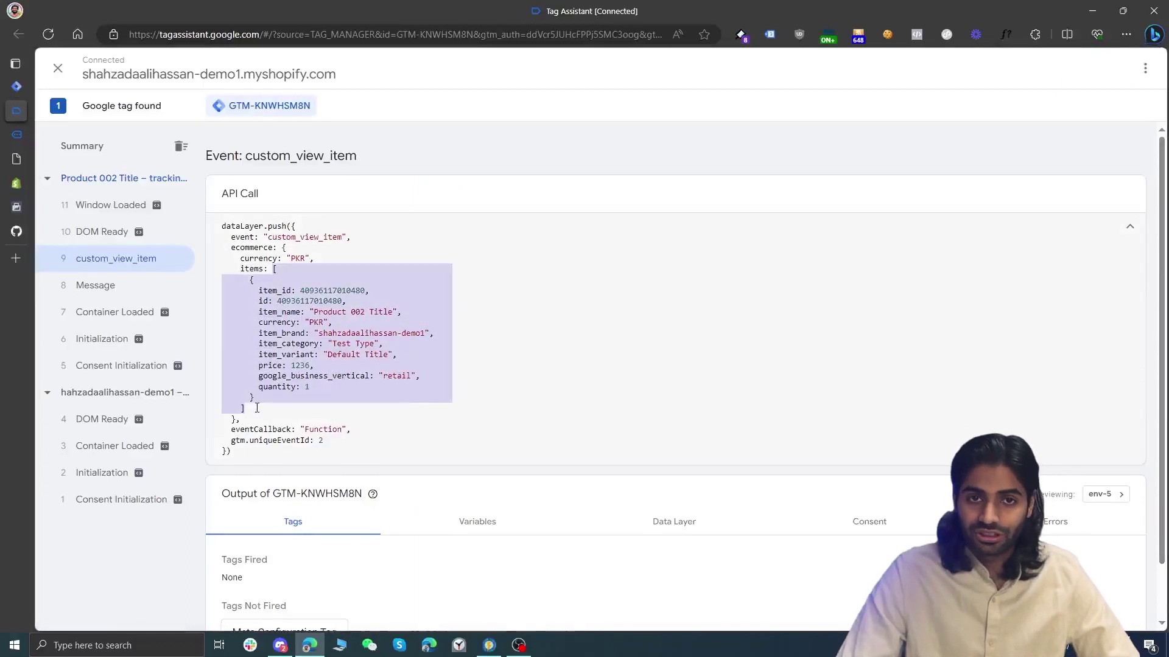
click(275, 364)
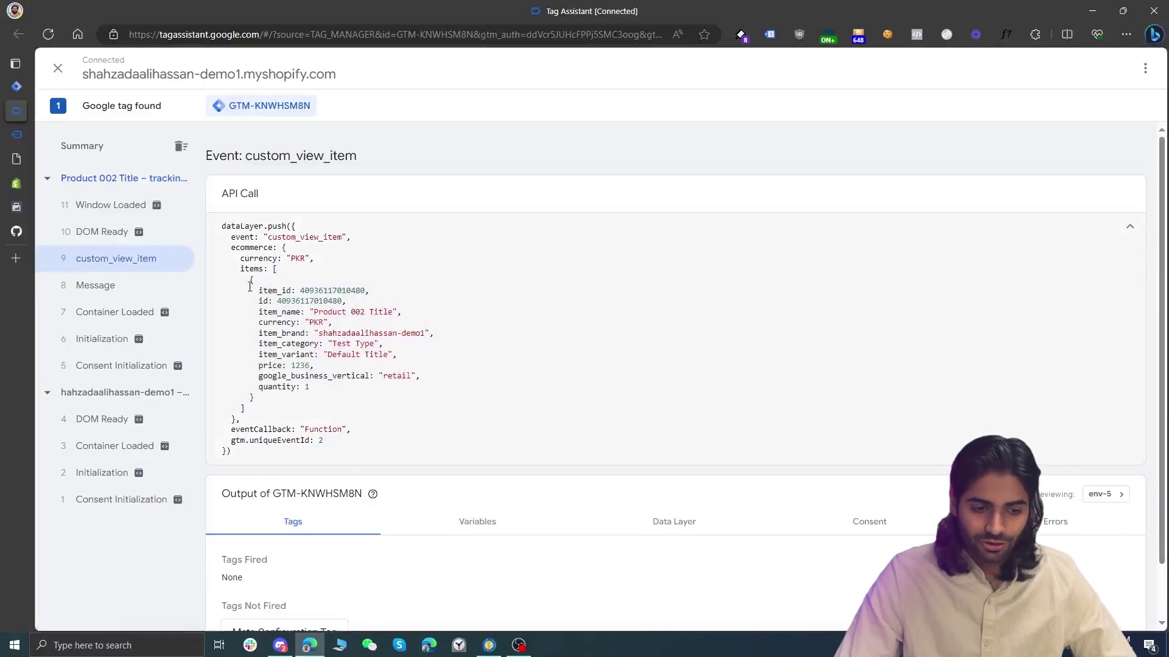
drag(249, 286, 276, 395)
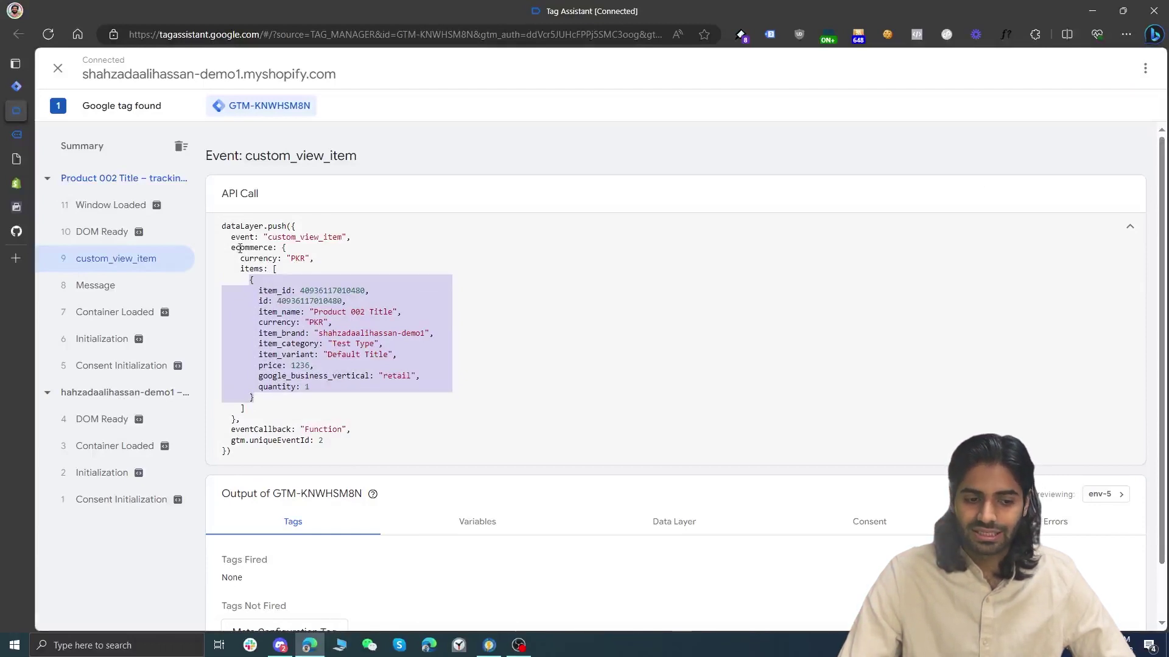
click(16, 86)
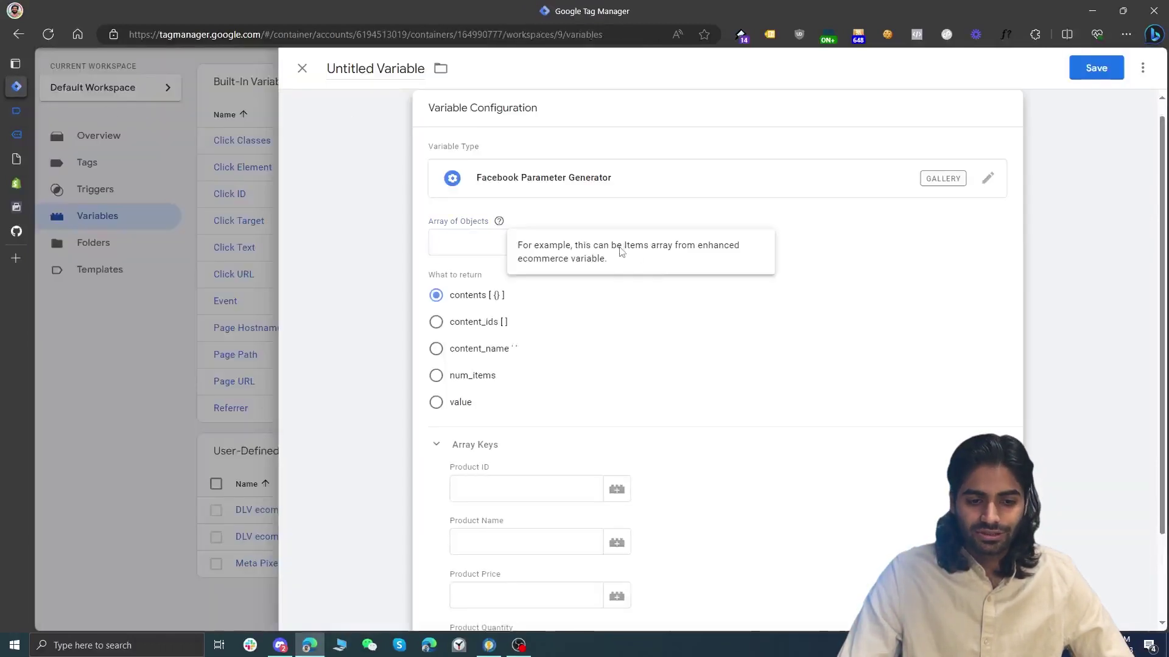
click(490, 238)
click(595, 243)
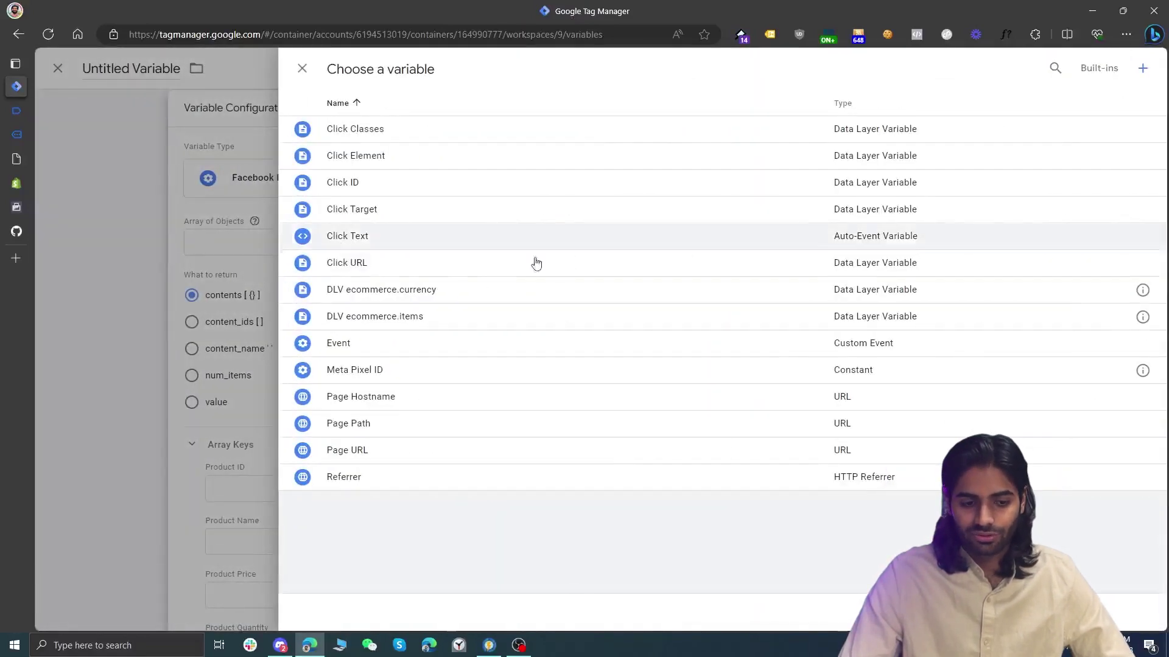
click(450, 316)
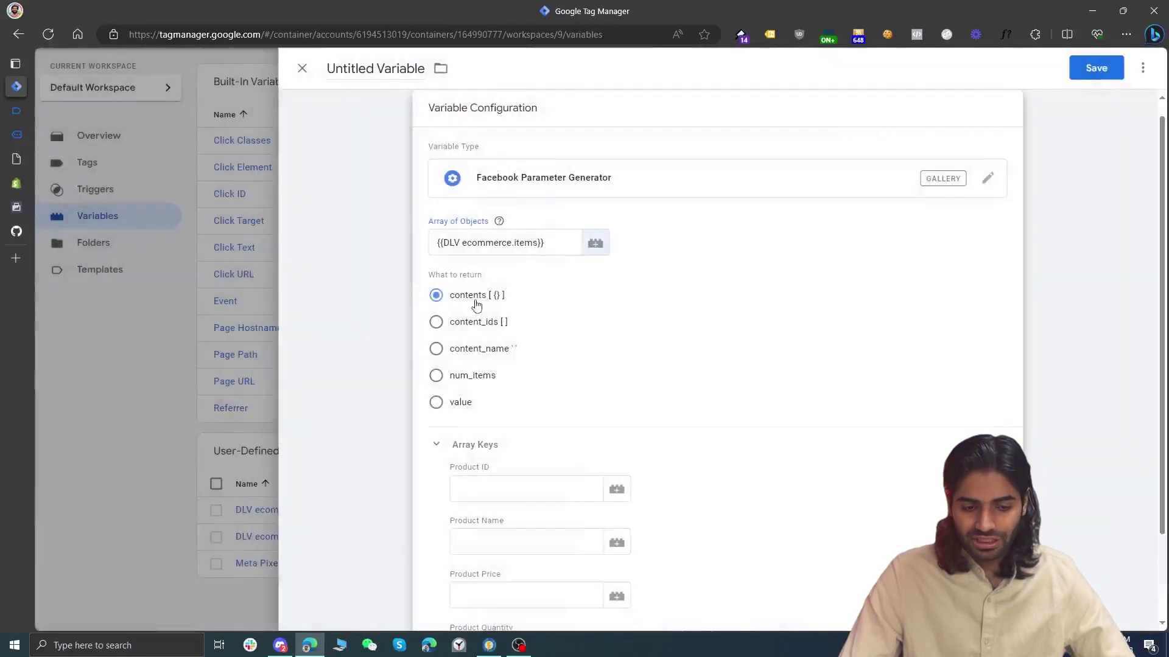
Set the array keys to item_id for Product ID, item_name for Product Name, price for Product Price and quantity for Product Quantity
scroll(476, 304, down, 2)
click(492, 377)
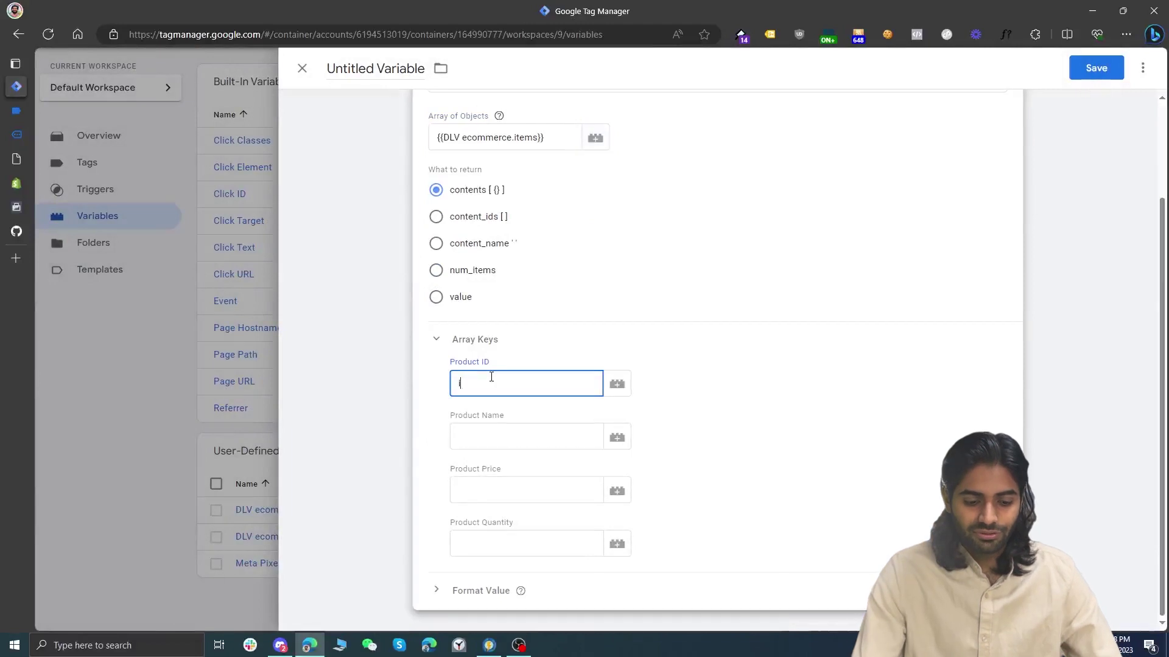
text(item_id)
key(Tab)
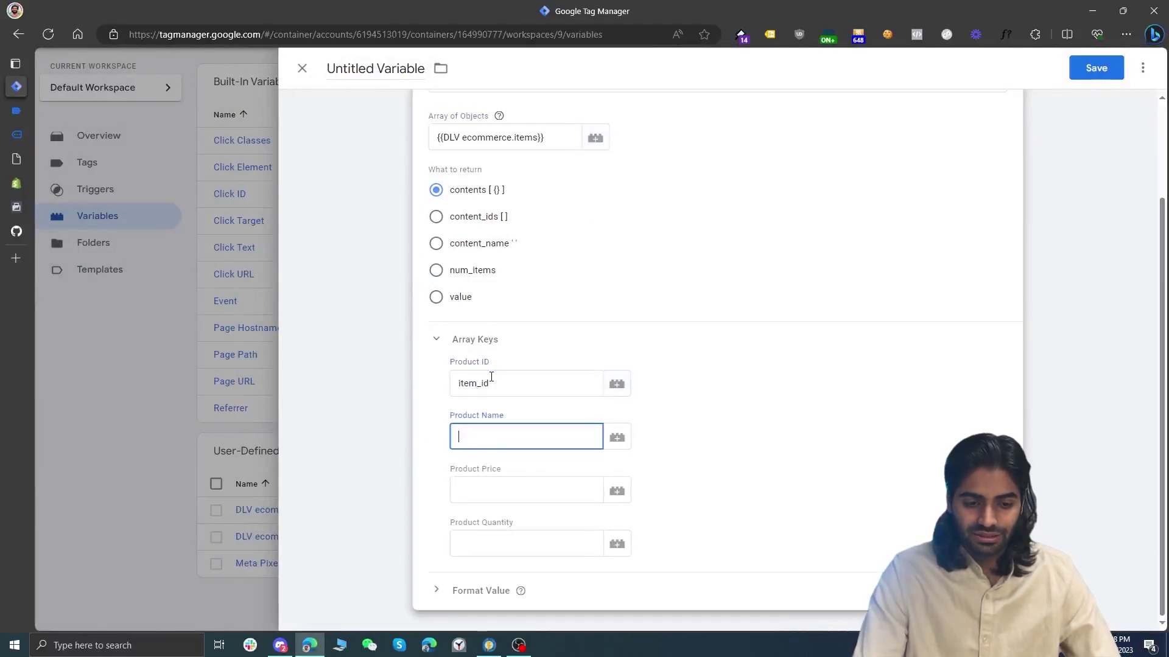
text(item_name)
key(Tab)
text(price)
key(Tab)
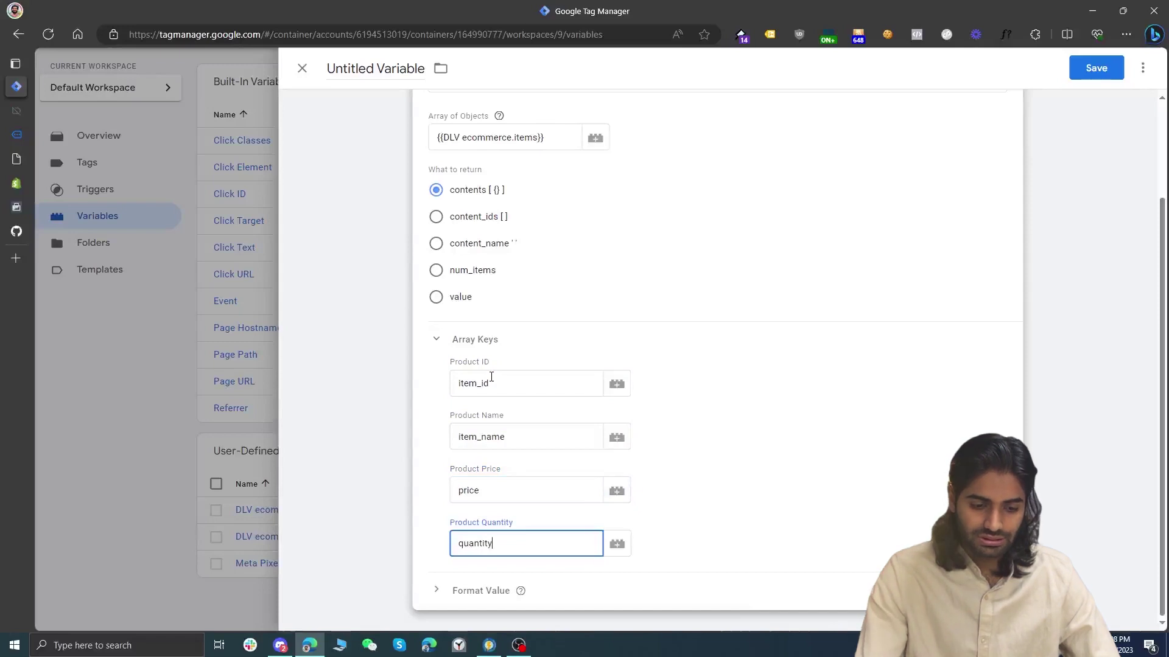
Compare the array keys with the item_id, id, item_name and quantity keys of the custom_view_item event in Tag Assistant
drag(490, 363, 446, 370)
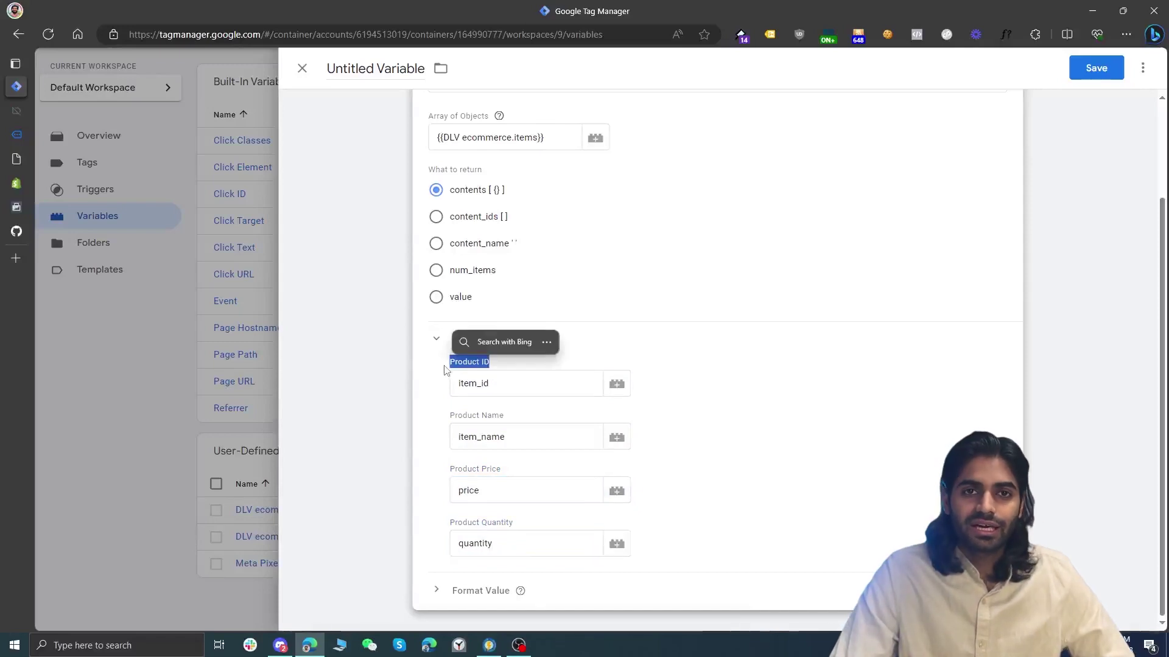
click(16, 111)
double_click(280, 330)
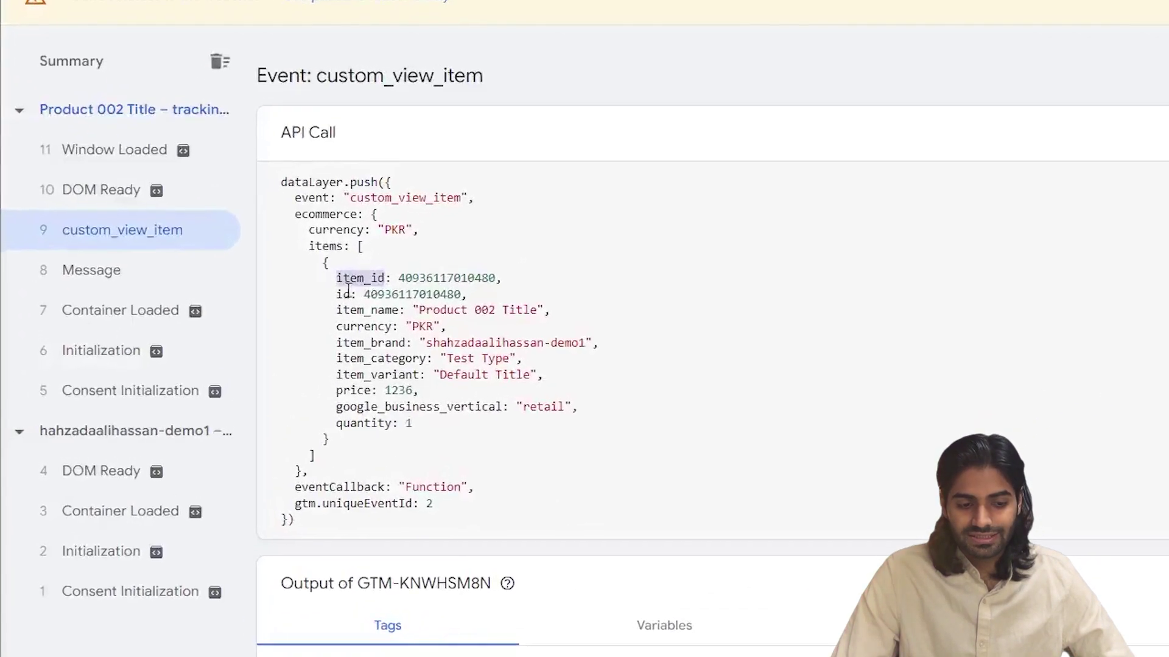
double_click(345, 294)
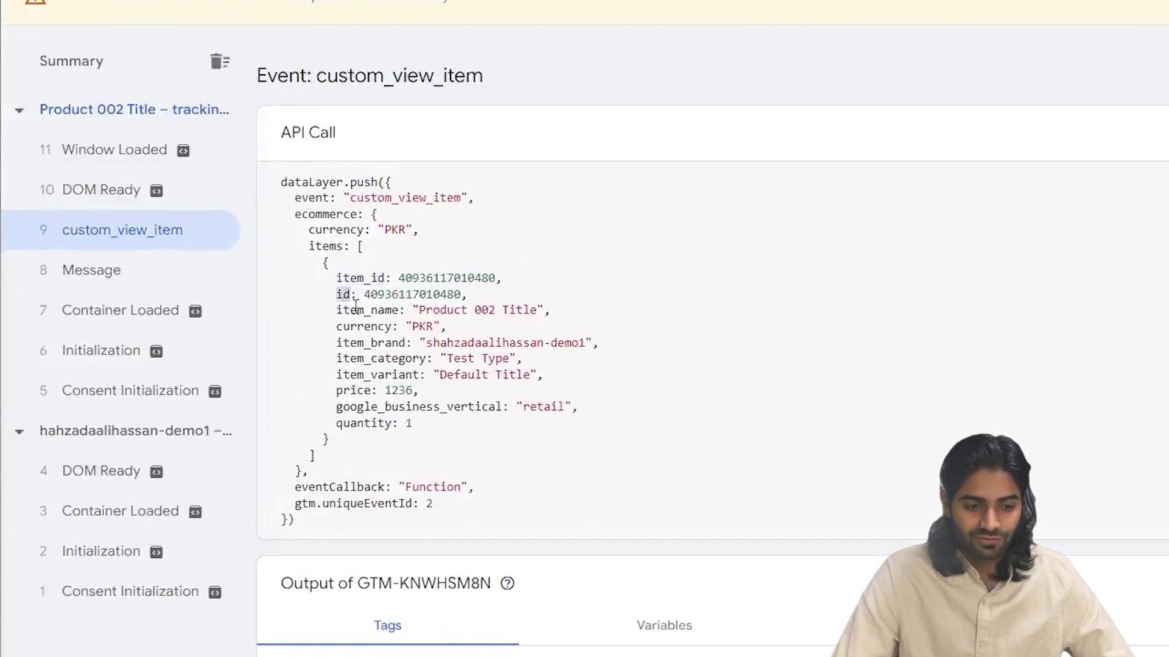
double_click(356, 311)
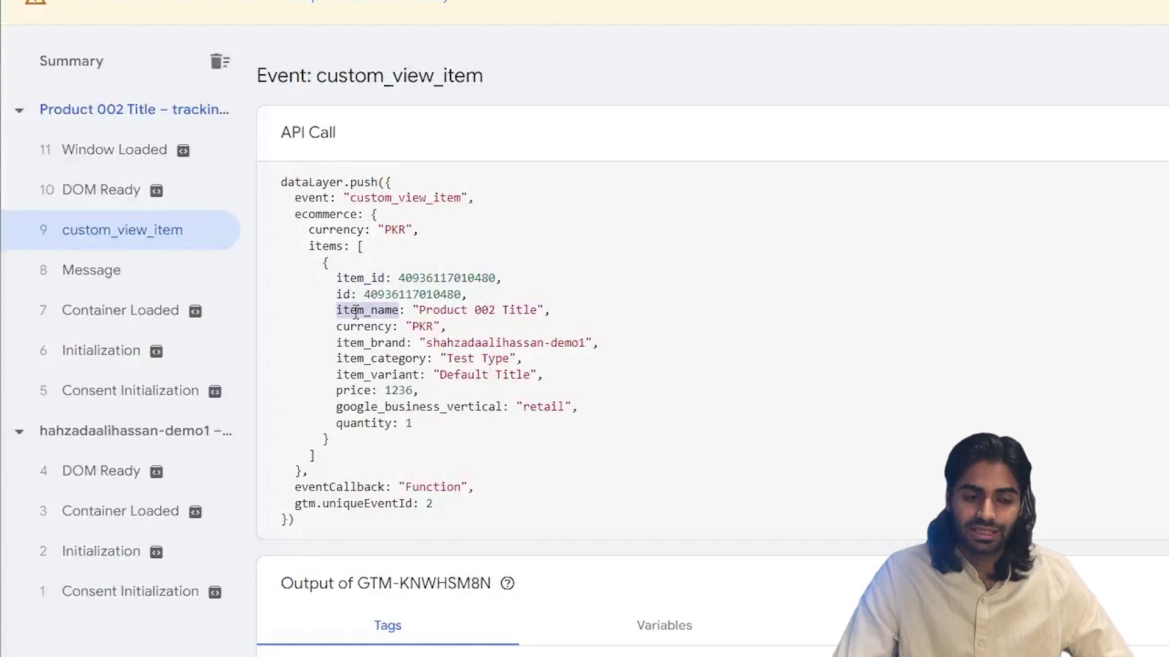
double_click(358, 423)
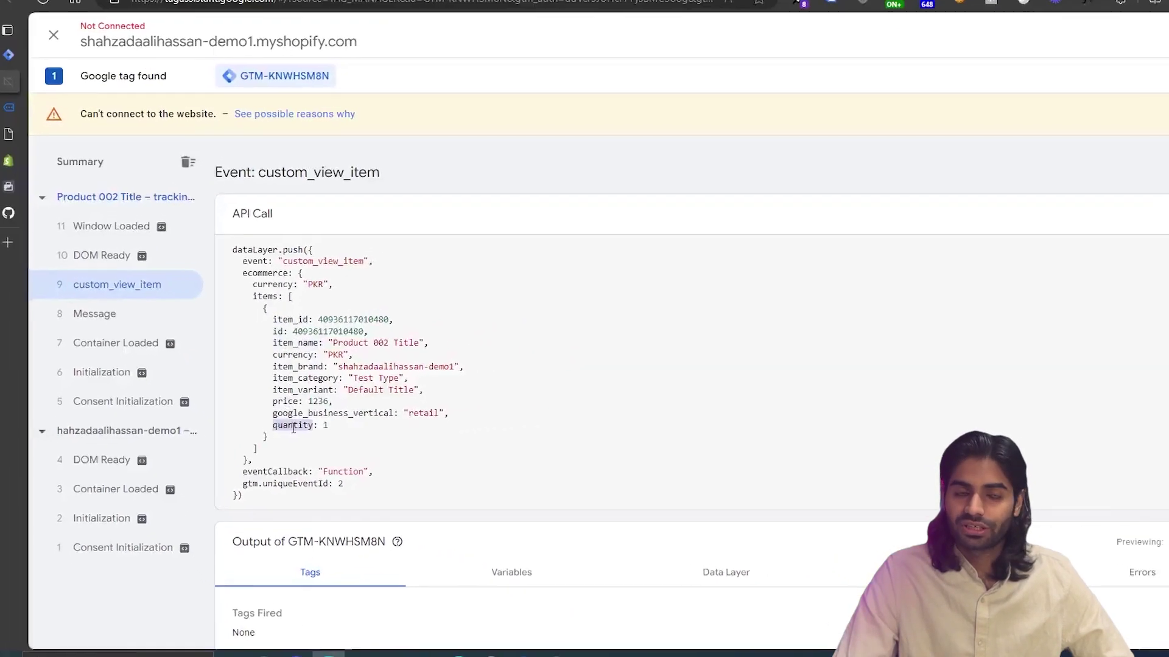
Return to Tag Manager, name the Facebook Parameter Generator variable FPG EI Contents and save it
click(31, 85)
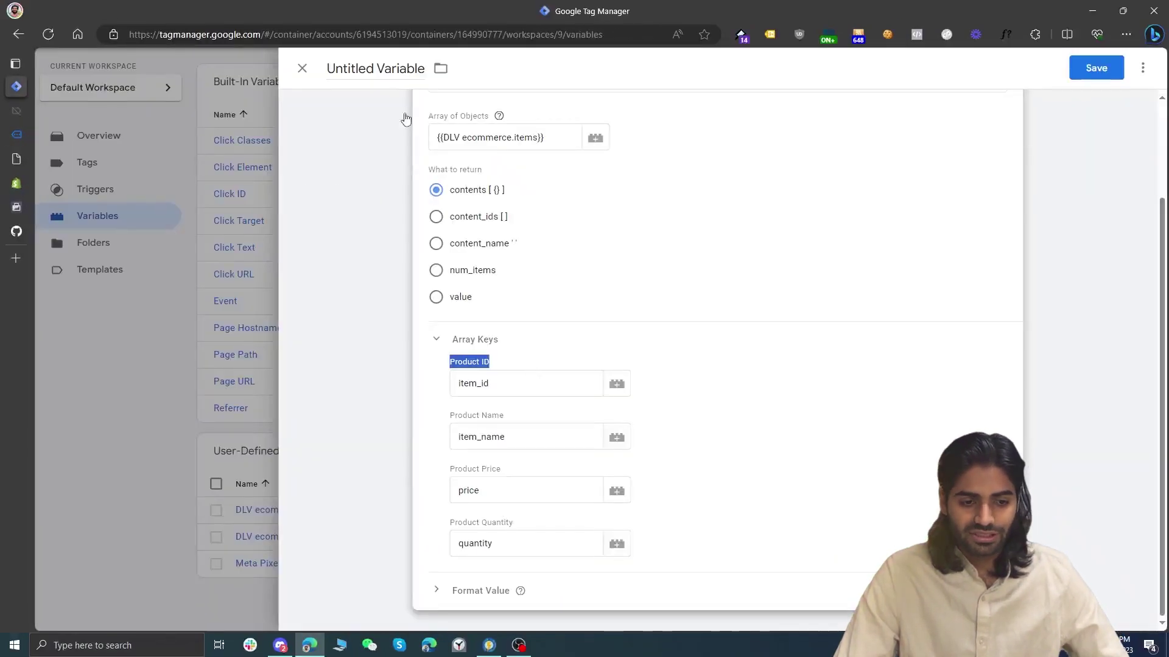
click(355, 69)
text(FPG EI)
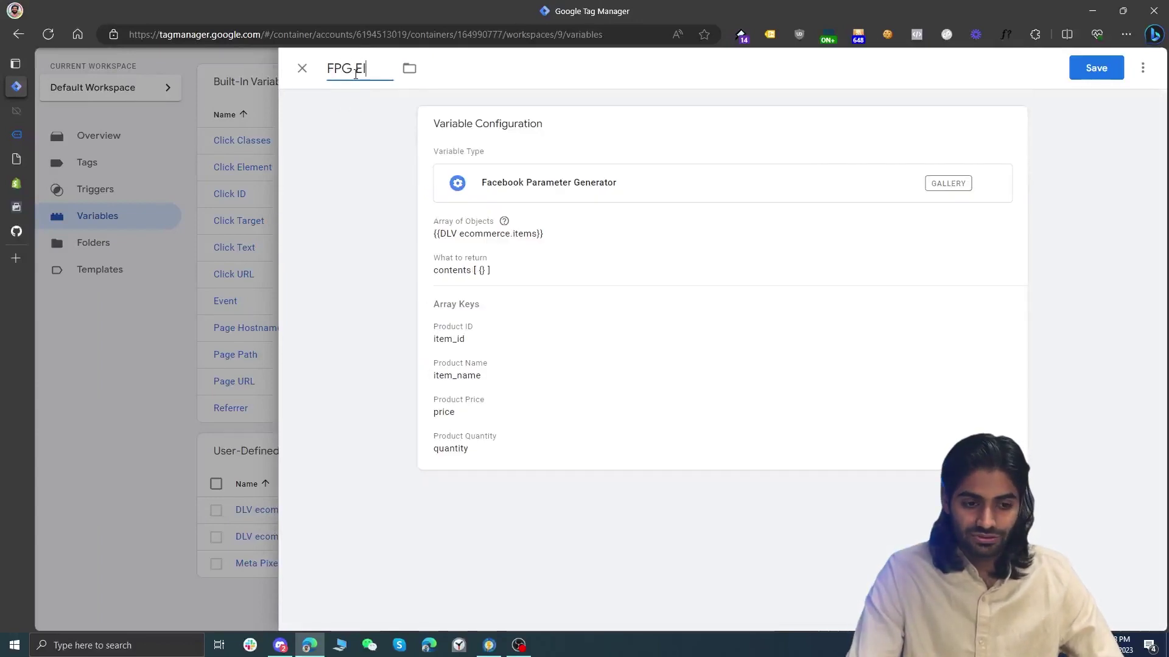
text(PG-EI Contents)
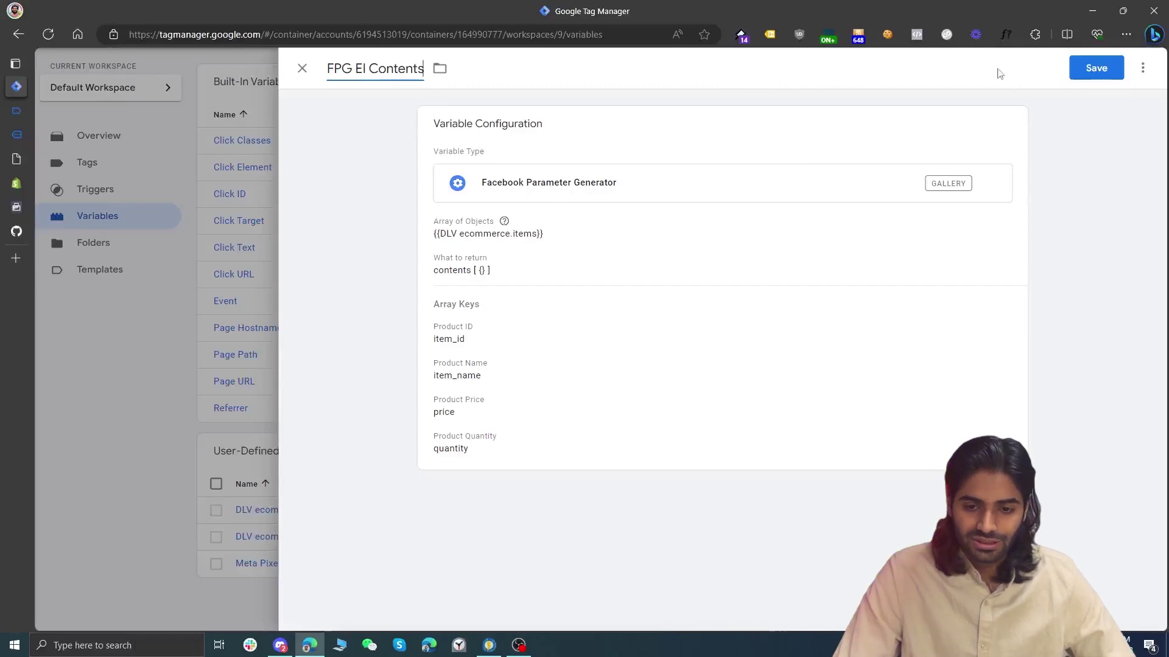
click(1072, 70)
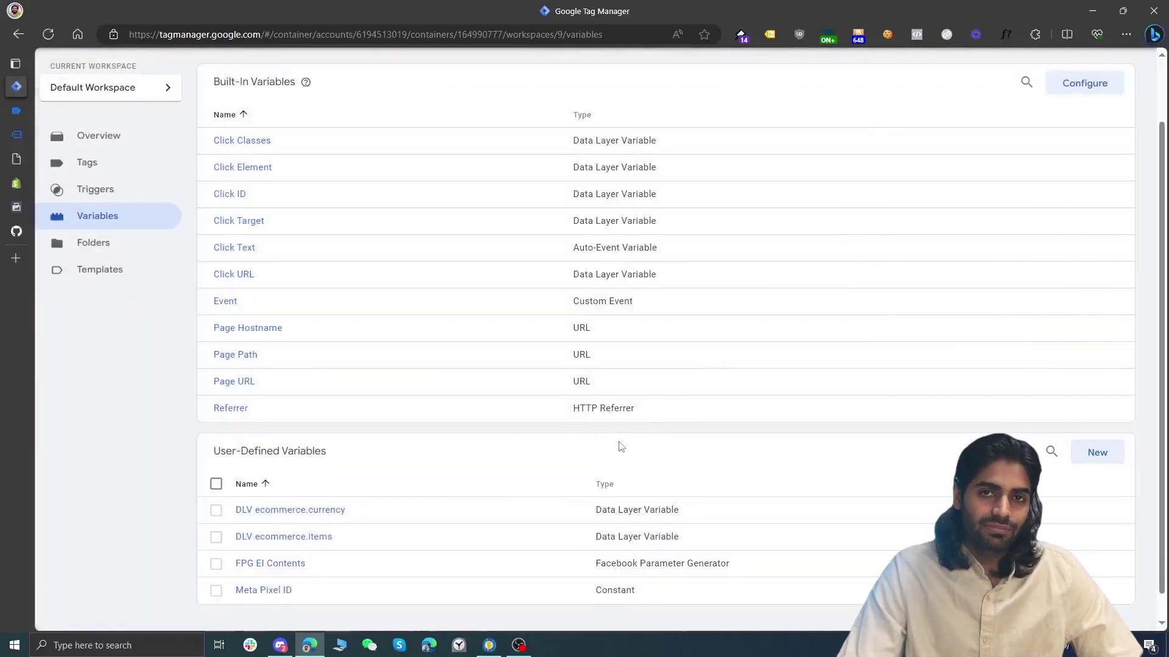
Copy the FPG EI Contents variable, make it return content_ids, rename it FPG EI Content IDs and save it
click(288, 567)
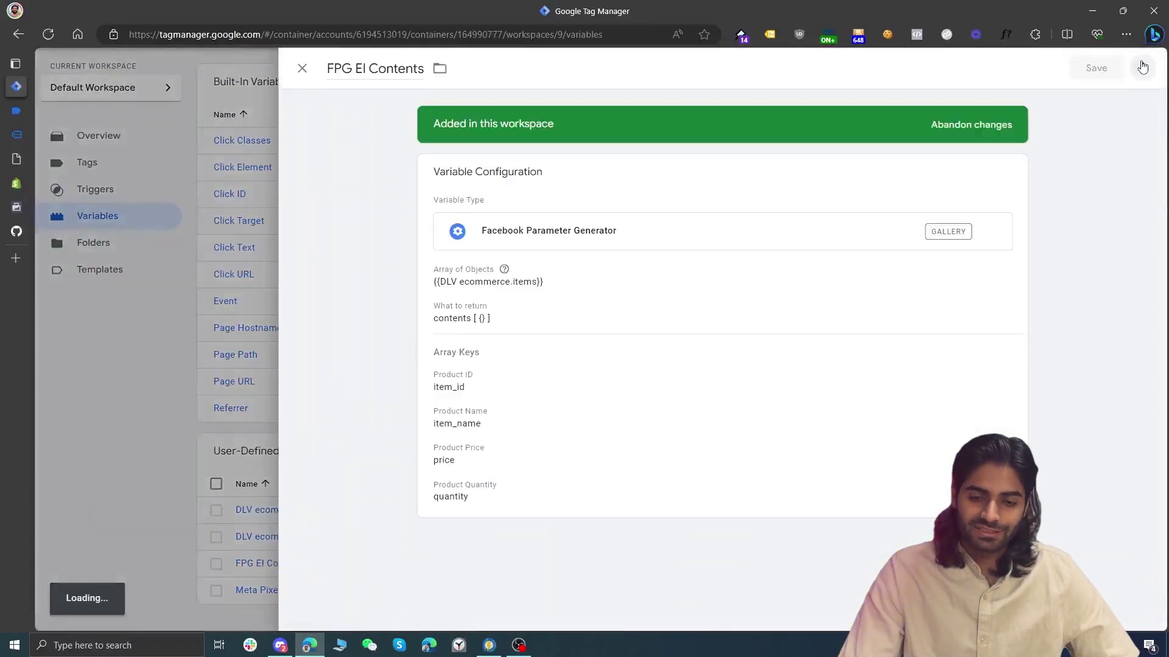
click(1142, 67)
click(1129, 96)
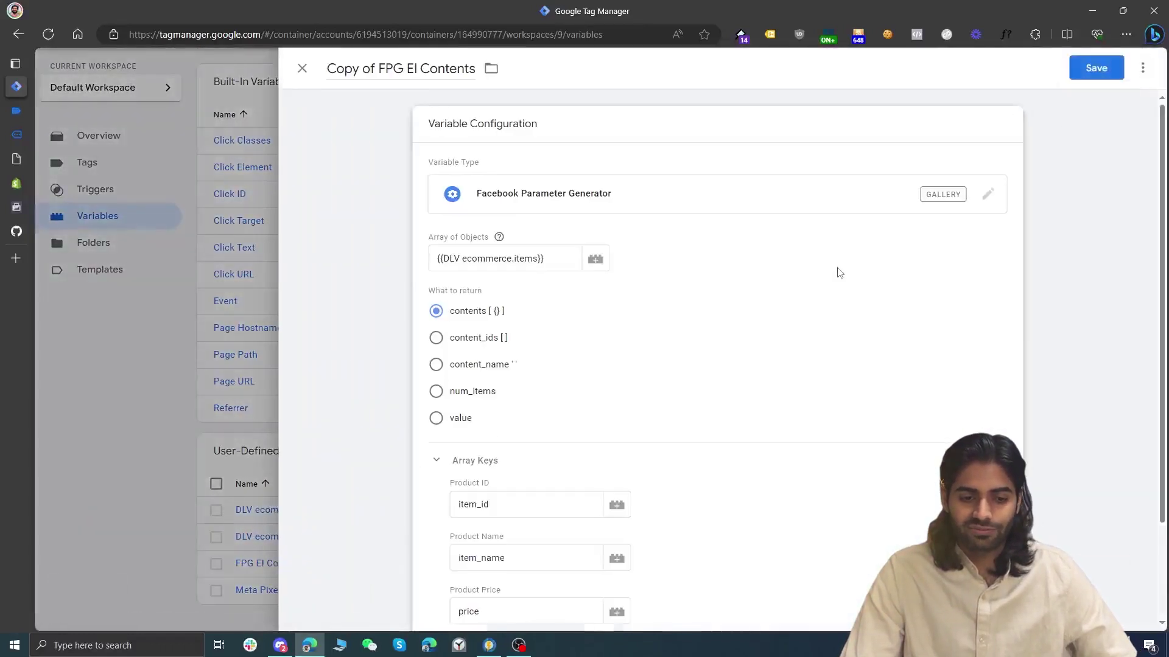
click(502, 338)
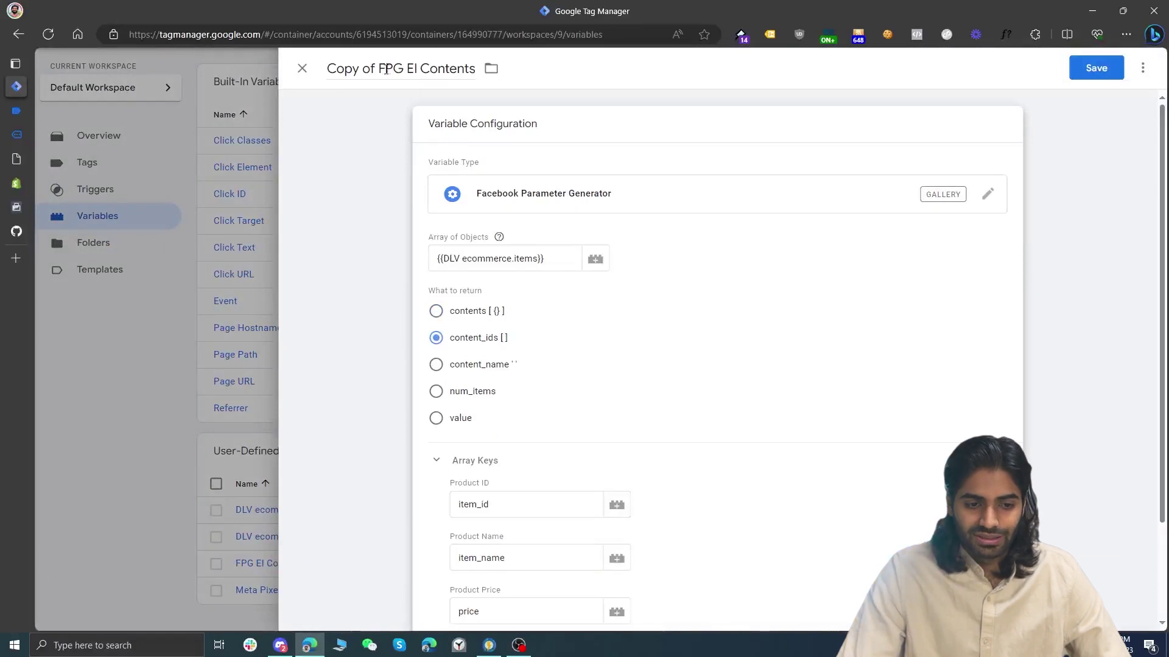
drag(385, 70, 305, 72)
key(BackSpace)
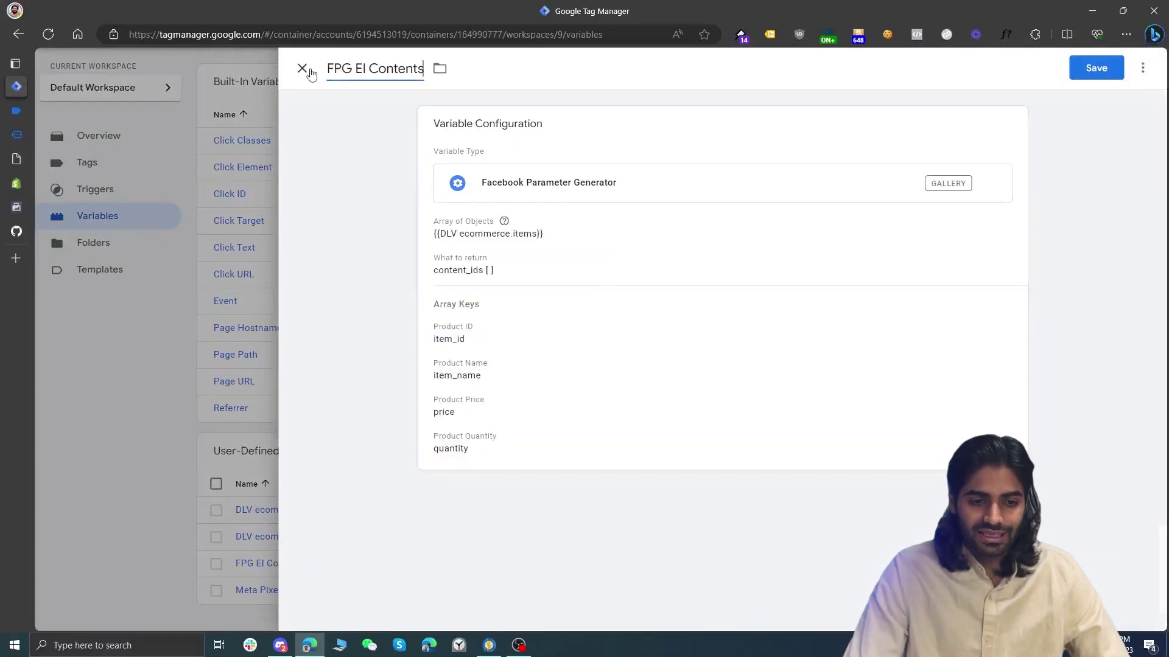
text(IDs)
click(1084, 68)
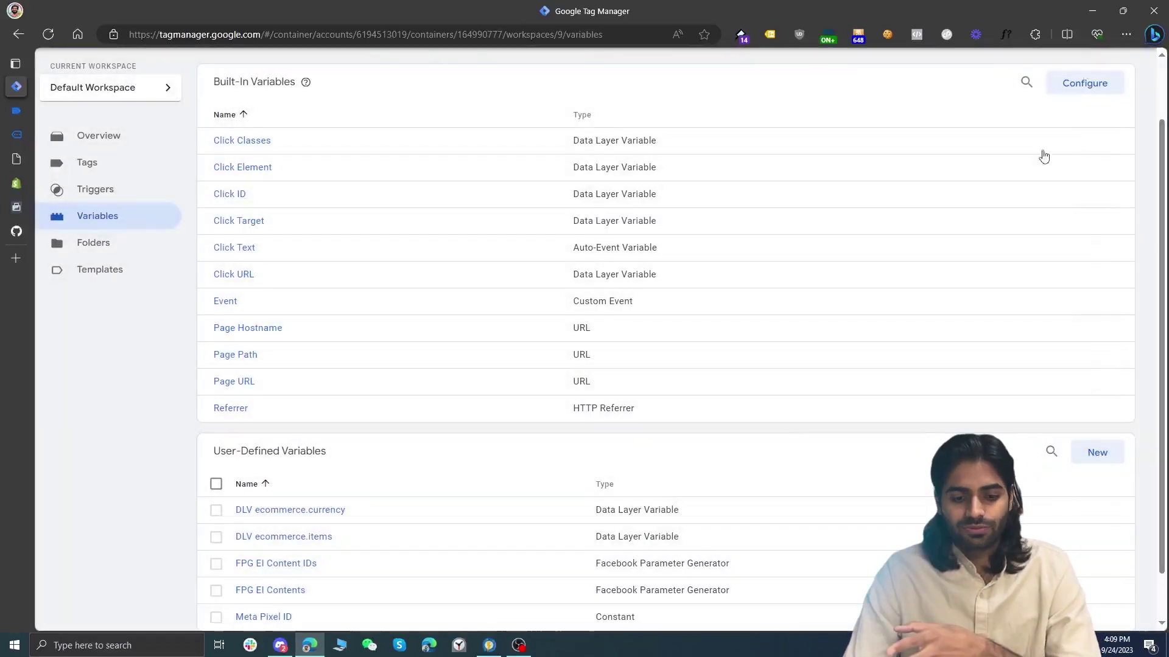
Copy the FPG EI Content IDs variable, make it return content_name, rename it FPG EI Content Name and save it
click(306, 563)
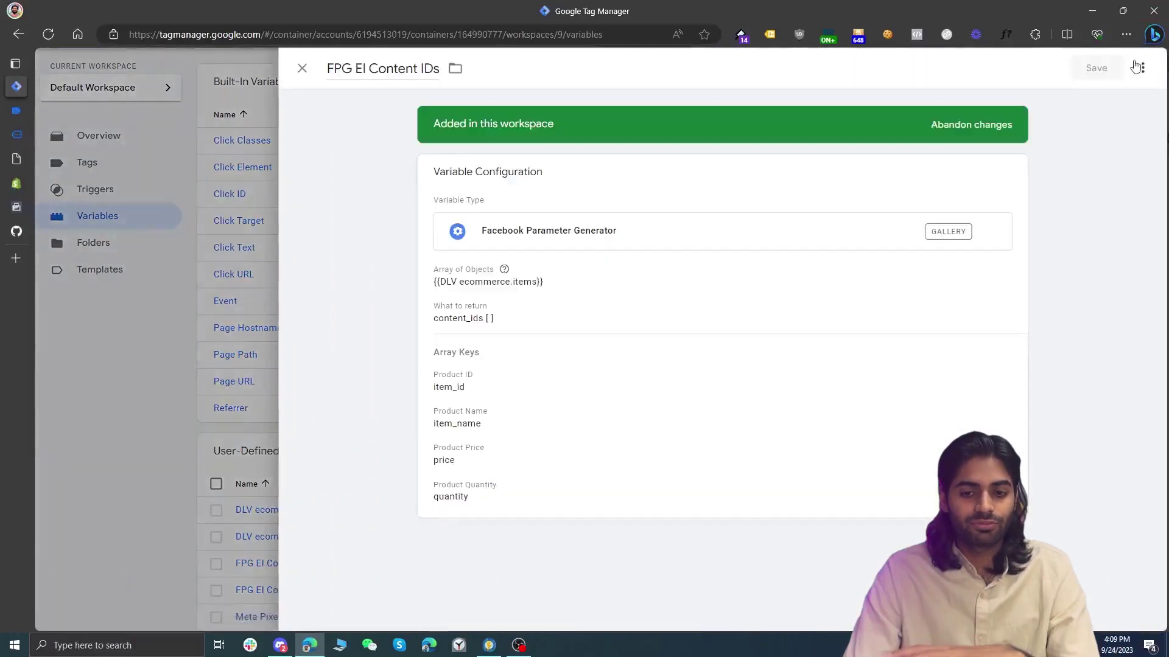
click(1143, 69)
click(1094, 96)
click(468, 369)
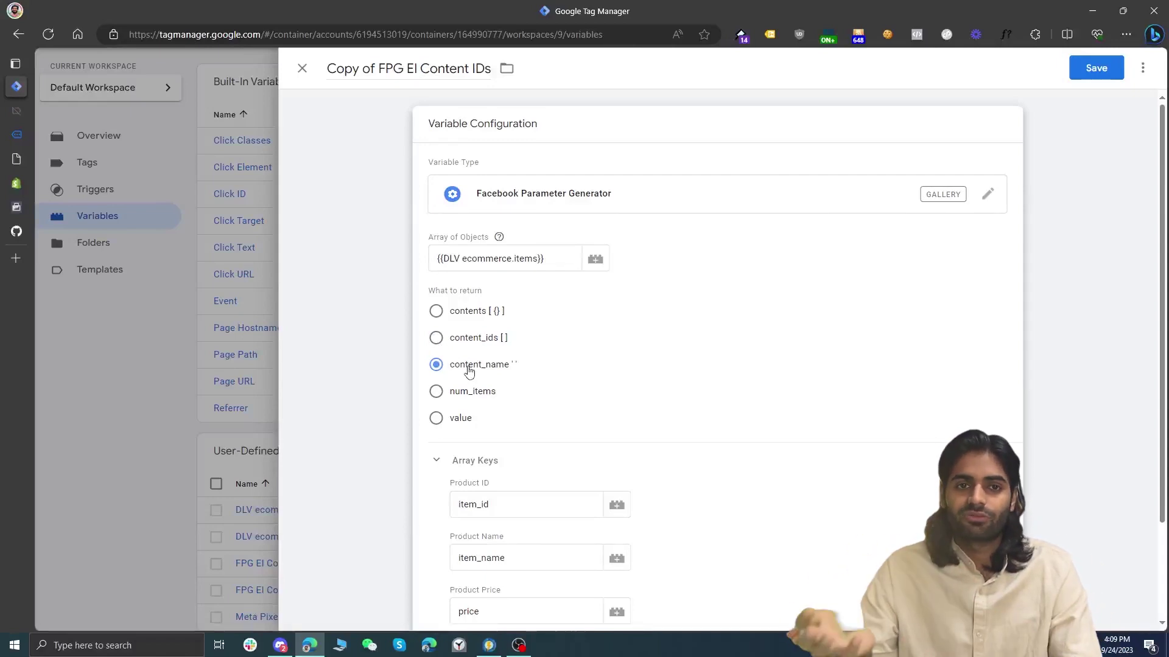
click(425, 66)
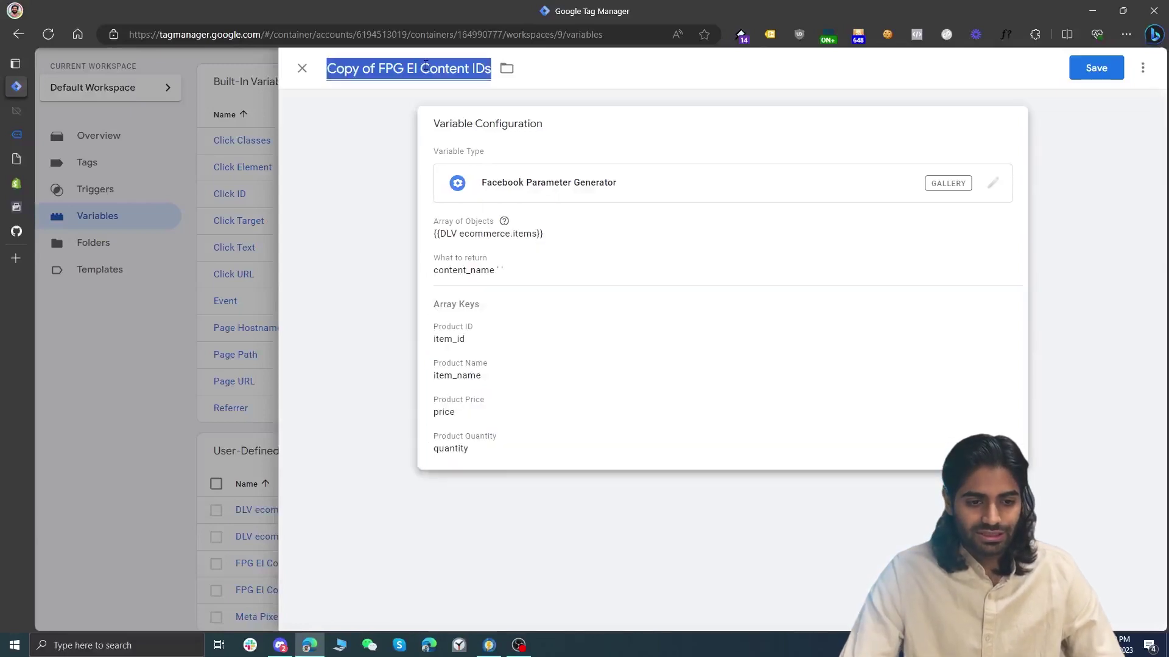
text(FPG EI)
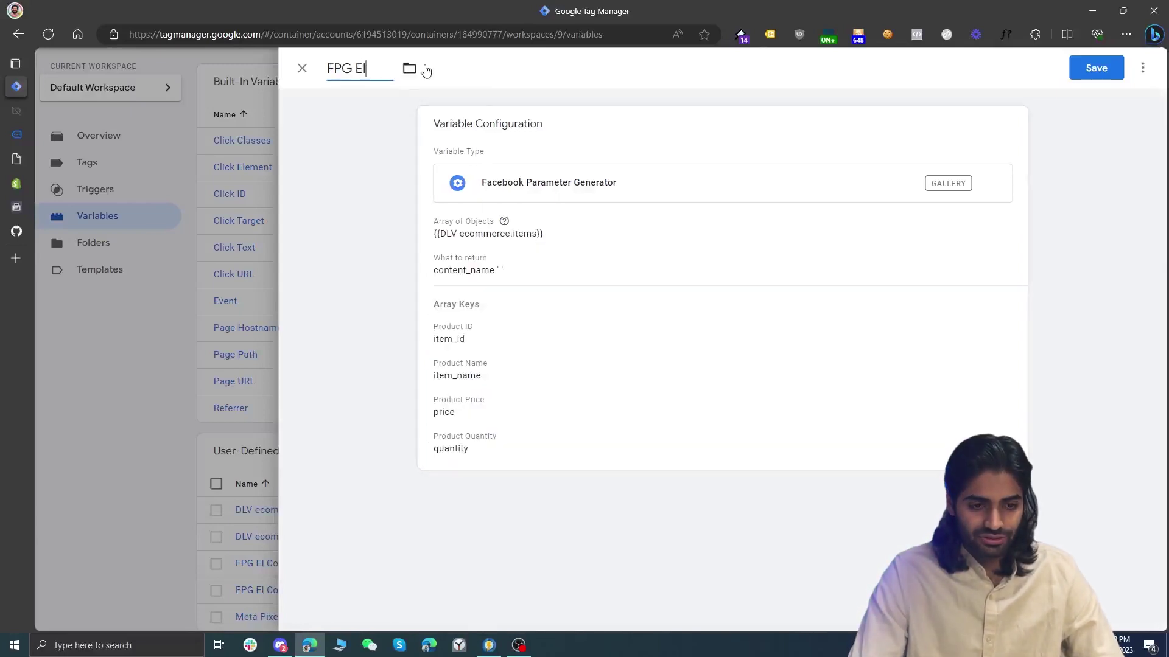
text( Content Name)
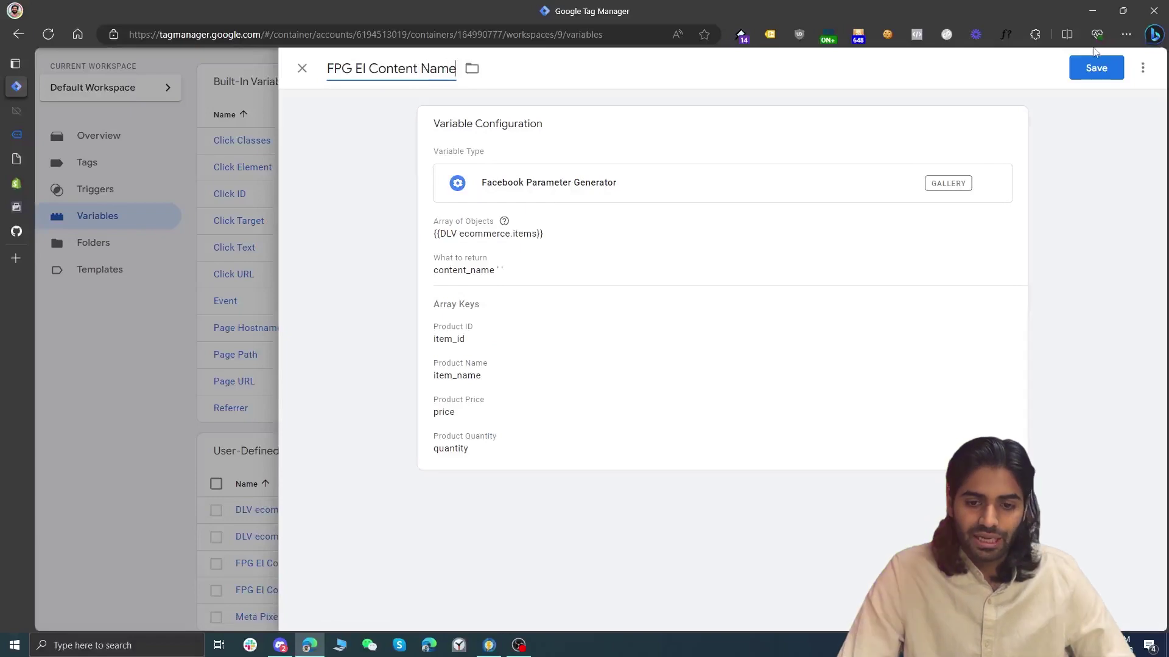
key(Return)
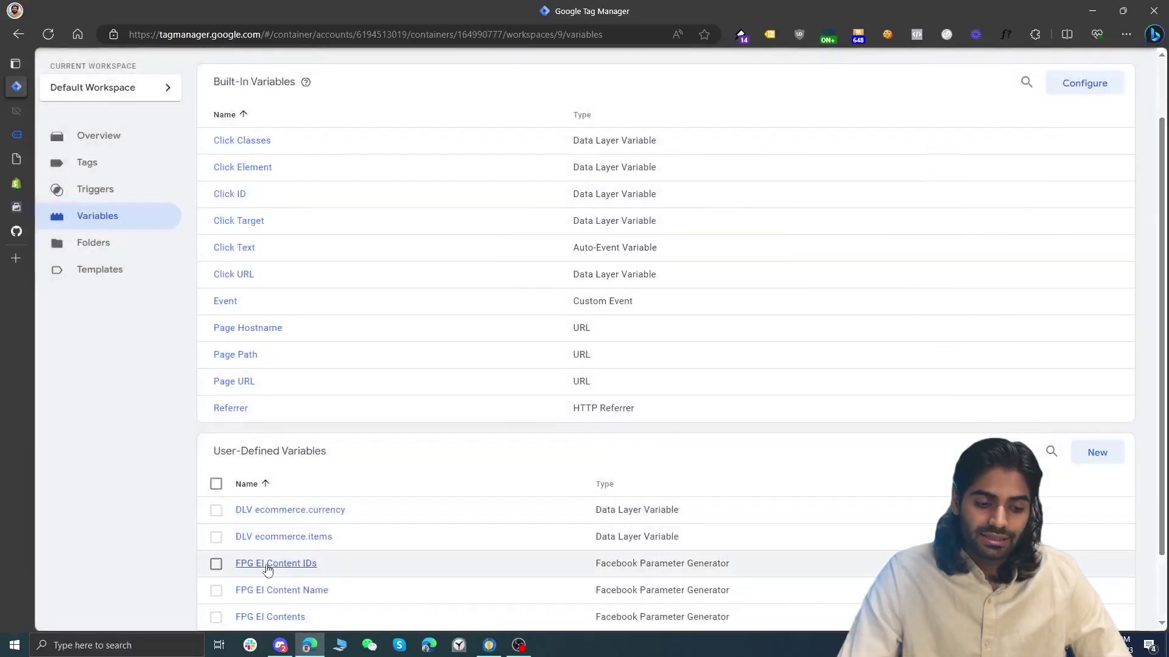
Make a copy of the FPG EI Content IDs variable and set the copy to return num_items
click(261, 561)
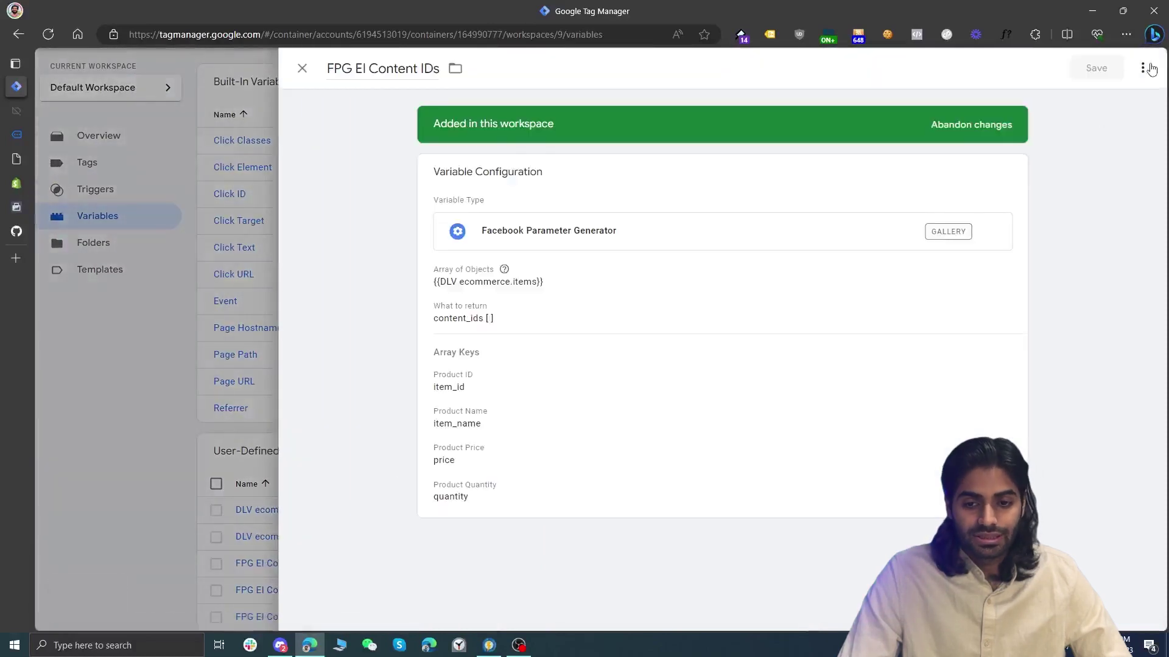
click(1142, 68)
click(1127, 100)
click(734, 287)
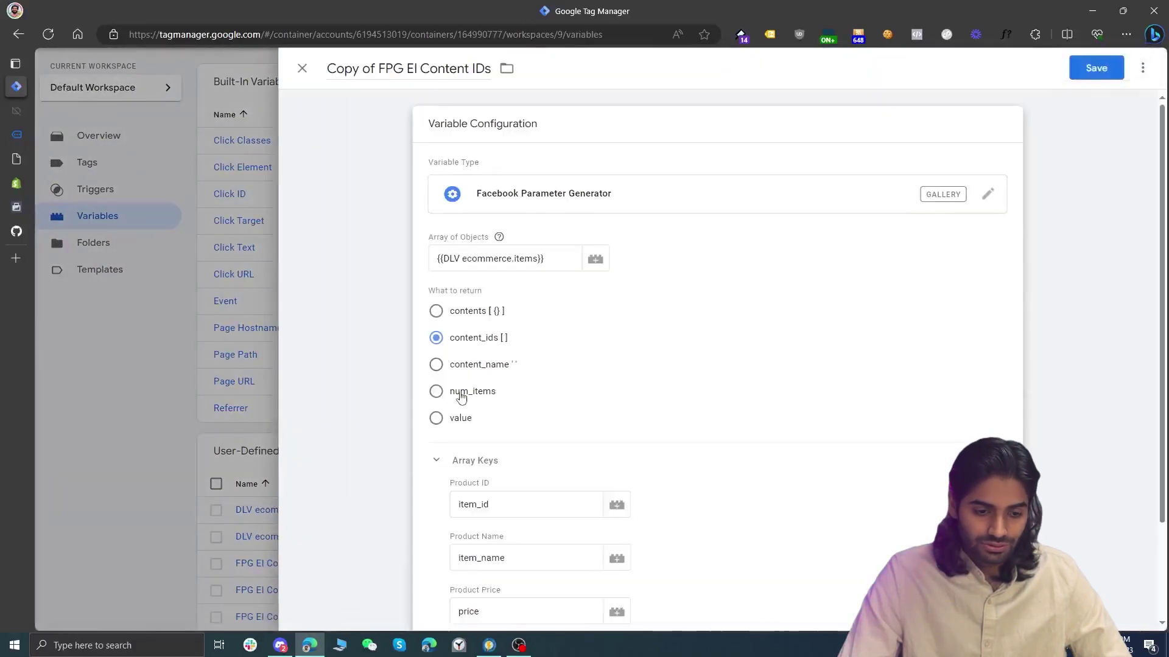
click(460, 394)
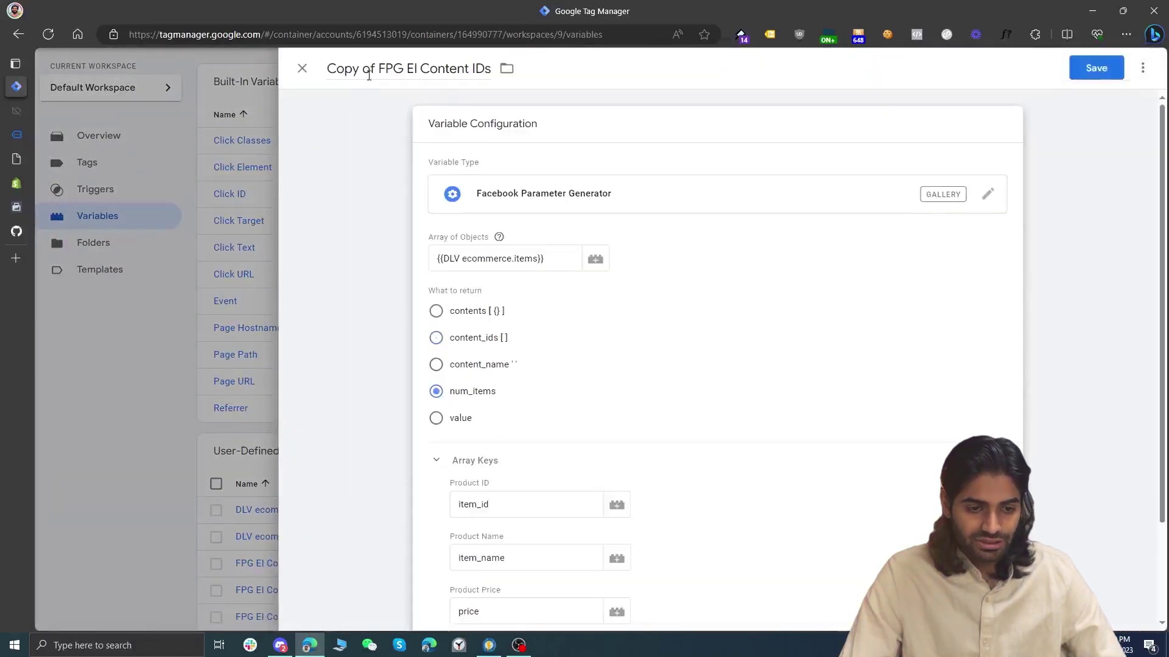
Rename the copied variable FPG EI Num Items and save it
drag(369, 74, 325, 74)
key(BackSpace)
key(Delete)
key(Delete)
key(End)
key(ctrl+BackSpace)
key(ctrl+BackSpace)
text(Num)
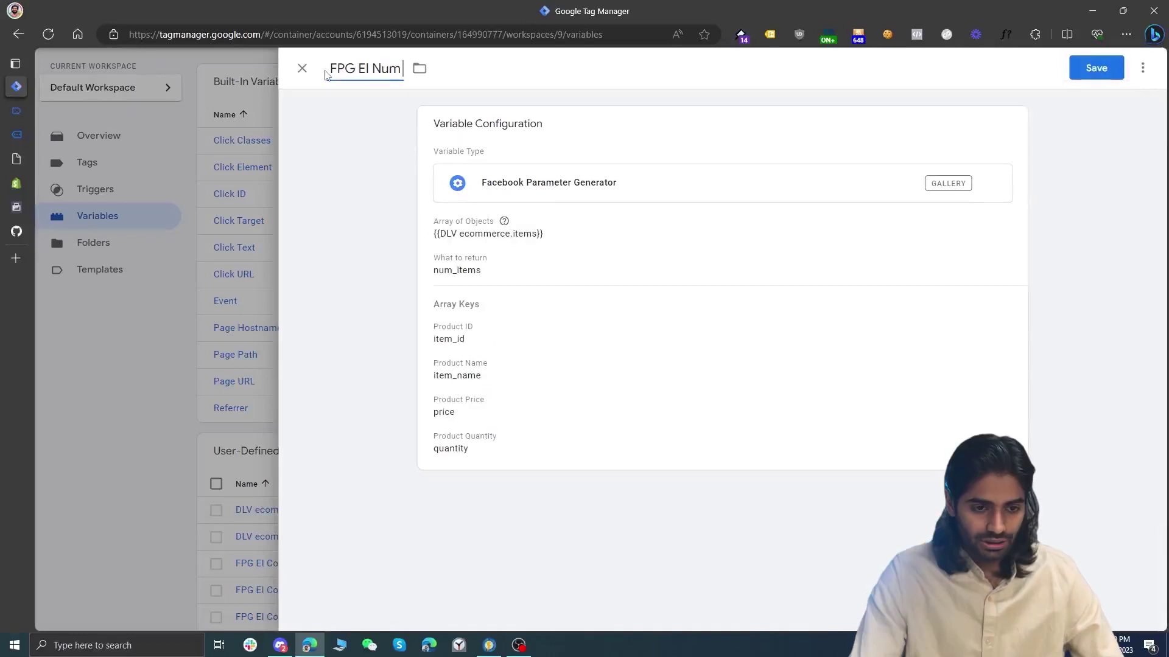
text( Items)
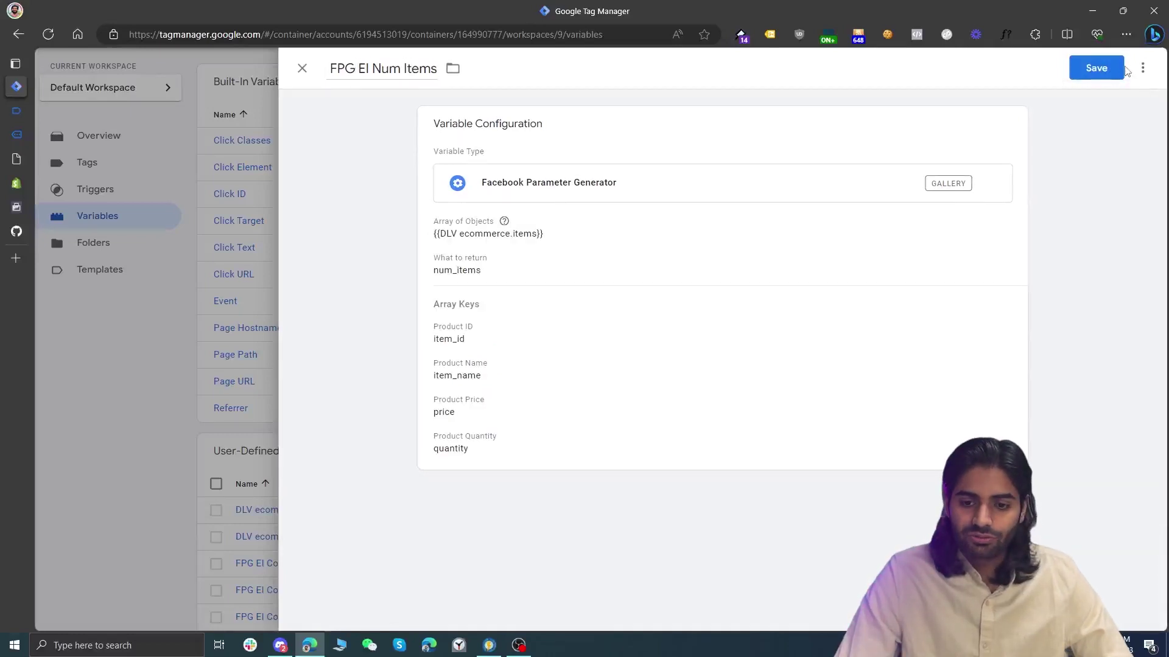
click(1096, 68)
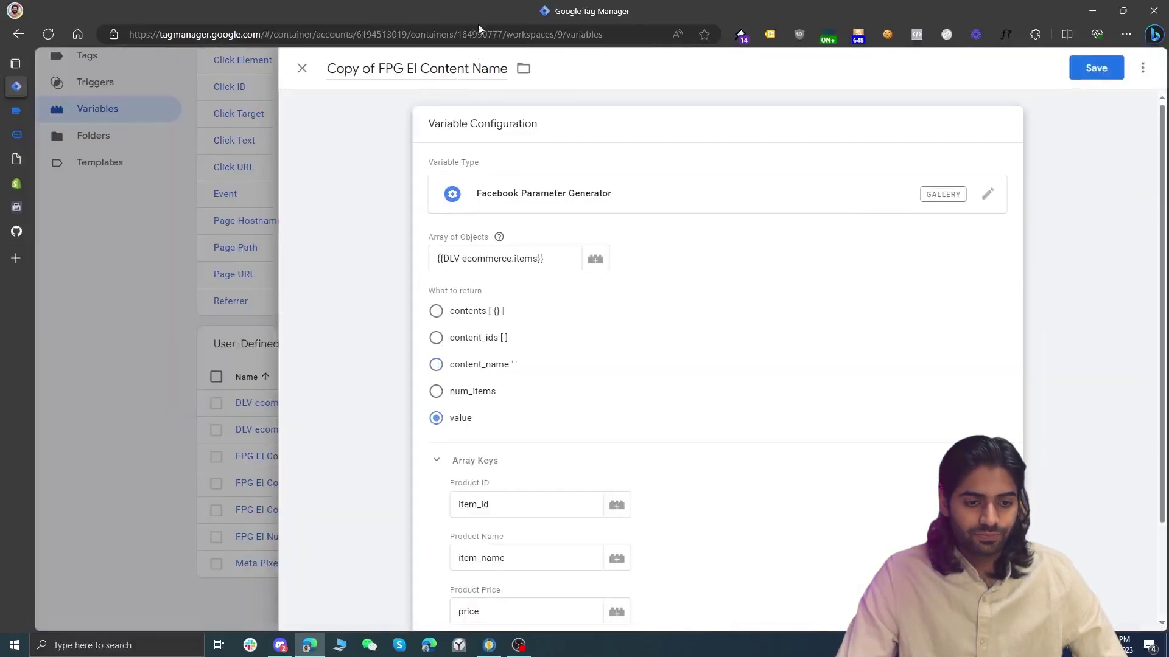
Rename the copy of FPG EI Content Name, which returns value, to FPG EI Value and save it
drag(418, 68, 498, 68)
click(495, 68)
key(BackSpace)
key(BackSpace)
key(BackSpace)
key(BackSpace)
key(BackSpace)
key(BackSpace)
key(BackSpace)
key(BackSpace)
key(BackSpace)
key(BackSpace)
key(BackSpace)
key(BackSpace)
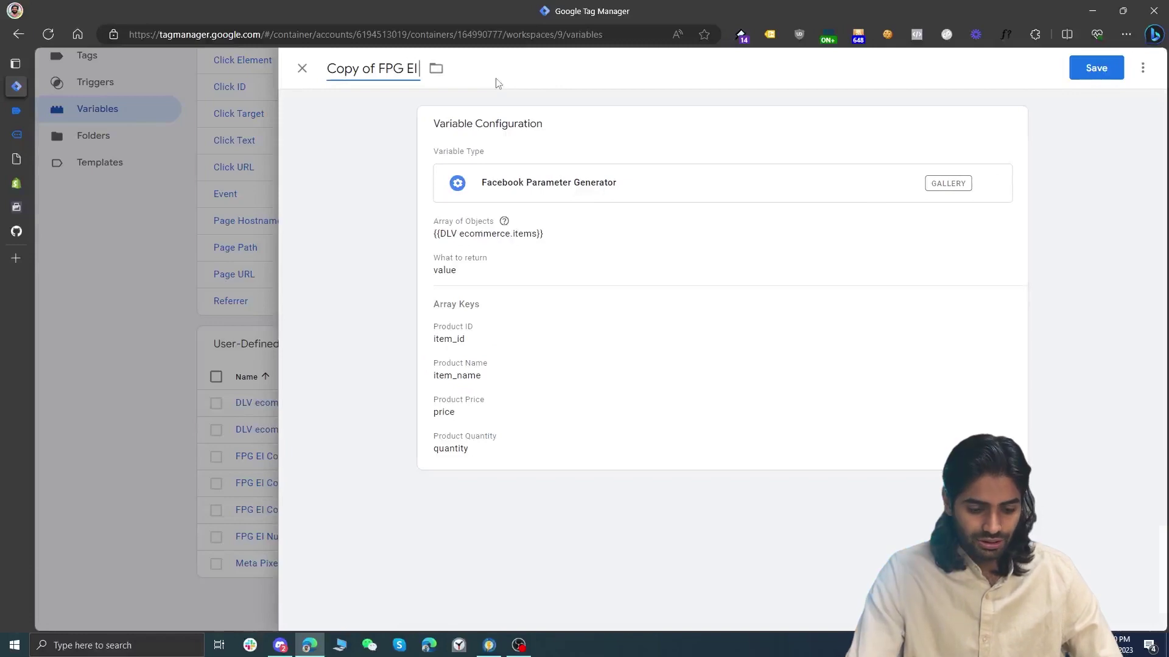
text(Value)
key(Home)
key(Delete)
key(Delete)
key(Delete)
key(Delete)
key(Delete)
key(Delete)
key(Delete)
key(Delete)
click(1099, 68)
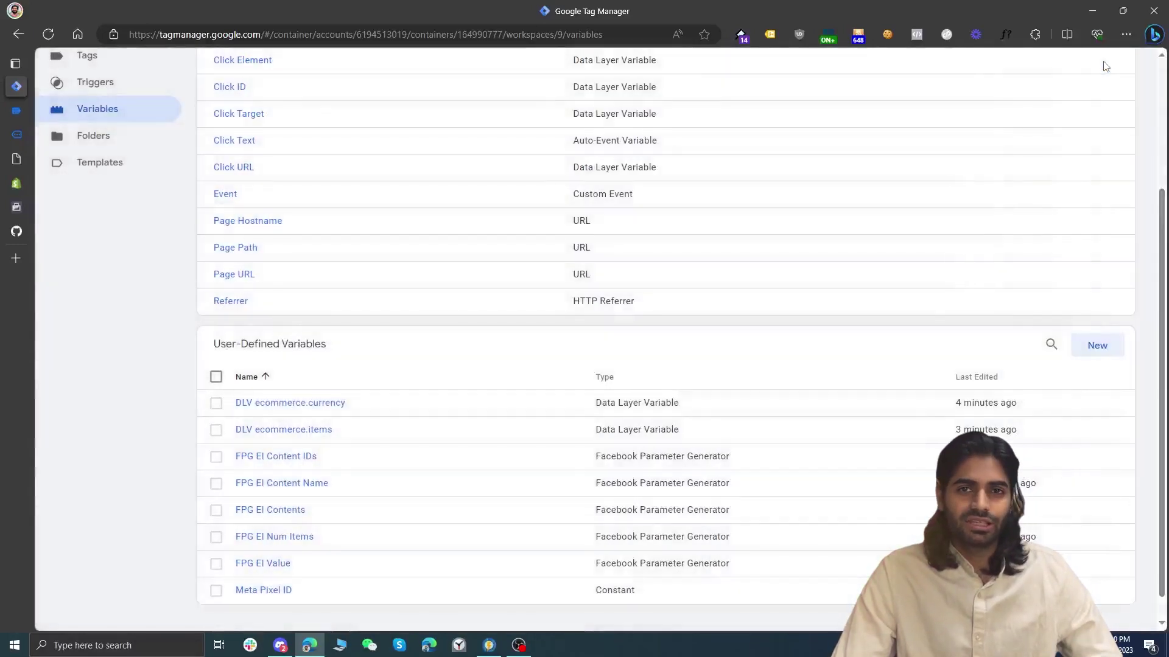
Create a Constant variable with the value product, name it CV product and save it
click(1097, 346)
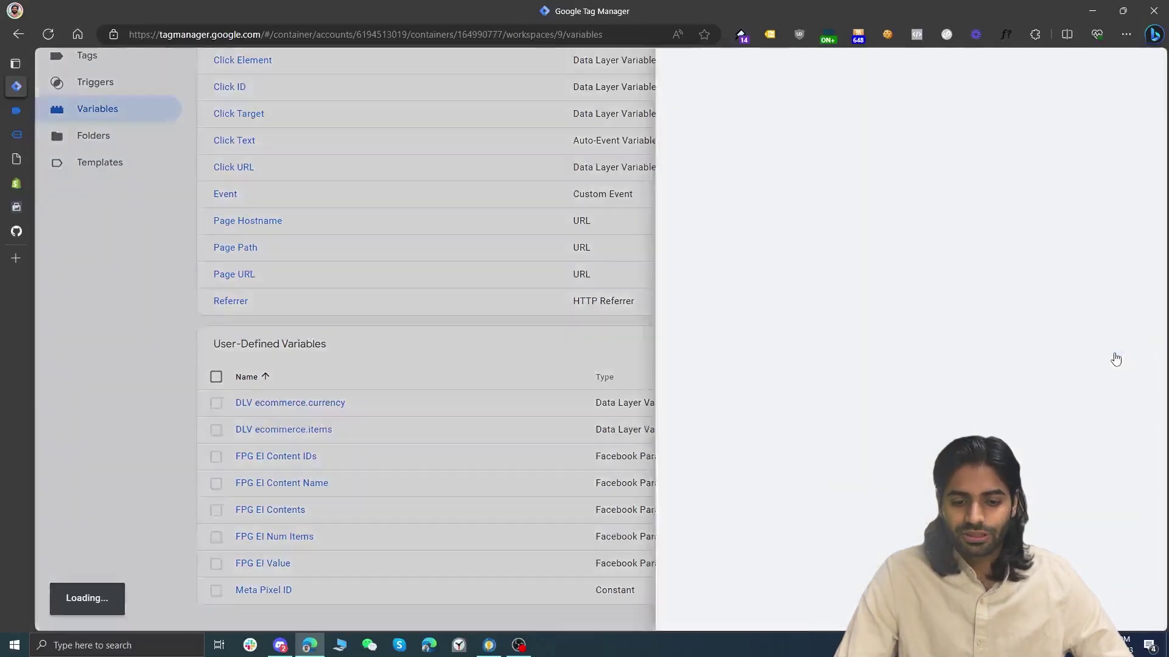
click(922, 121)
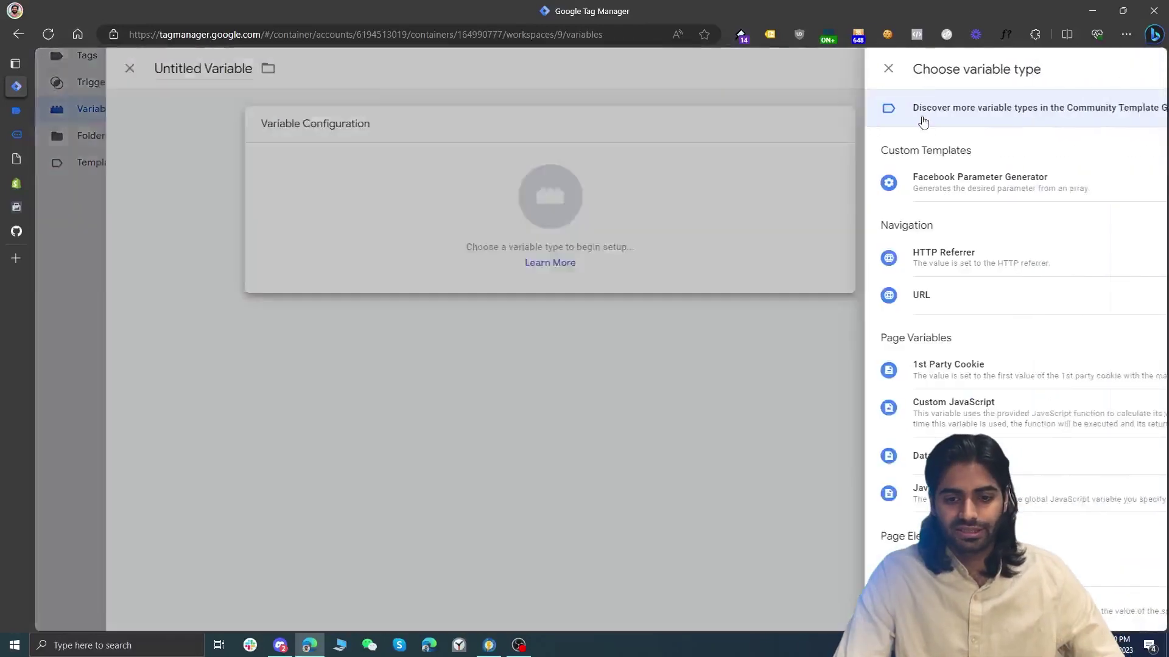
scroll(846, 560, down, 2)
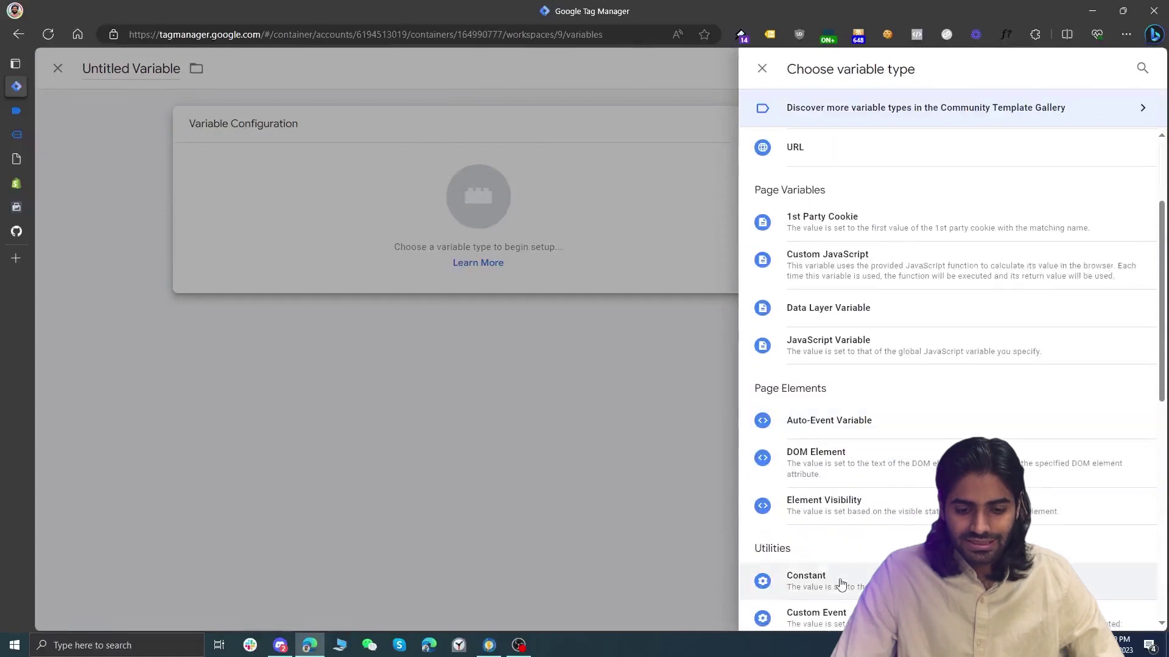
click(839, 583)
click(534, 255)
text(product)
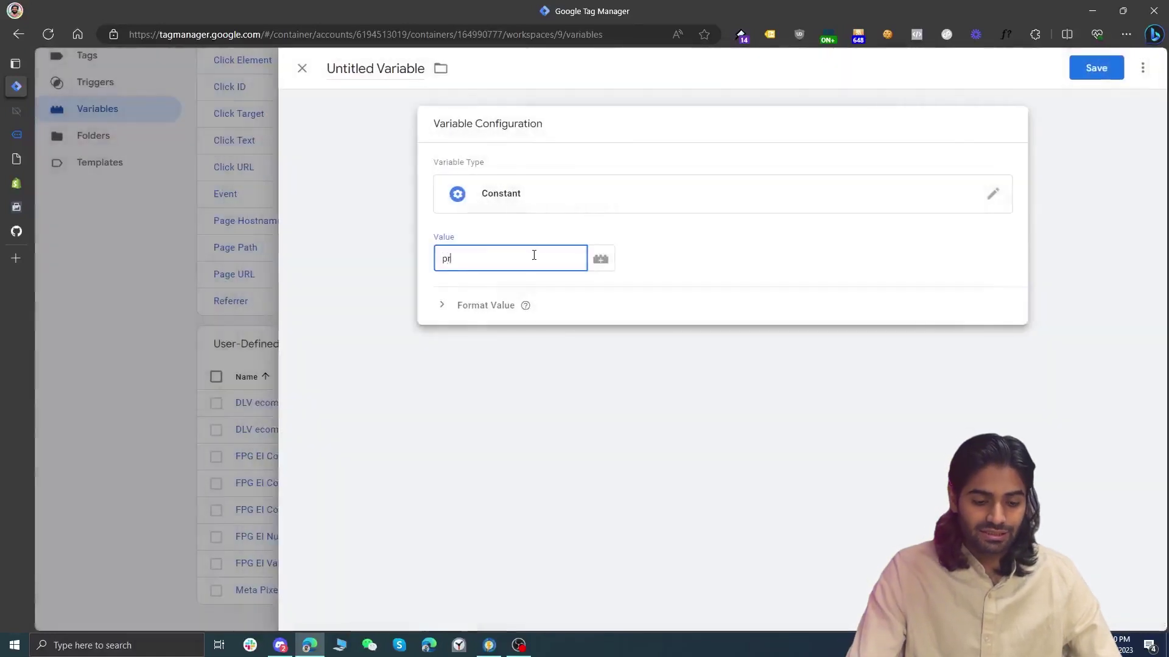
key(ctrl+a)
click(384, 67)
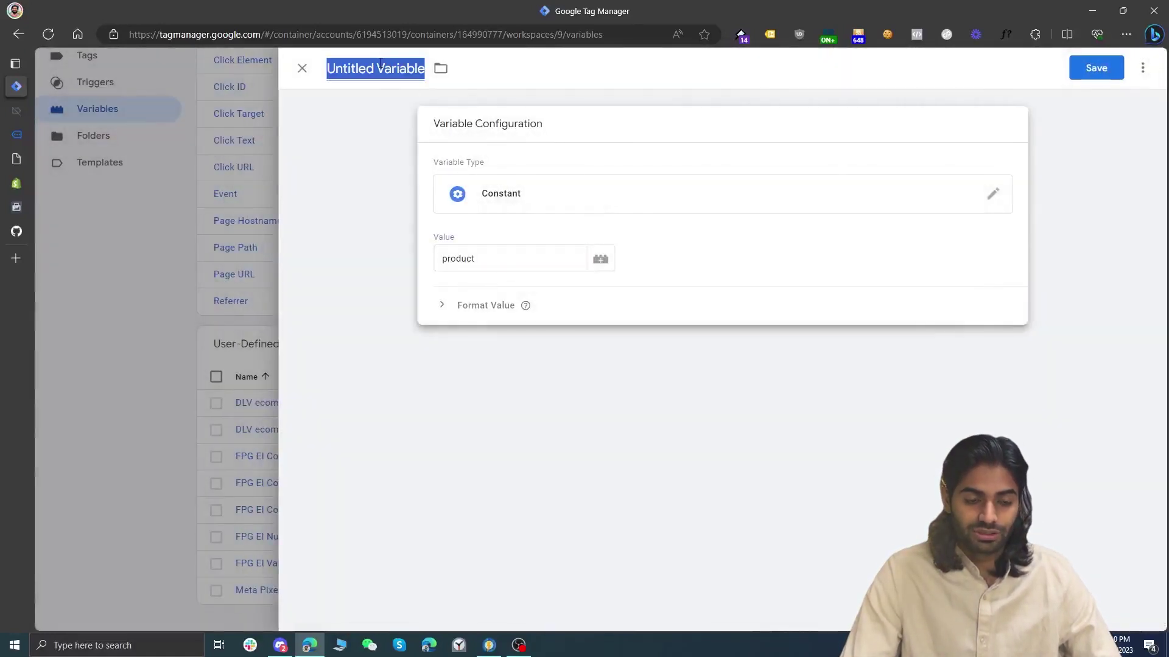
text(CV product)
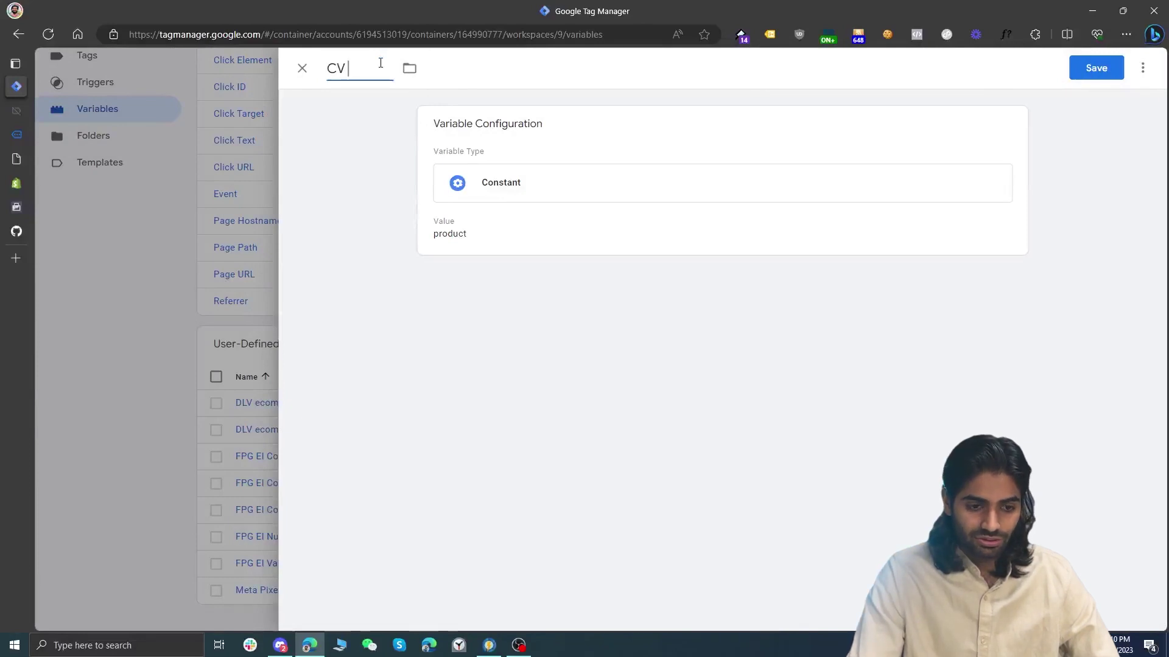
click(1096, 71)
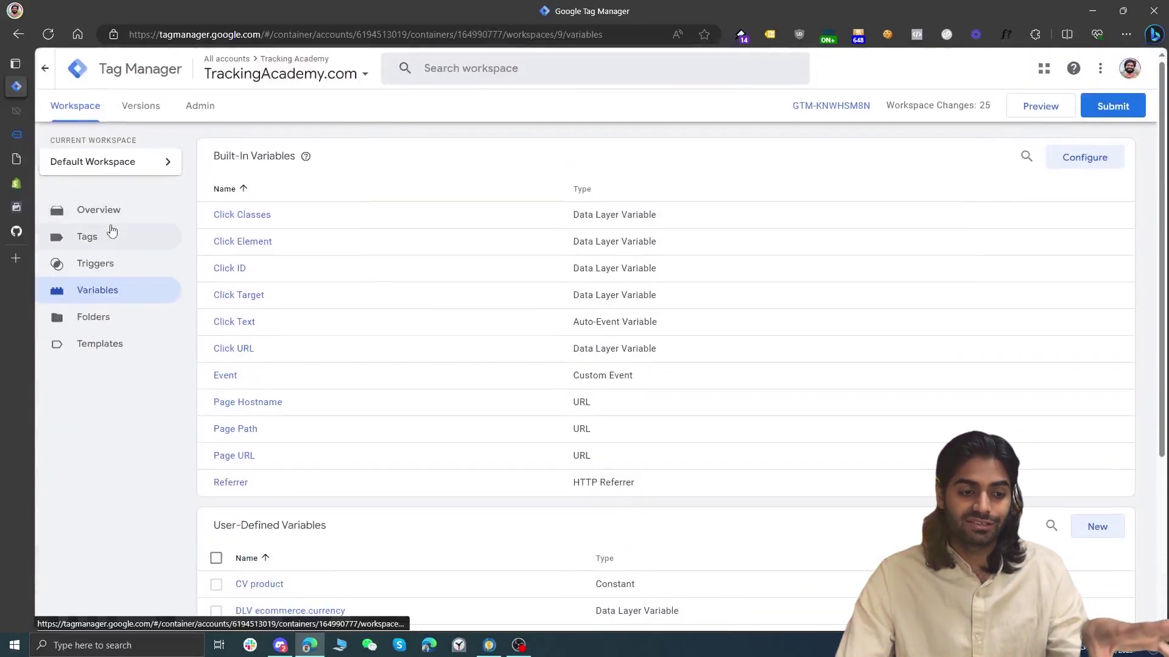
Create a new tag with the CE custom_view_item firing trigger and the Custom HTML tag type
click(110, 234)
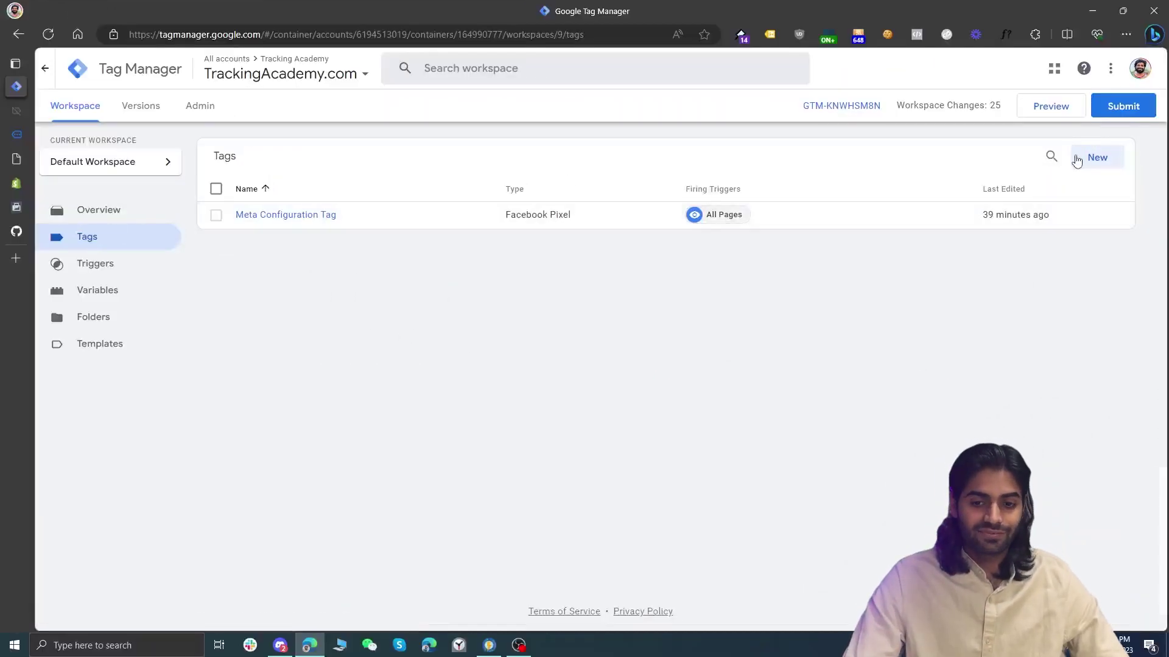
click(1077, 160)
click(586, 341)
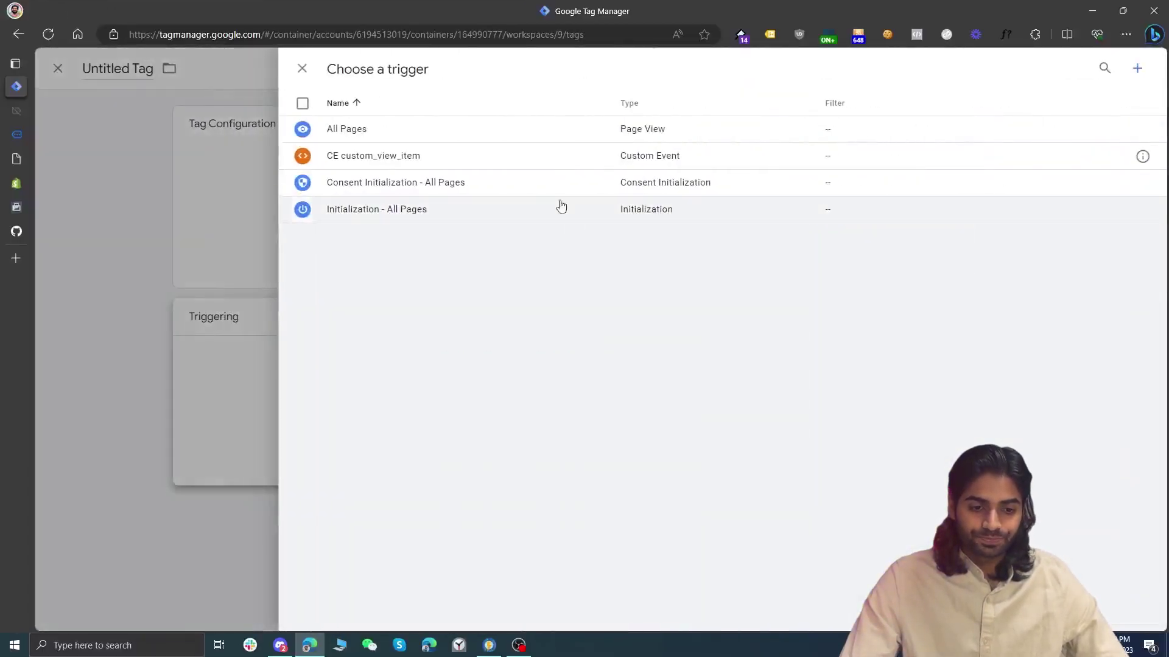
click(521, 161)
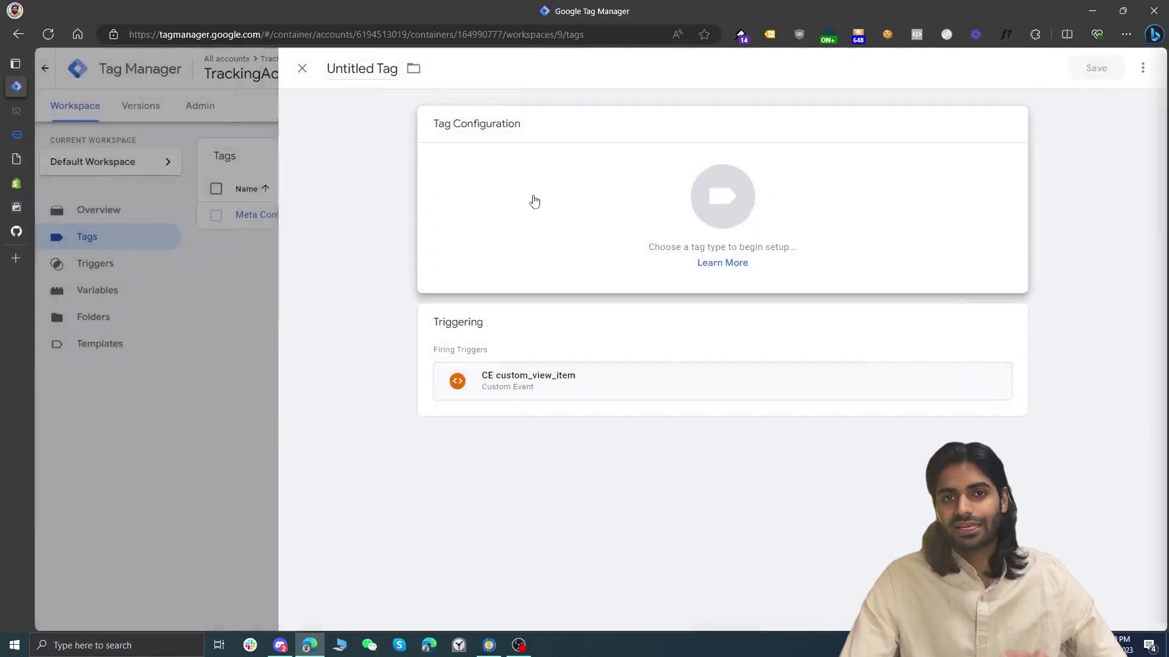
click(535, 201)
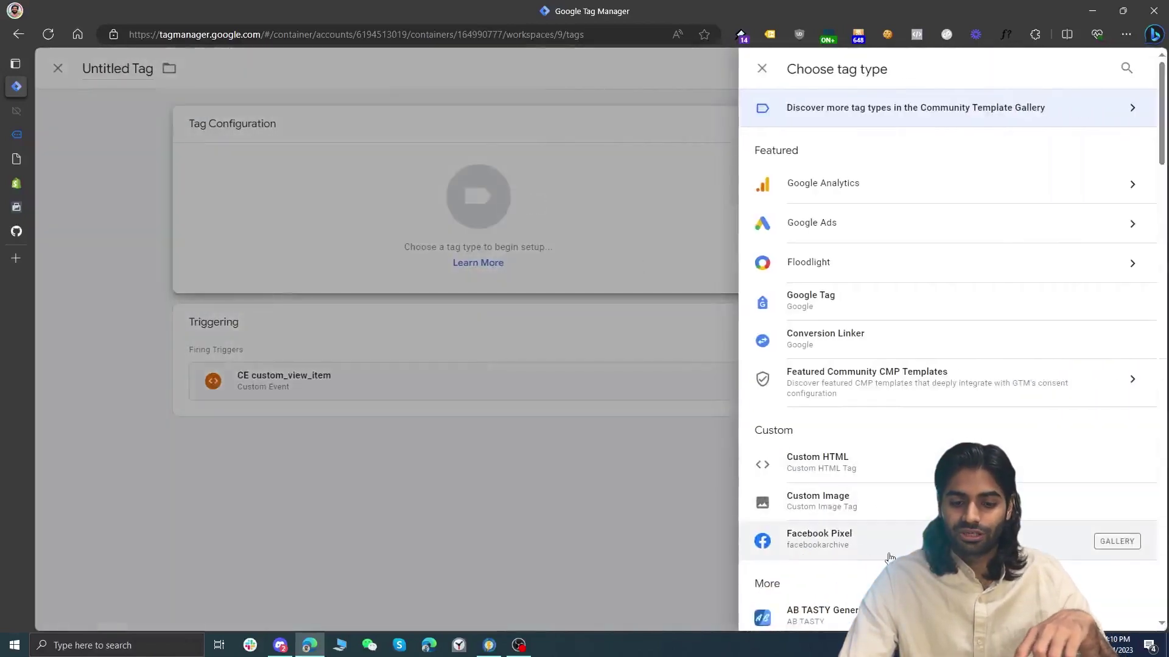
click(887, 477)
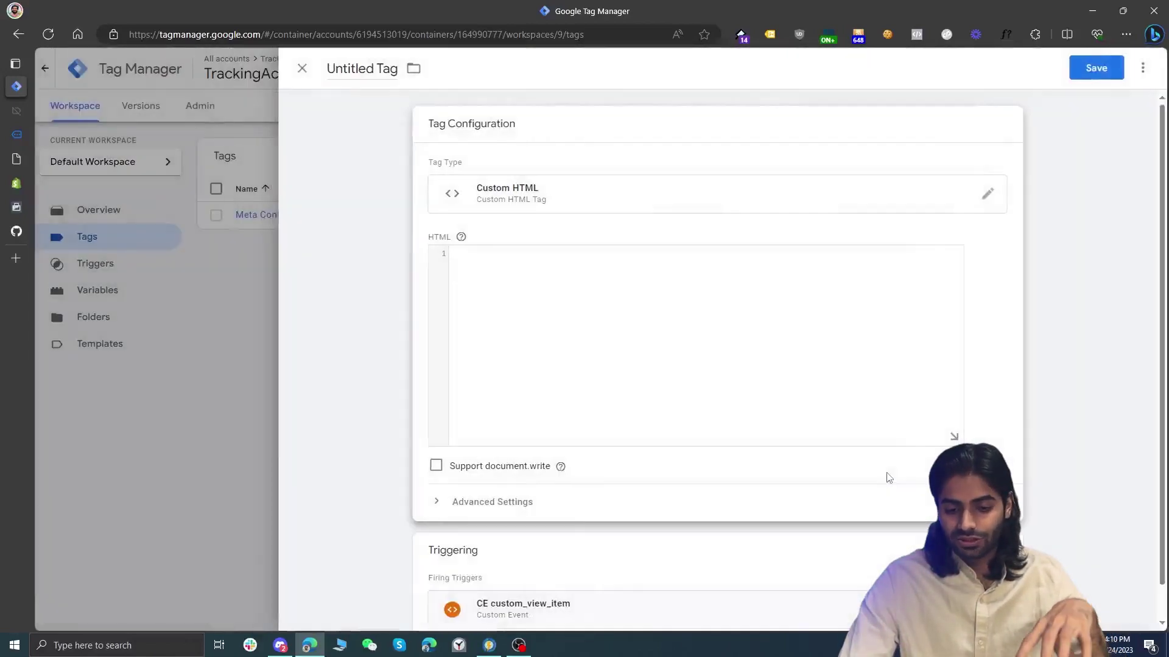
click(733, 328)
text(<)
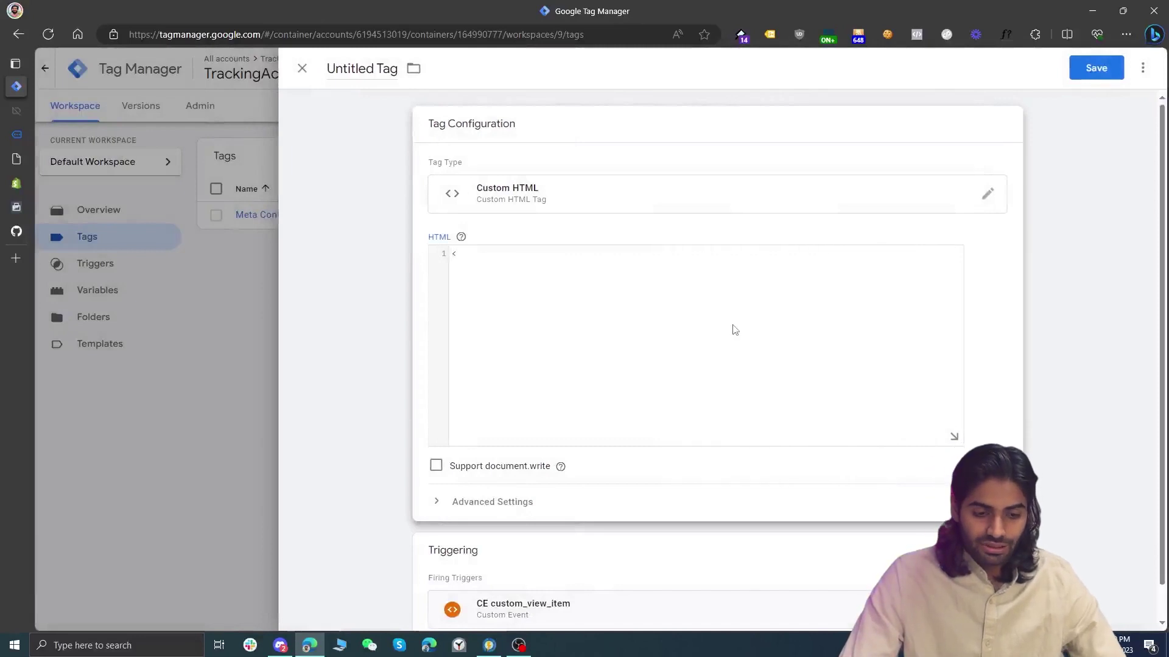
key(BackSpace)
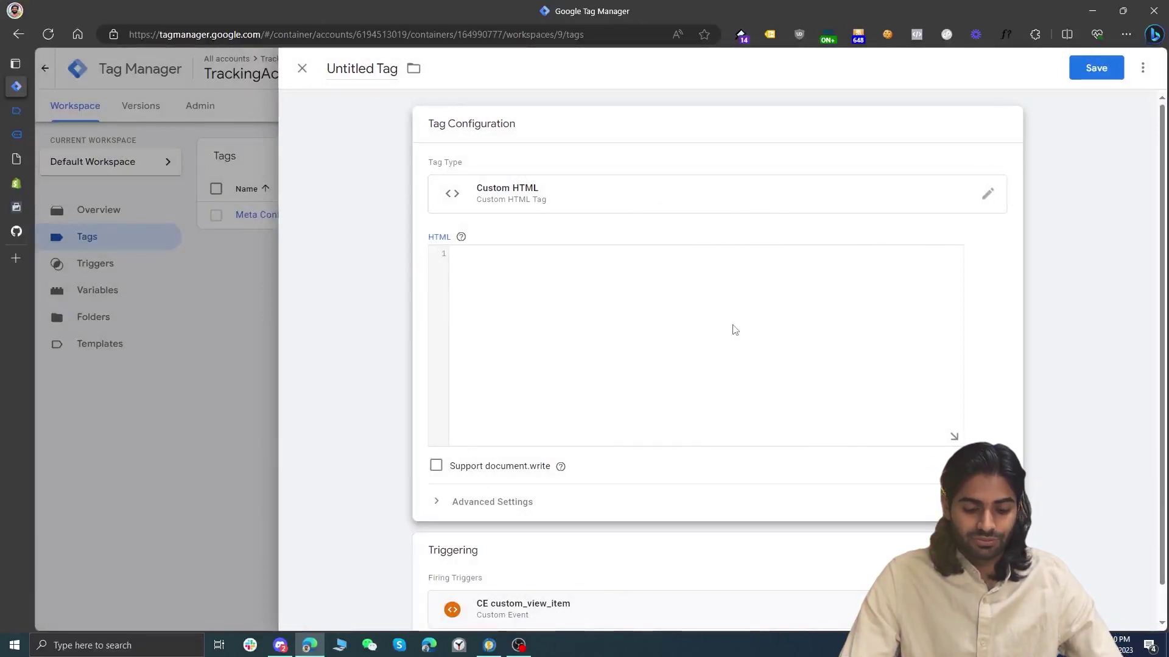
text(<script>)
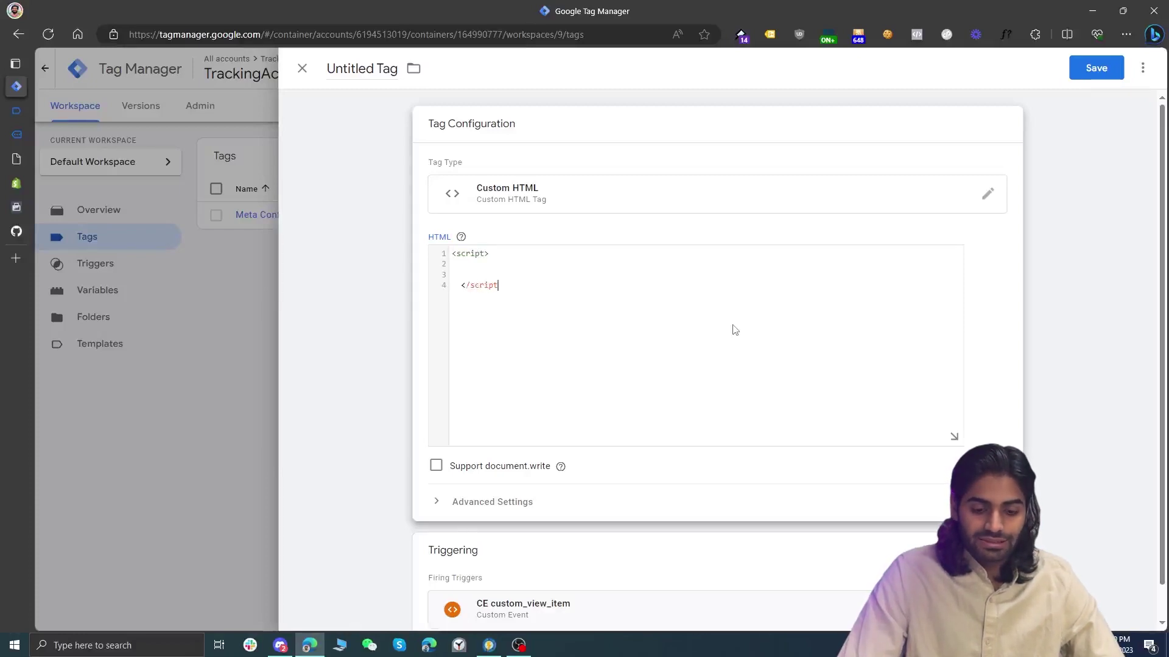
key(Return)
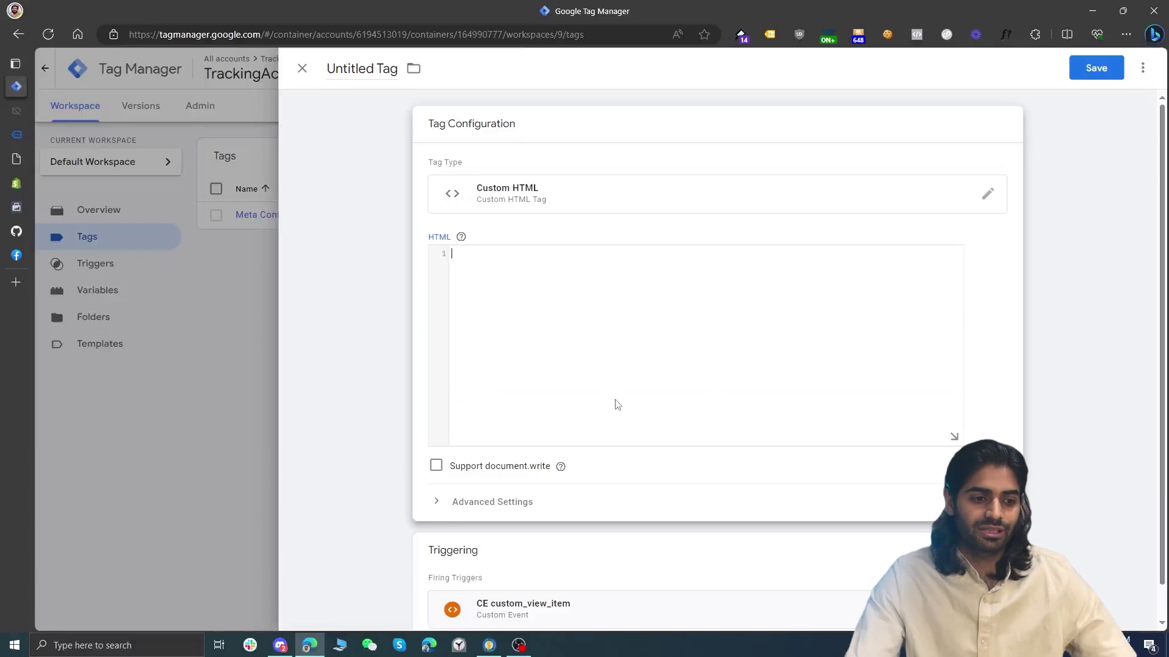
Insert the fbq ViewContent example script from the Meta for Developers Advanced page into the tag's HTML in Tag Manager
click(17, 255)
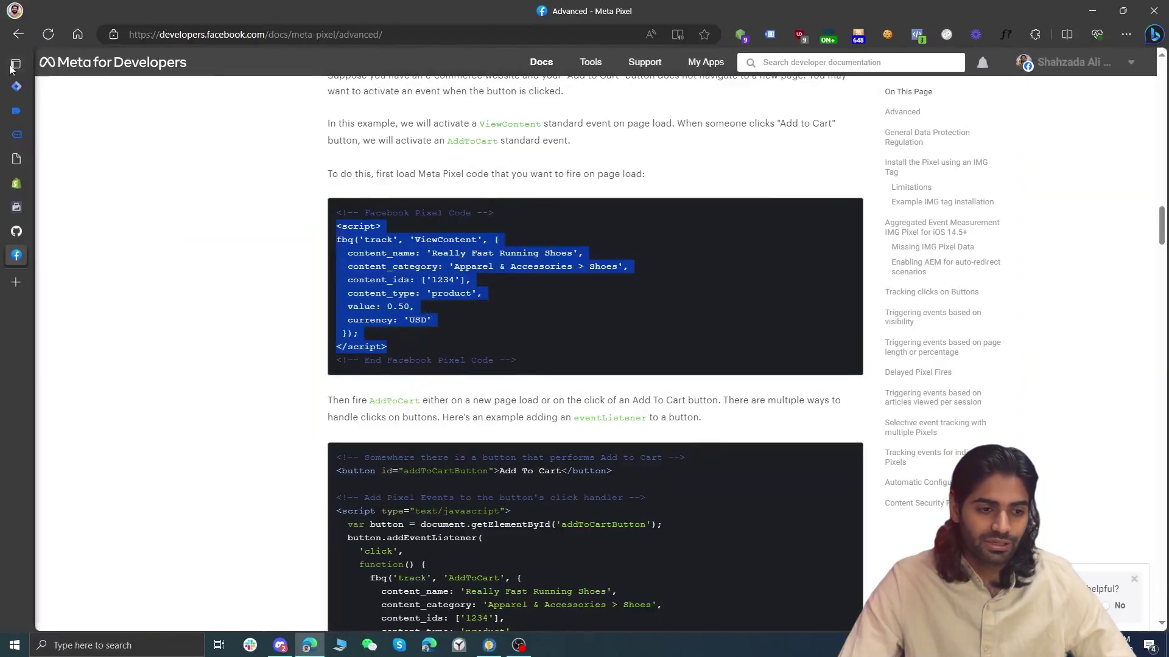
click(37, 86)
text(<script>     fbq('track', 'ViewContent', {     content_name: 'Really Fast Running Shoes',     content_category: 'Apparel & Accessories > Shoes',     content_ids: ['1234'],     content_type: 'product',     value: 0.50,     currency: 'USD'   });   </script>)
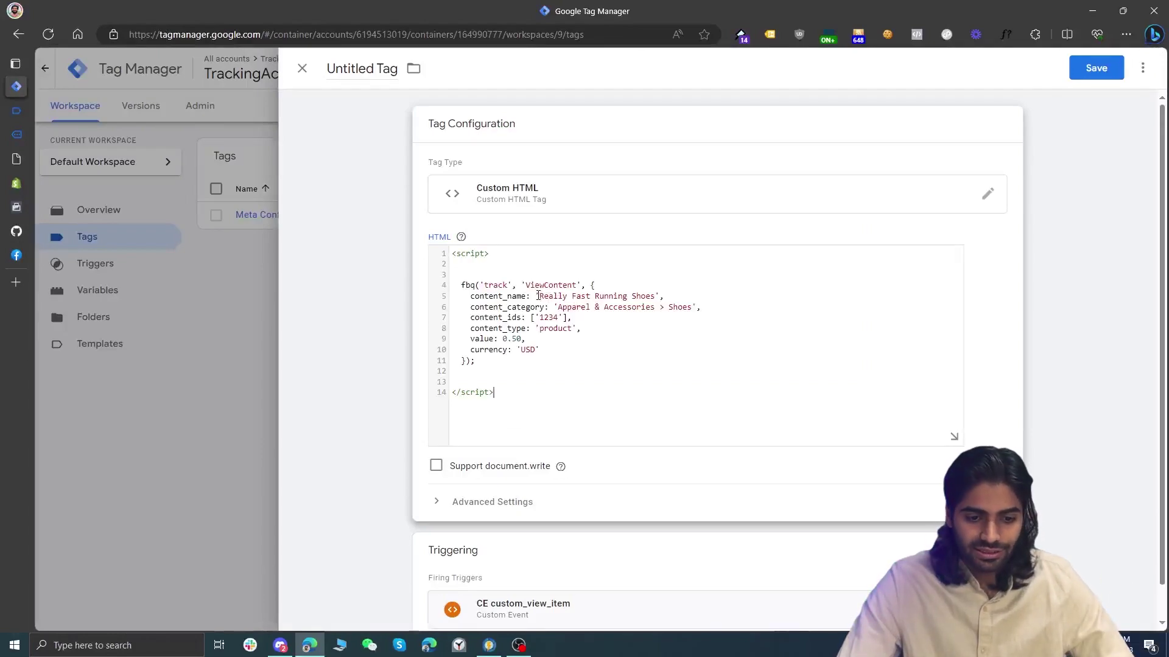
Set content_name in the ViewContent script to {{FPG EI Content Name}} and delete the content_category entry
drag(538, 297, 656, 296)
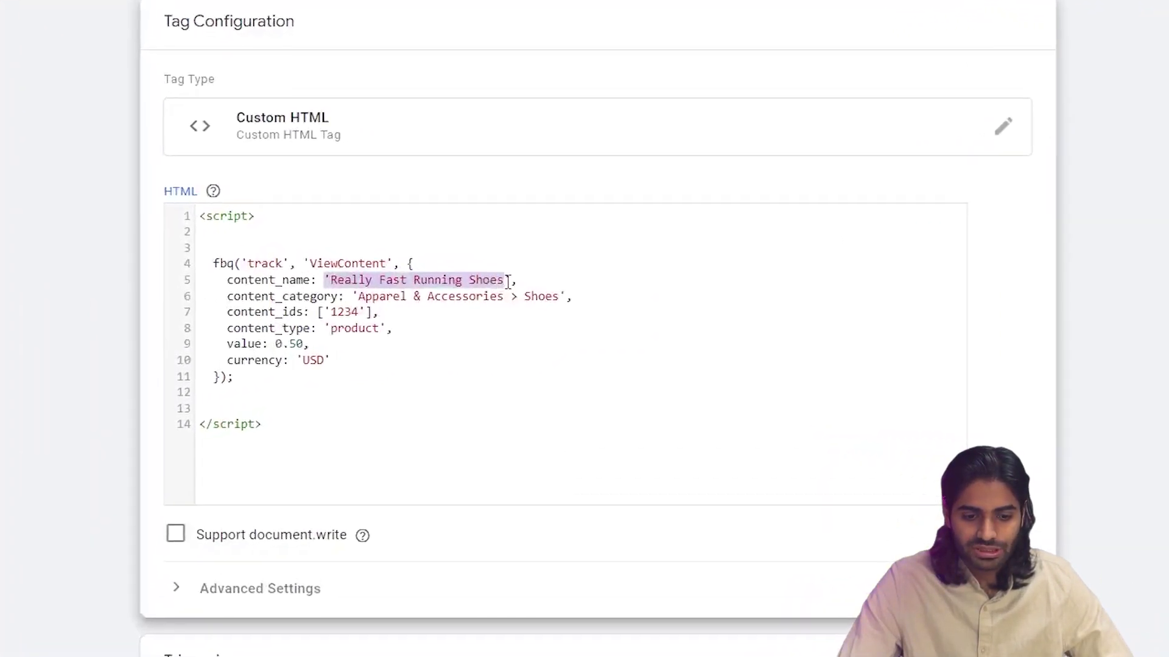
text({{con,)
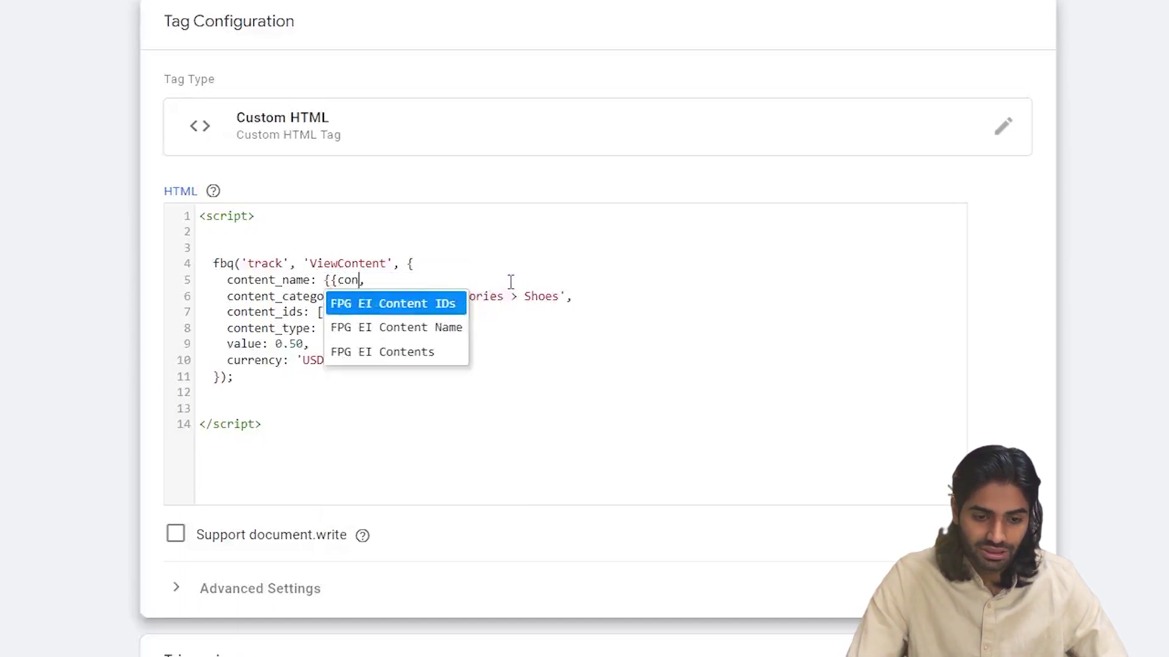
key(Down)
key(Return)
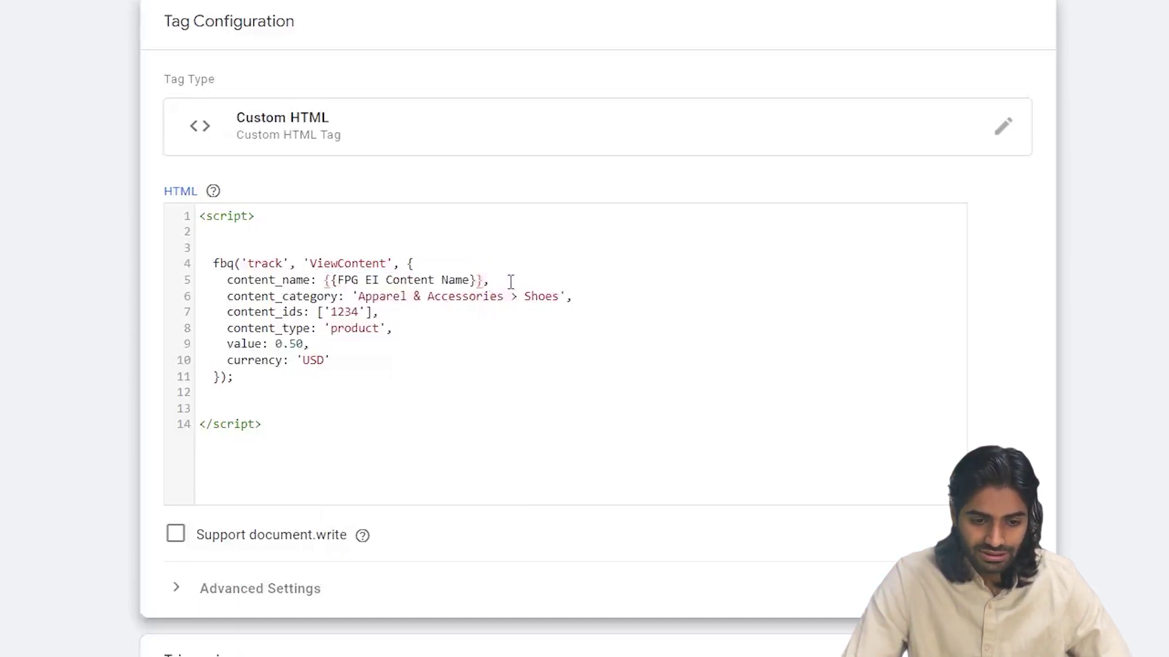
drag(587, 297, 201, 298)
key(BackSpace)
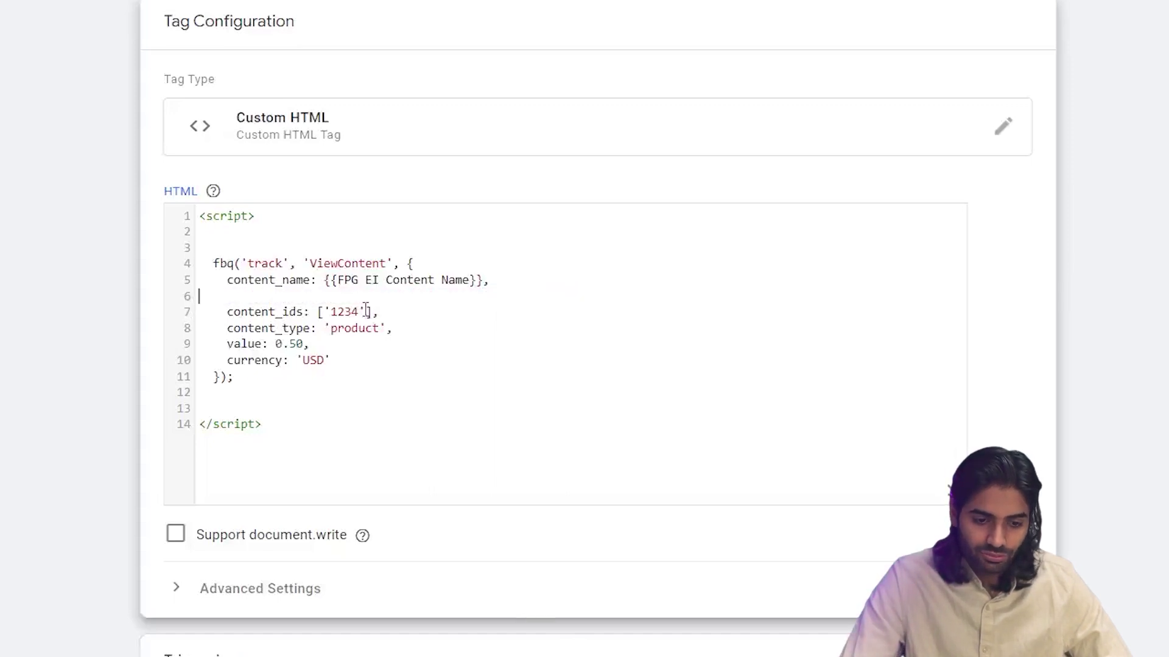
Replace the content_ids array in the script with the {{FPG EI Content IDs}} variable, followed by a comma
drag(369, 311, 324, 312)
key(BackSpace)
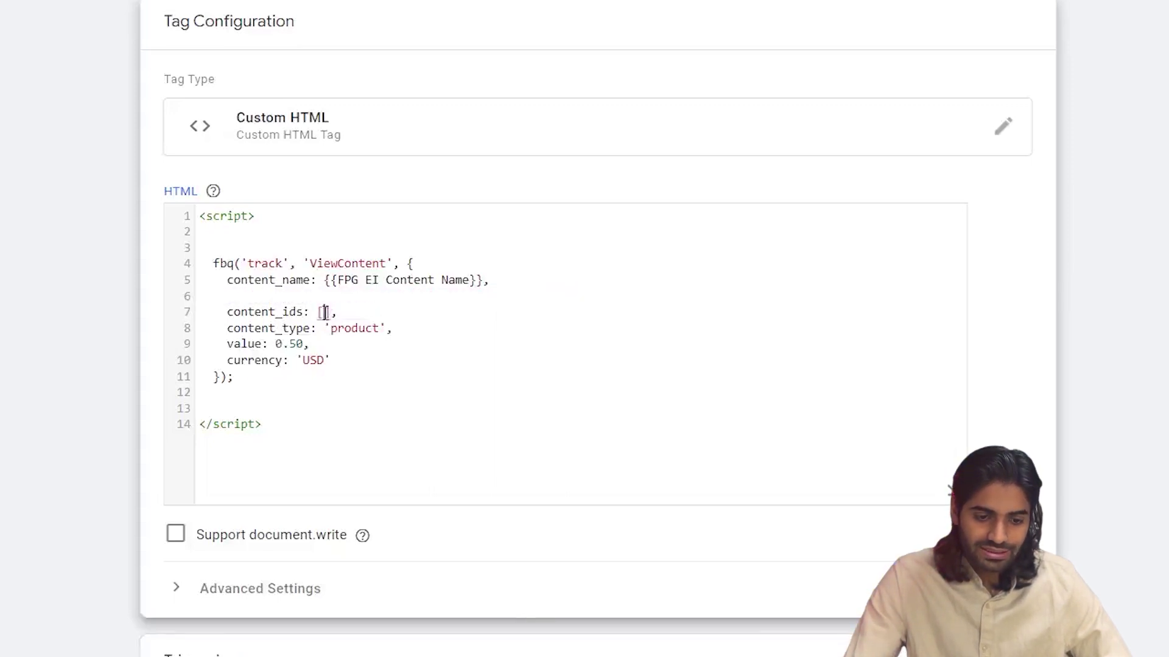
text({conta)
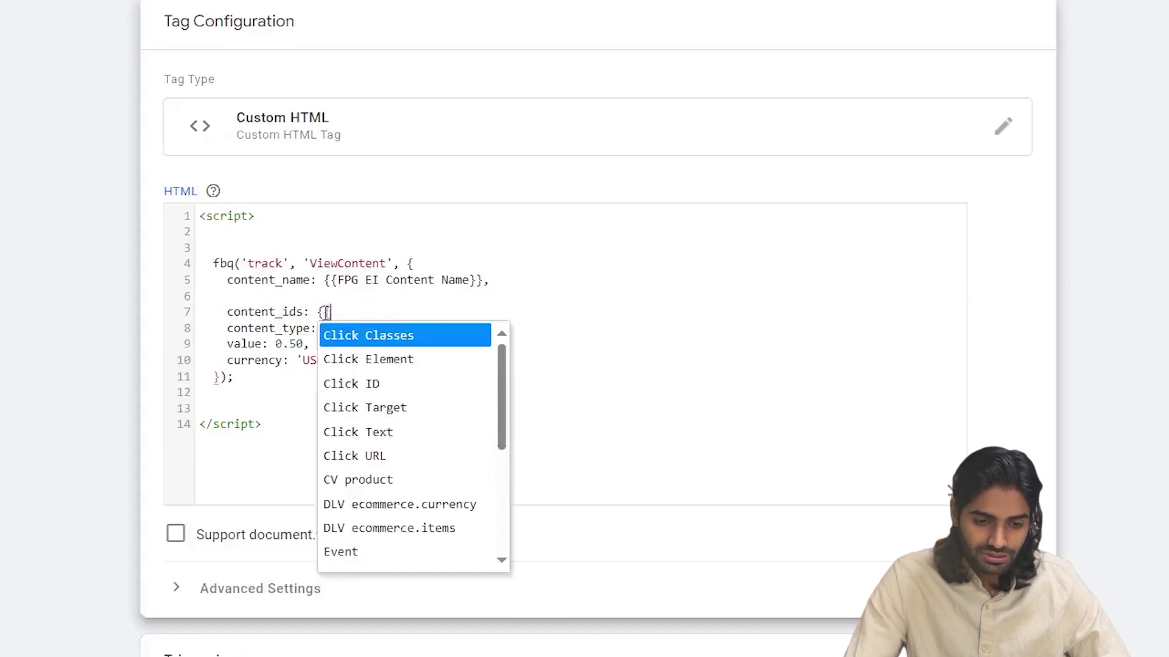
key(Return)
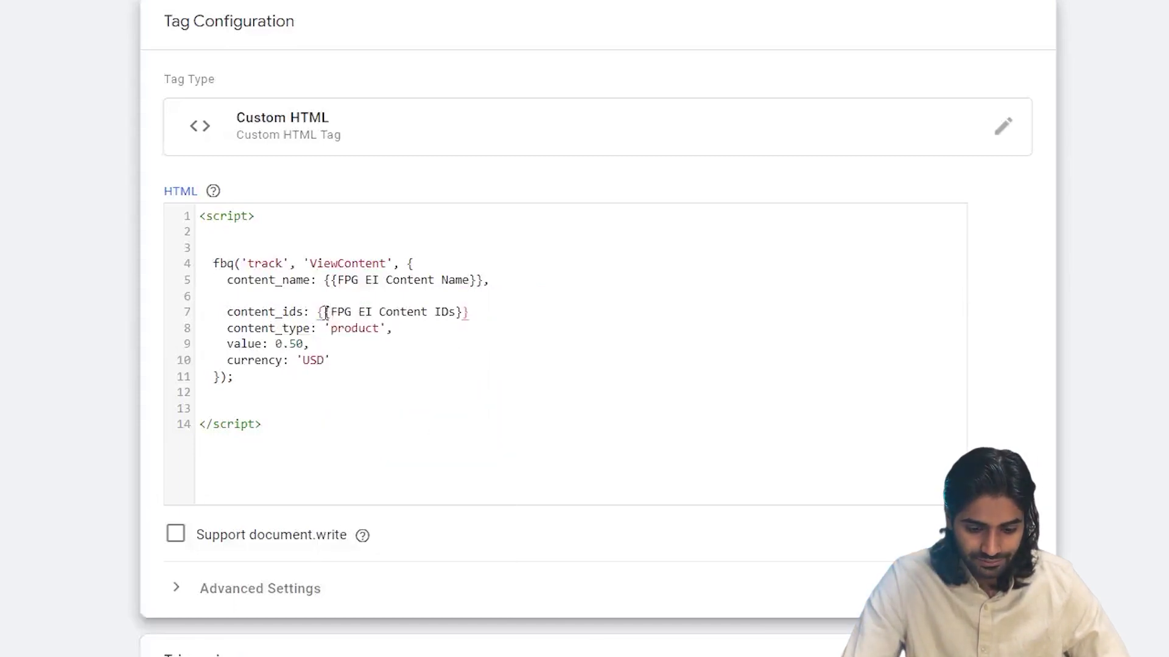
text(,)
Set content_type in the ViewContent script to the {{CV product}} variable
drag(387, 328, 336, 329)
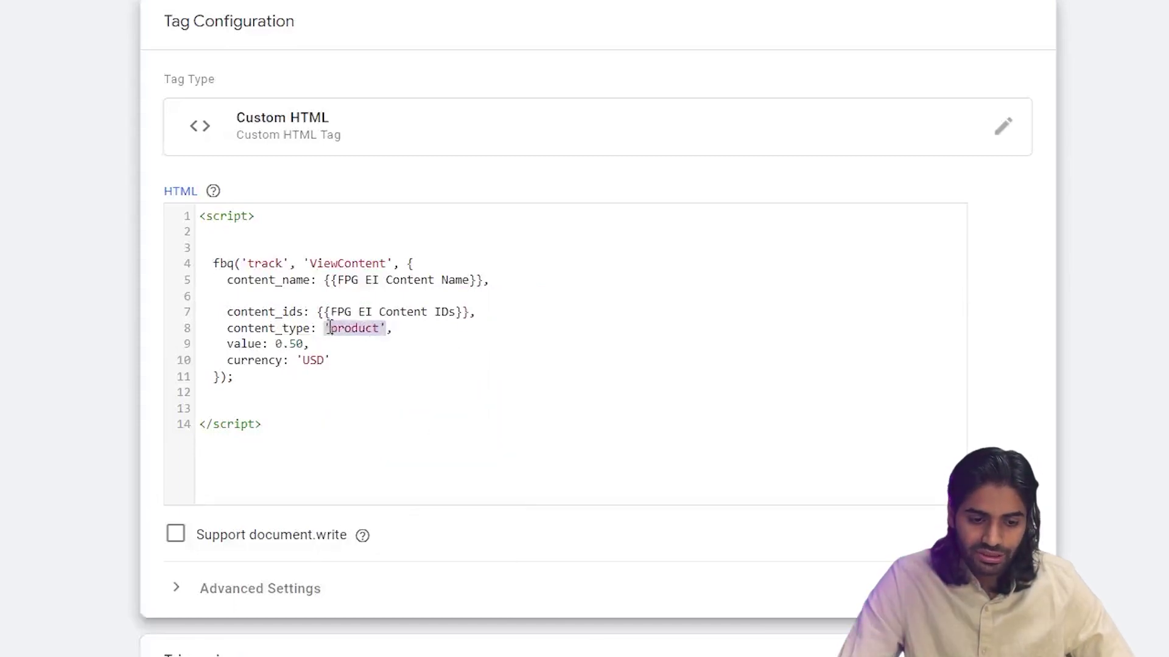
text({{con)
key(BackSpace)
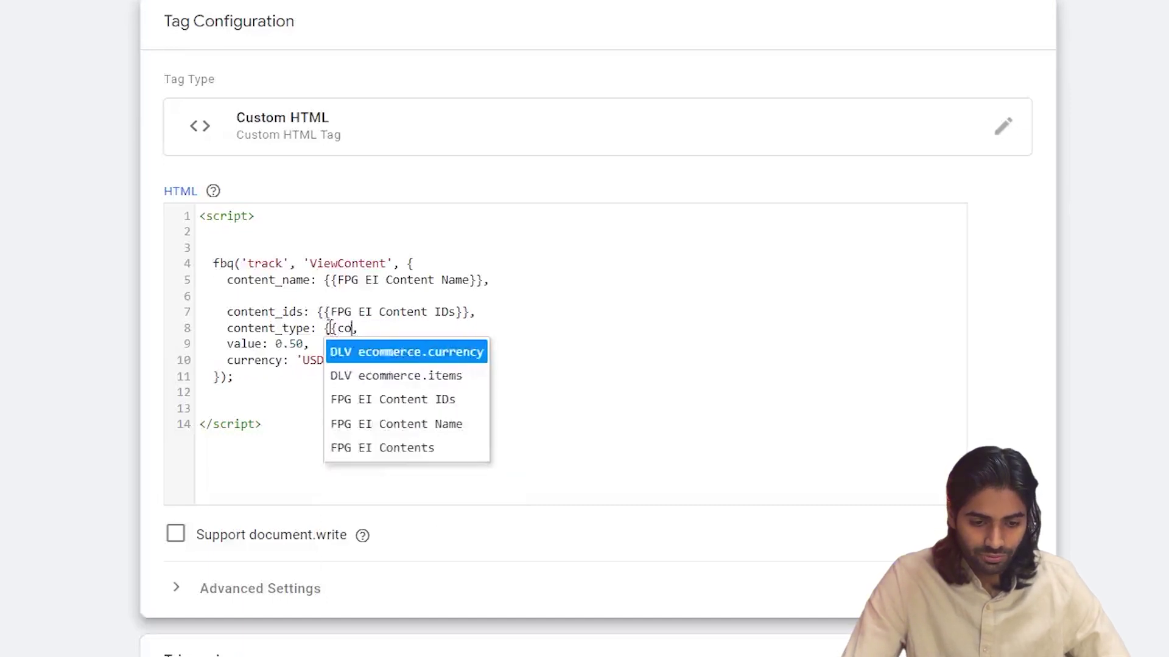
key(BackSpace)
key(BackSpace)
text(cv)
key(Return)
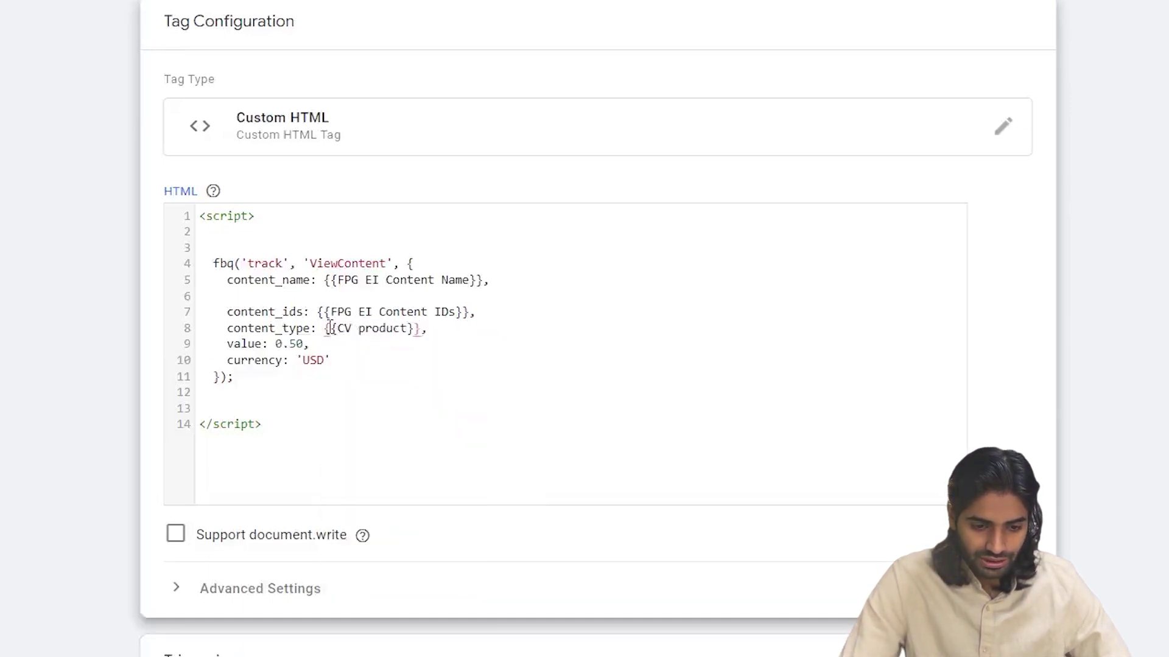
Set value in the script to {{FPG EI Value}} and currency to {{DLV ecommerce.currency}}
drag(307, 344, 270, 344)
key(BackSpace)
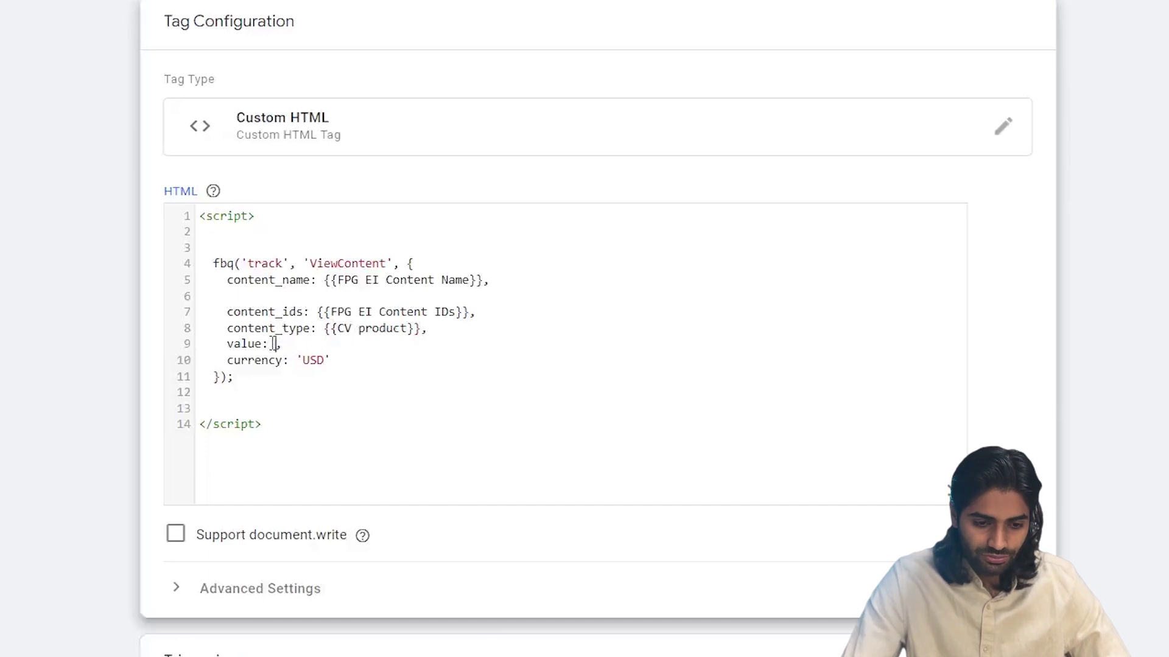
text({{valu)
key(Return)
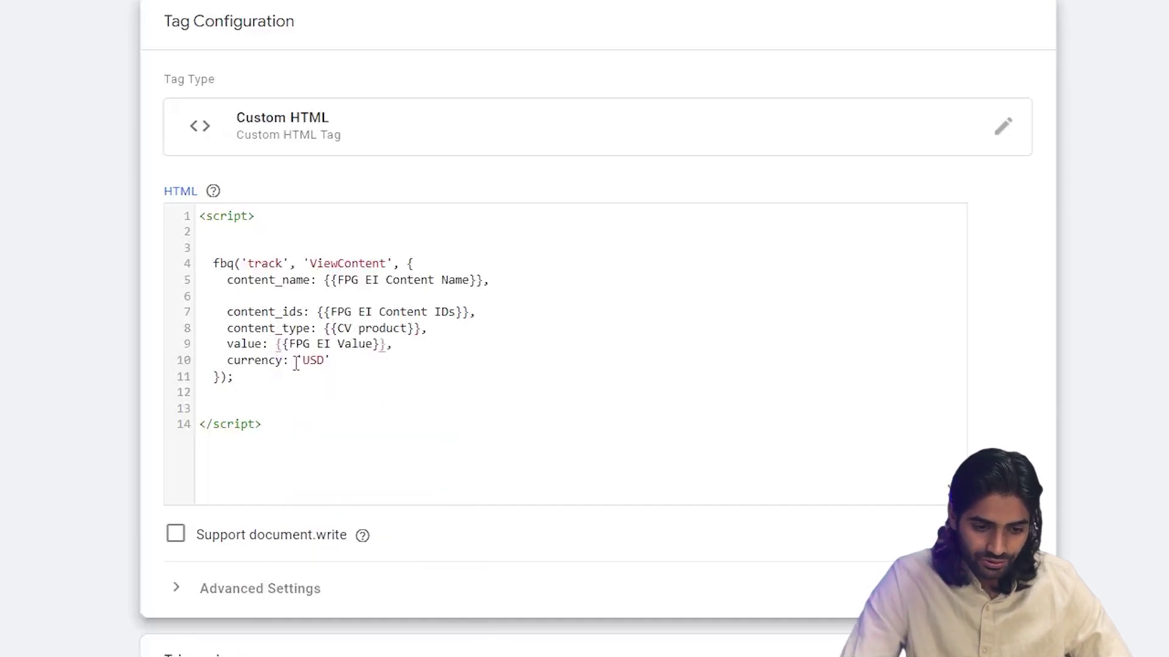
drag(297, 363, 333, 364)
key(BackSpace)
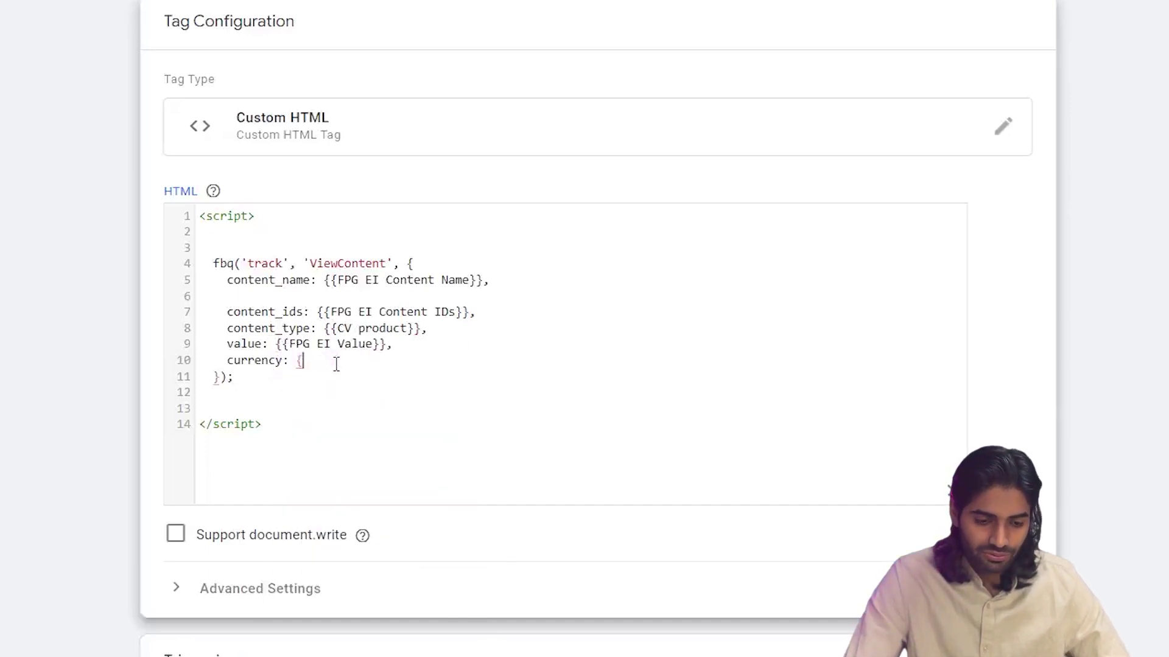
text({{cu)
key(Return)
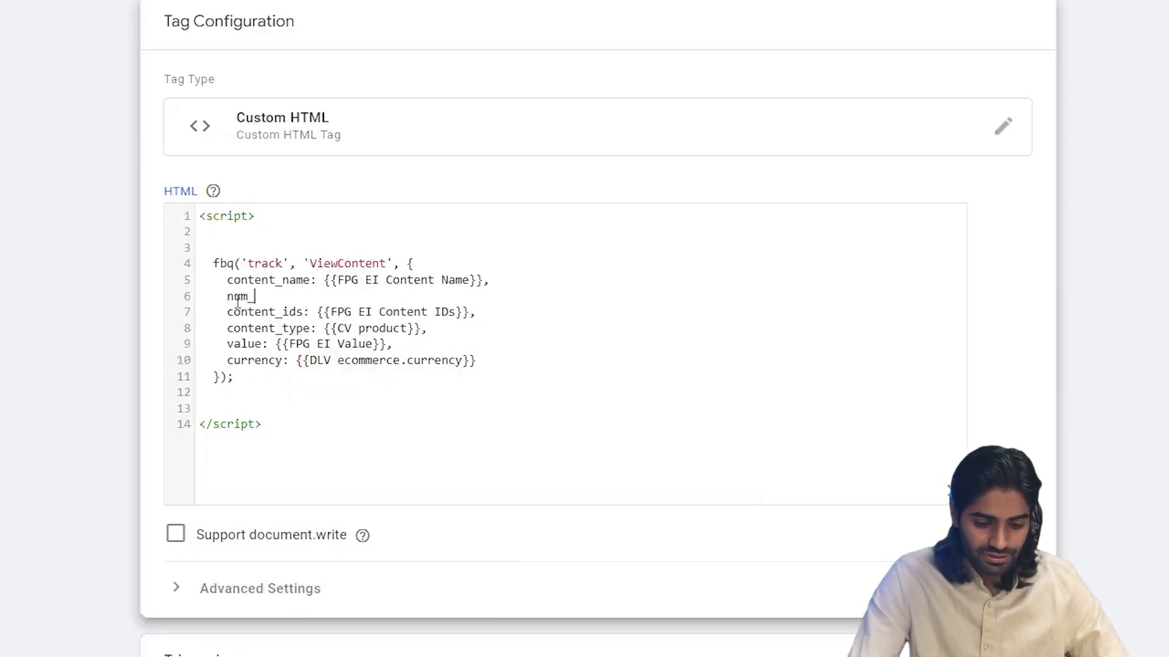
Add a num_item entry below content_name with the {{FPG EI Num Items}} variable, followed by a comma
text(item:)
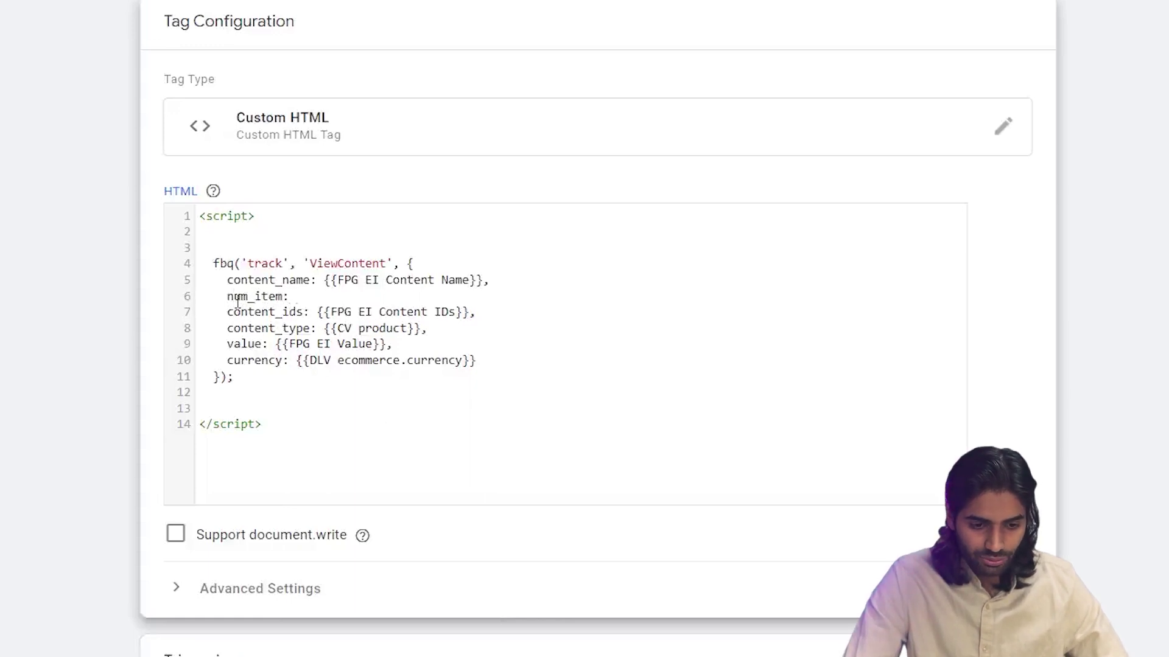
text( {{num)
key(Return)
text(,)
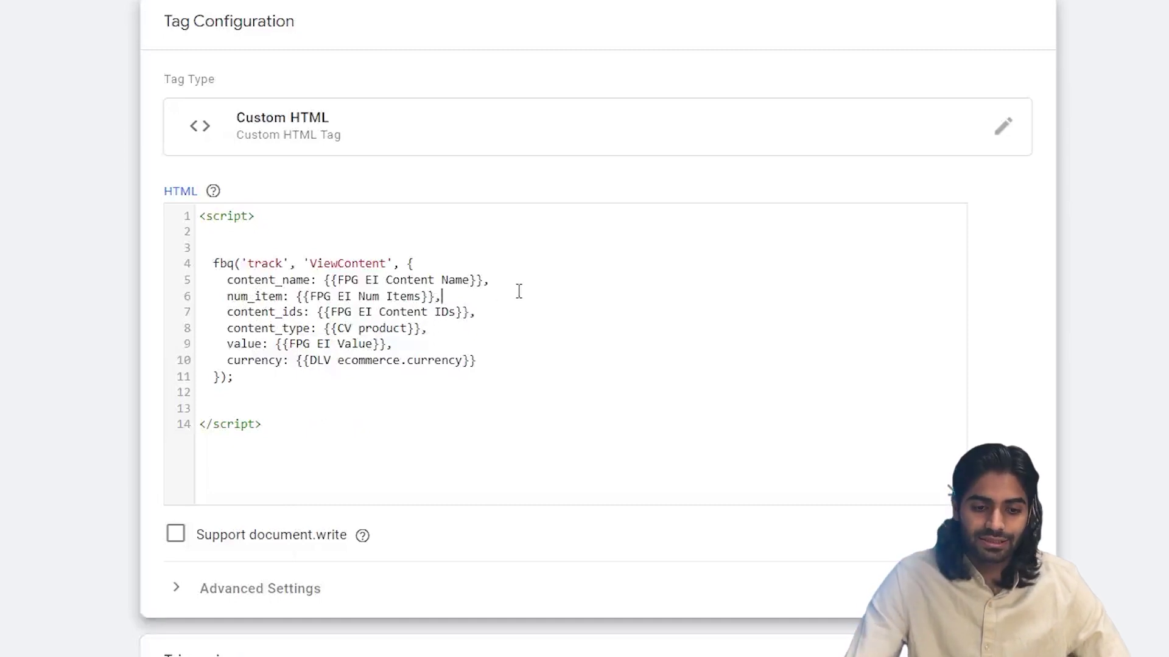
Add a contents entry below num_item with the {{FPG EI Contents}} variable, followed by a comma
key(Return)
text(content)
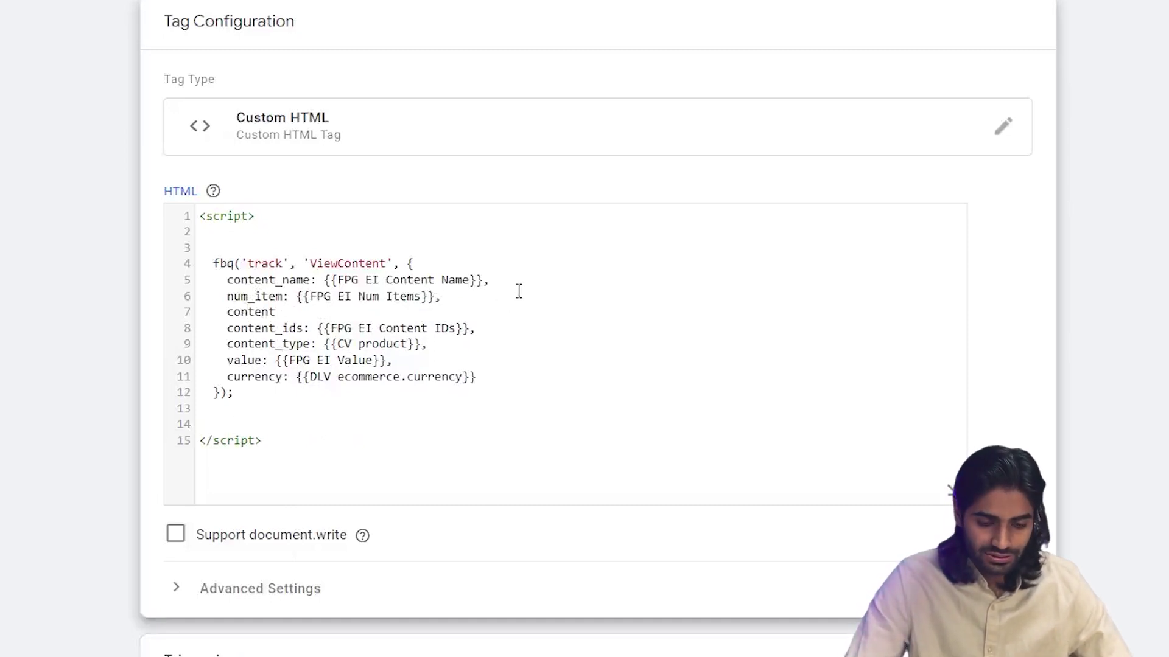
text(s: {{con)
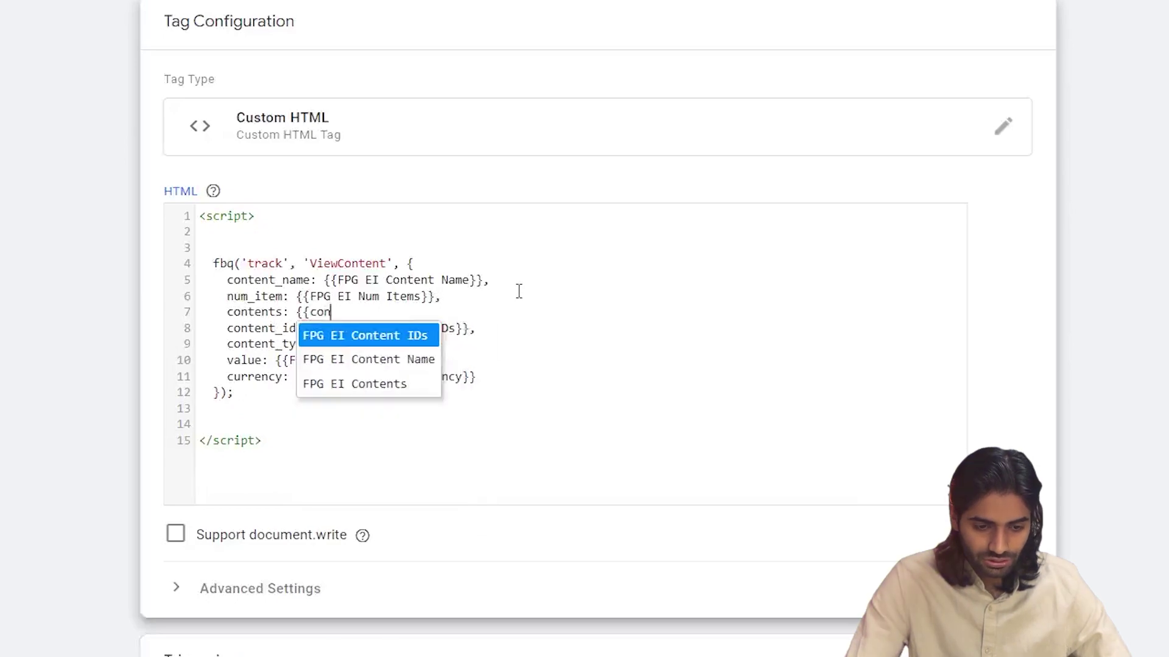
key(Down)
key(Down)
key(Return)
text(,)
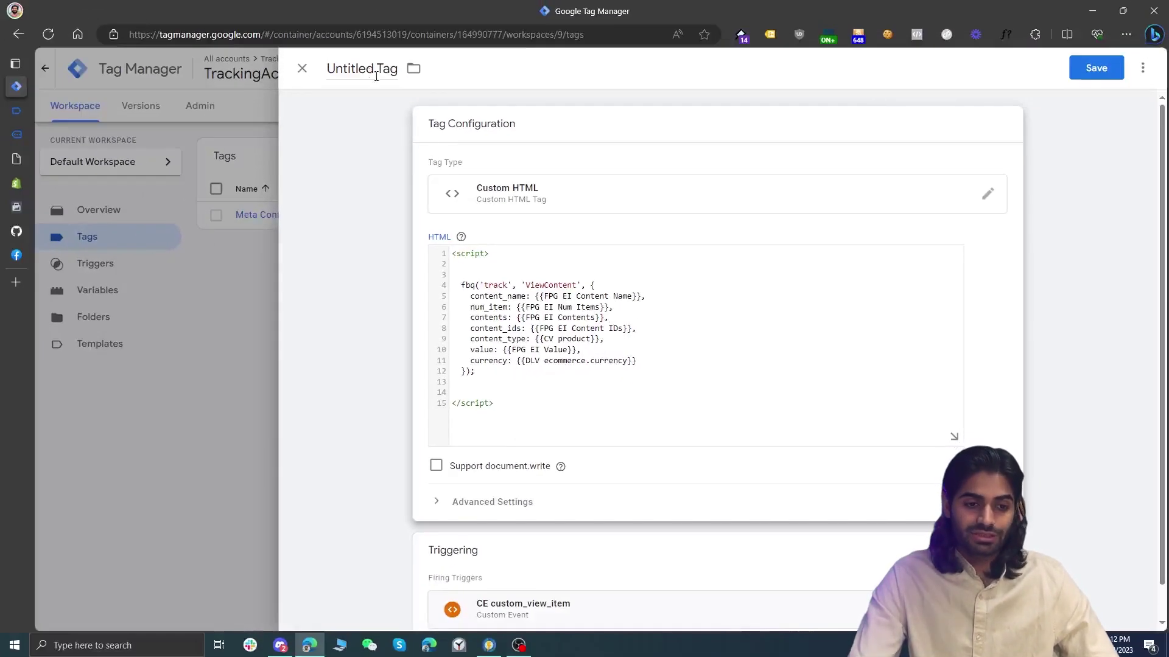
Name the tag cHTML Meta ViewContent and save it
click(376, 76)
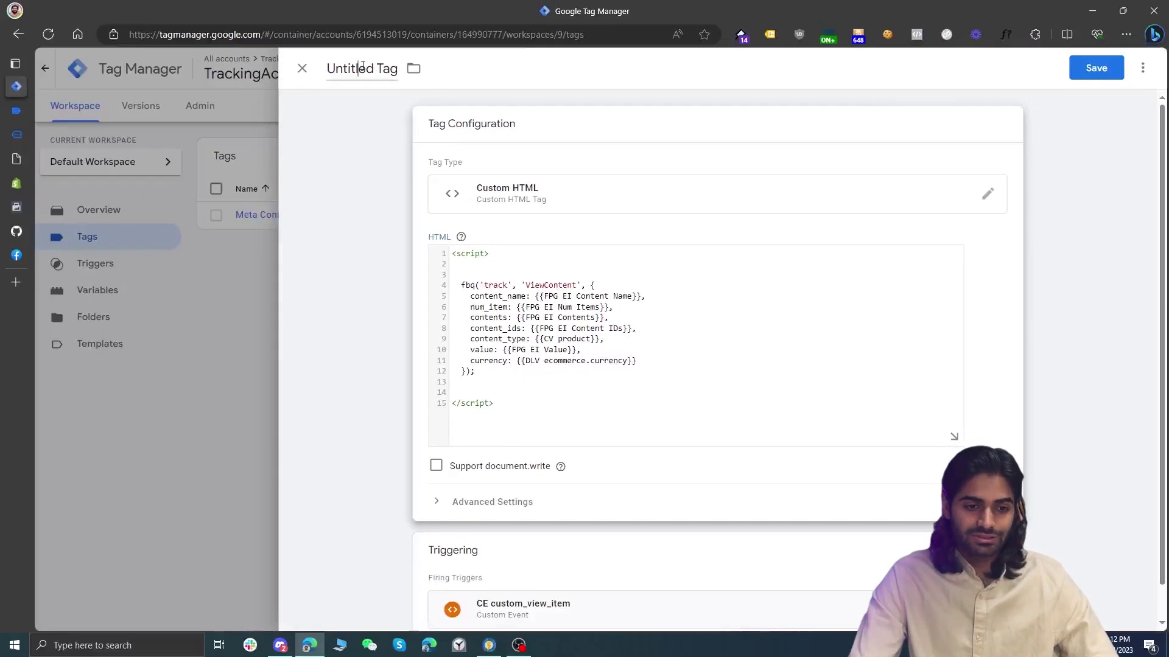
text(cHTML )
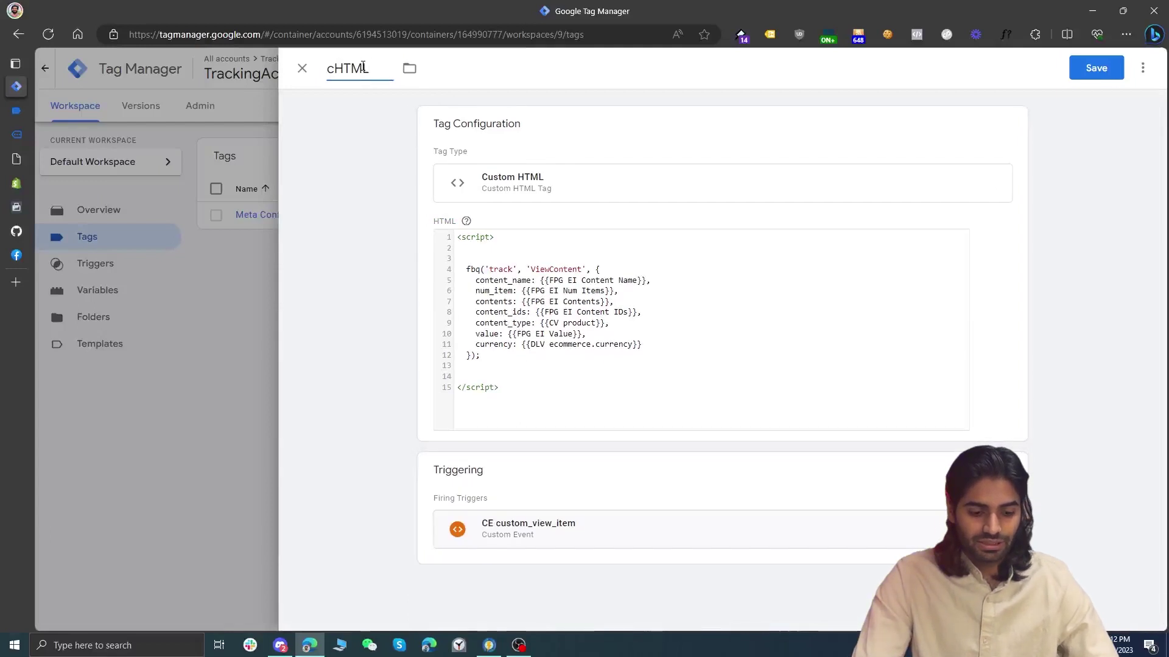
text(Meta Viewo)
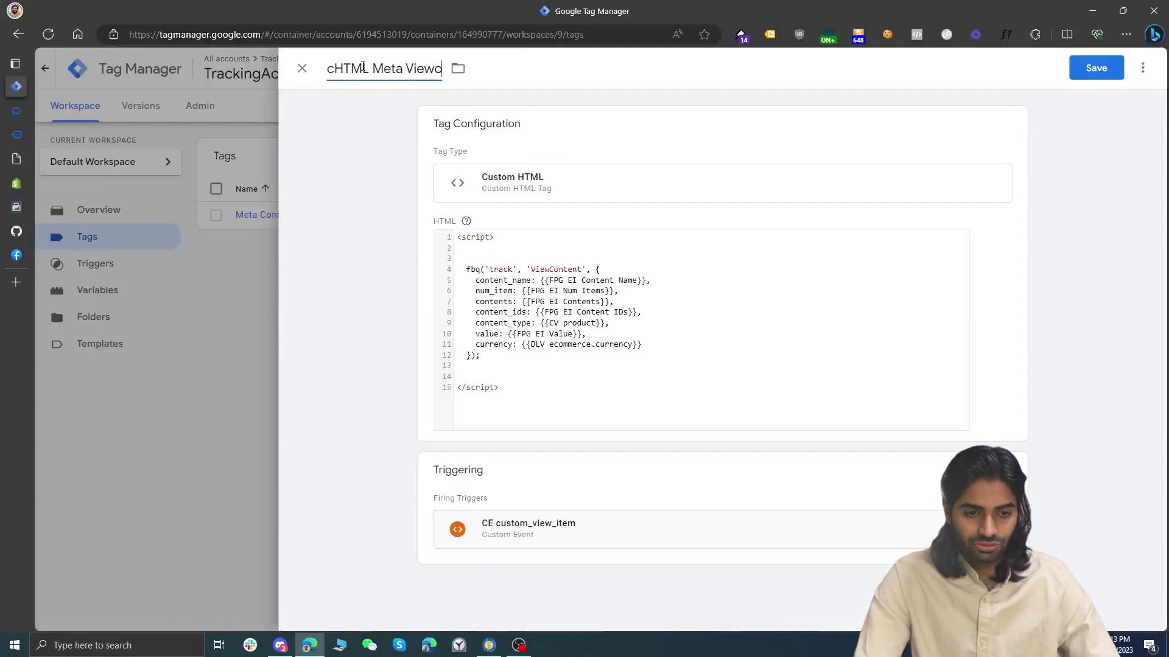
key(BackSpace)
text(Content)
click(1120, 75)
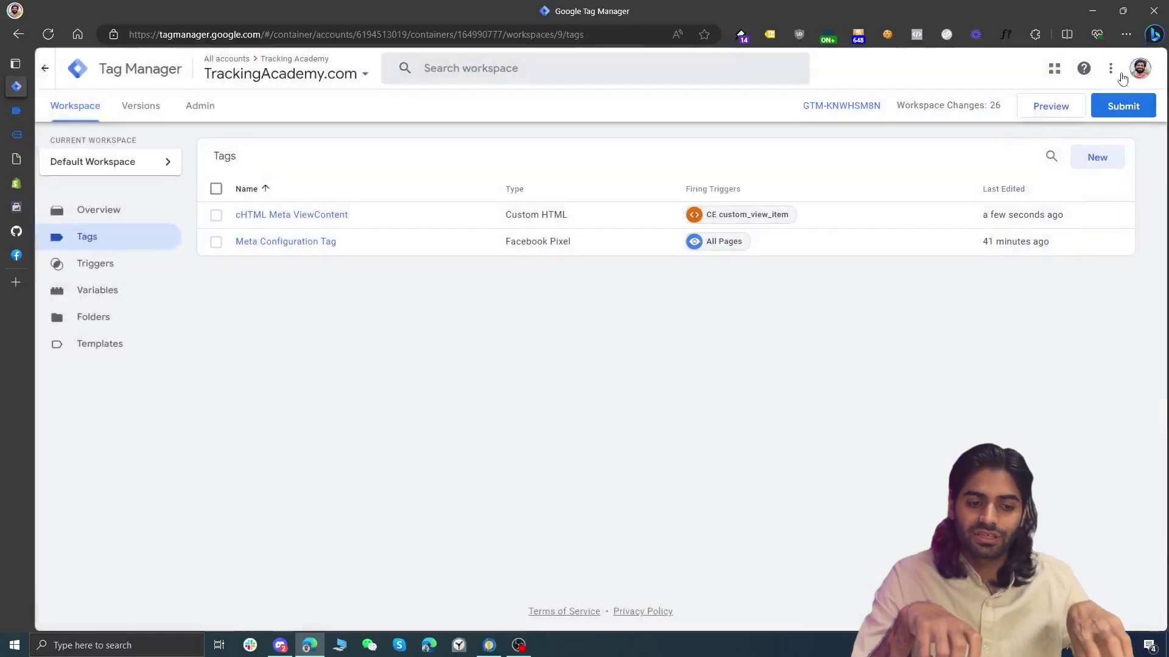
Preview the container, open the purple gorilla product in the store, and check the ViewContent parameters, including contents, in Meta Pixel Helper
click(1056, 113)
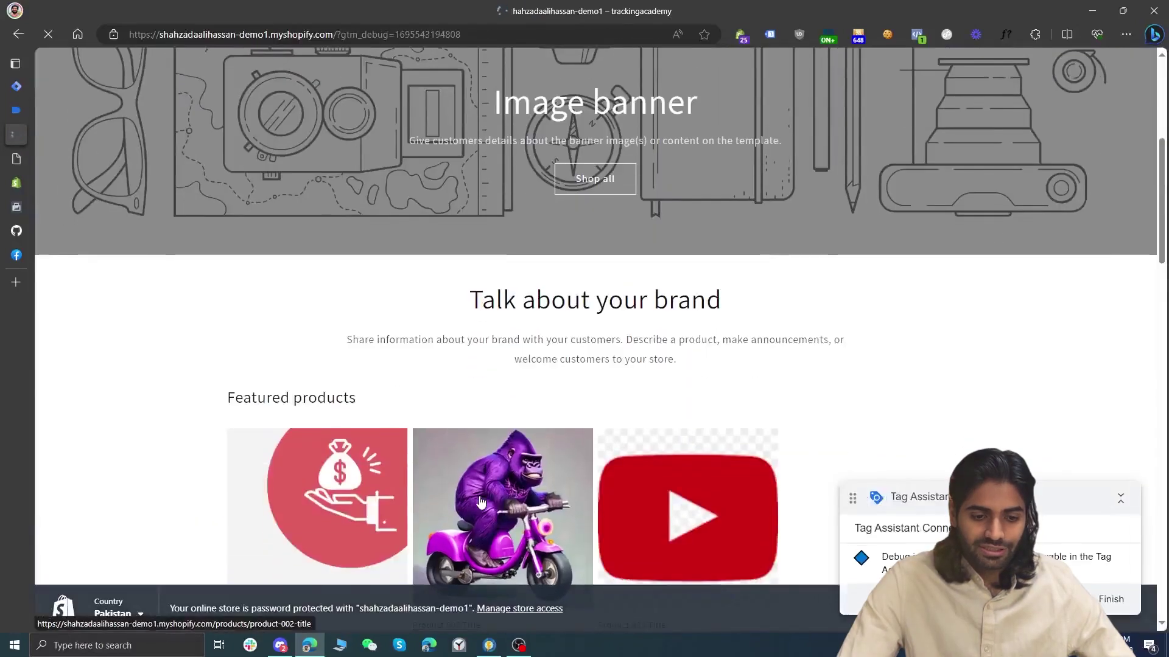
click(481, 502)
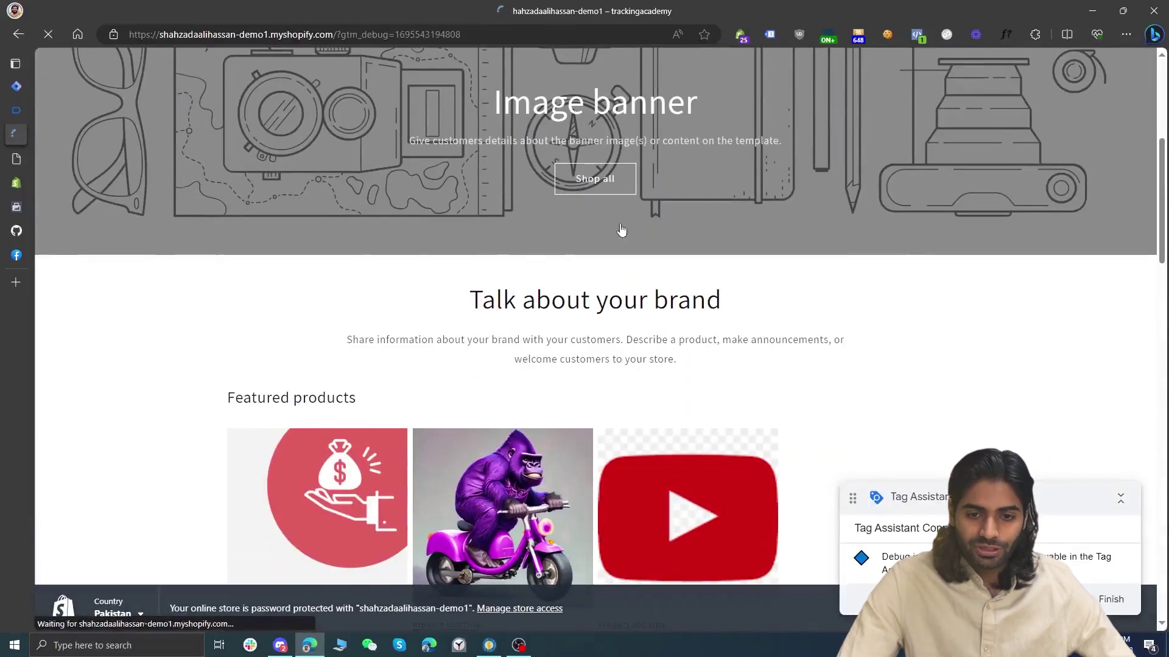
click(920, 35)
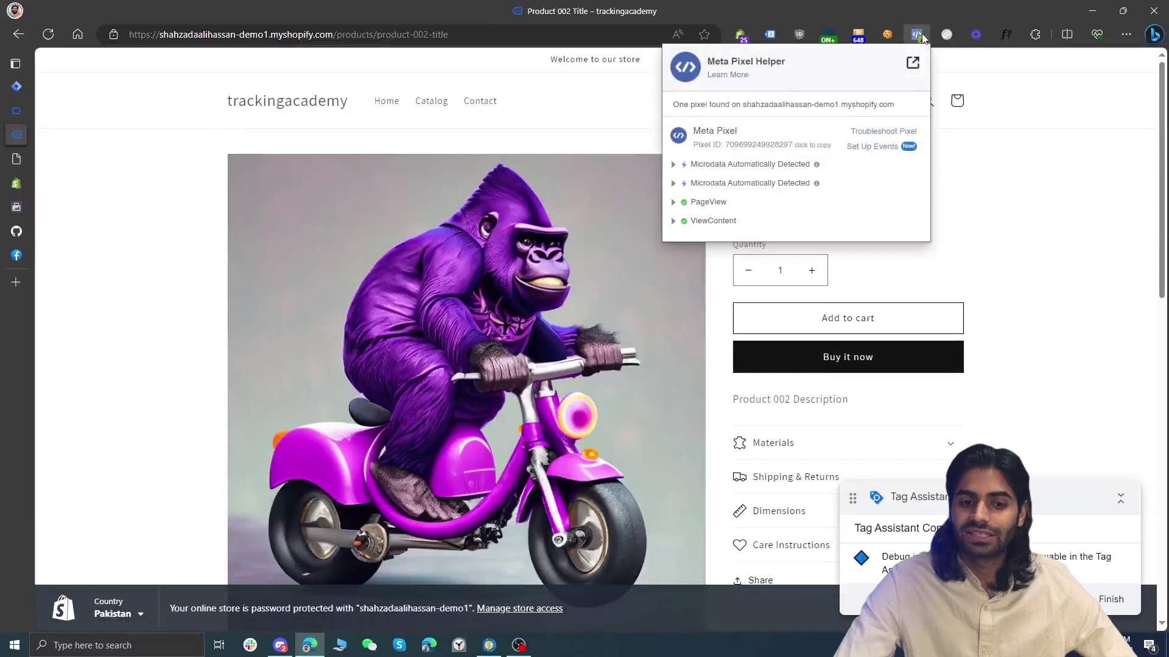
click(697, 221)
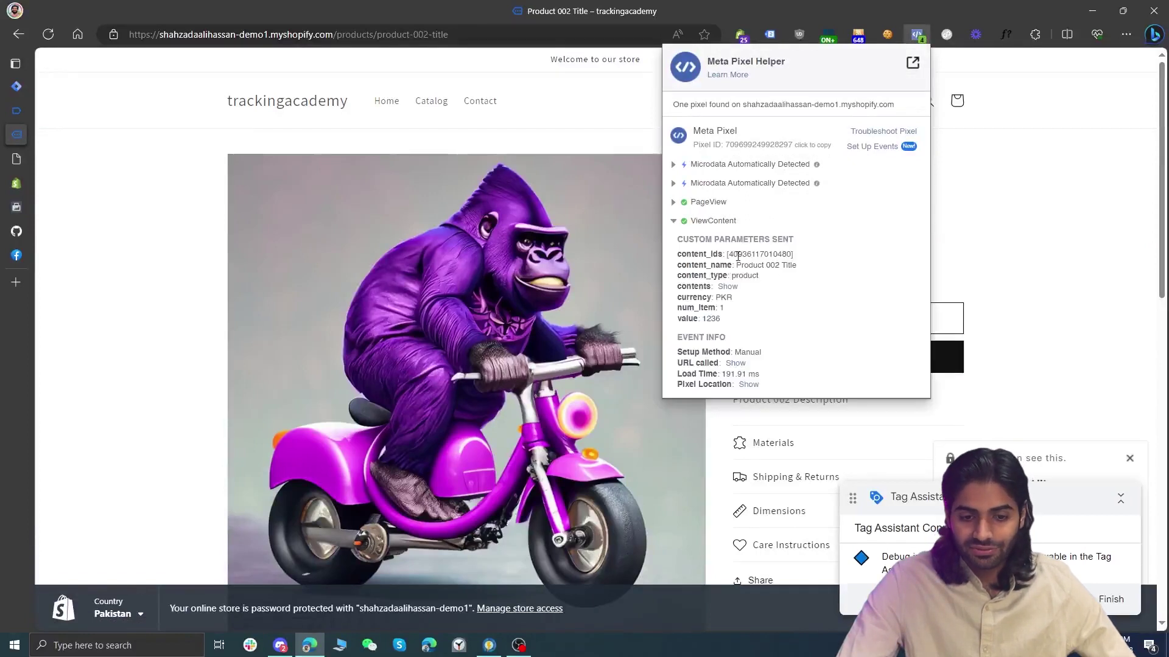
click(727, 286)
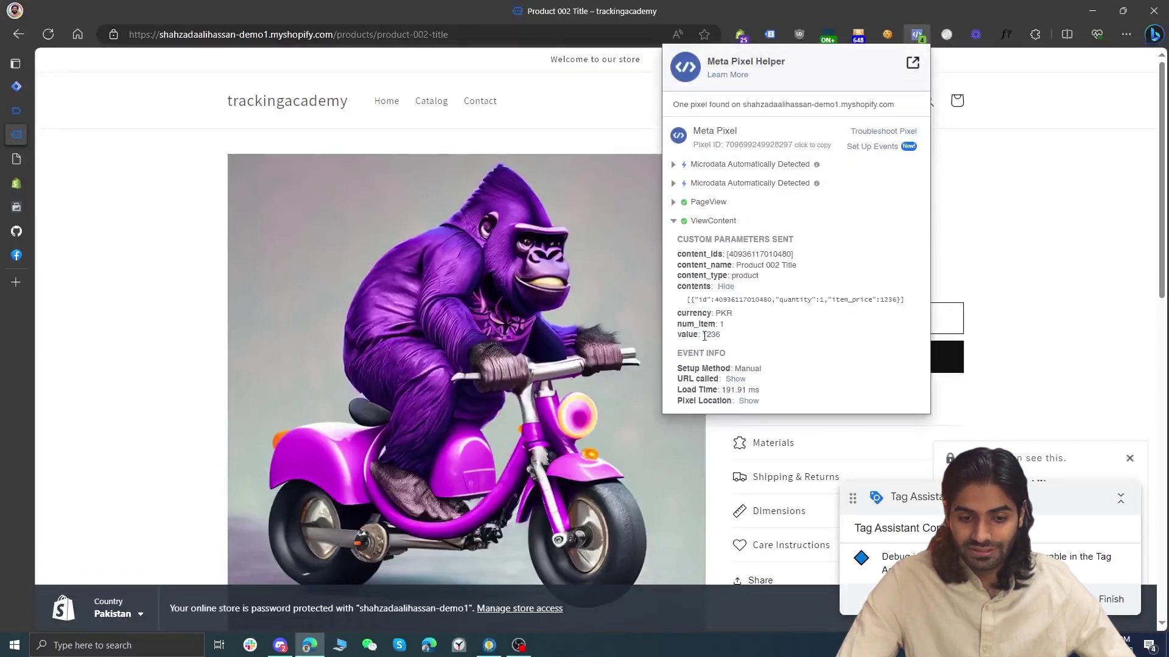
drag(735, 337, 677, 251)
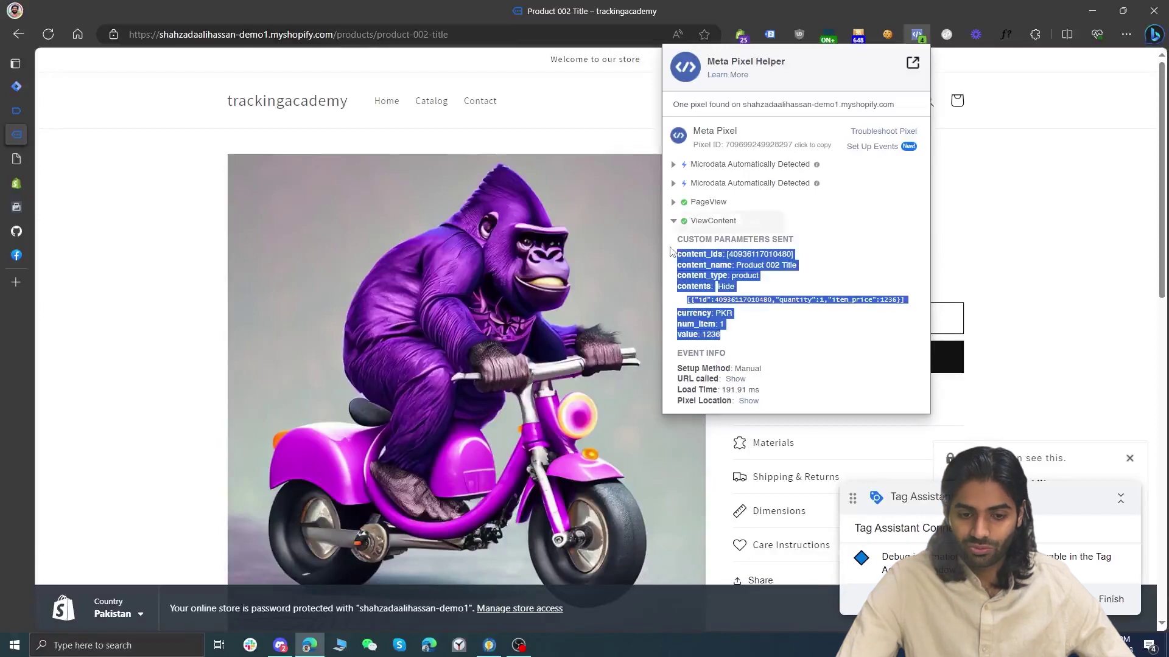
mouse_move(3, 99)
click(37, 86)
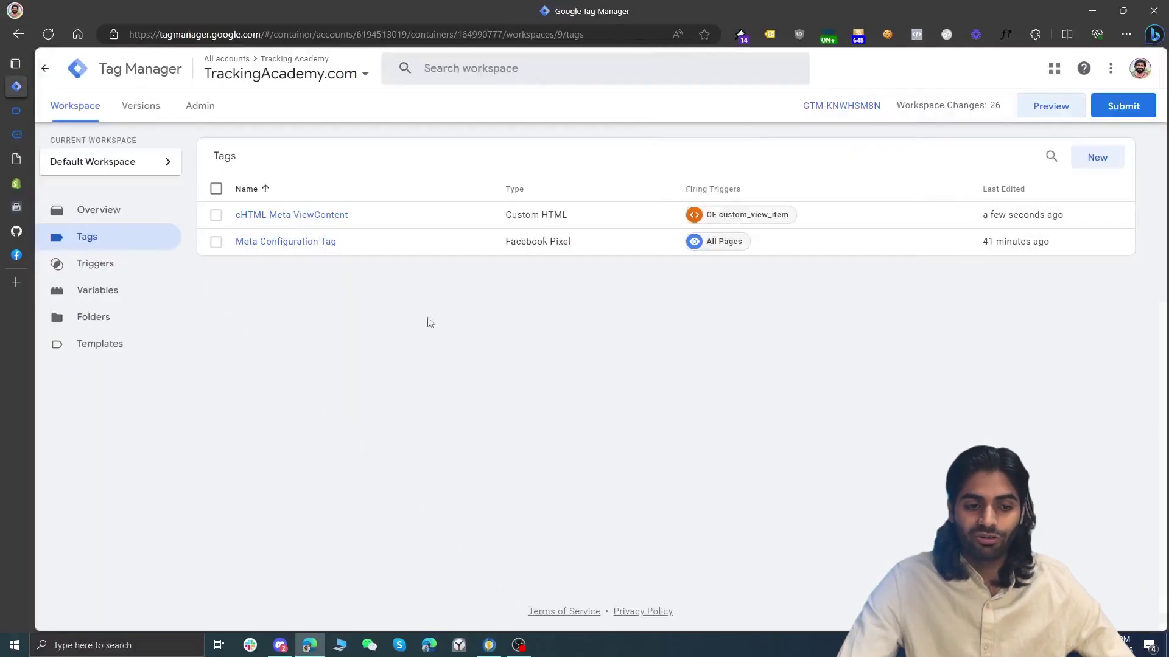
click(216, 216)
click(1079, 156)
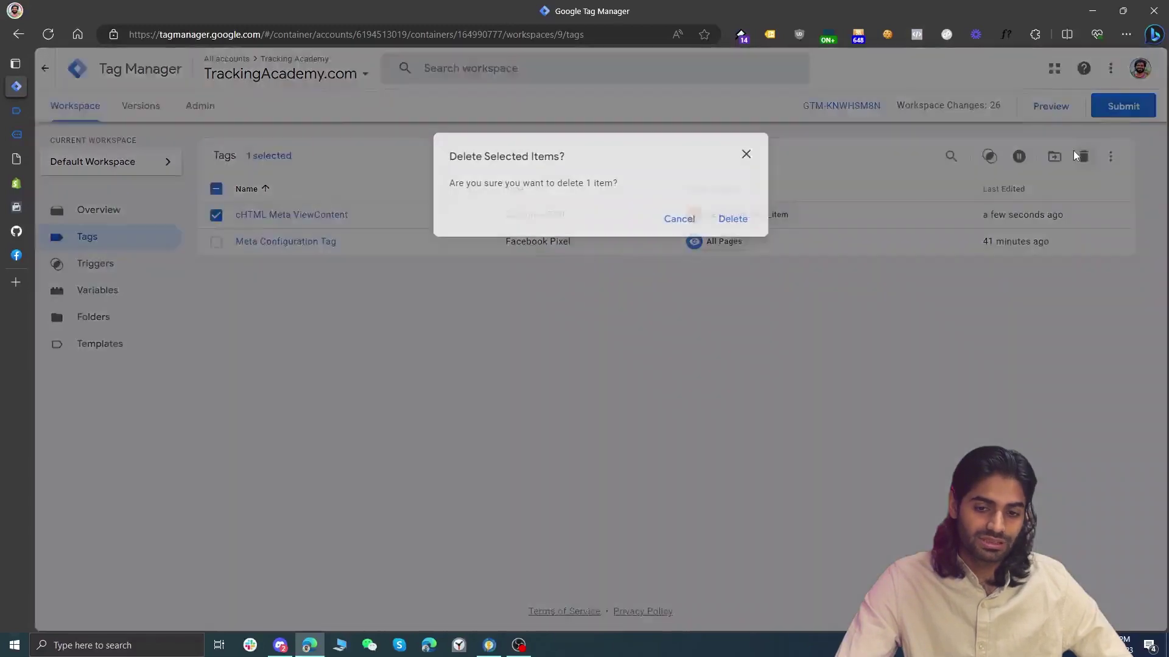
click(745, 154)
Reopen the cHTML Meta ViewContent tag and change its tag type to Facebook Pixel
click(340, 217)
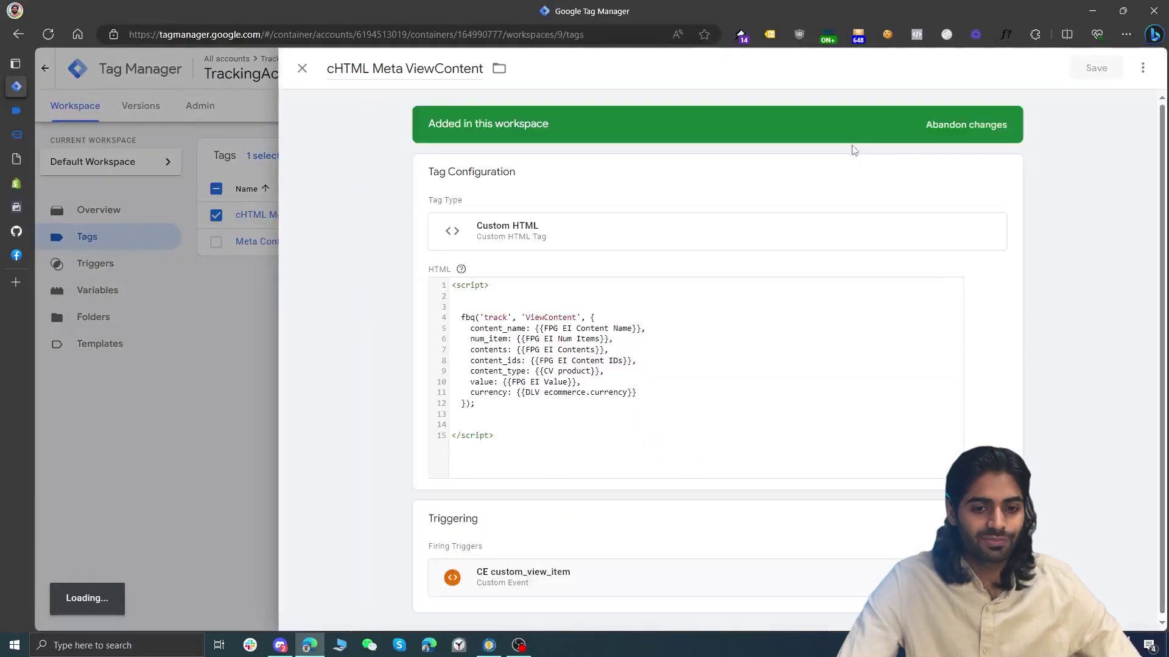
triple_click(800, 207)
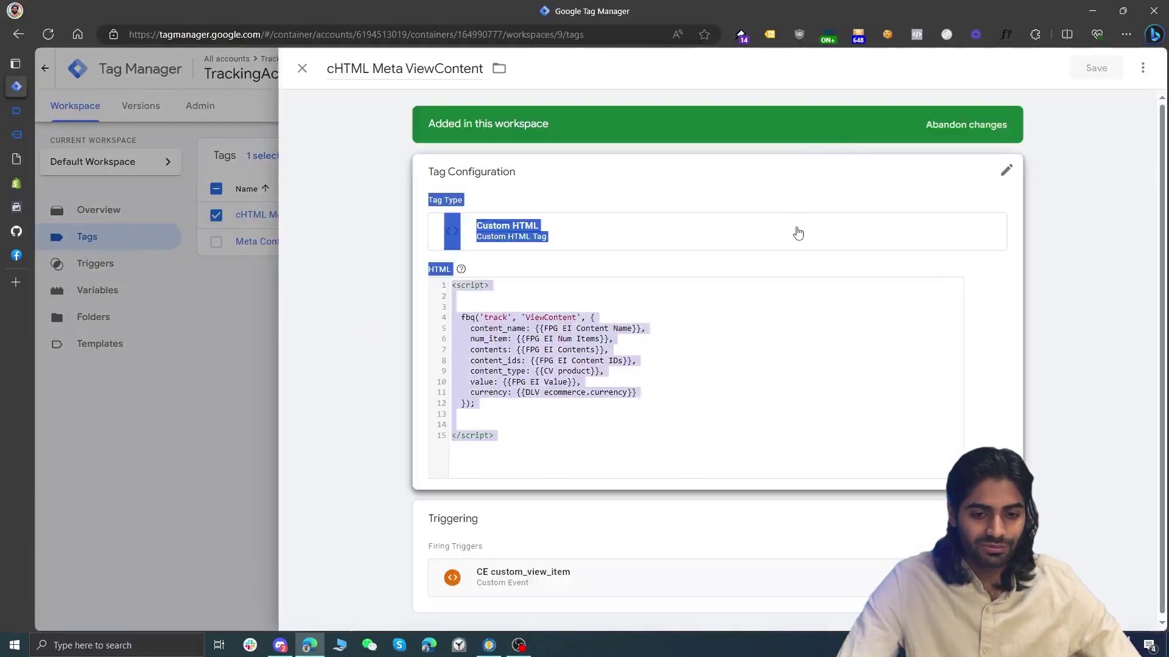
click(717, 193)
click(952, 243)
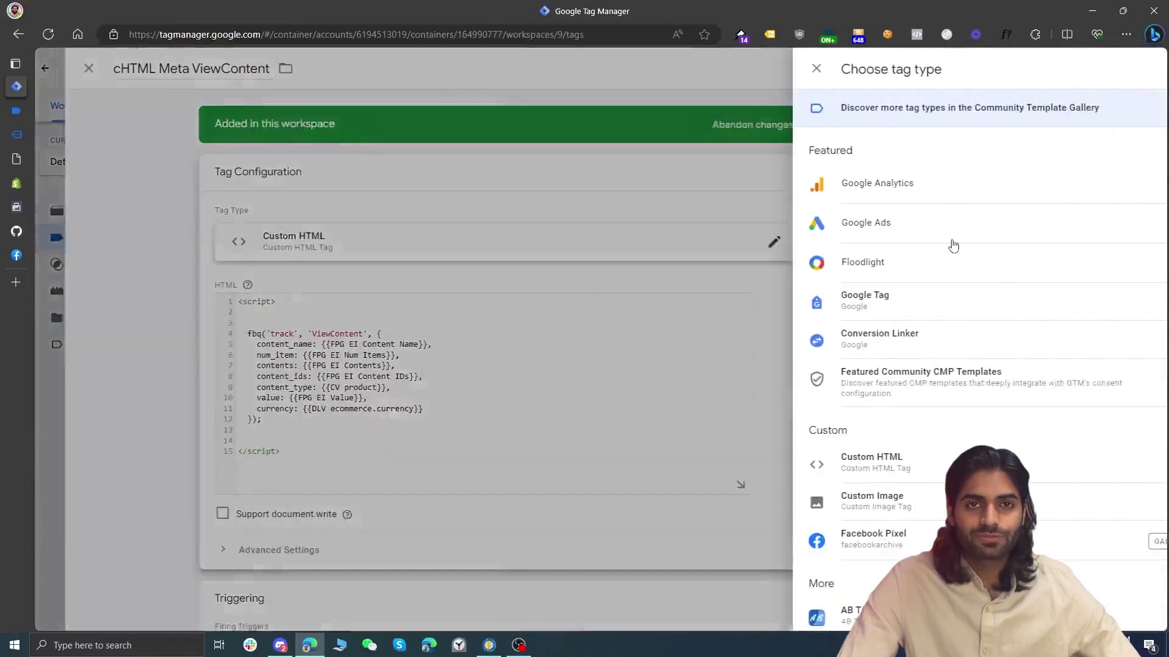
click(876, 554)
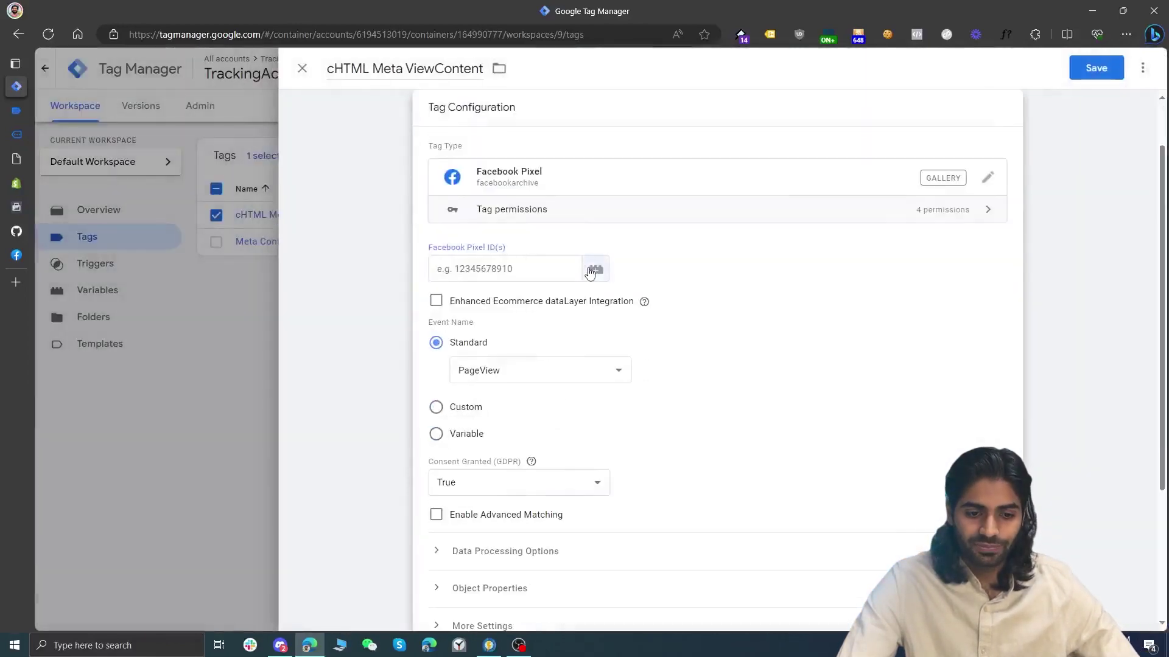
Set the Facebook Pixel ID to the {{Meta Pixel ID}} variable and the standard event name to ViewContent
click(595, 270)
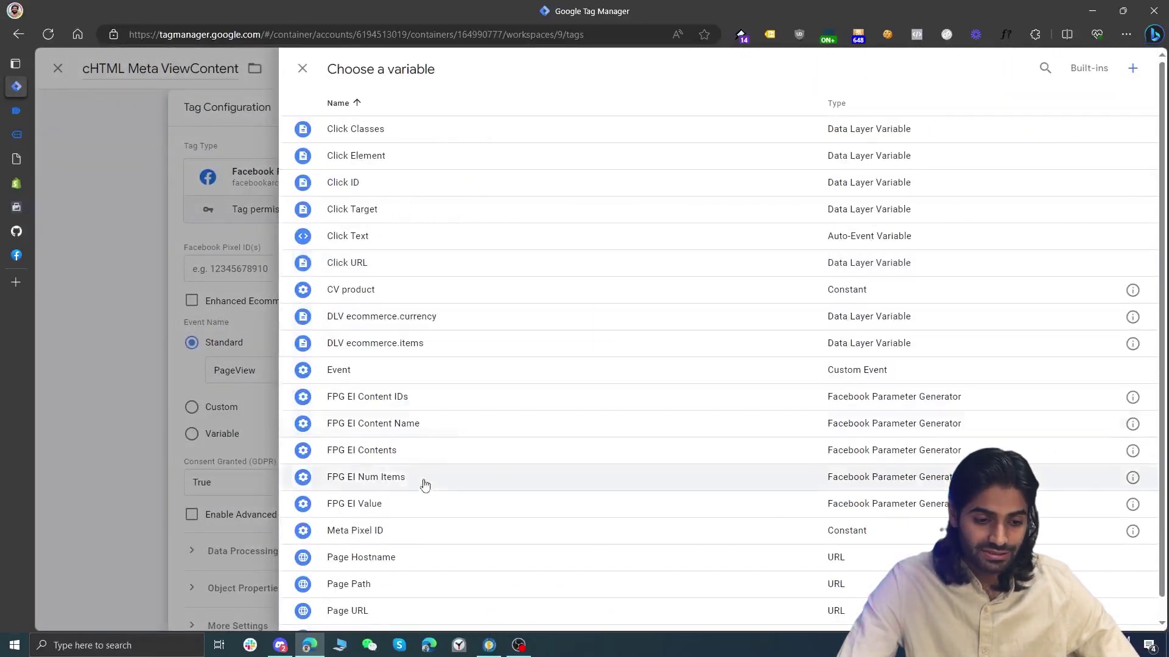
click(424, 527)
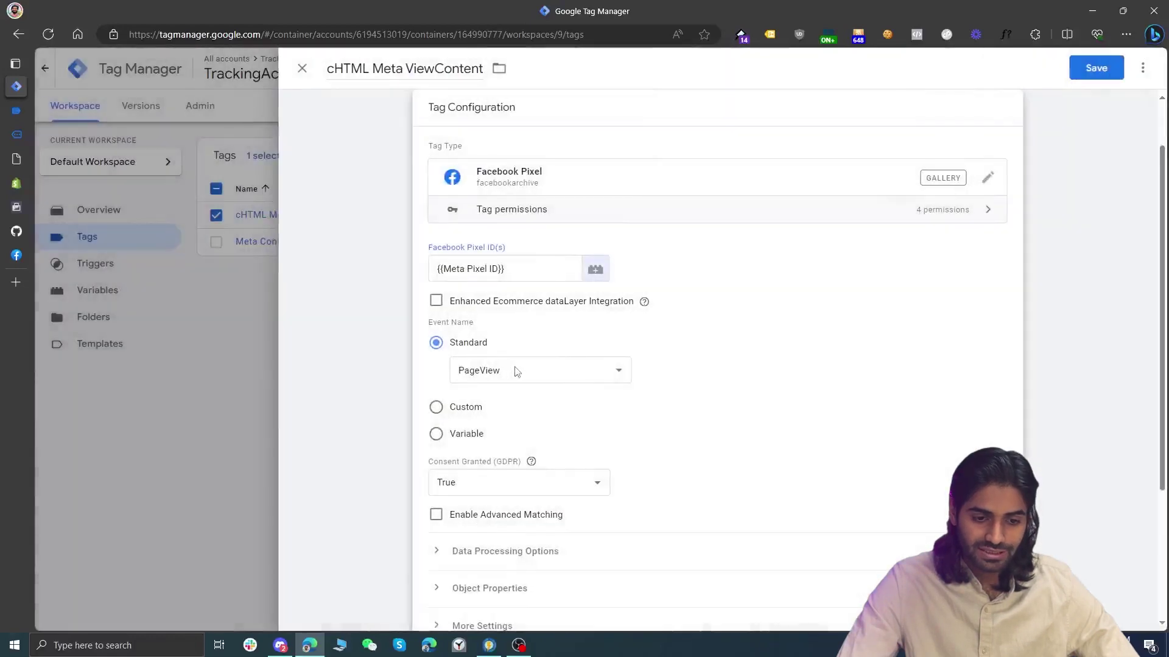
click(516, 372)
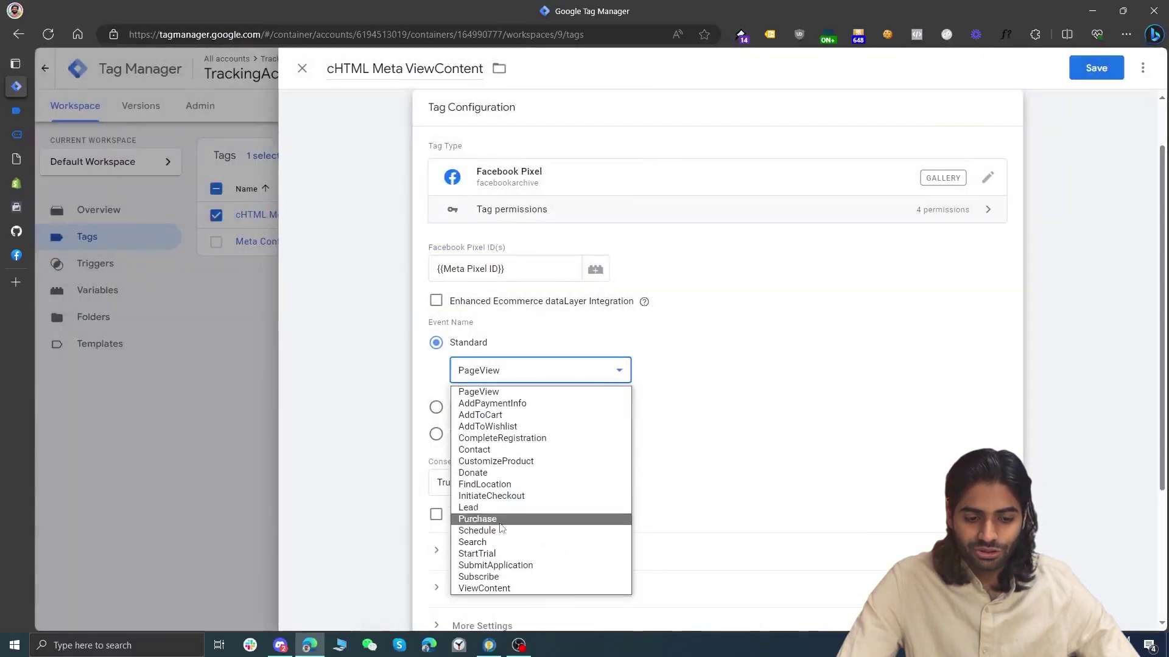
click(507, 589)
Add three object properties named content_name, content_ids and contents to the ViewContent tag
scroll(504, 589, down, 3)
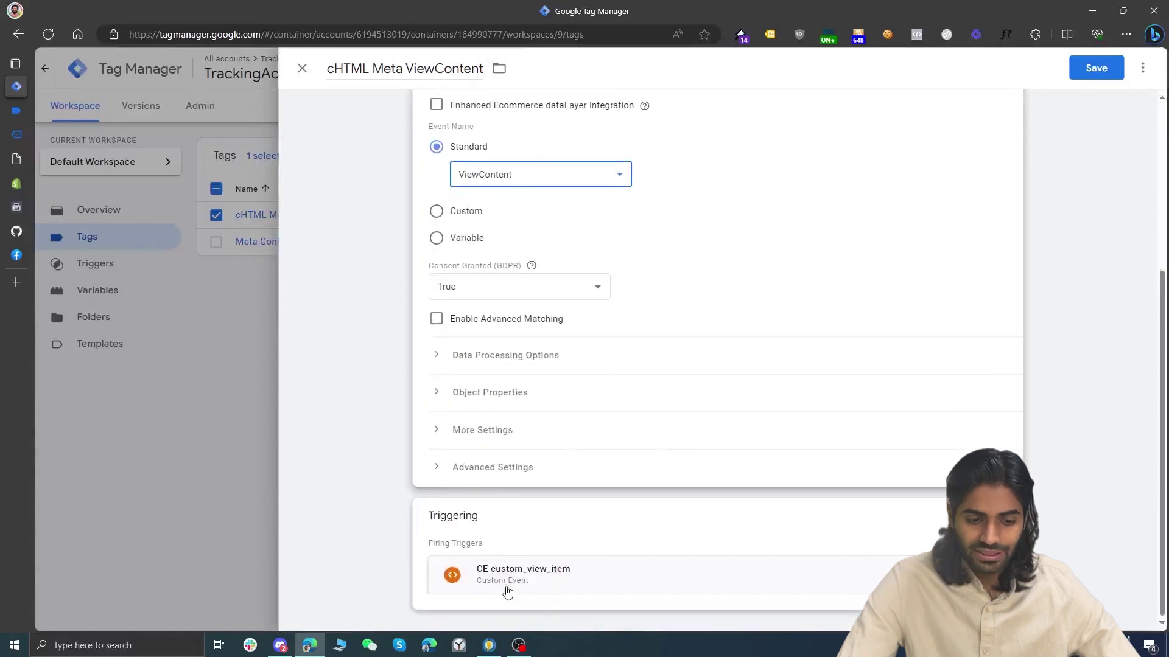
click(514, 389)
scroll(515, 389, down, 2)
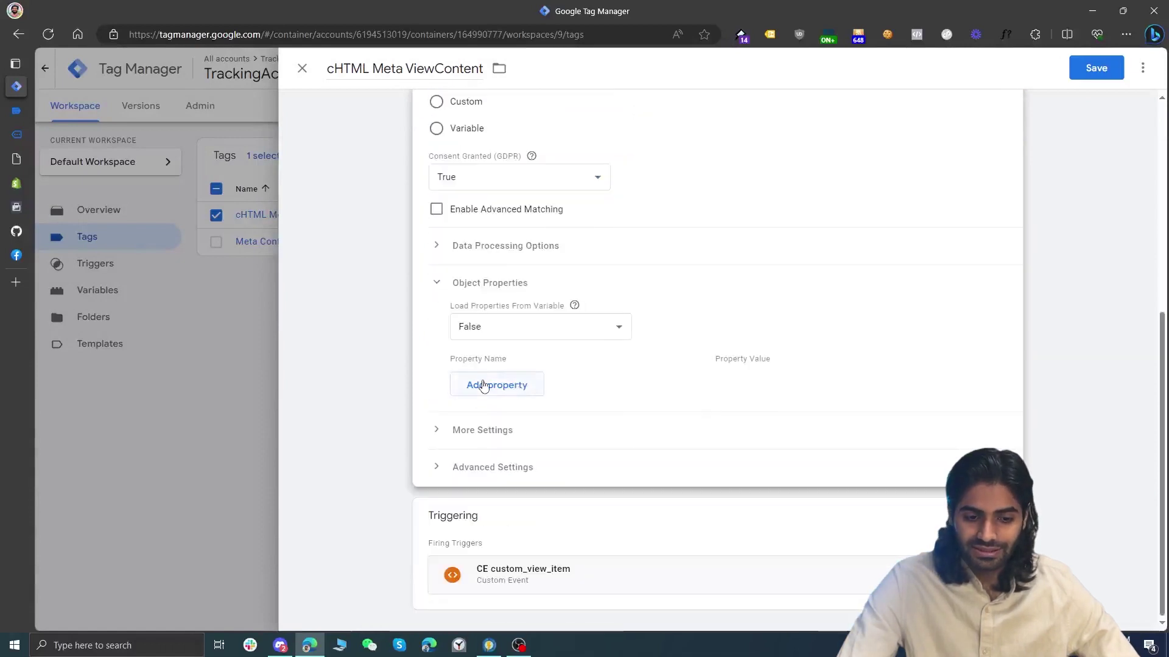
click(485, 384)
click(499, 418)
click(509, 449)
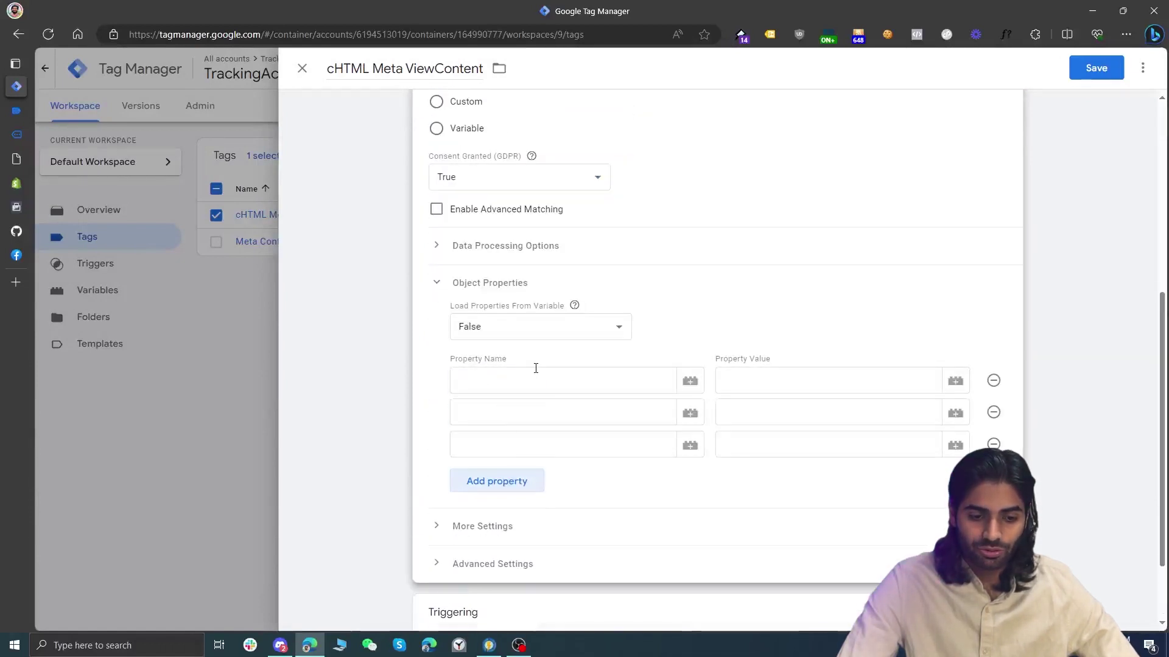
click(535, 371)
text(content_name)
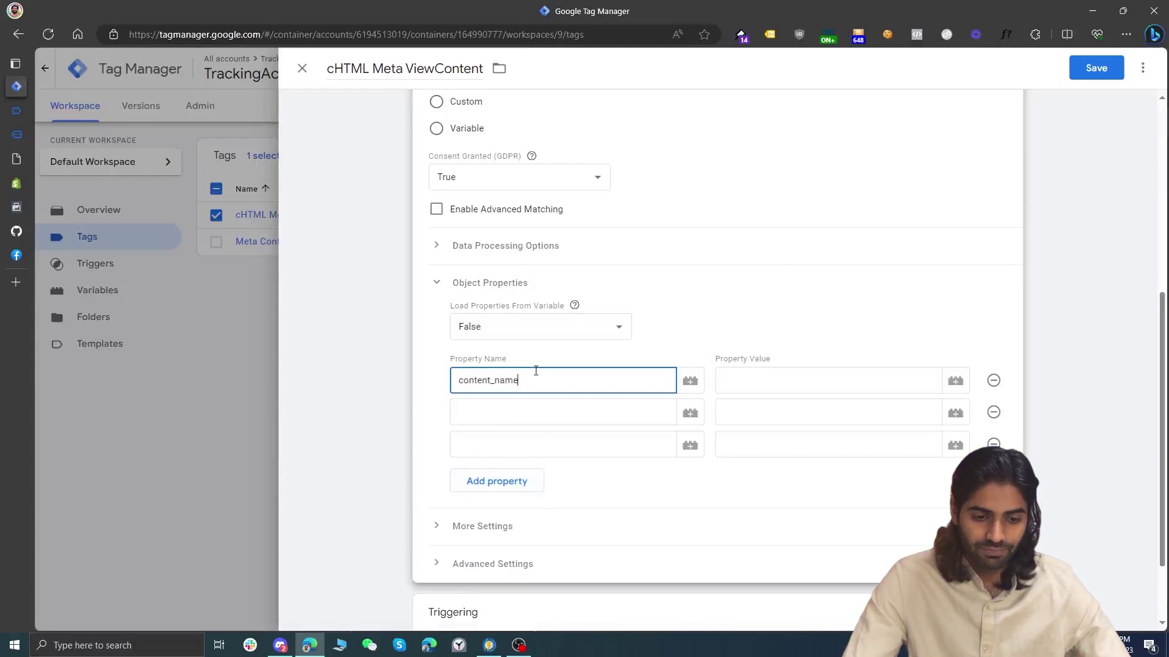
click(525, 408)
text(content_ids)
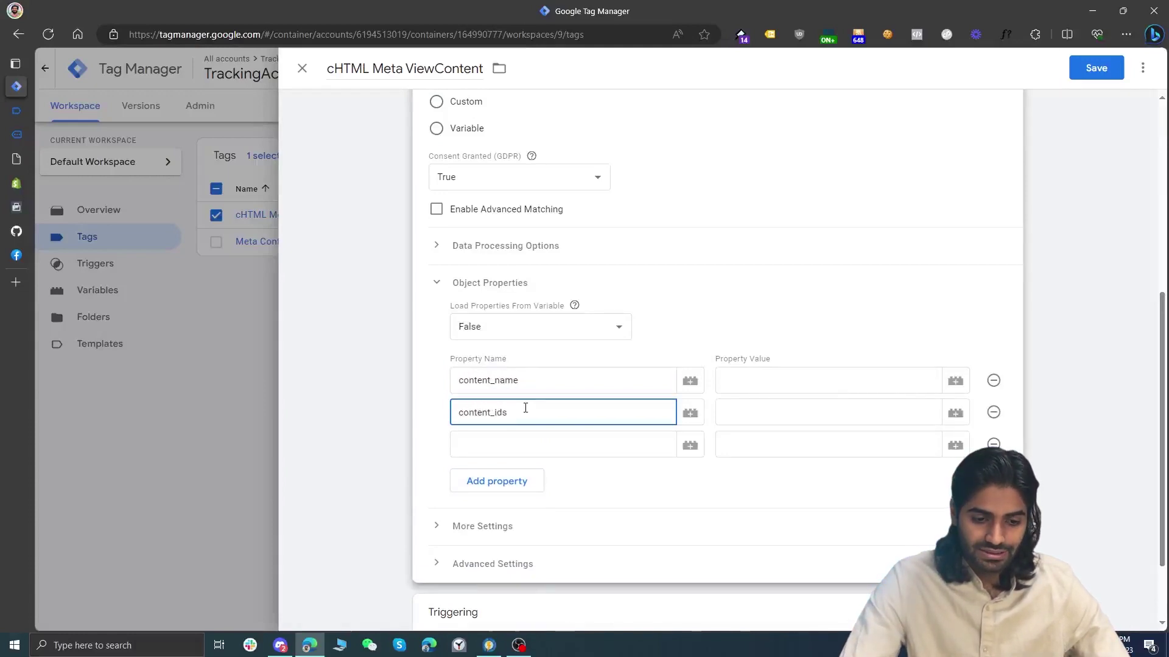
click(506, 450)
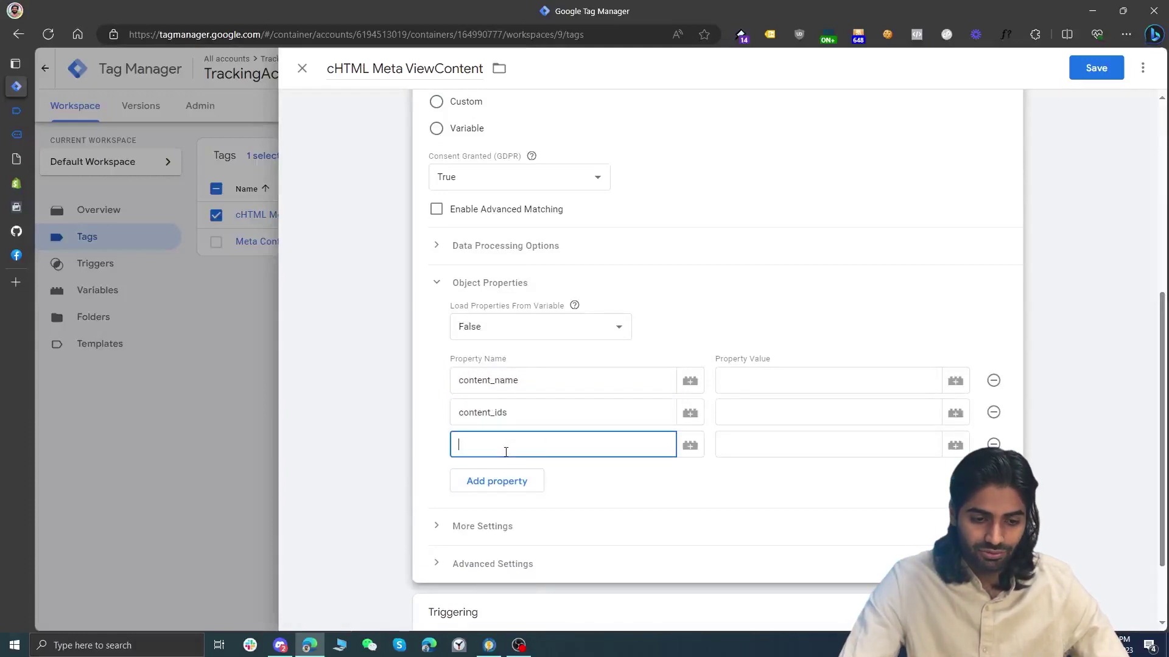
text(contents)
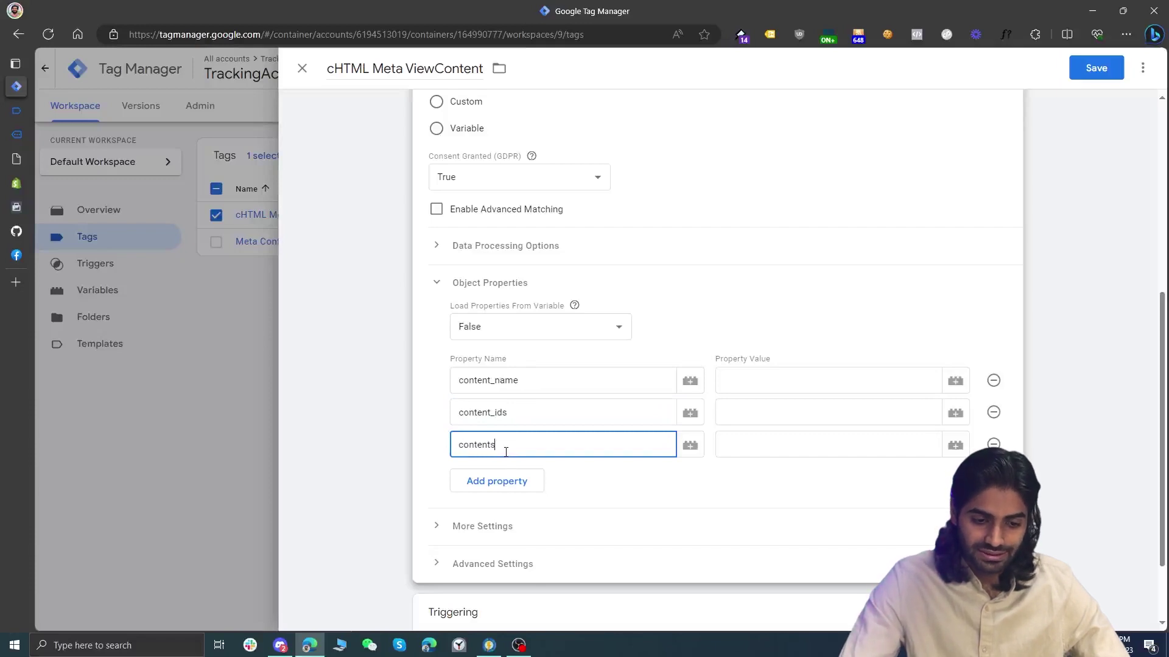
Add two more object properties named num_items and value
click(497, 481)
text(nume)
text(_item)
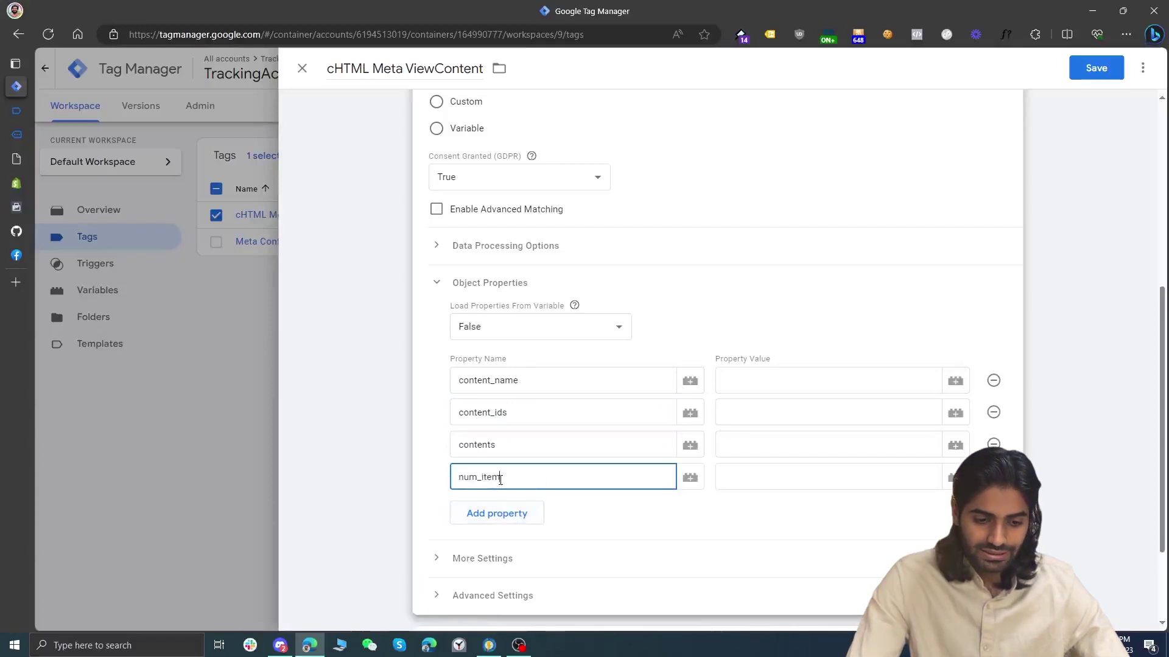
click(493, 512)
text(calue)
key(BackSpace)
key(BackSpace)
key(BackSpace)
key(BackSpace)
key(BackSpace)
text(value)
Add the remaining object properties, currency and content_type
click(471, 543)
text(currency)
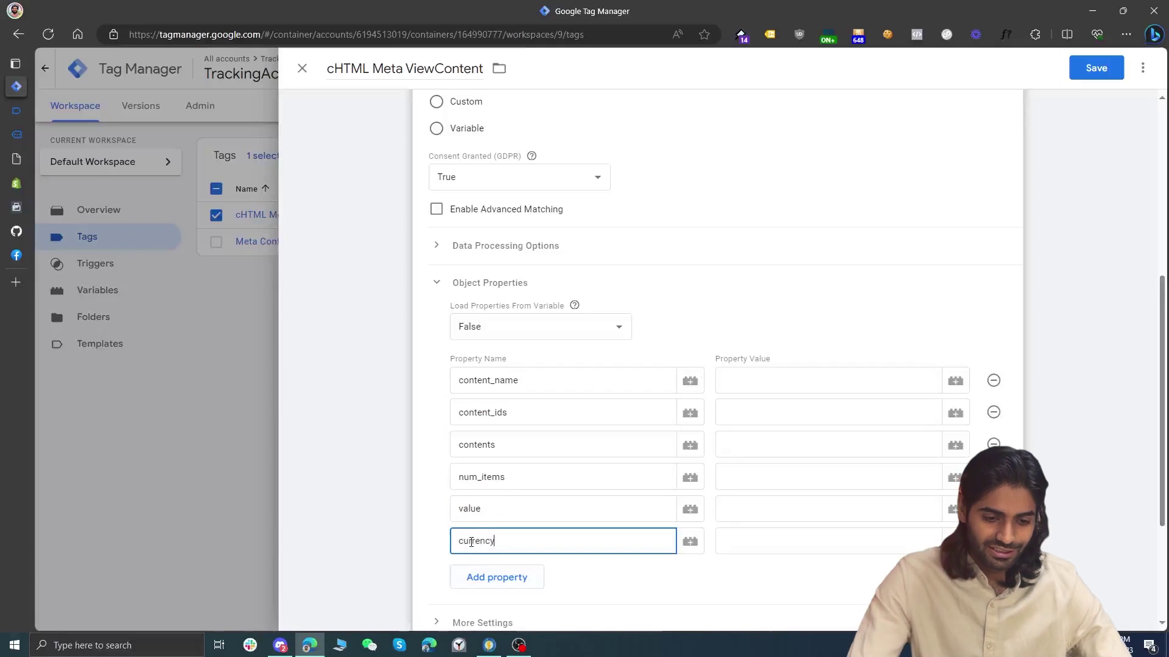
click(473, 572)
scroll(484, 539, down, 1)
click(496, 513)
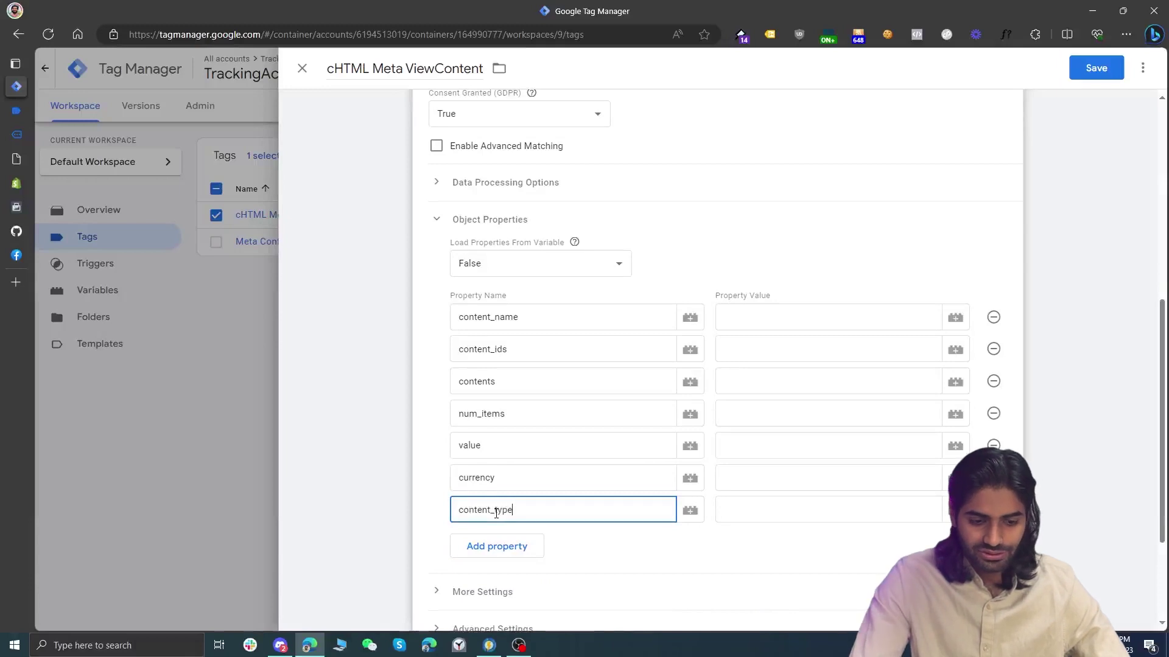
Set the content_type value to {{CV product}} and the currency value to {{DLV ecommerce.currency}}
click(791, 509)
text({{prod)
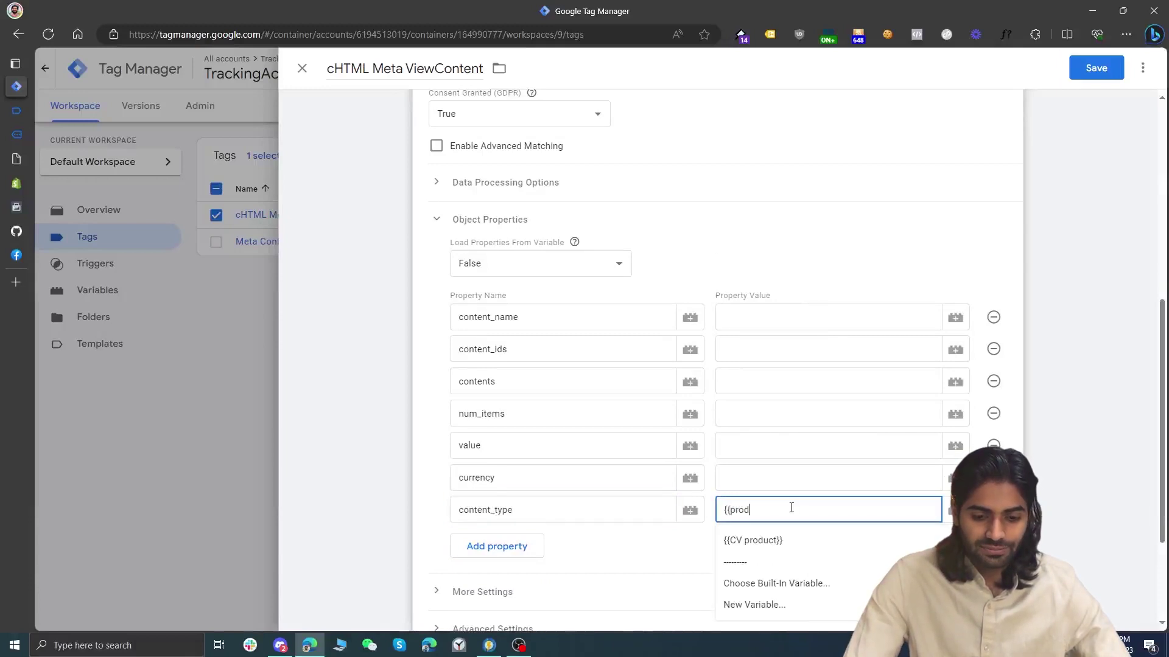
key(Down)
key(Return)
click(785, 472)
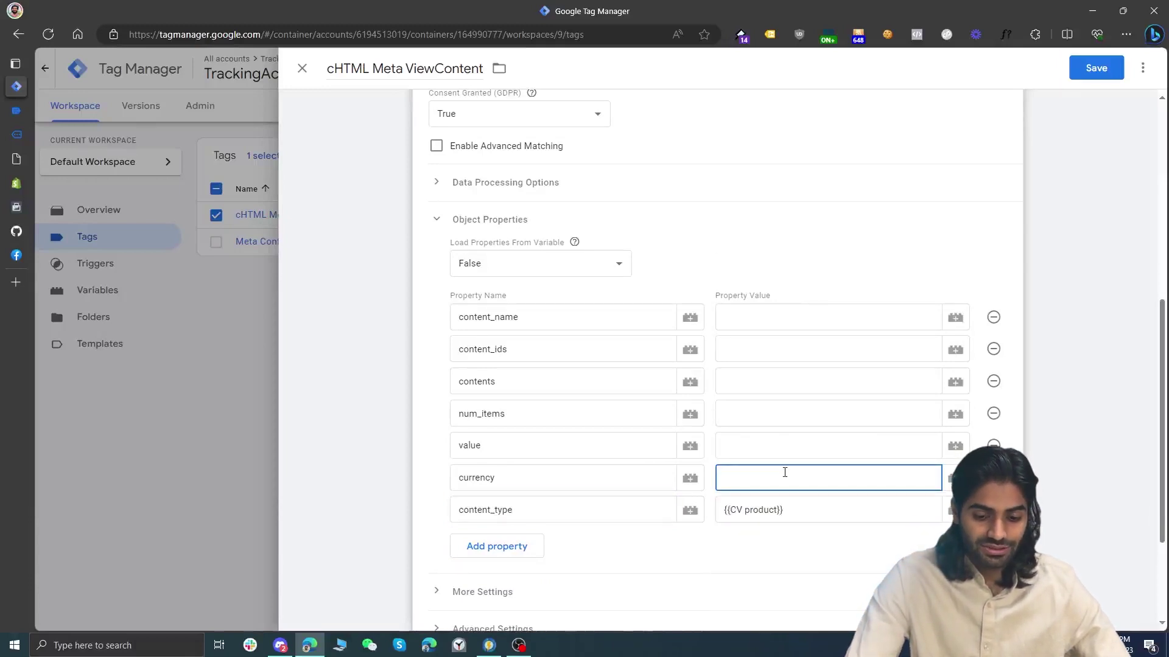
text({{cu)
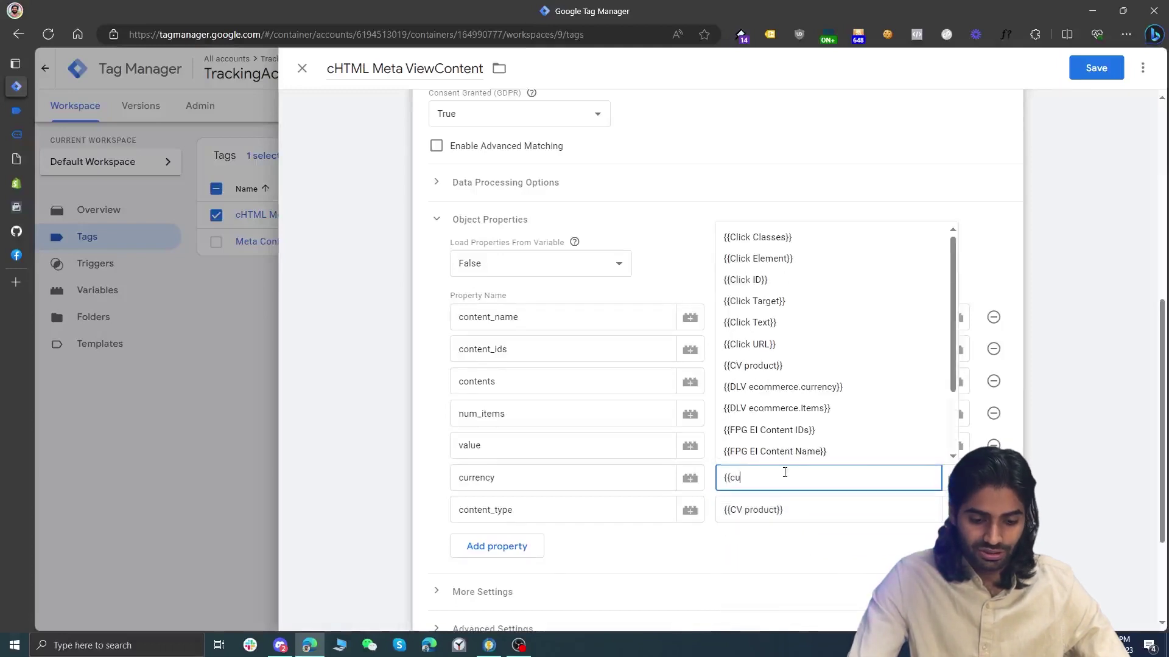
key(Down)
key(Return)
Set the value property to {{FPG EI Value}} and num_items to {{FPG EI Num Items}}
click(774, 445)
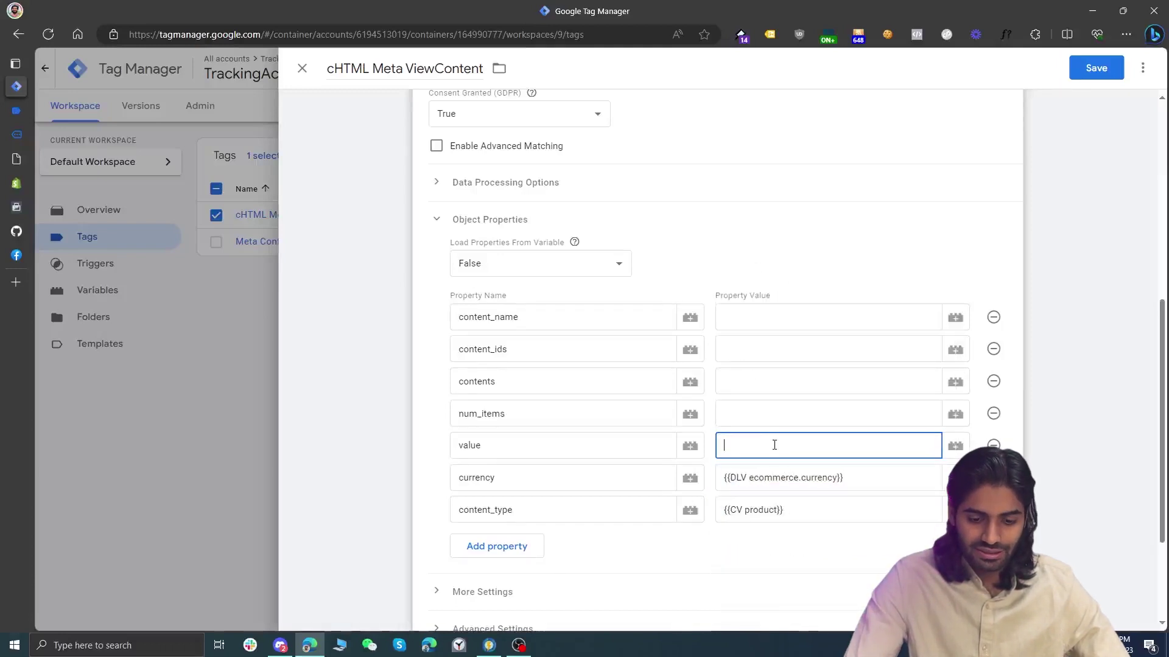
text({{fpg)
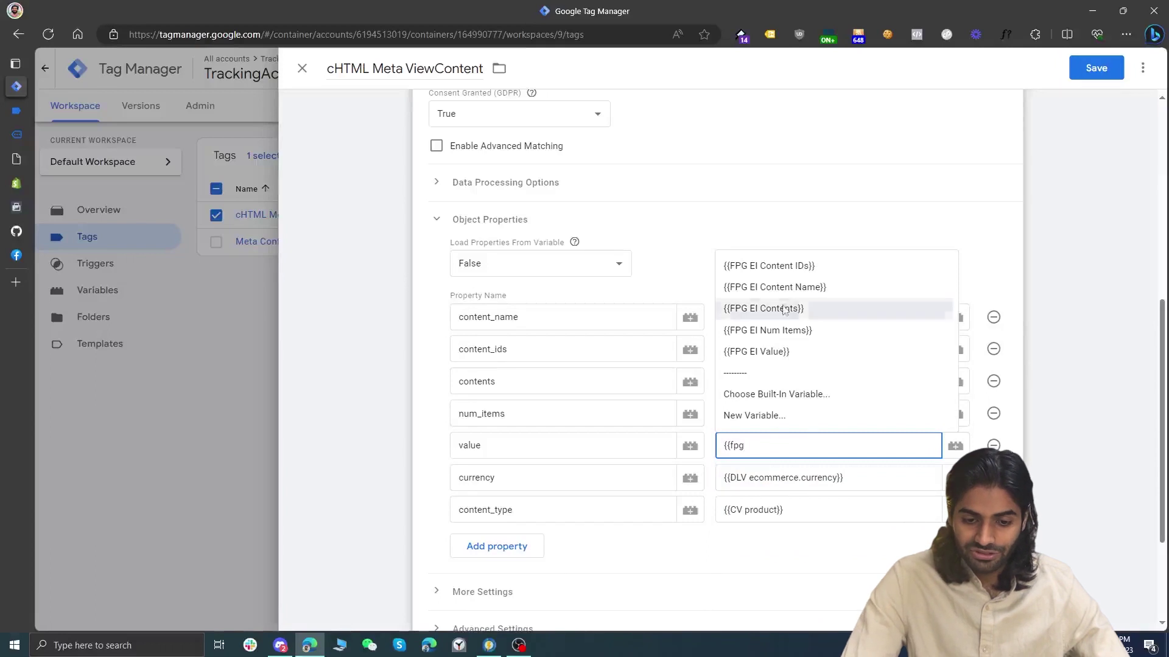
click(791, 351)
click(761, 420)
text({)
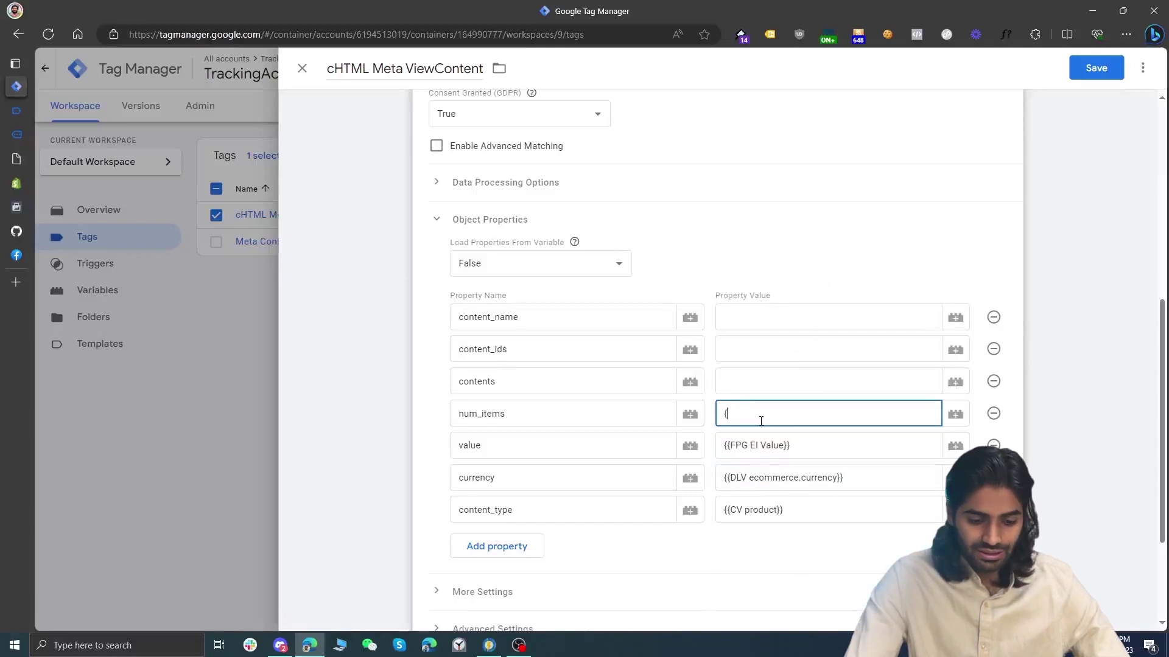
text({num)
key(Down)
key(Return)
Set contents to {{FPG EI Contents}}, content_ids to {{FPG EI Content IDs}} and content_name to {{FPG EI Content Name}}
click(746, 379)
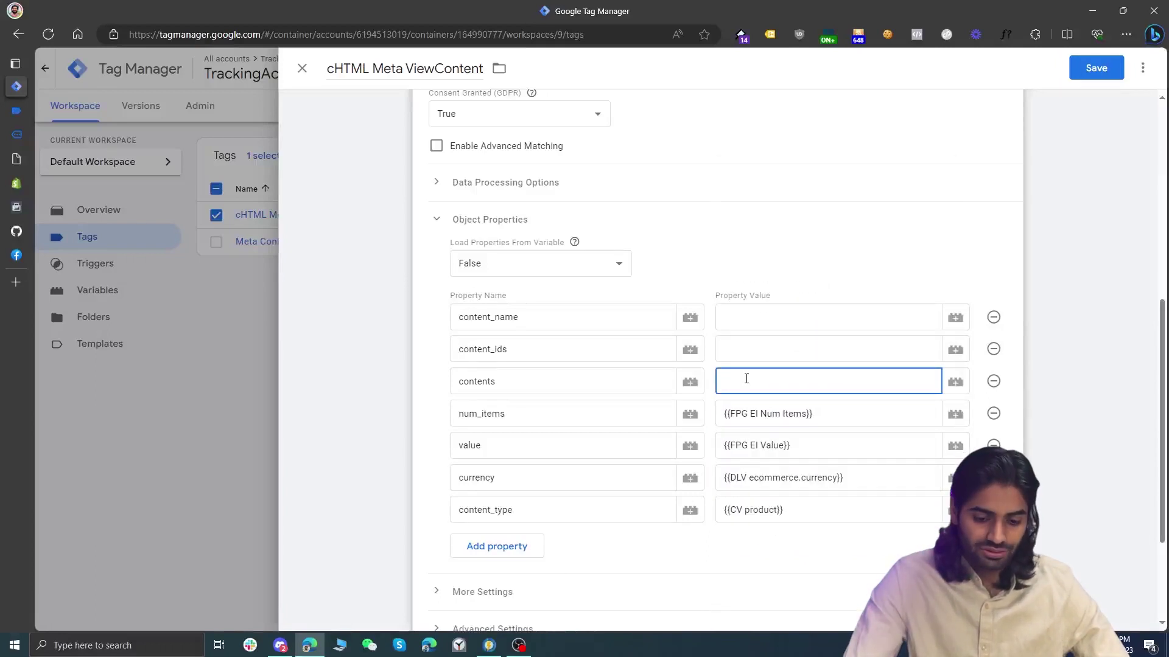
text({{con)
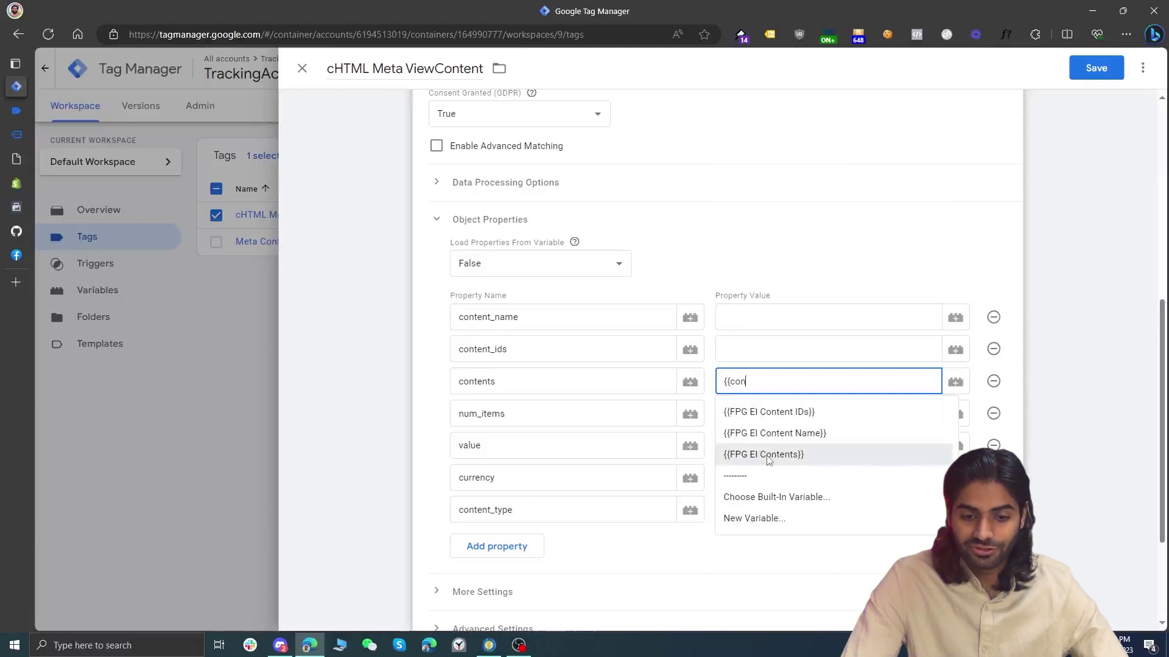
click(768, 459)
click(755, 345)
text({{i)
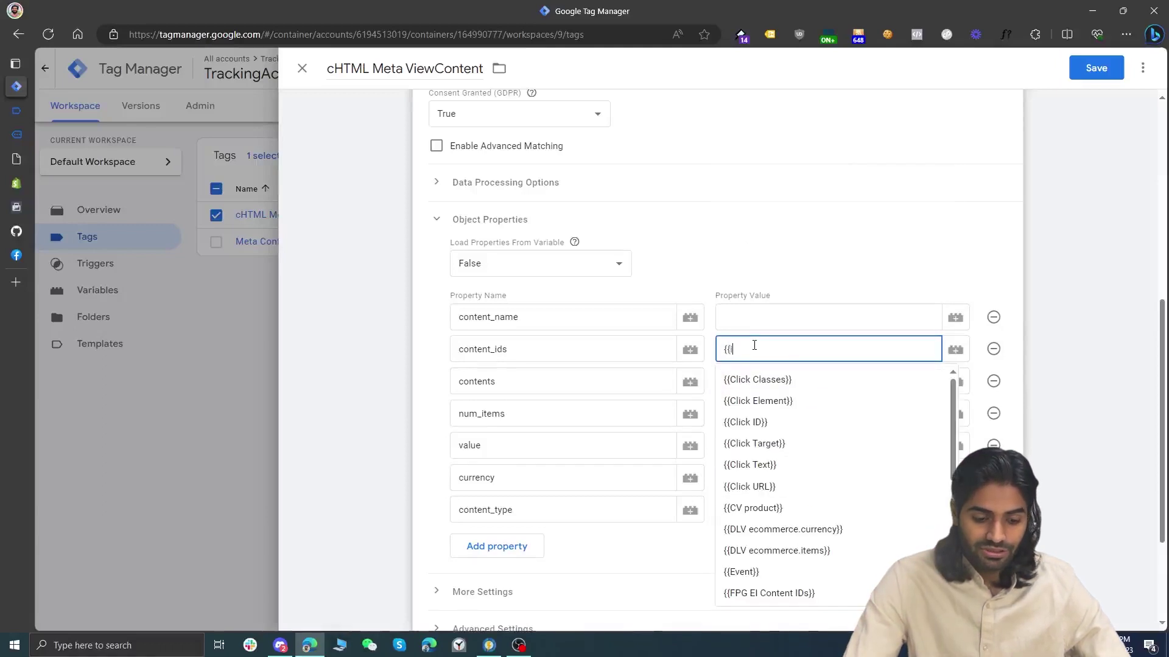
text(ds)
click(768, 379)
click(754, 319)
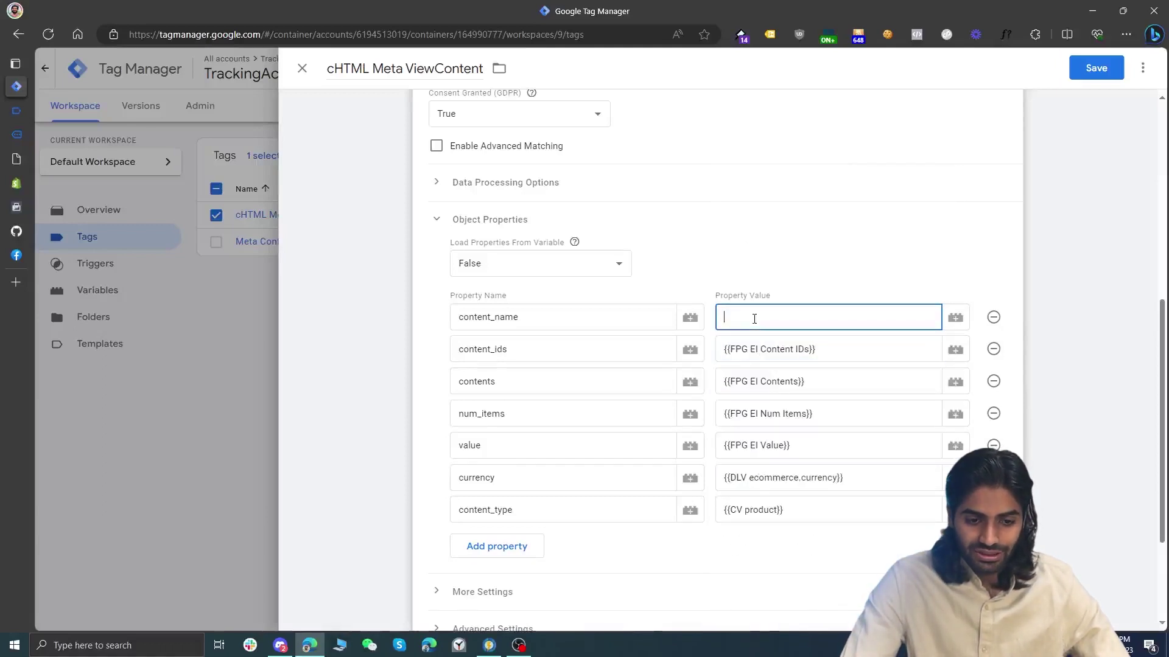
text({{con)
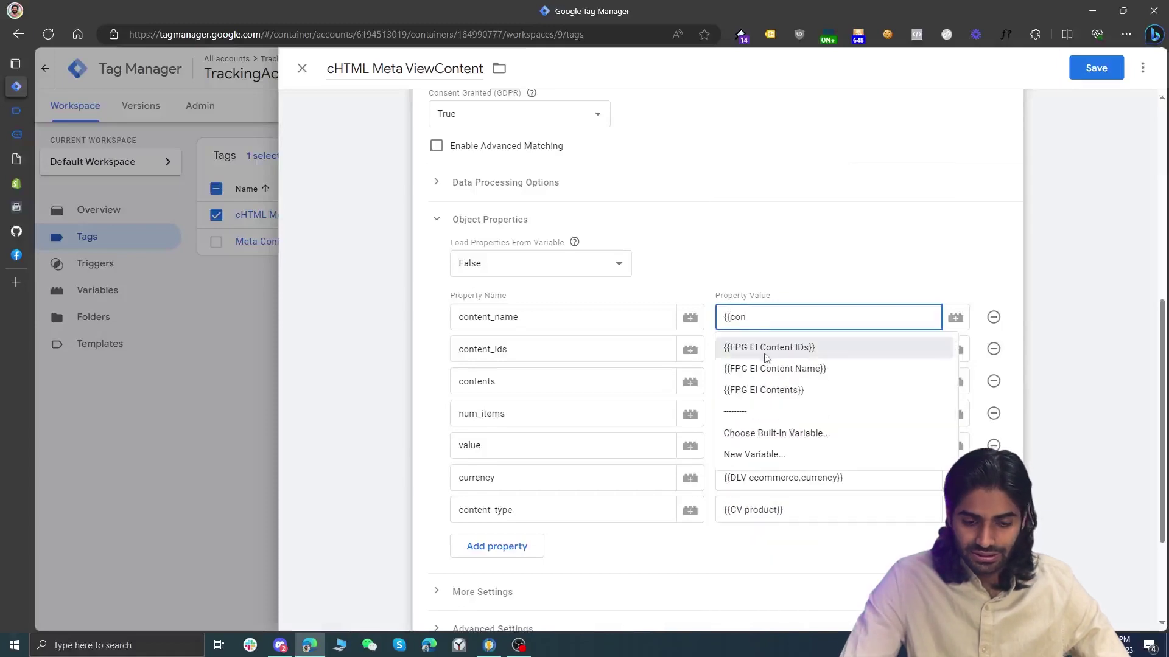
click(771, 365)
Remove the cHTML prefix so the tag is named Meta ViewContent, and save it
scroll(771, 372, down, 3)
scroll(770, 370, up, 8)
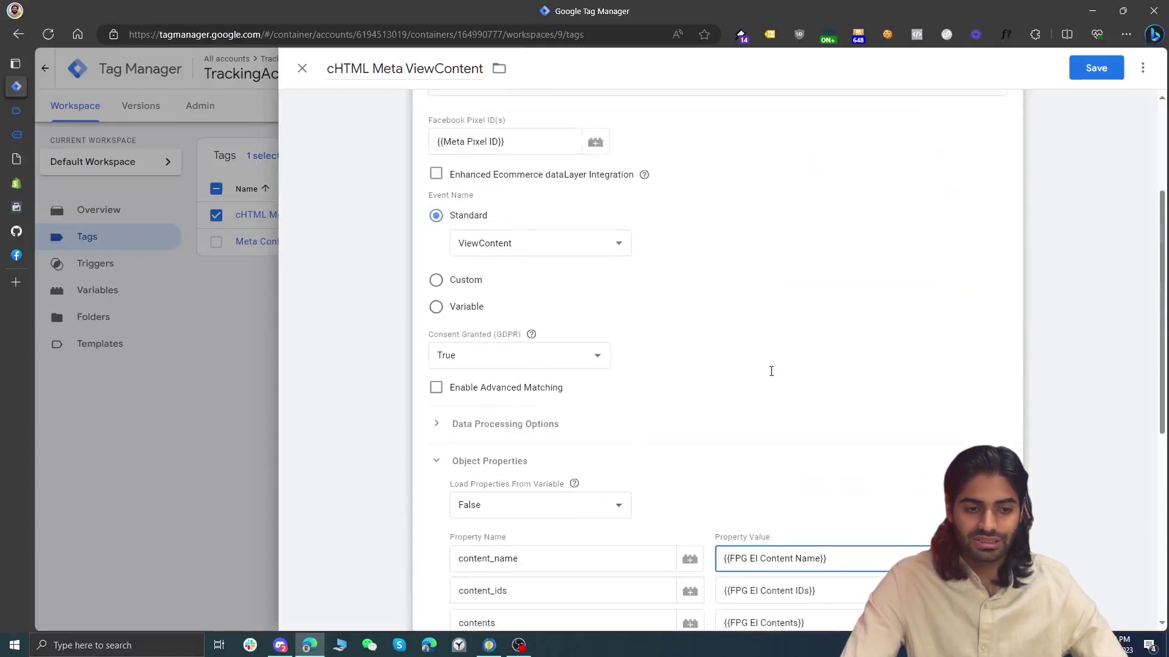
scroll(743, 328, down, 8)
click(375, 67)
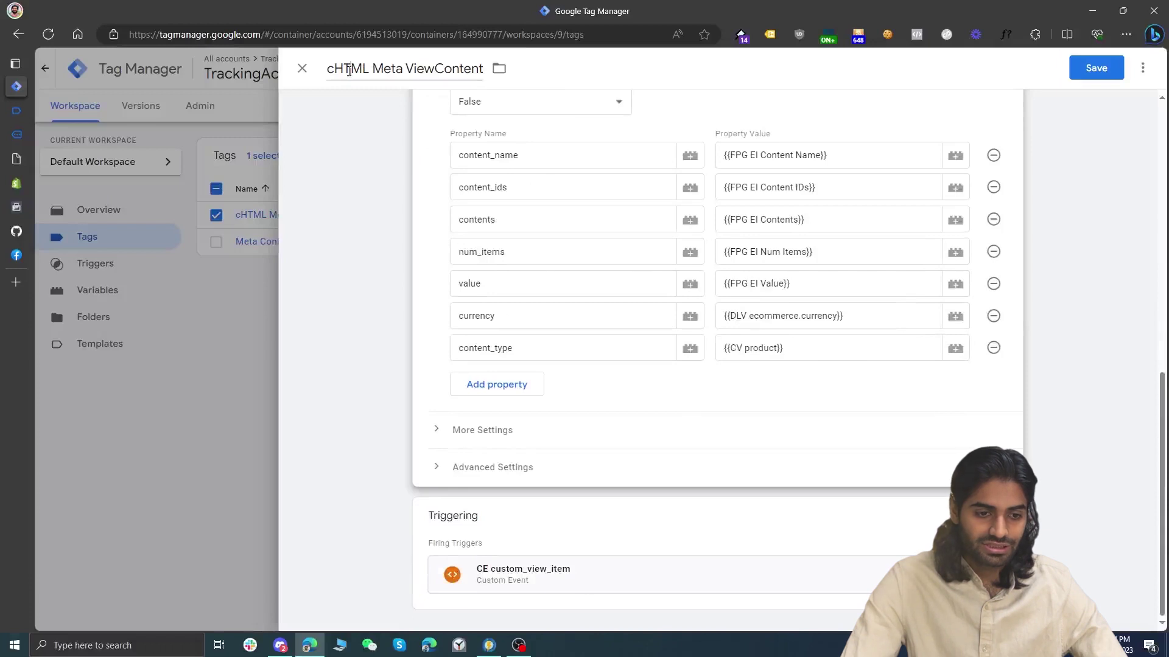
key(ctrl+BackSpace)
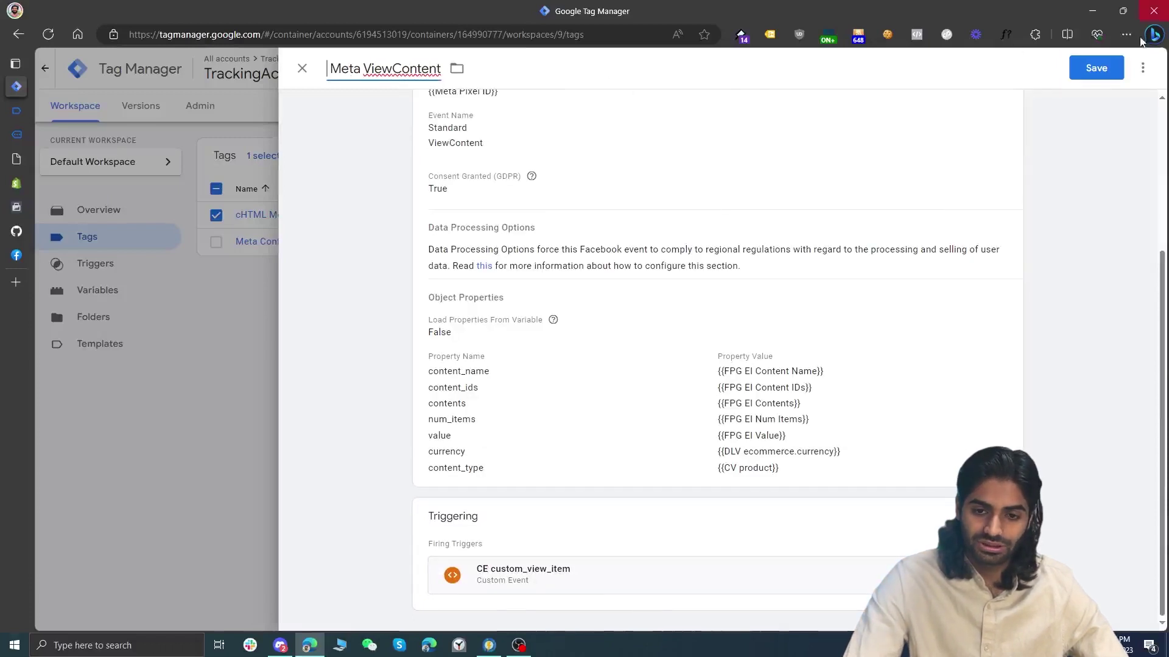
click(1096, 67)
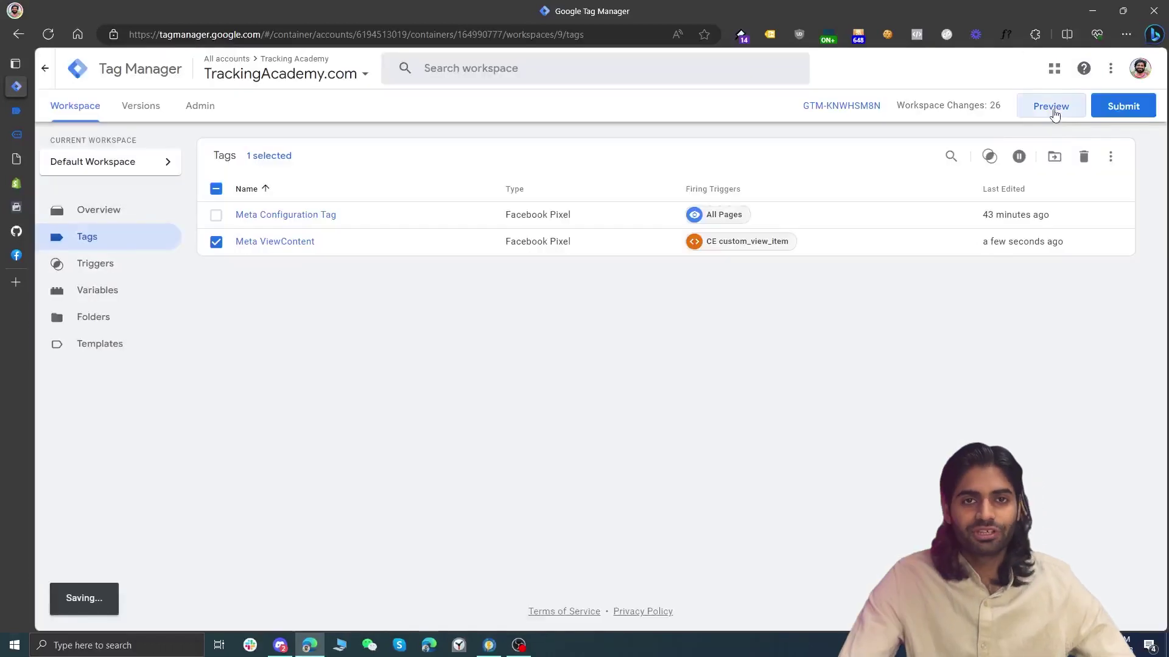
Preview the container, open the purple gorilla product, and check the template tag's ViewContent parameters and contents in Meta Pixel Helper
click(1051, 107)
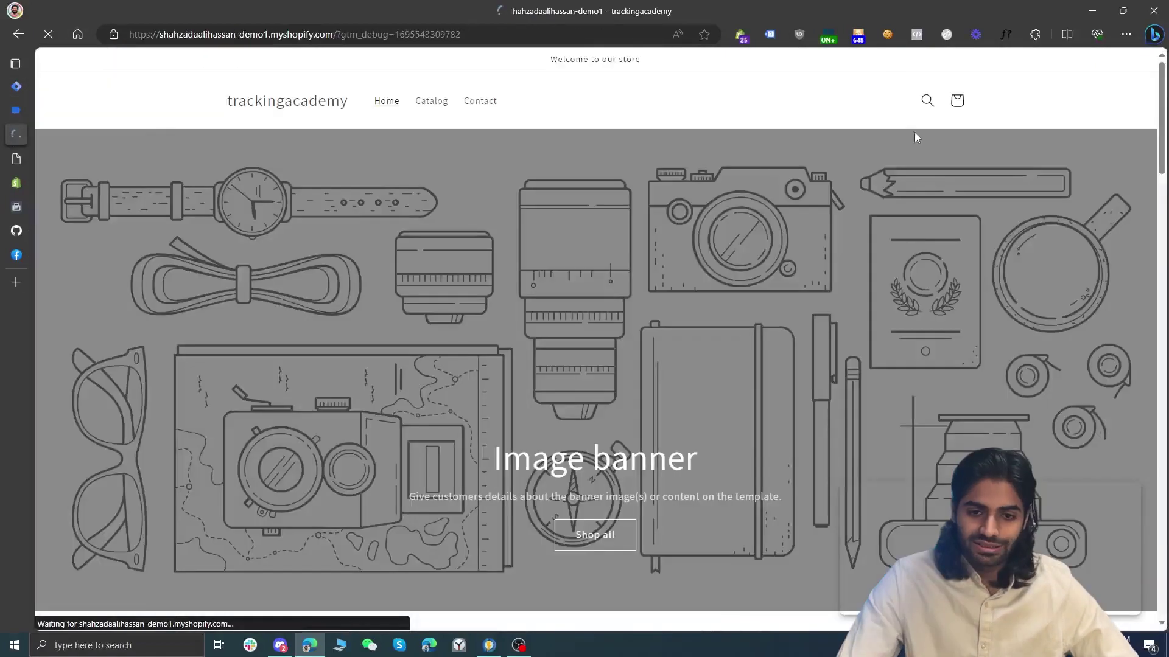
click(915, 34)
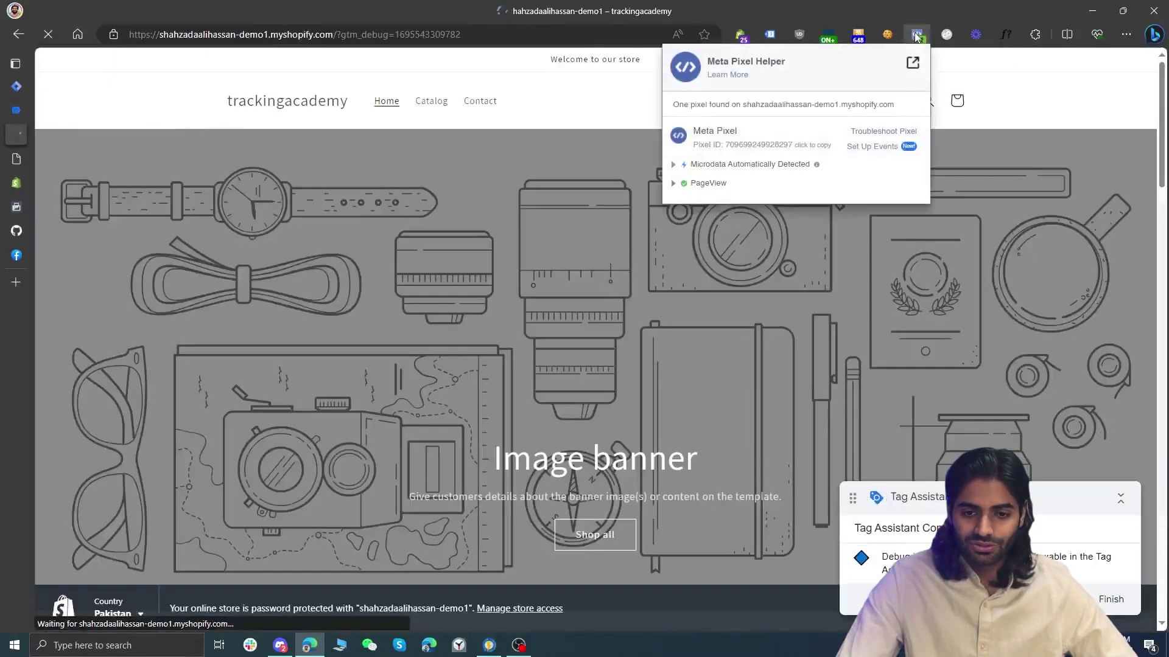
scroll(715, 207, down, 5)
click(805, 102)
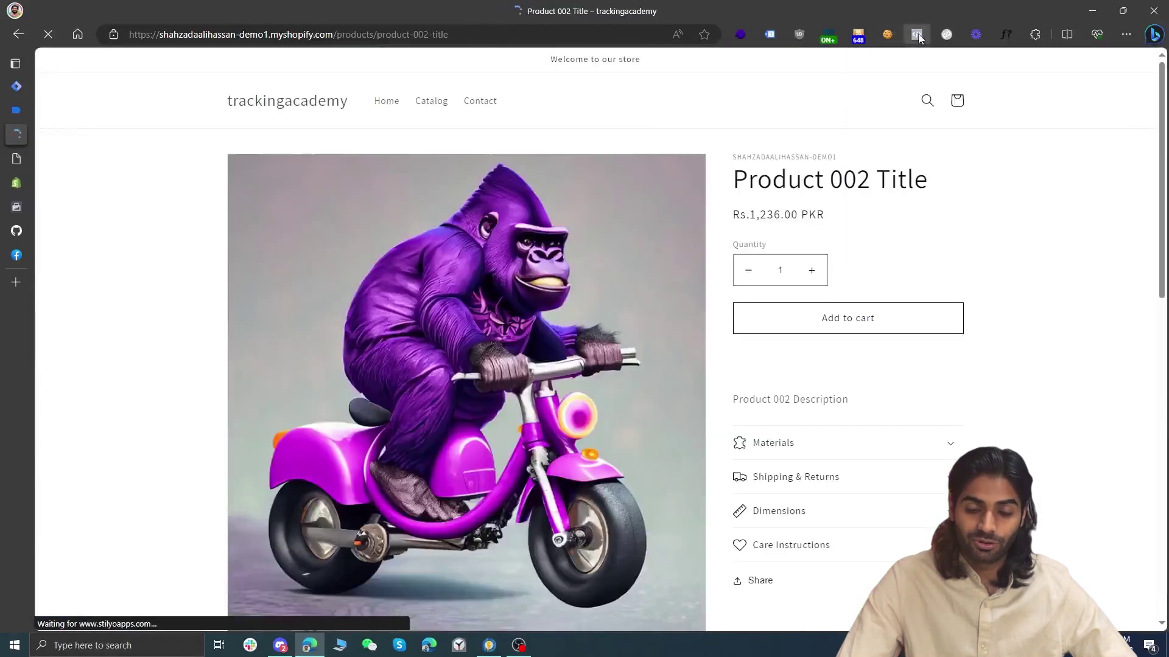
click(916, 34)
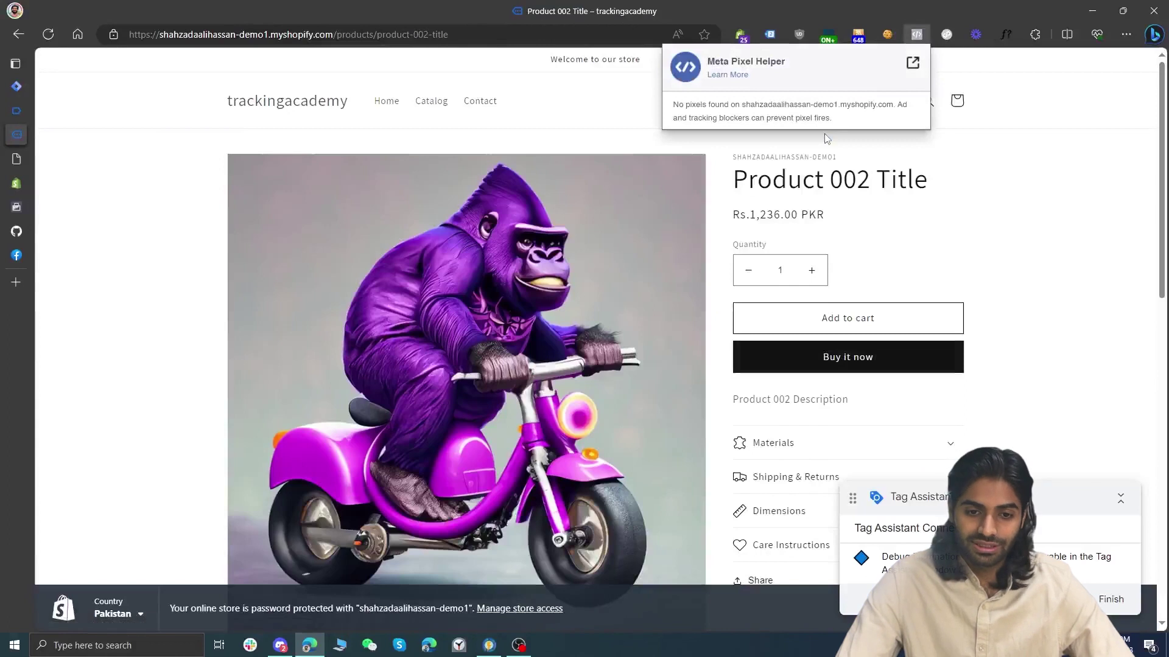
click(713, 202)
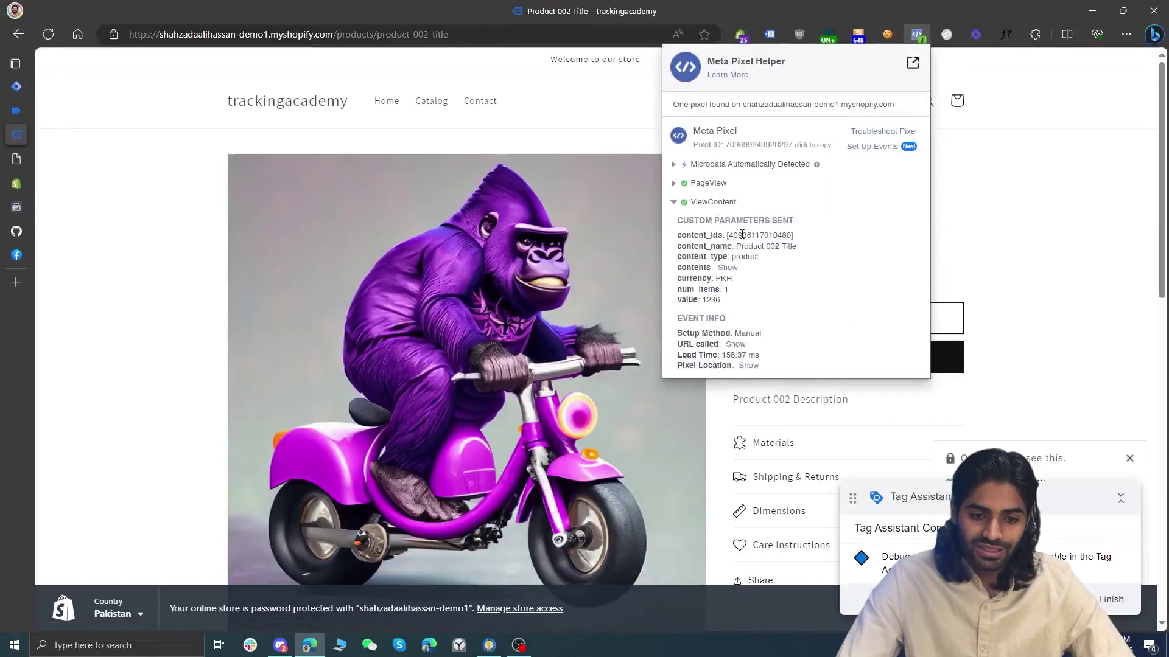
click(727, 268)
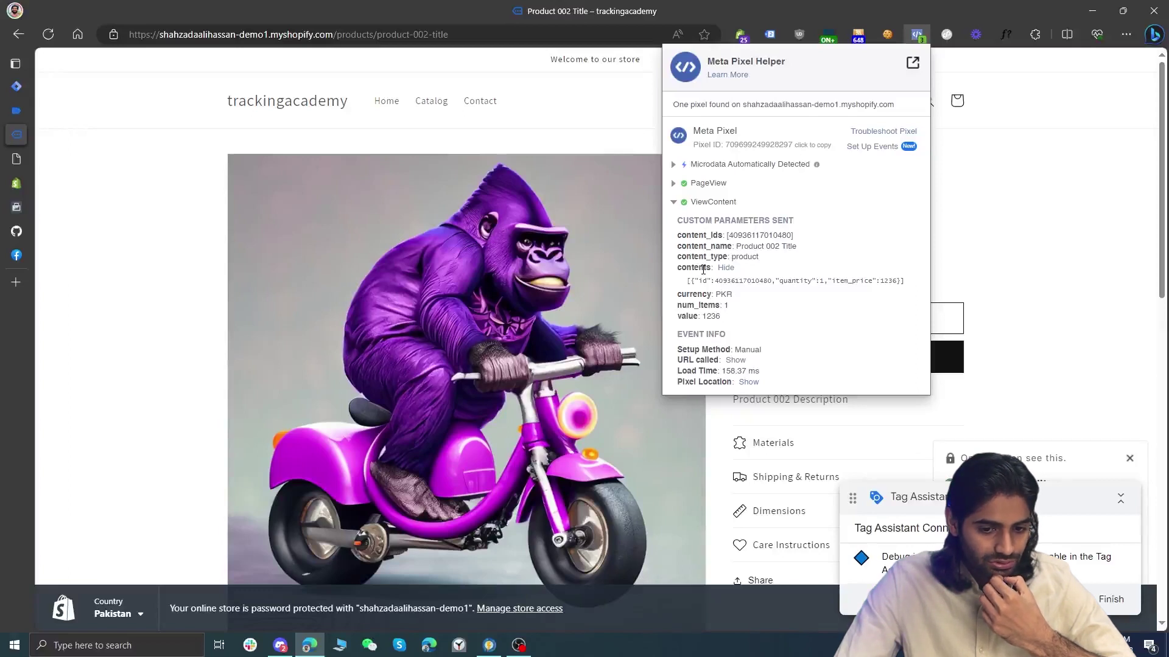
Publish the Tag Manager workspace changes with a version name combining the author's name in square brackets and FB View
click(16, 86)
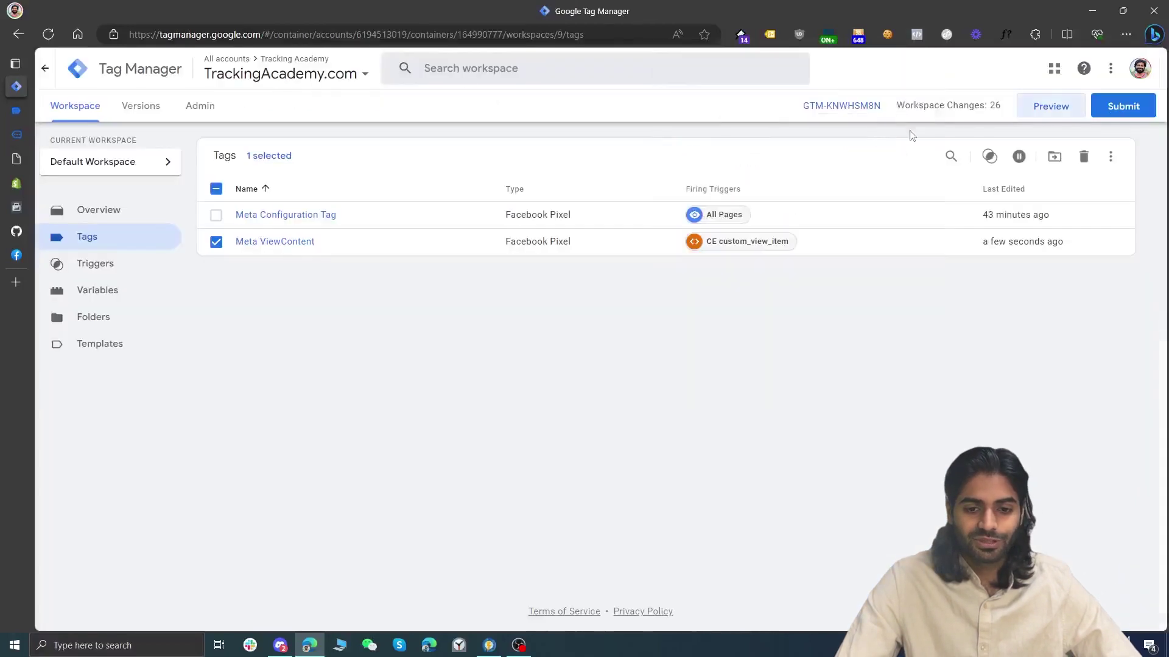
click(1123, 106)
click(548, 217)
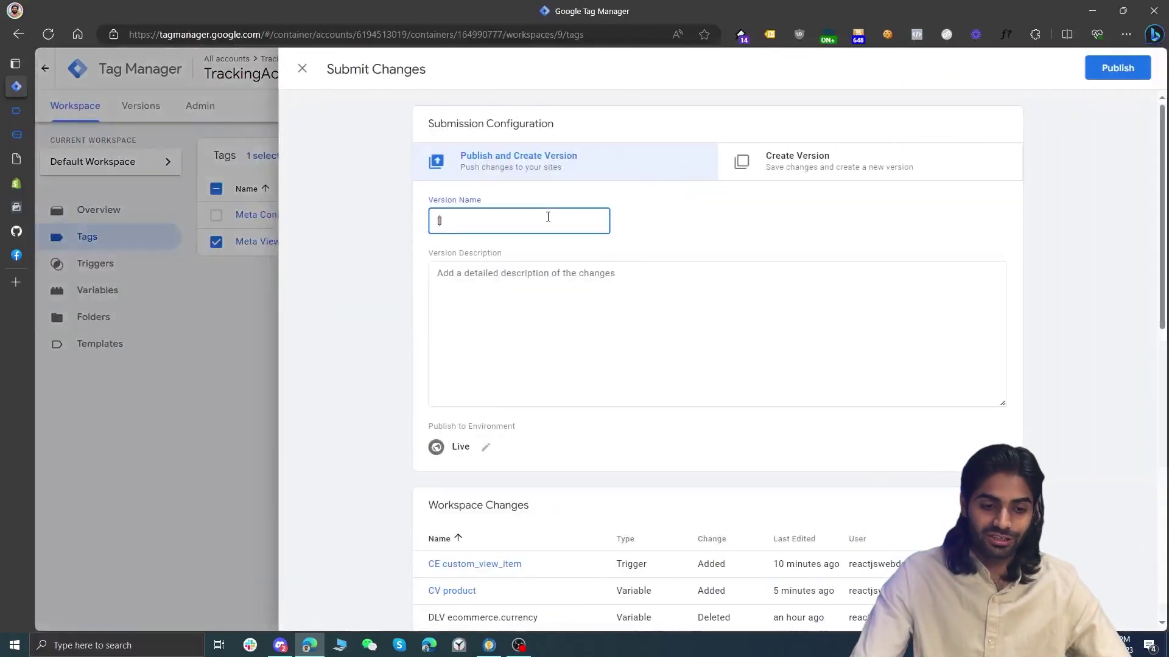
text([Sahzha)
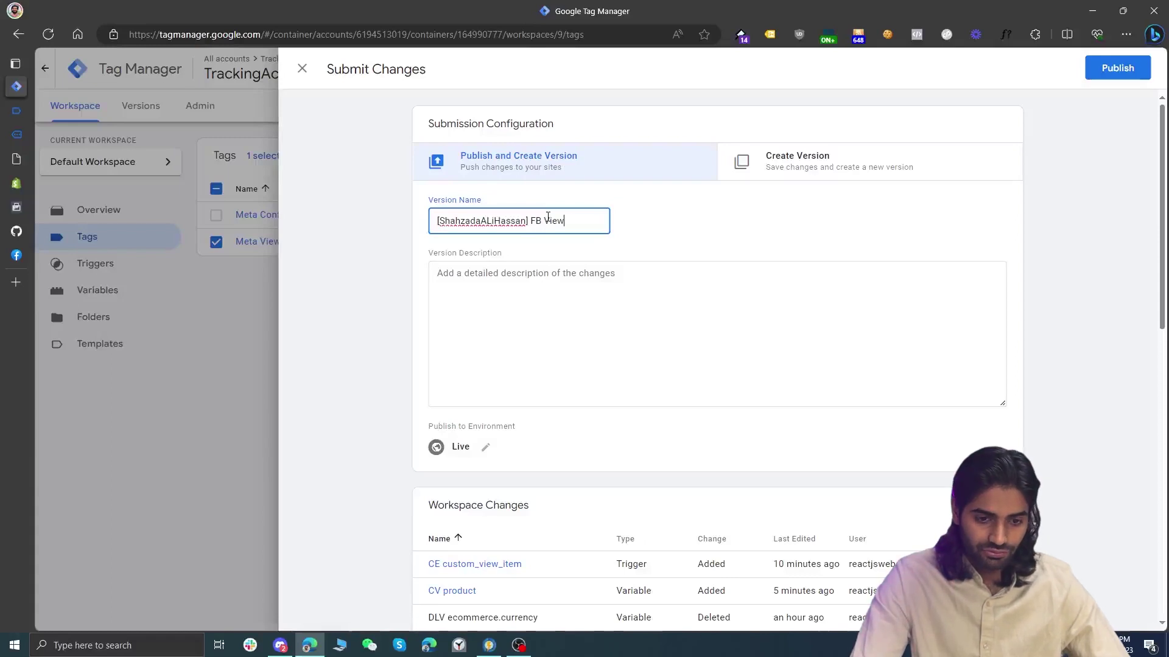
click(1108, 70)
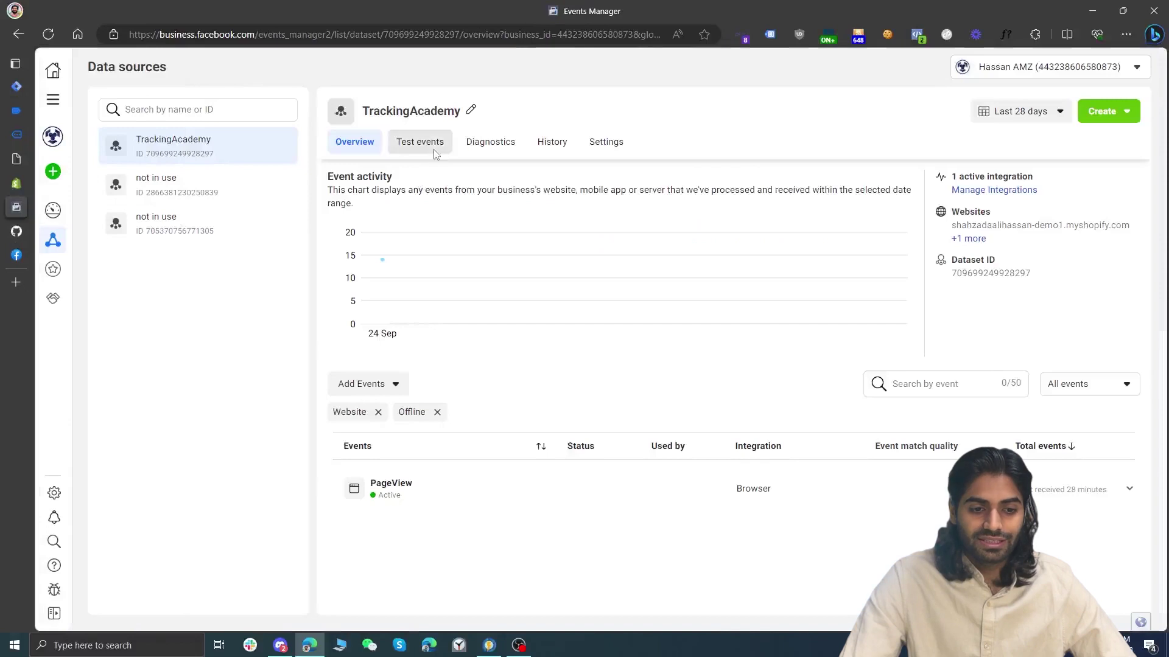
Open the TrackingAcademy dataset's test events in Meta Events Manager and clear the earlier test activity
click(433, 149)
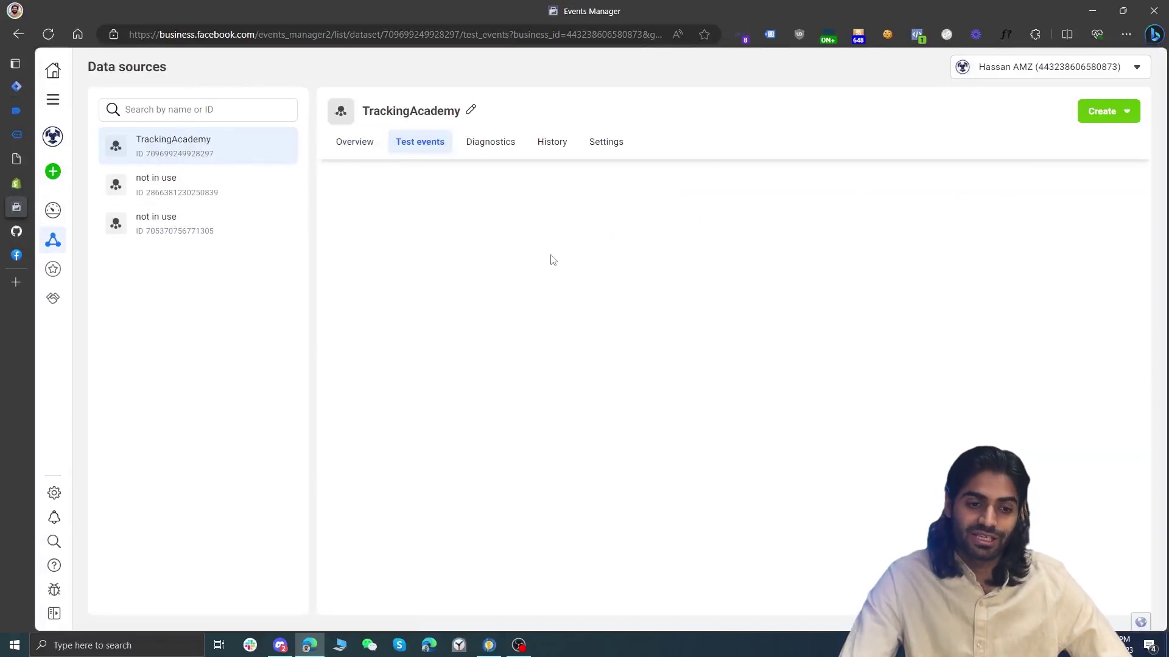
scroll(552, 254, down, 2)
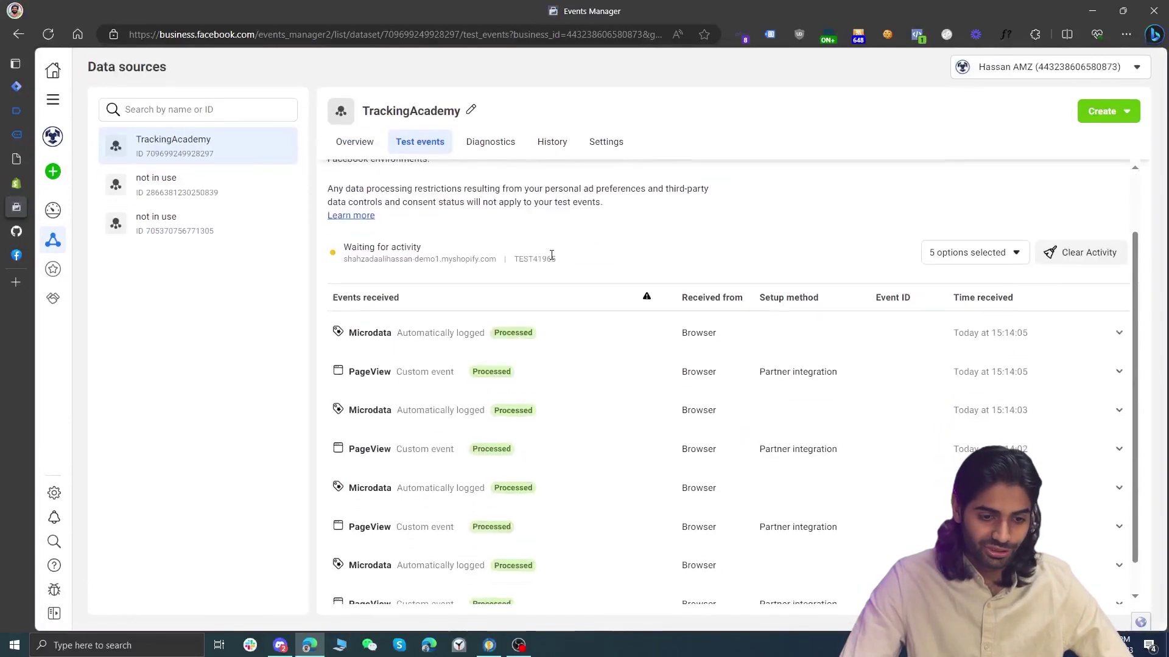
click(1042, 258)
click(751, 296)
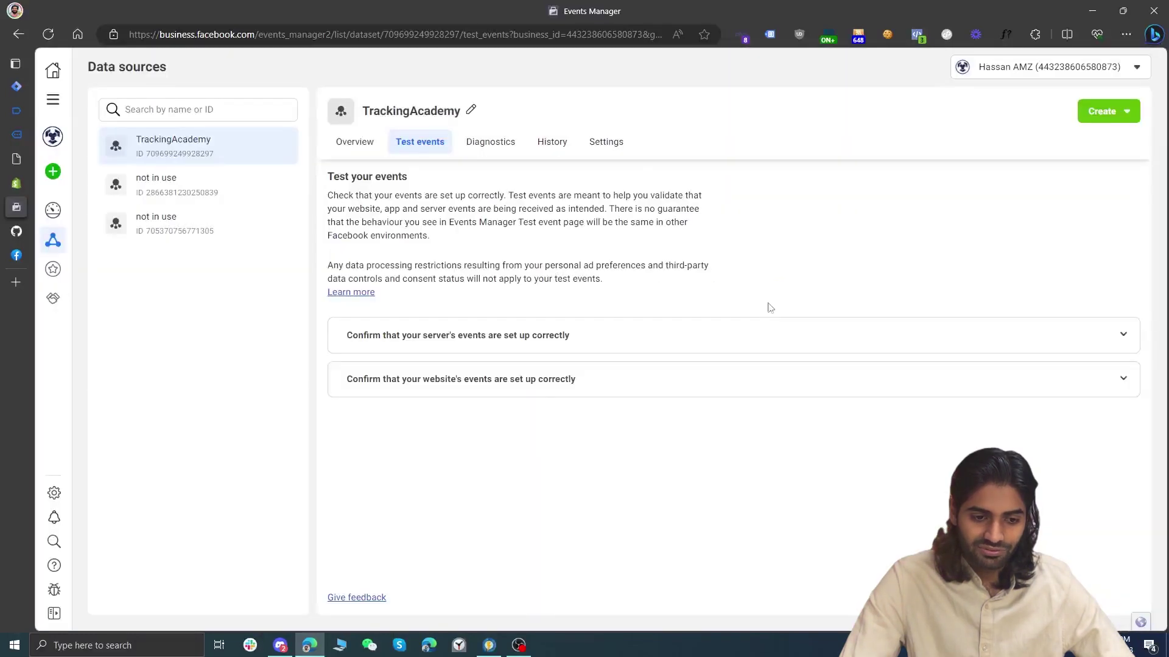
Start a website event test using the suggested myshopify.com store address and open the storefront from it
click(542, 382)
click(561, 520)
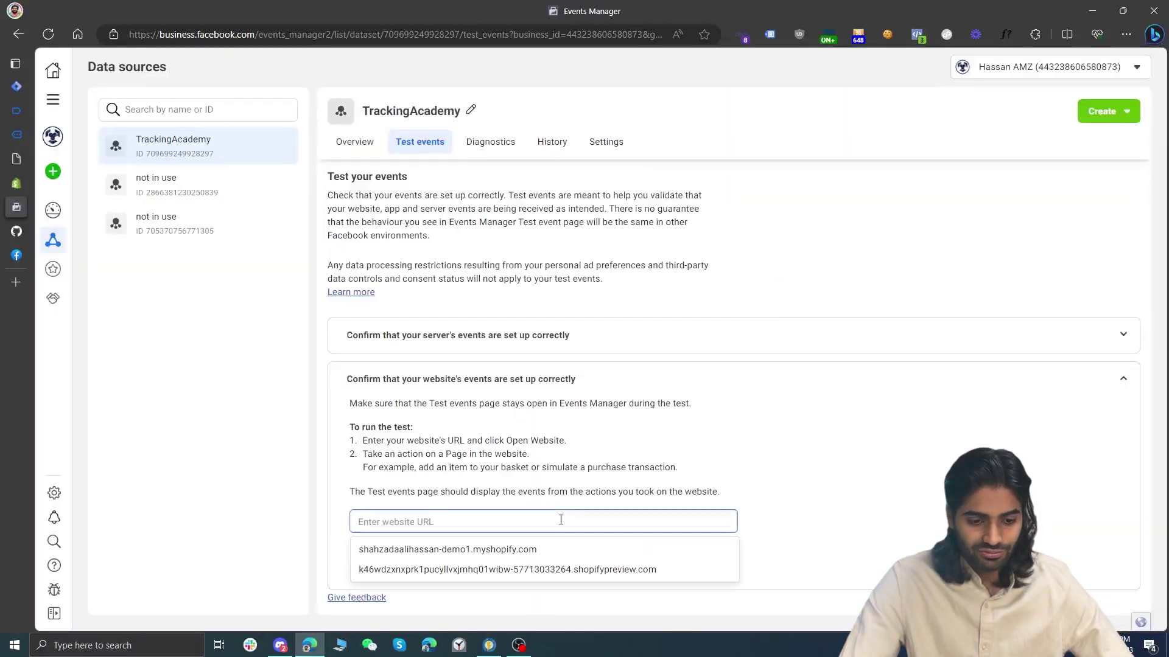
click(548, 549)
click(694, 556)
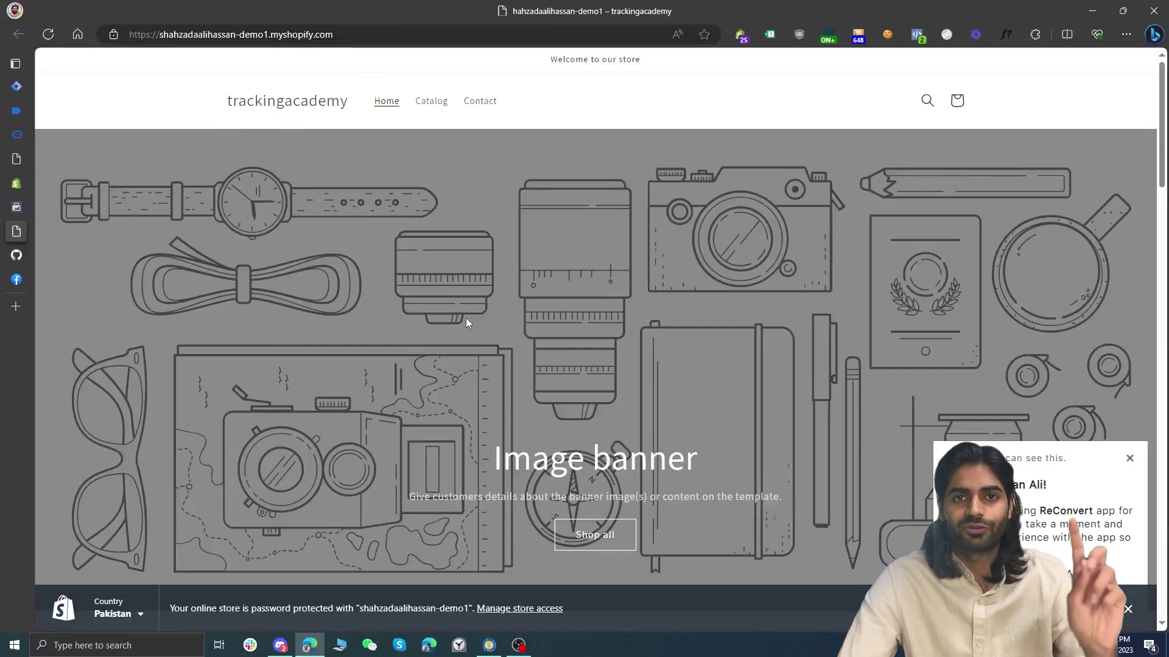
View the purple gorilla product in the store, return to Events Manager, and examine the full parameters of the received View content event
scroll(466, 318, down, 8)
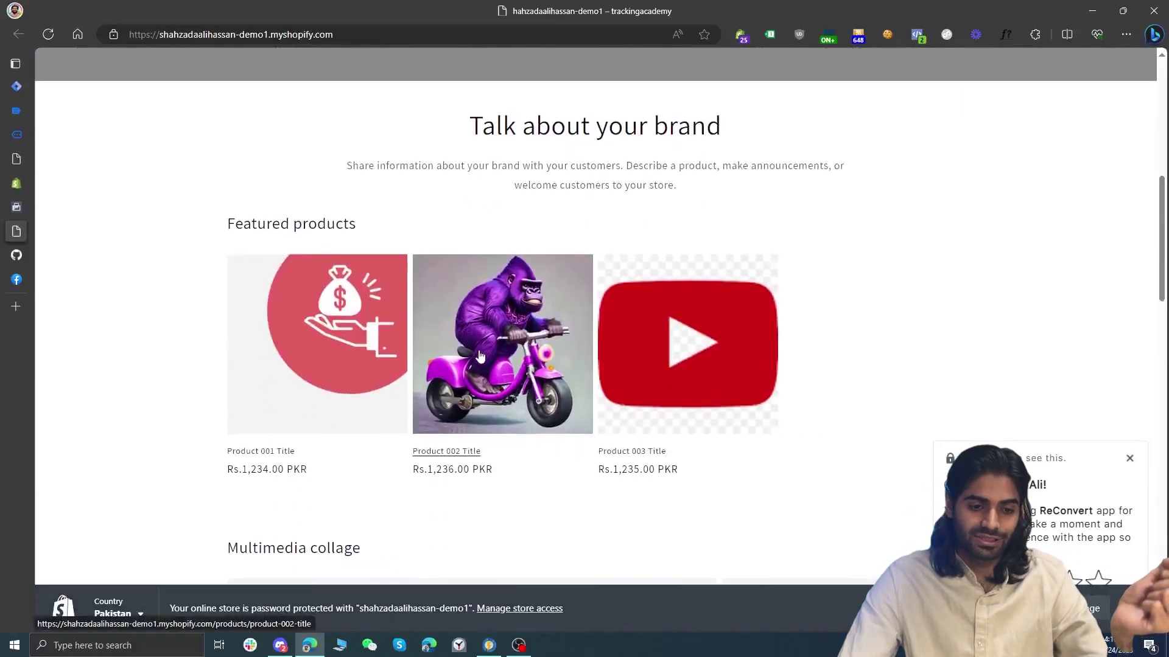
click(467, 323)
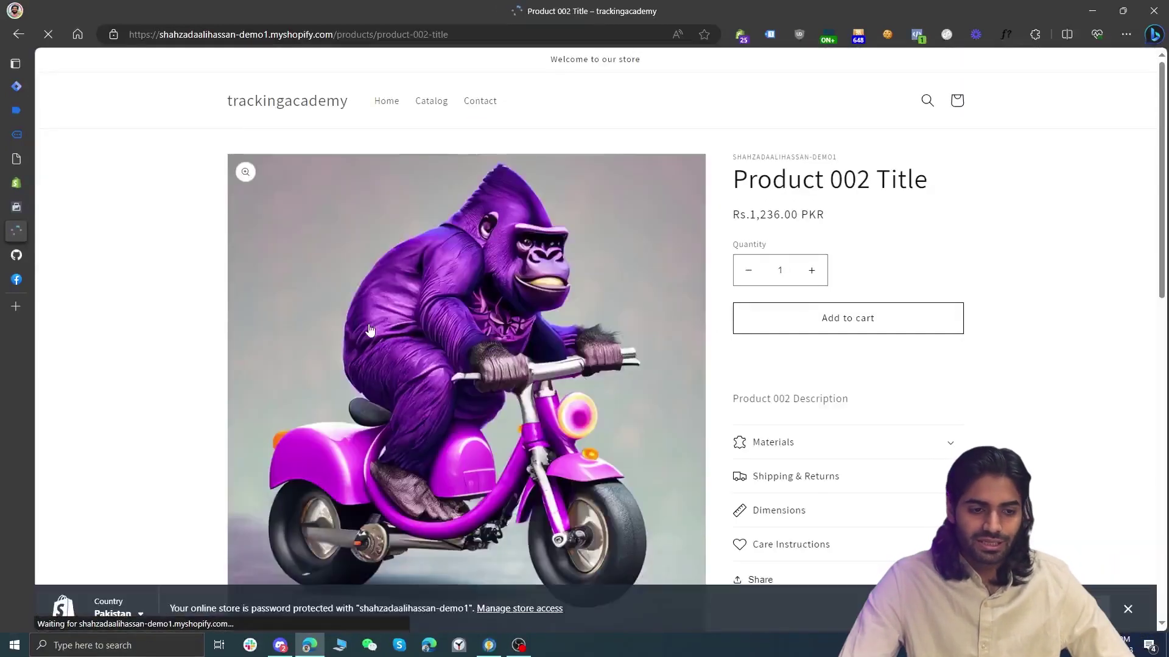
click(17, 207)
click(431, 483)
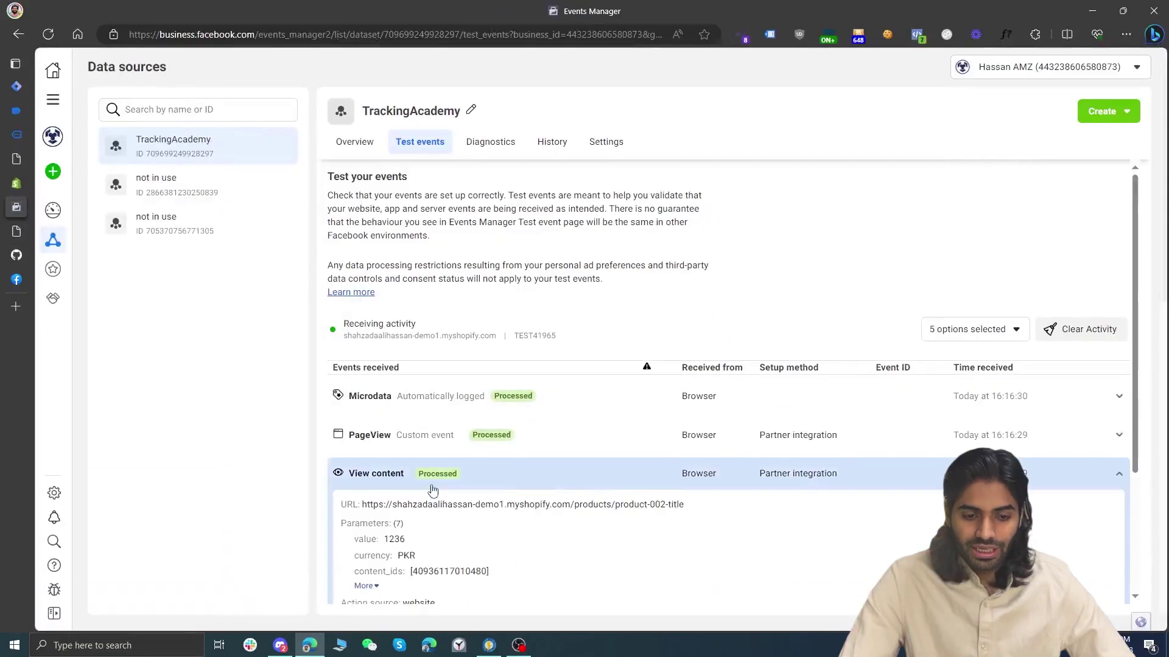
click(365, 533)
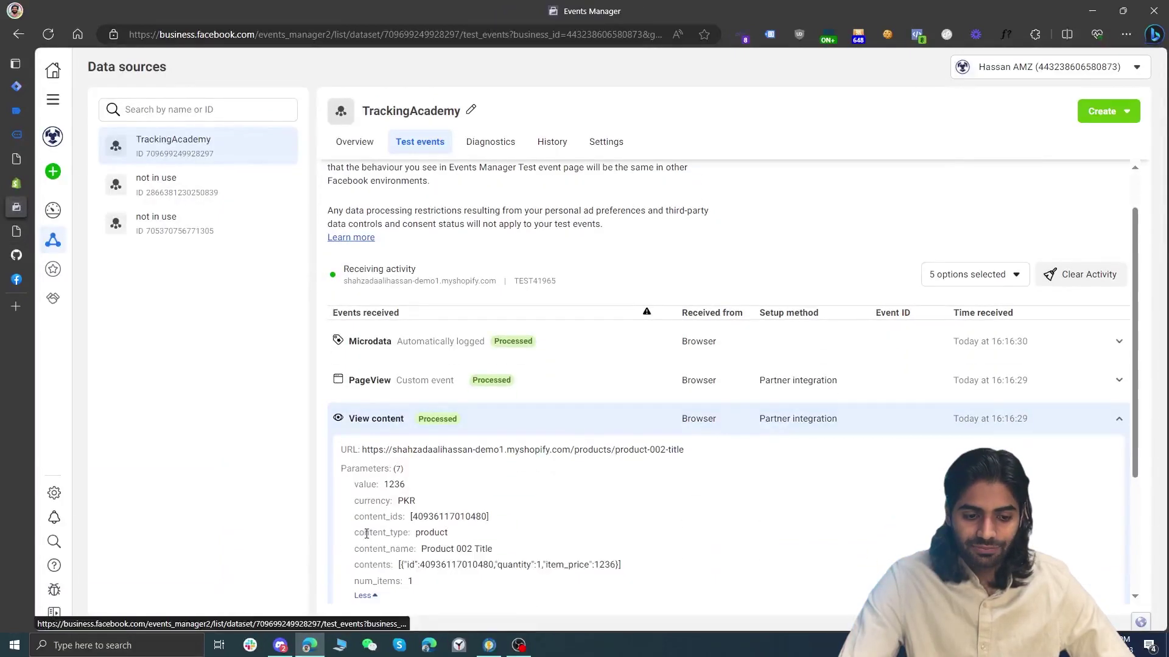
scroll(366, 538, down, 1)
drag(438, 492, 356, 396)
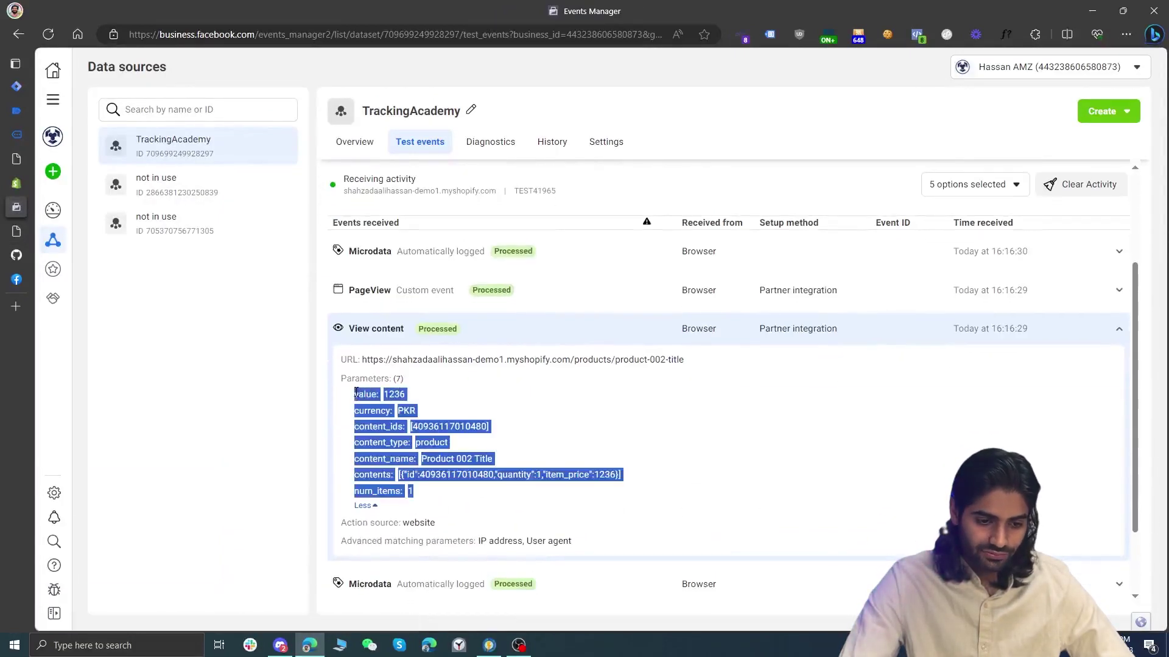